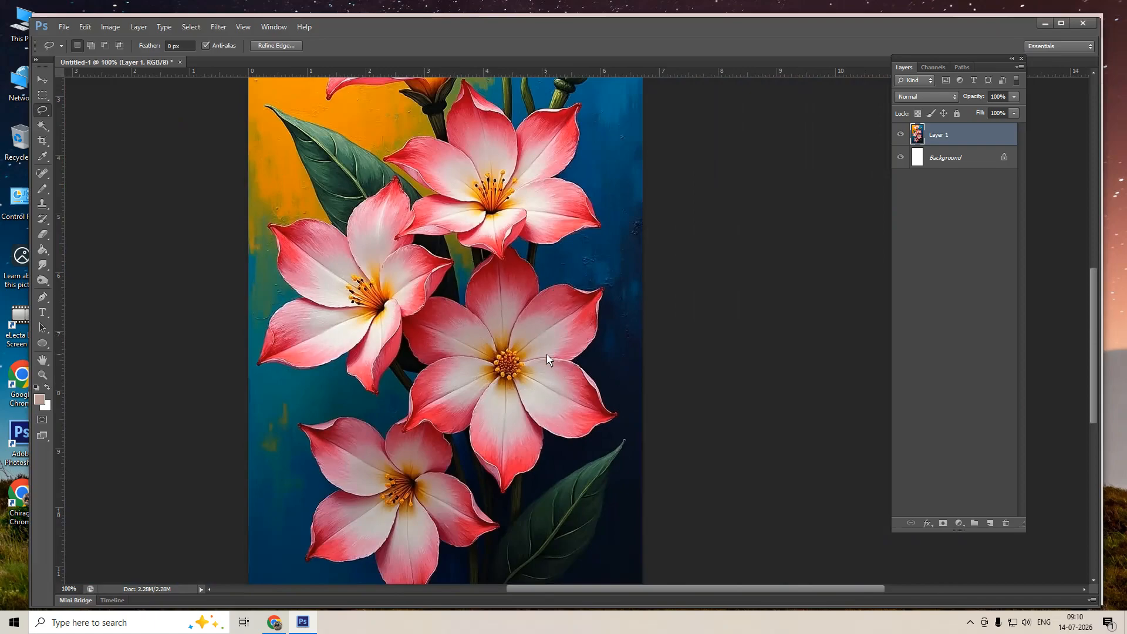
- Clear the current selection and outline the upper-left petal of the large lower-central flower with the Lasso tool
scroll(547, 353, "up", 1)
key("ctrl+d")
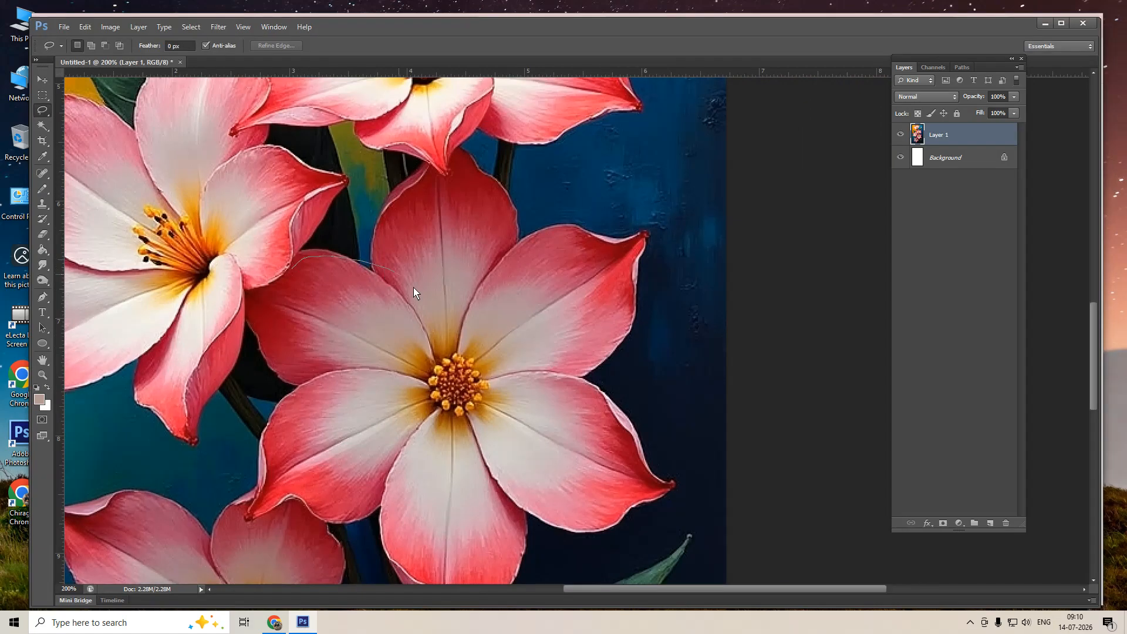
left_click_drag(369, 373, 327, 265)
left_click_drag(328, 369, 281, 315)
scroll(280, 315, "up", 1)
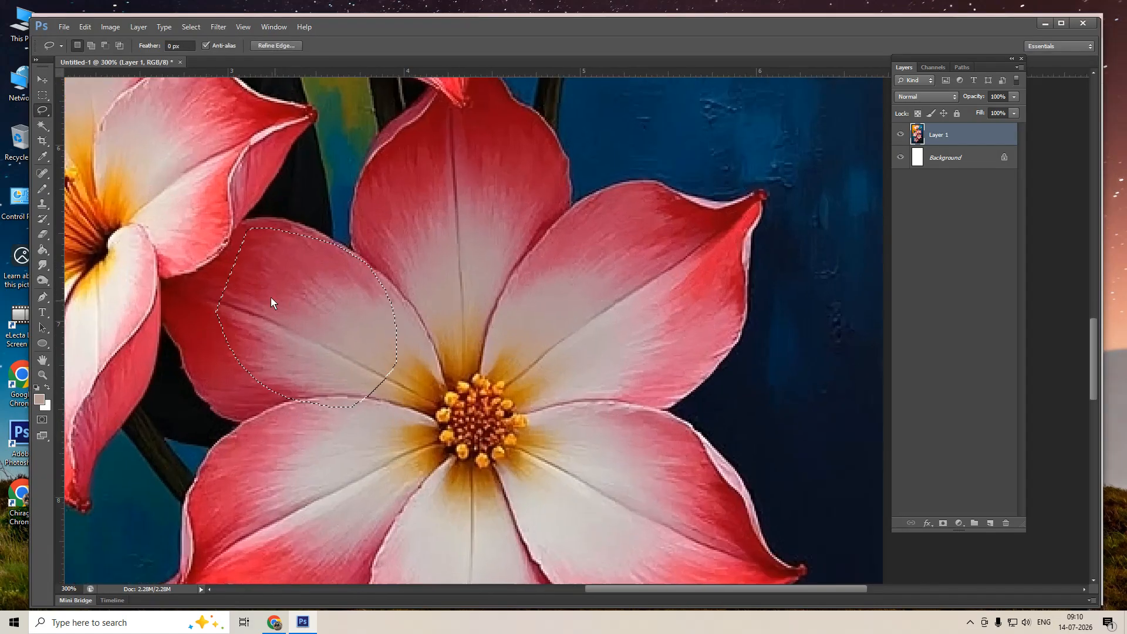
left_click_drag(245, 241, 212, 272)
left_click_drag(258, 413, 383, 389)
left_click_drag(397, 335, 338, 501)
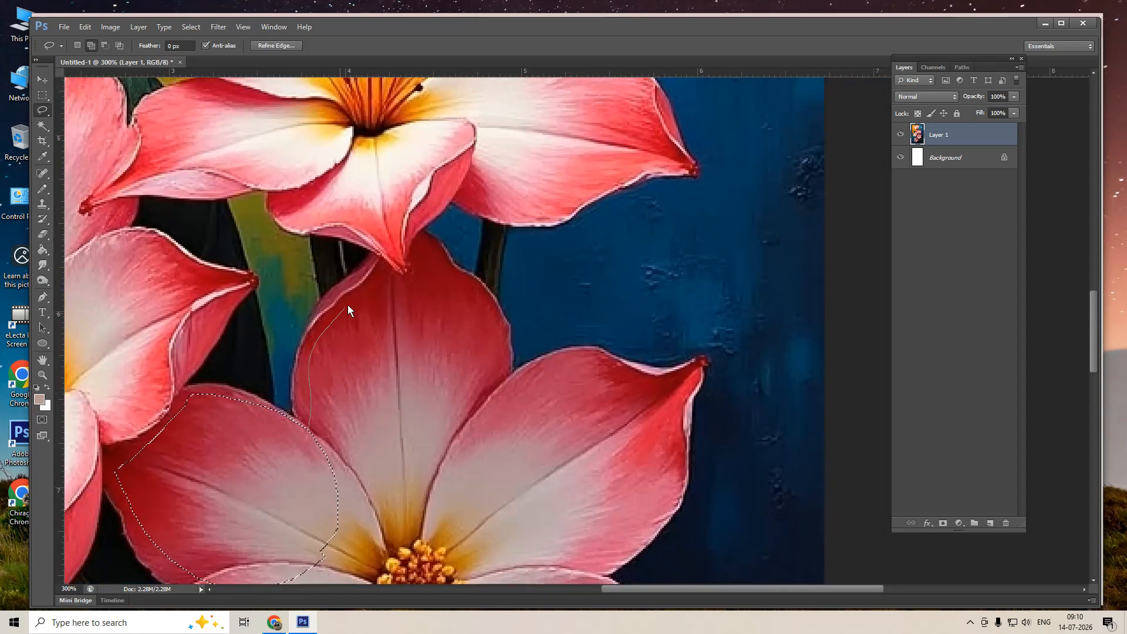
- Add the flower's top petal and upper-right petal to the lasso selection, including the area beside the flower's centre
mouse_move(487, 343)
left_mouse_down()
mouse_move(388, 531)
mouse_move(325, 532)
left_mouse_up()
left_click_drag(533, 369, 439, 343)
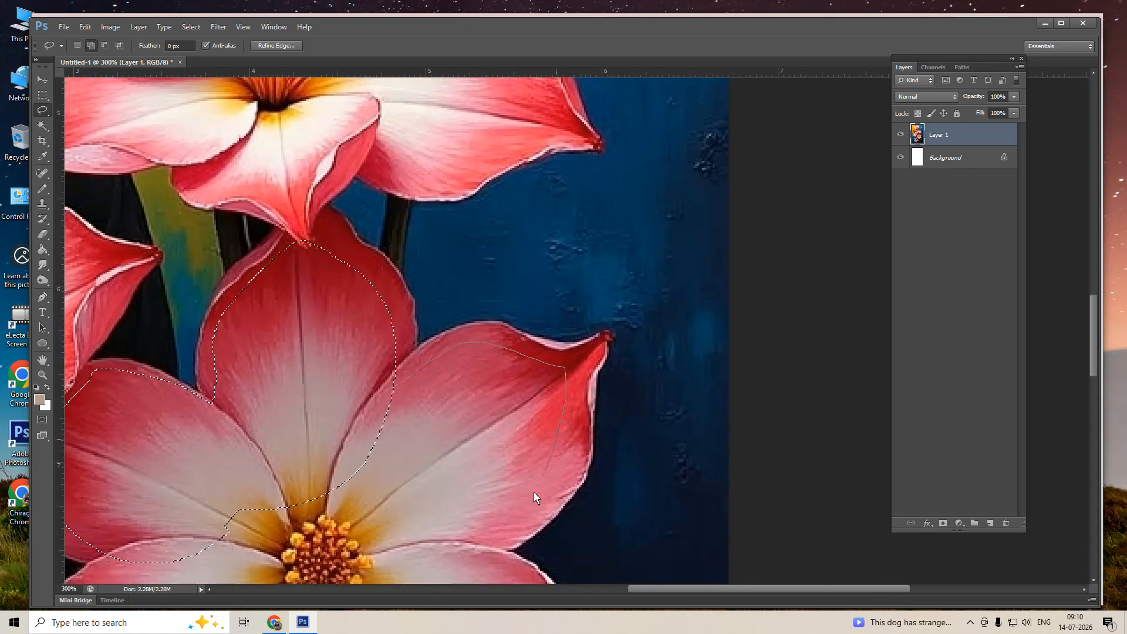
mouse_move(534, 492)
left_mouse_down()
mouse_move(441, 551)
mouse_move(324, 550)
left_mouse_up()
mouse_move(465, 455)
left_mouse_down()
mouse_move(532, 309)
mouse_move(533, 319)
left_mouse_up()
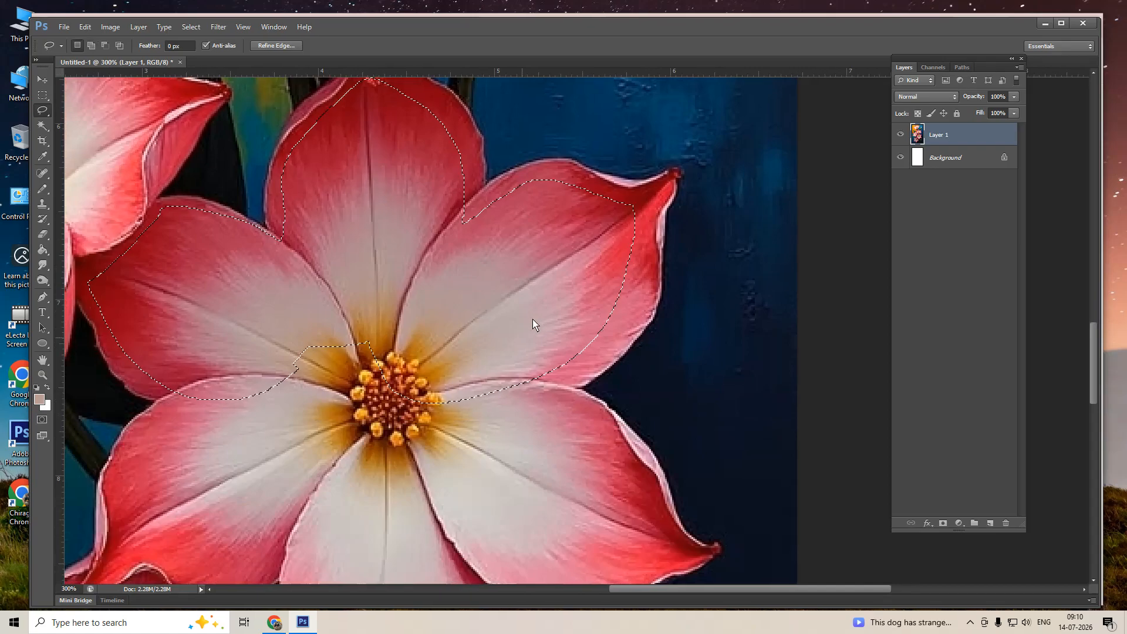
left_click_drag(631, 209, 637, 233)
mouse_move(587, 365)
left_mouse_down()
mouse_move(449, 480)
mouse_move(365, 322)
mouse_move(453, 344)
left_mouse_up()
left_click_drag(508, 417, 499, 318)
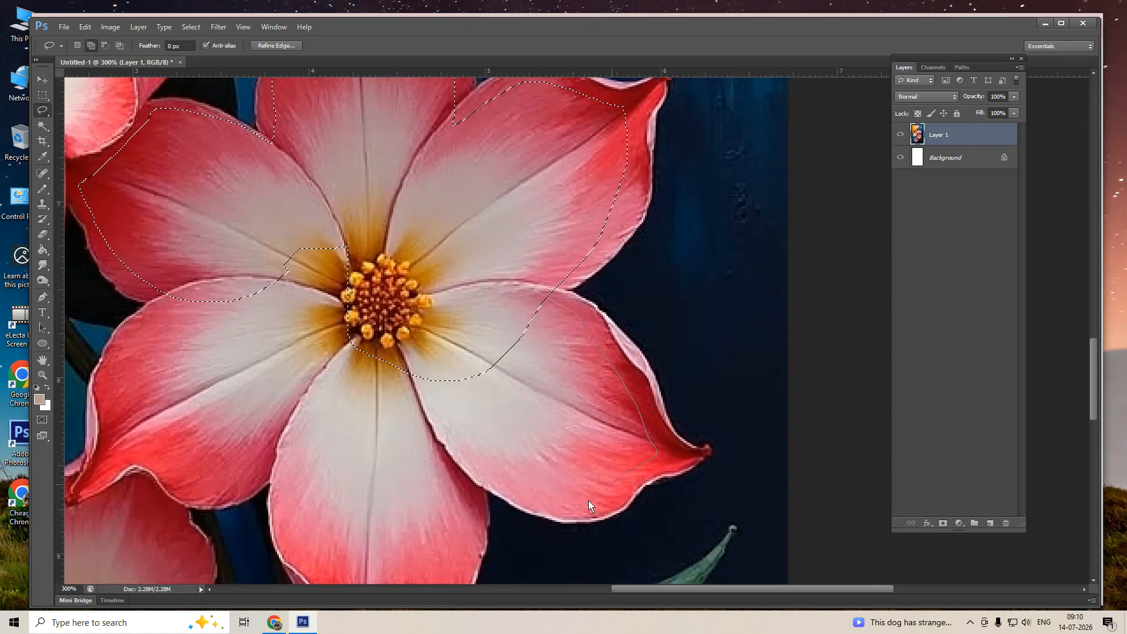
- Extend the lasso selection over the flower's lower-right petal and bottom petal
left_click_drag(425, 317, 421, 341)
left_click_drag(403, 441, 557, 352)
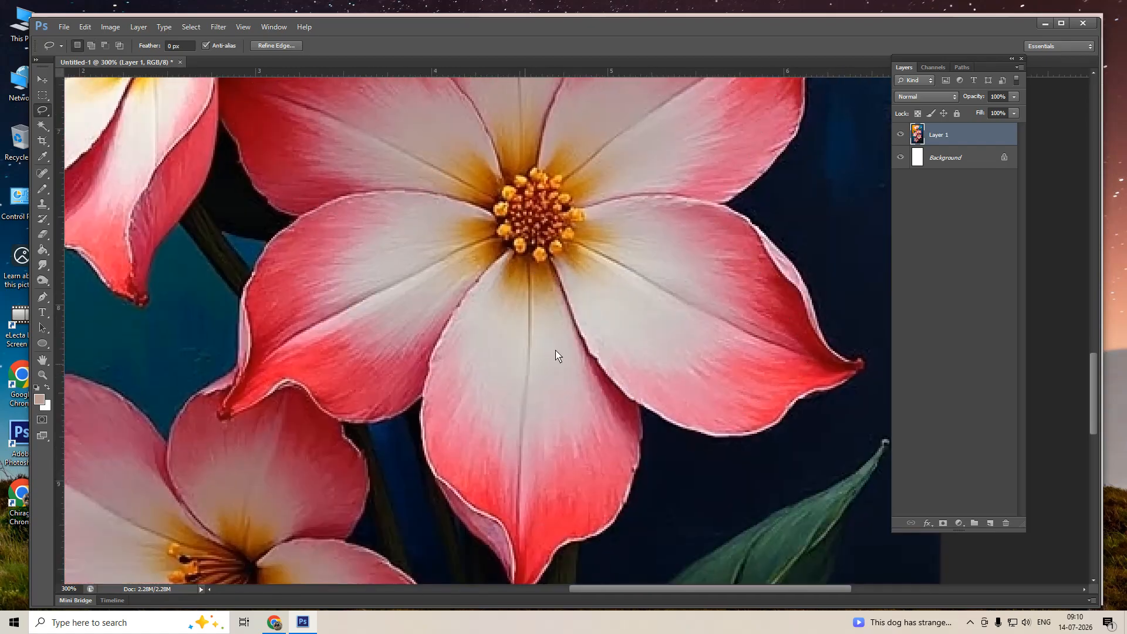
mouse_move(406, 141)
left_mouse_down()
mouse_move(533, 130)
mouse_move(611, 250)
mouse_move(625, 401)
left_mouse_up()
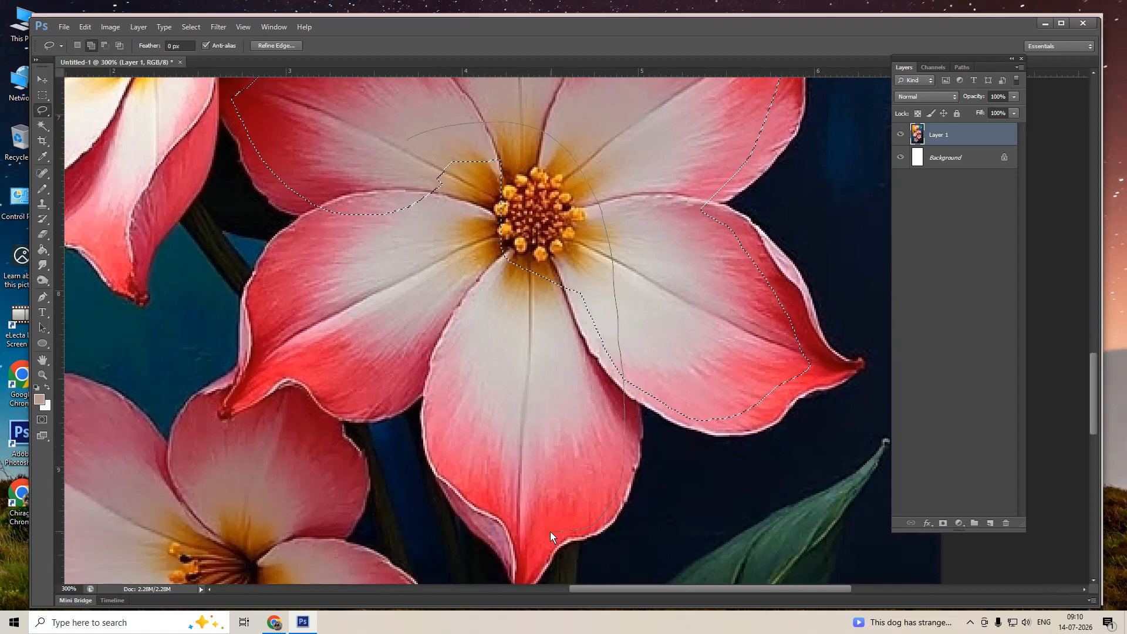
mouse_move(551, 530)
left_mouse_down()
mouse_move(520, 529)
mouse_move(493, 294)
mouse_move(500, 262)
left_mouse_up()
left_click_drag(543, 407, 703, 339)
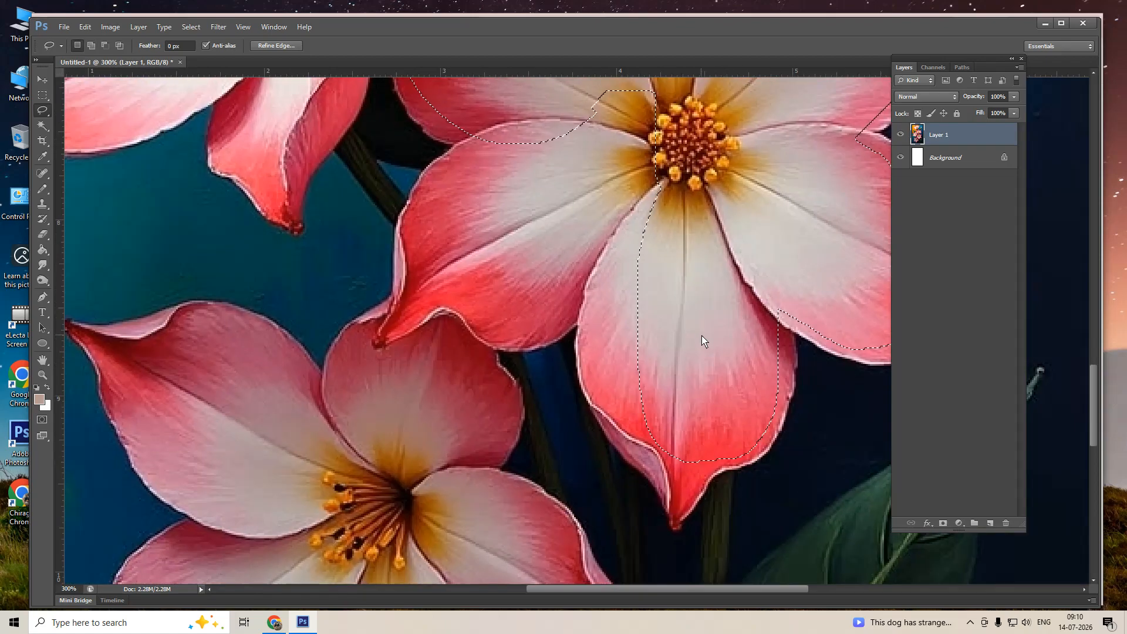
- Add the lower-left petal and the remaining inner gaps around the flower's centre to the lasso selection
key("shift")
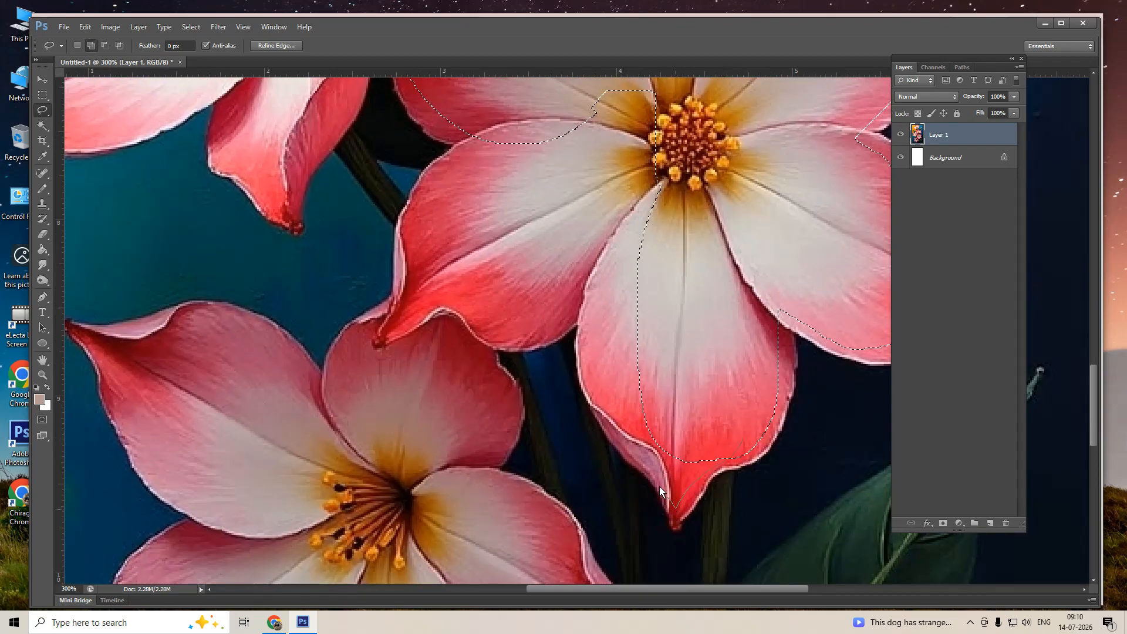
mouse_move(615, 325)
left_mouse_down()
mouse_move(718, 272)
mouse_move(758, 373)
left_mouse_up()
left_click_drag(574, 290, 622, 428)
mouse_move(634, 246)
left_mouse_down()
mouse_move(740, 235)
mouse_move(688, 477)
left_mouse_up()
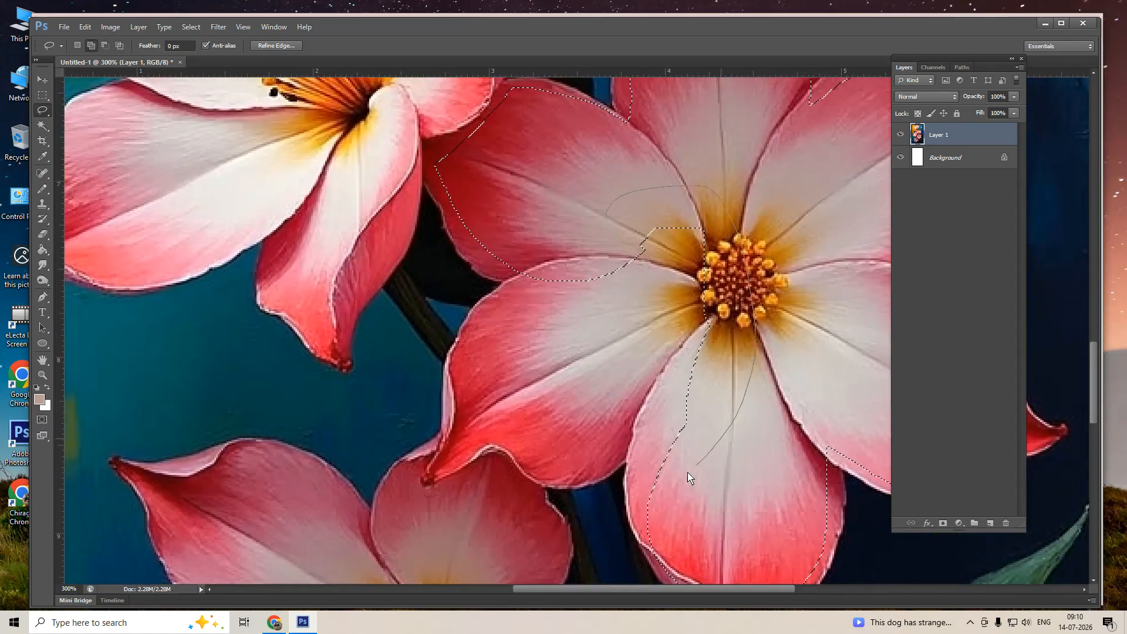
mouse_move(647, 443)
left_mouse_down()
mouse_move(631, 332)
mouse_move(634, 246)
left_mouse_up()
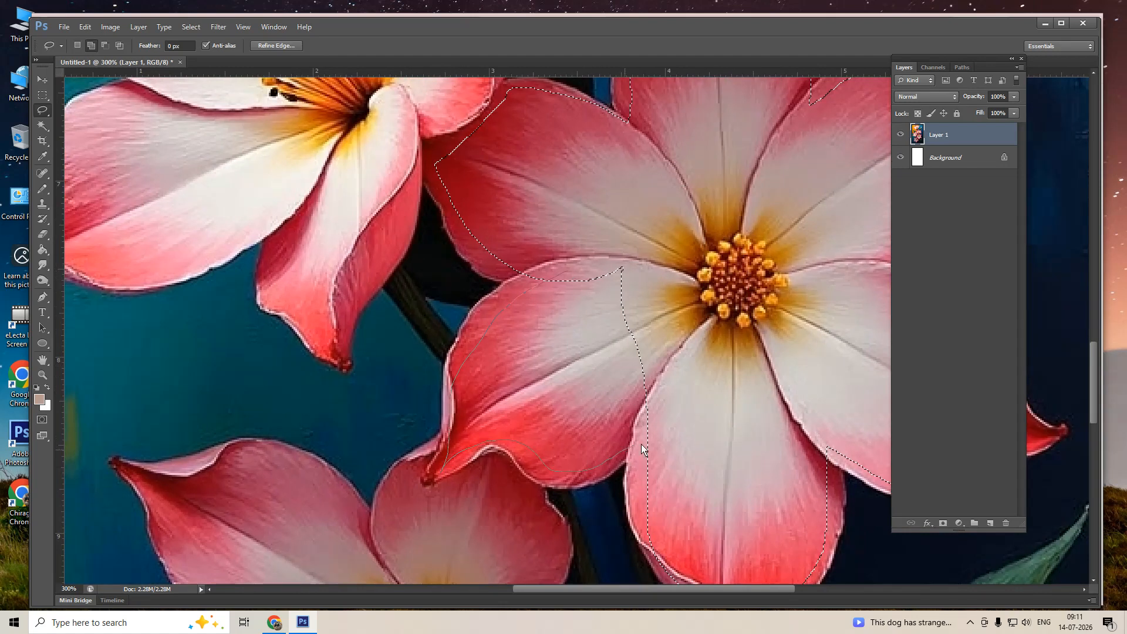
mouse_move(715, 495)
left_mouse_down()
mouse_move(649, 239)
mouse_move(587, 265)
left_mouse_up()
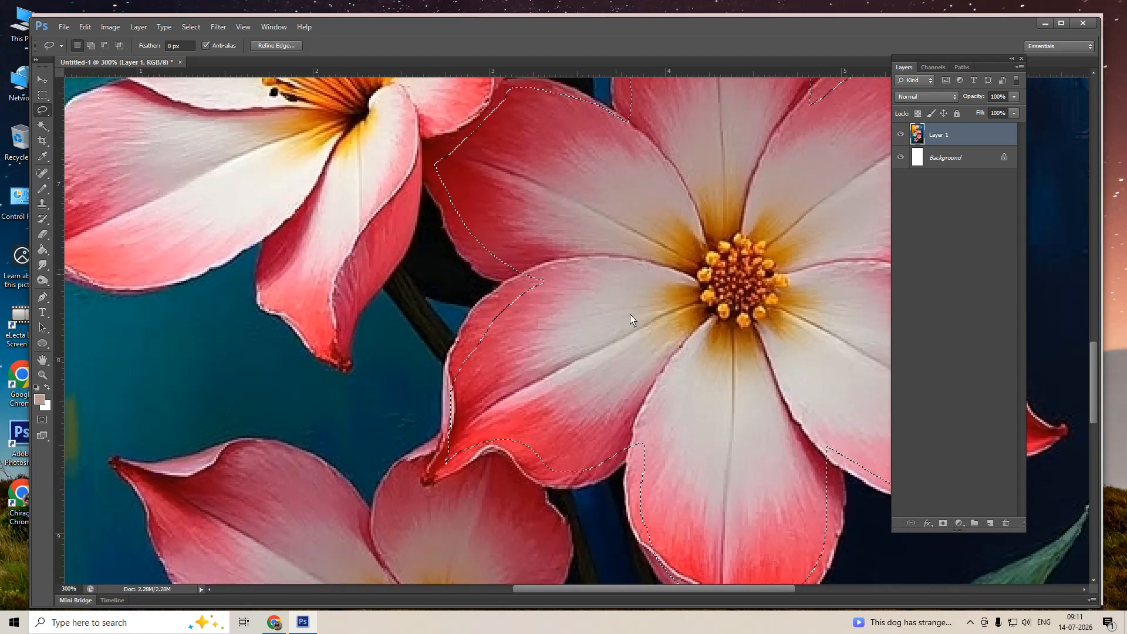
- Shift the selected flower's hue to purple with Hue/Saturation and clear the selection
scroll(667, 398, "down", 2)
scroll(666, 401, "down", 1)
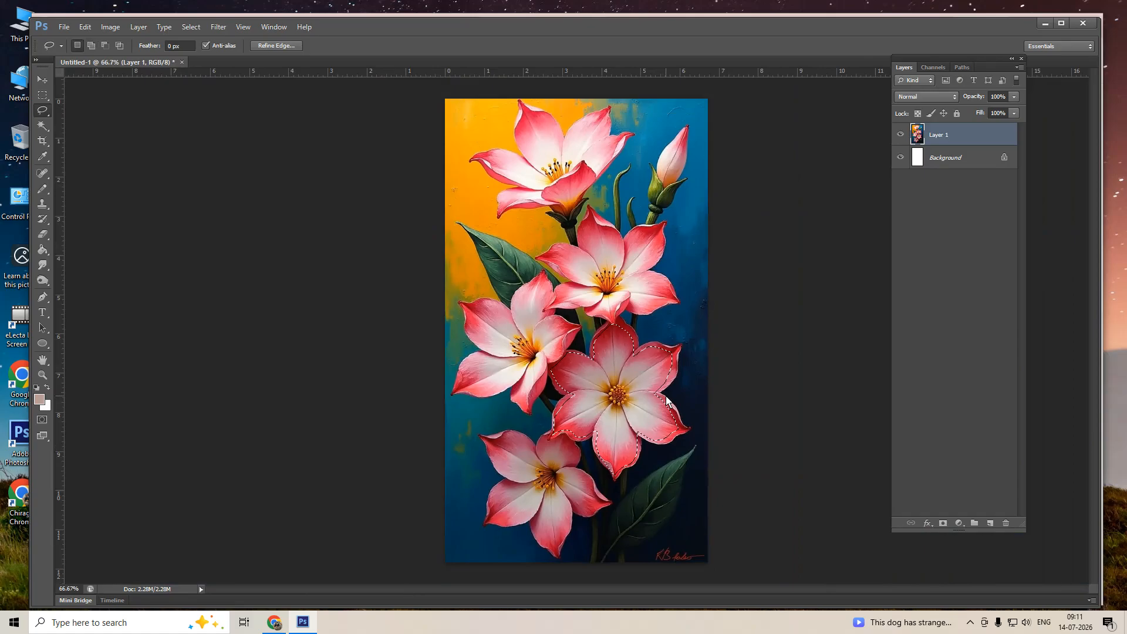
key("ctrl+u")
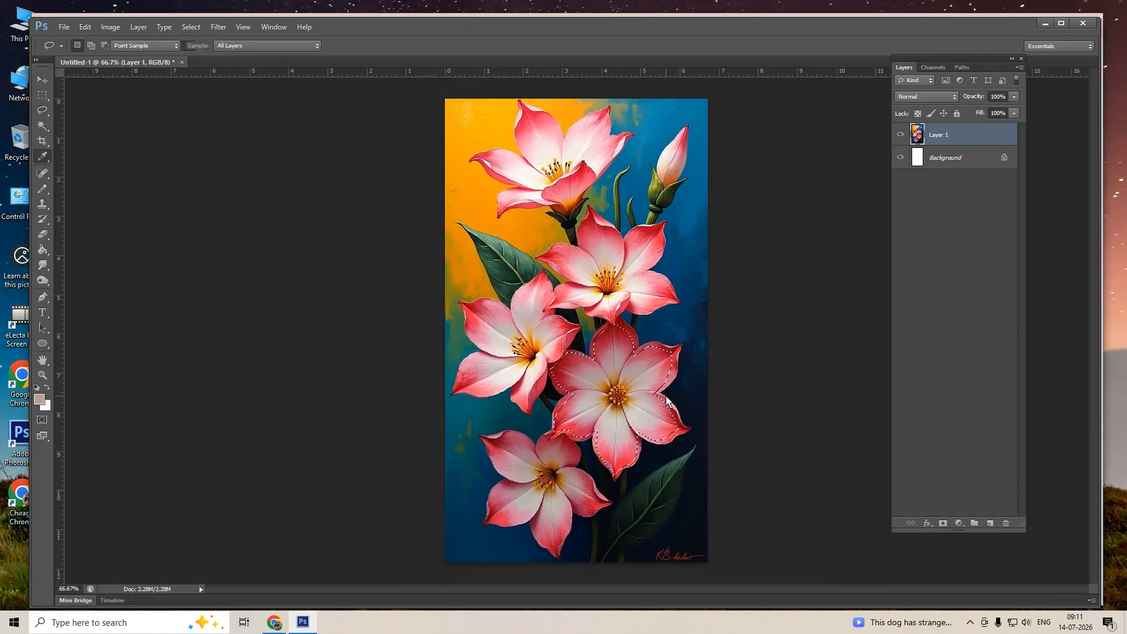
left_click_drag(921, 141, 890, 143)
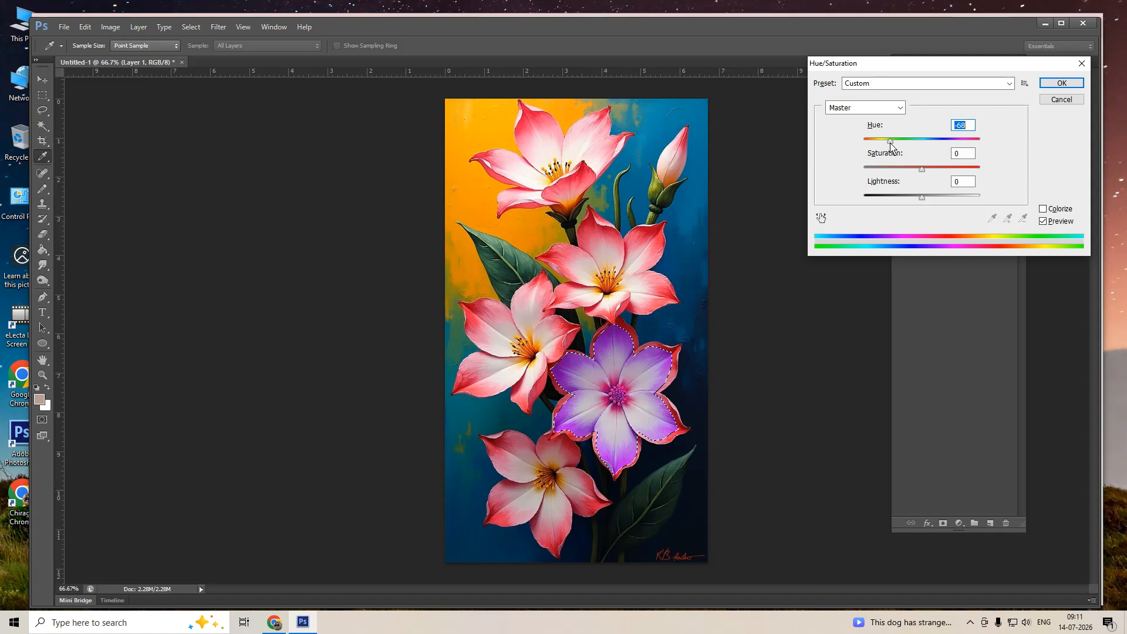
key("Return")
key("ctrl+d")
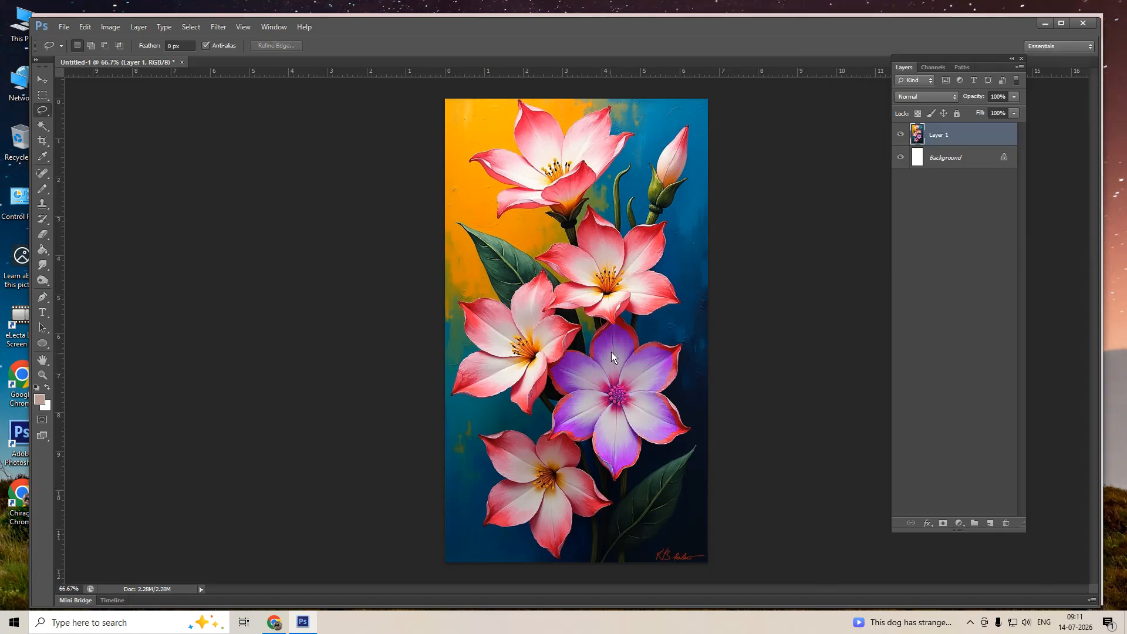
- Inspect the hard colour edges on the purple petals up close, and undo the deselection and the hue shift
left_click_drag(612, 352, 696, 415)
left_click_drag(779, 326, 706, 330)
left_click_drag(559, 382, 613, 413)
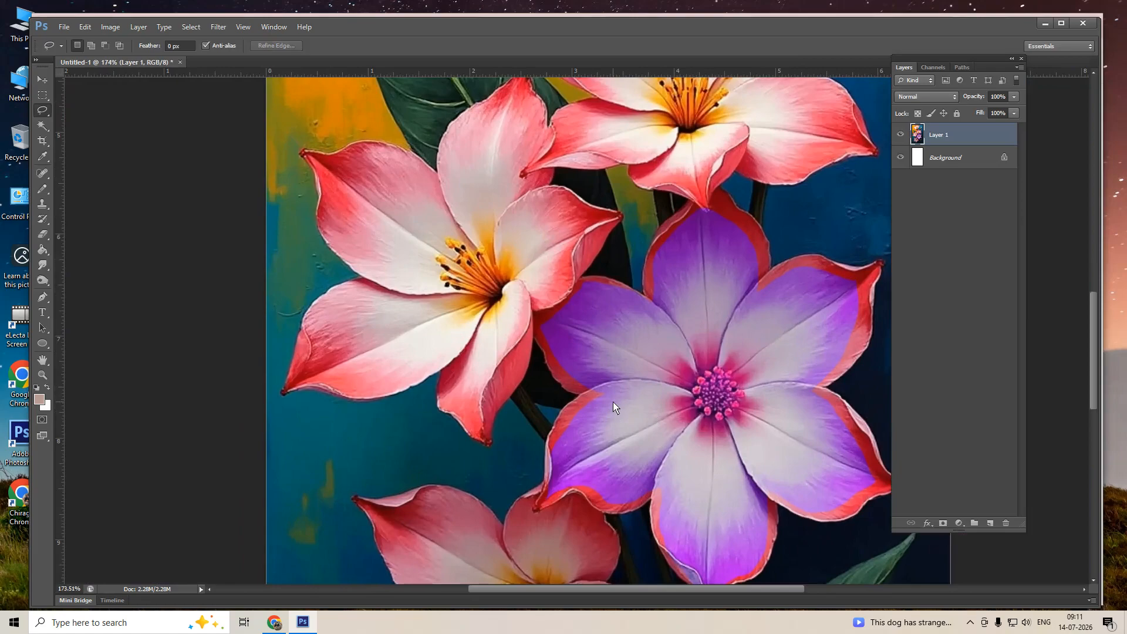
key("ctrl+alt+z")
key("ctrl+alt+z")
- Feather the flower selection with a radius of 10 pixels
right_click(625, 369)
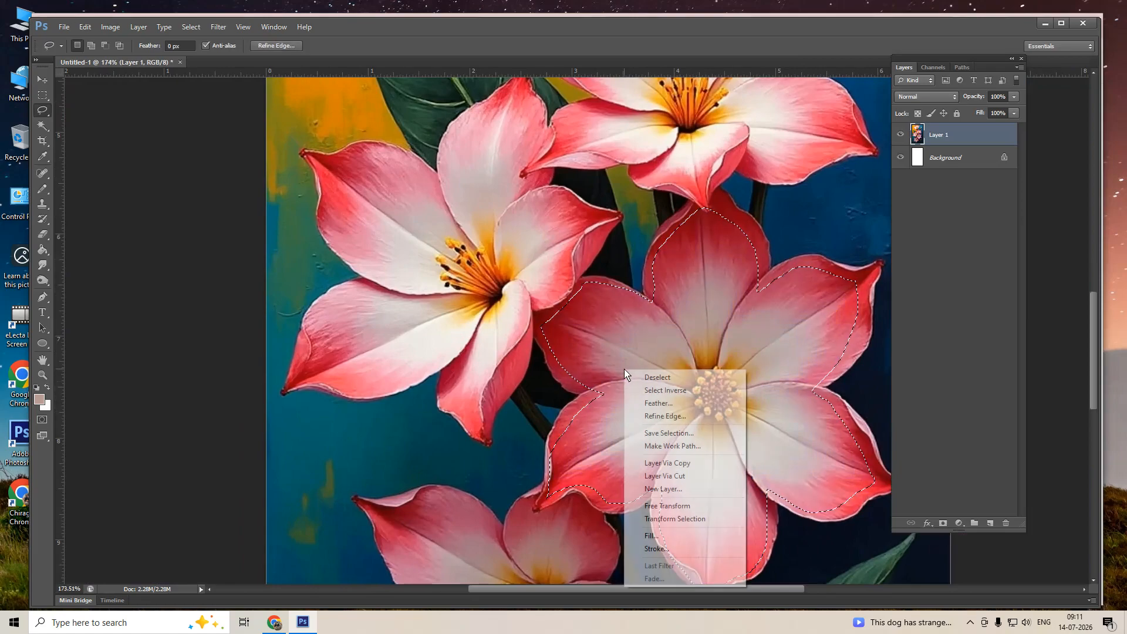
left_click(652, 404)
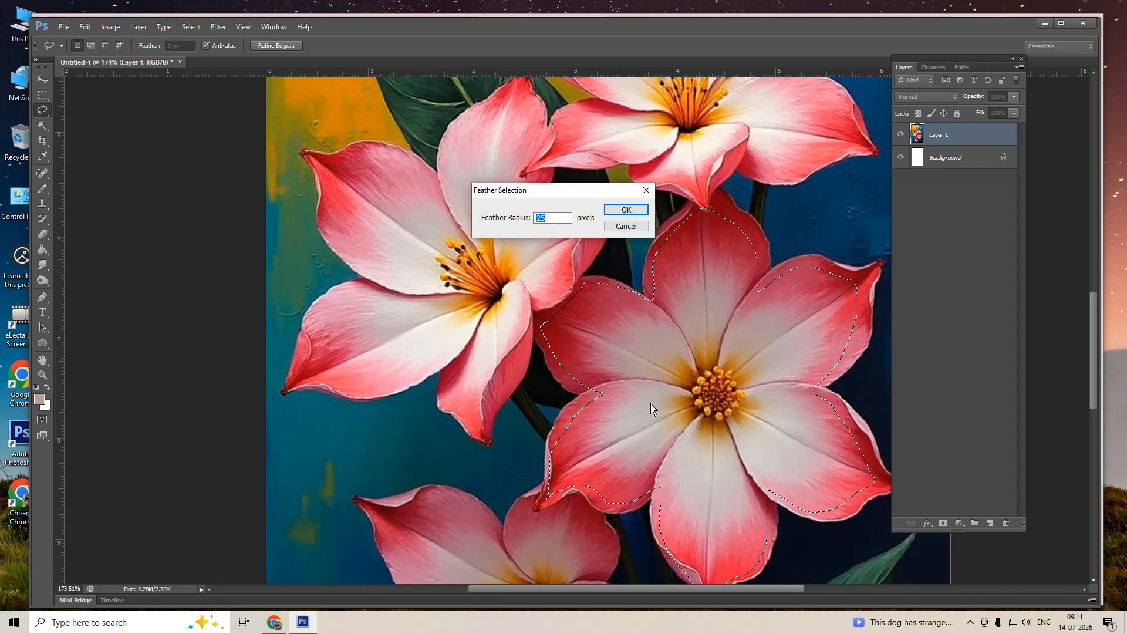
type("15")
key("BackSpace")
key("BackSpace")
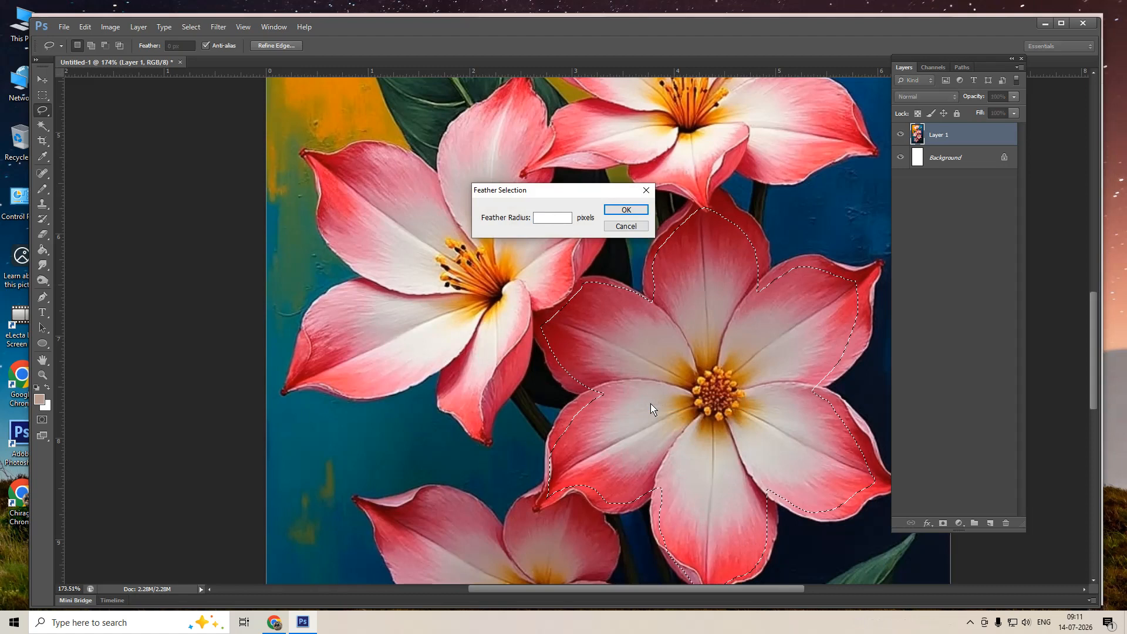
type("10")
key("Return")
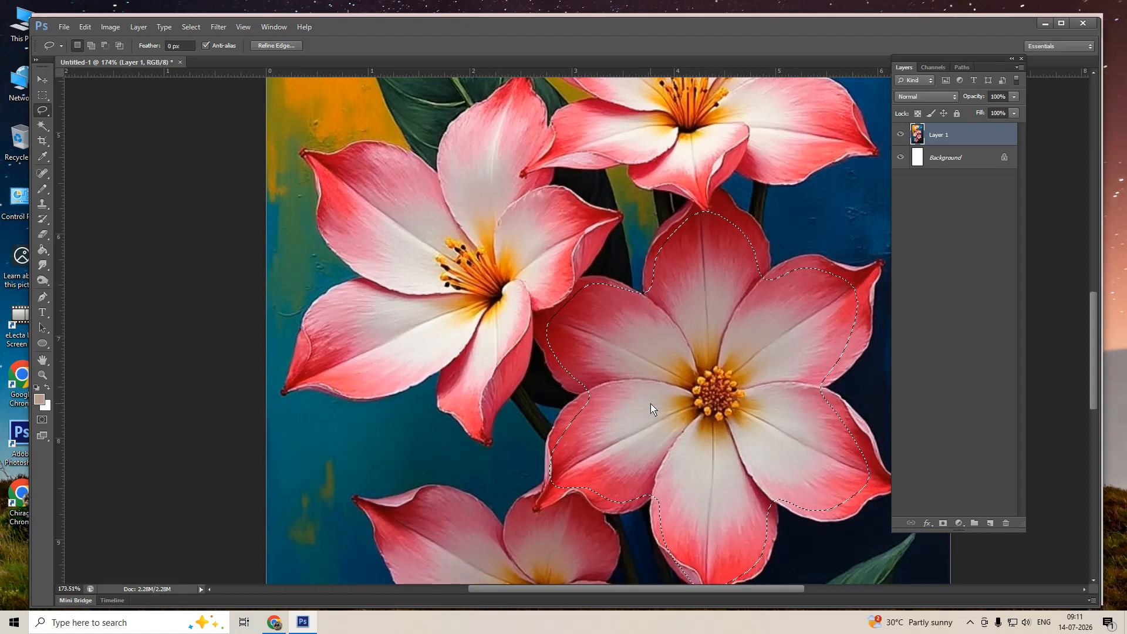
- Try shifting the feathered flower's hue to purple, and undo the hue shift and the feather
key("ctrl+u")
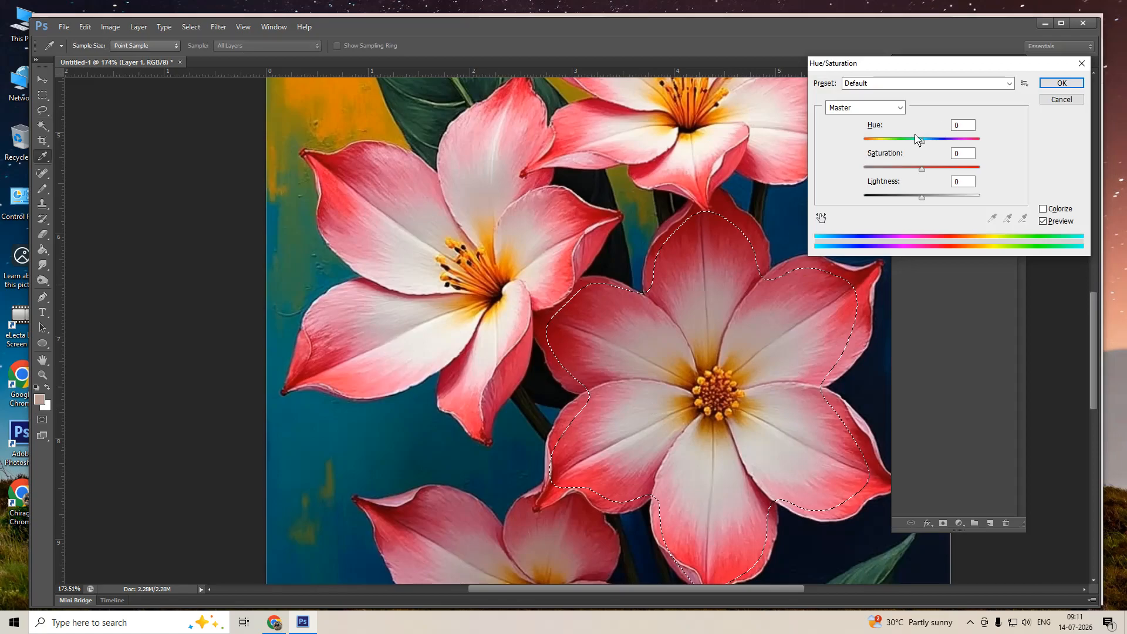
left_click_drag(917, 138, 889, 145)
key("Return")
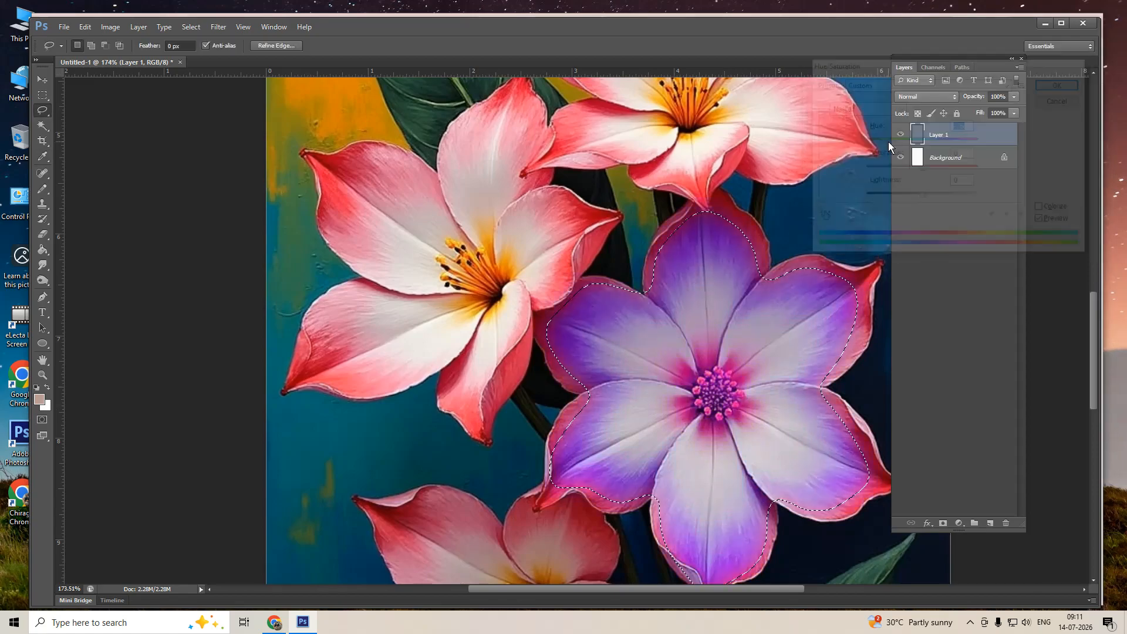
key("ctrl+z")
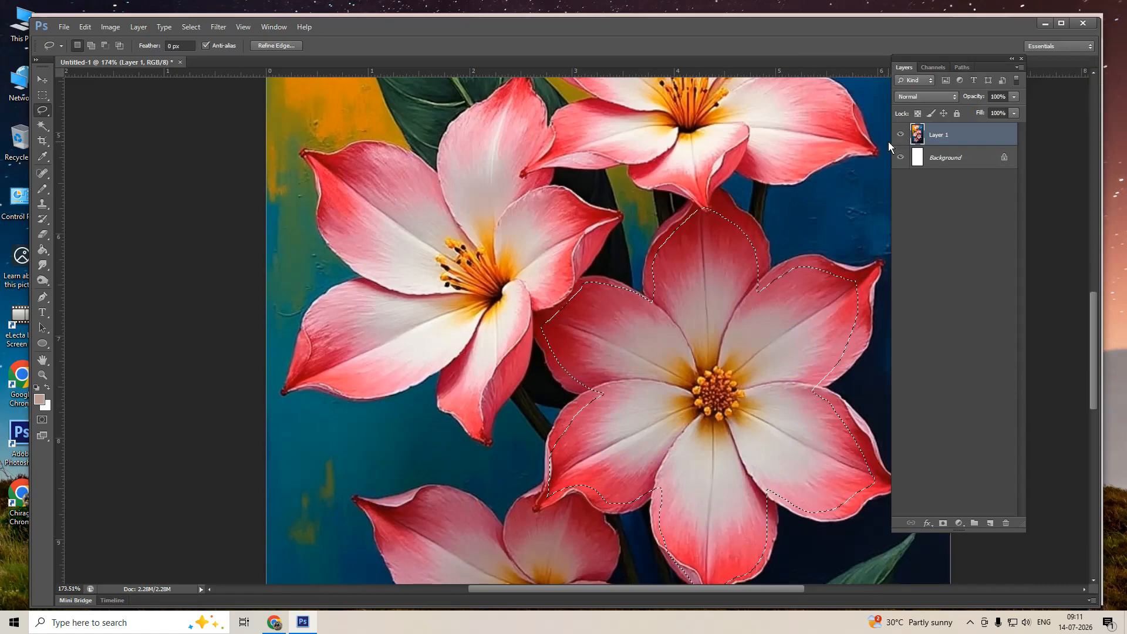
key("p")
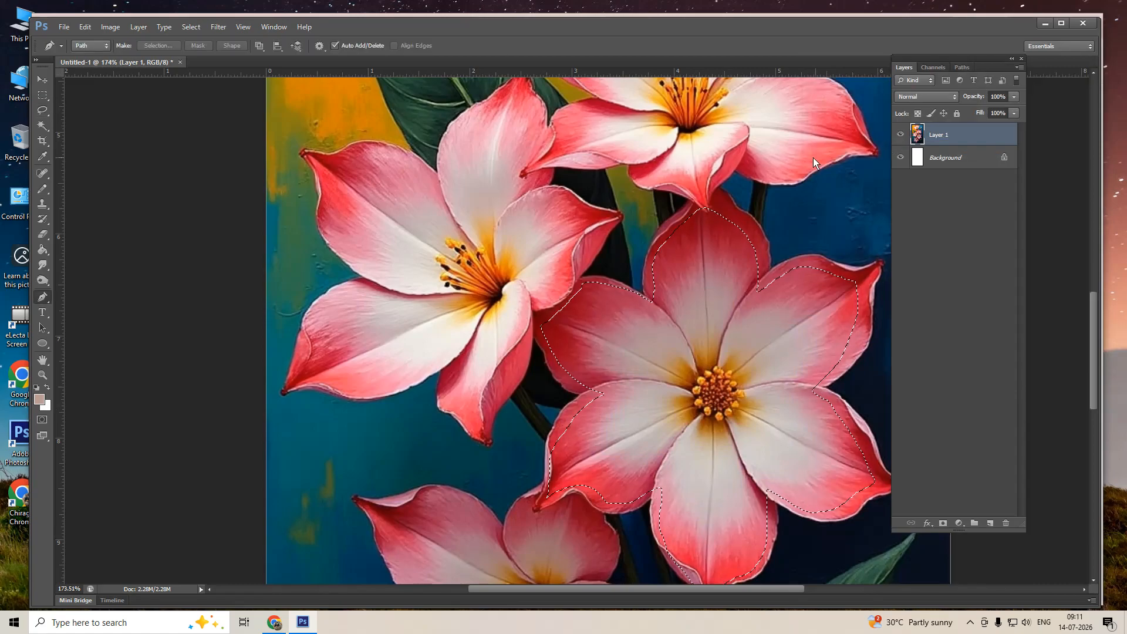
right_click(669, 235)
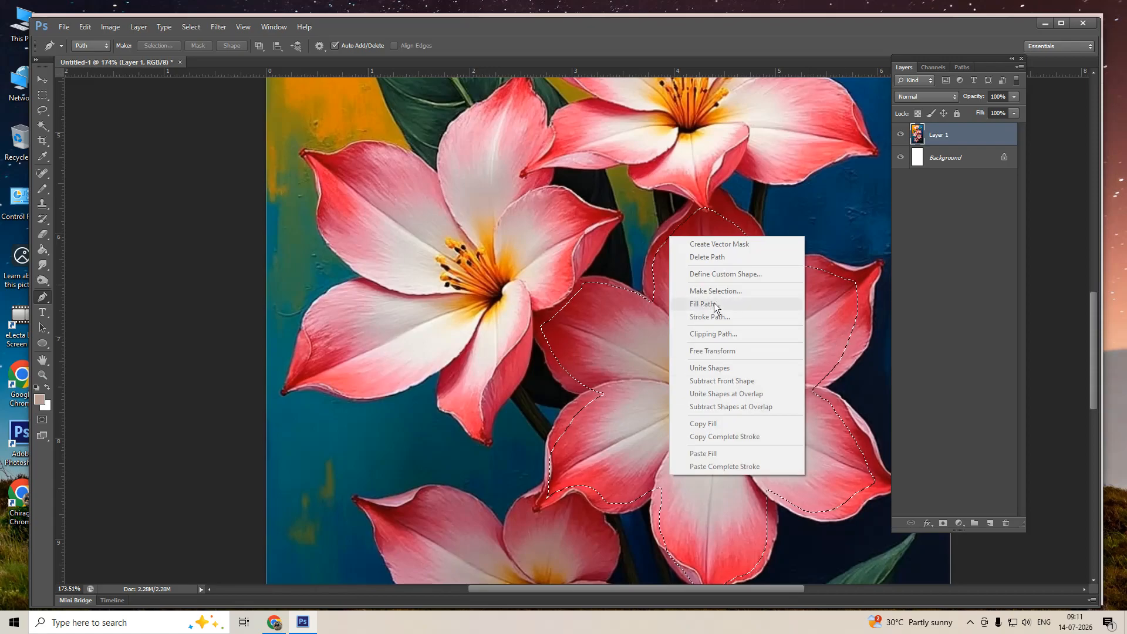
left_click(626, 314)
right_click(625, 315)
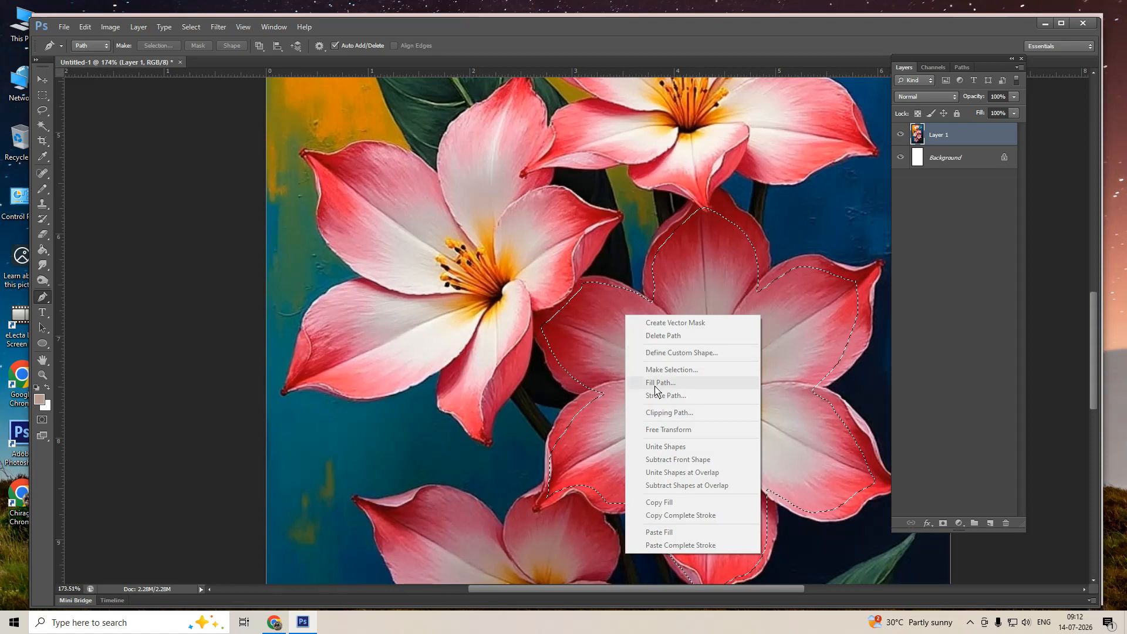
left_click(555, 350)
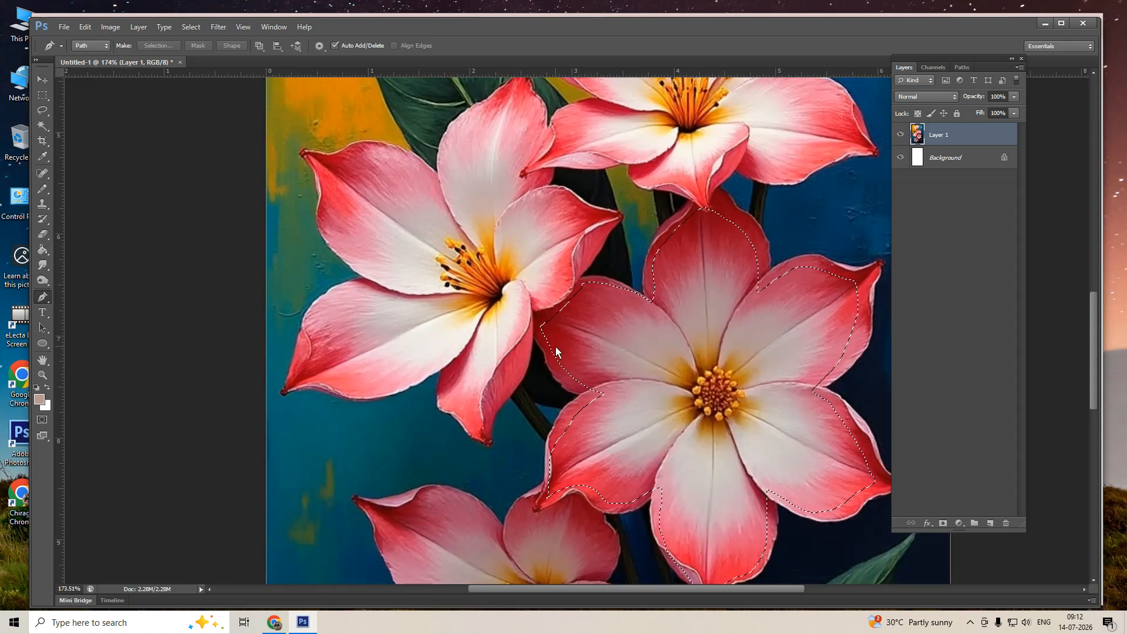
- Feather the flower selection with a radius of 25 pixels, using a selection tool
key("m")
right_click(601, 333)
left_click(627, 364)
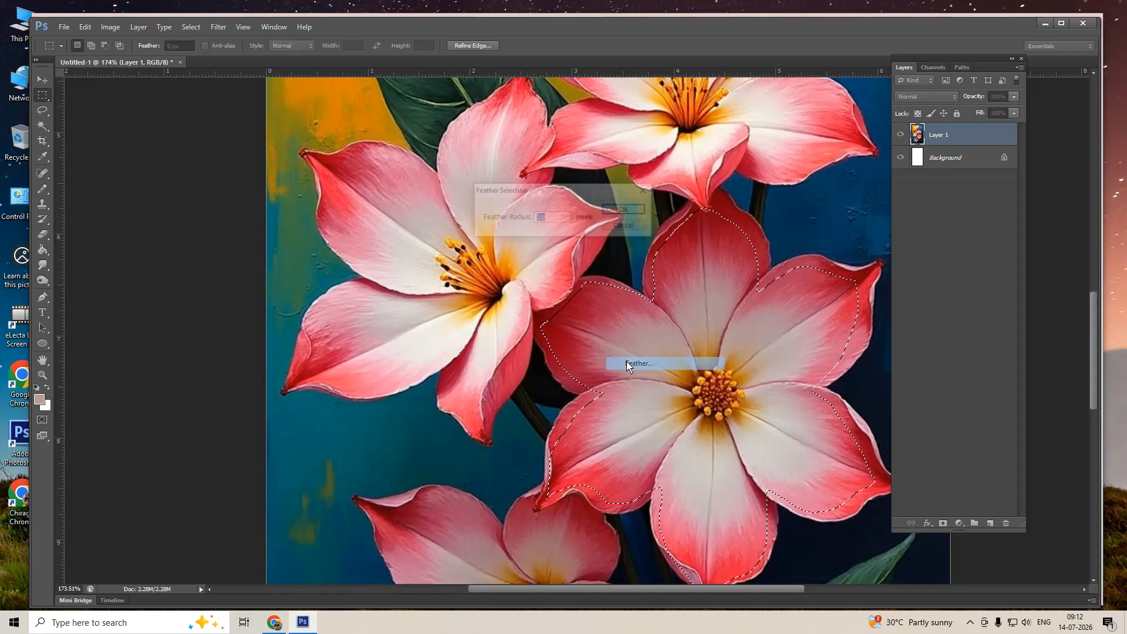
type("25")
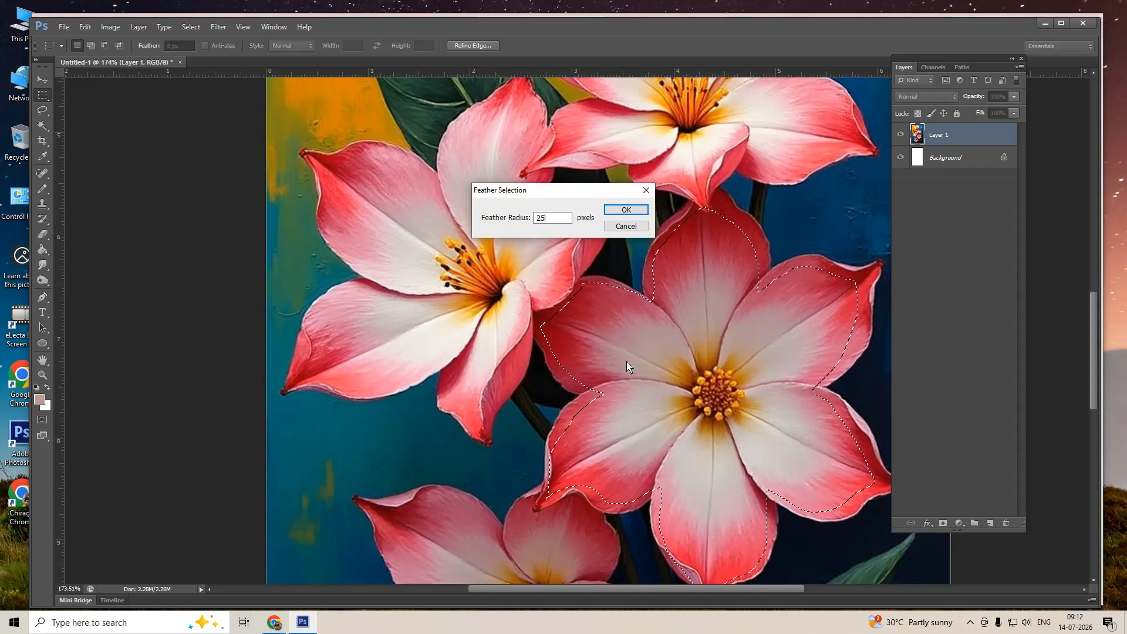
key("Return")
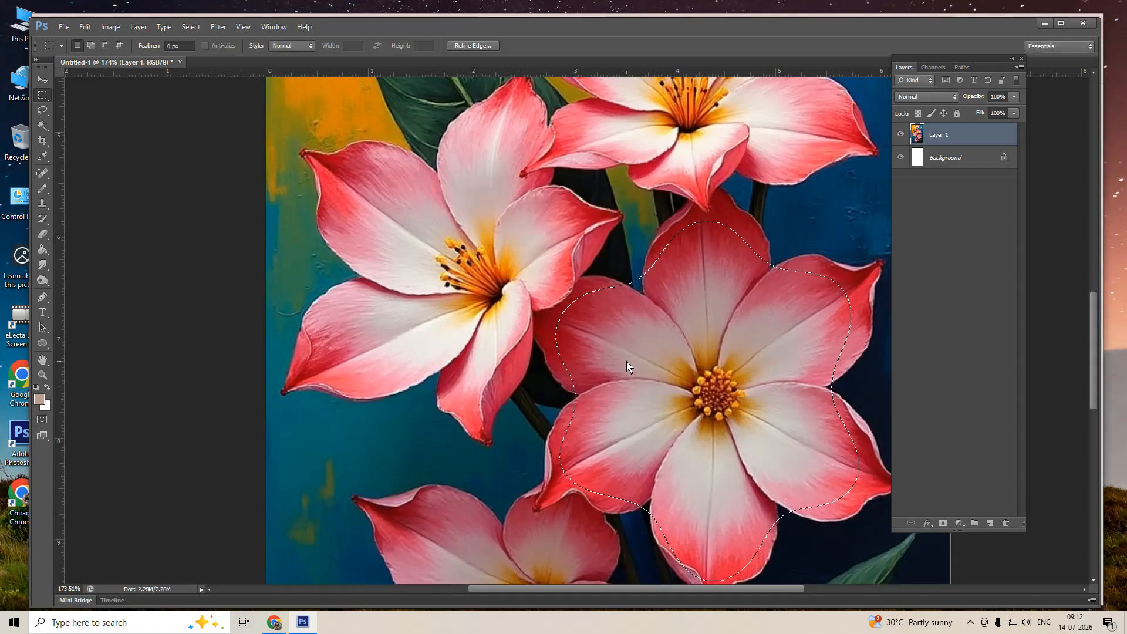
- Try shifting the softly feathered flower's hue to blue-violet, view the whole picture, and undo the hue shift
key("ctrl+u")
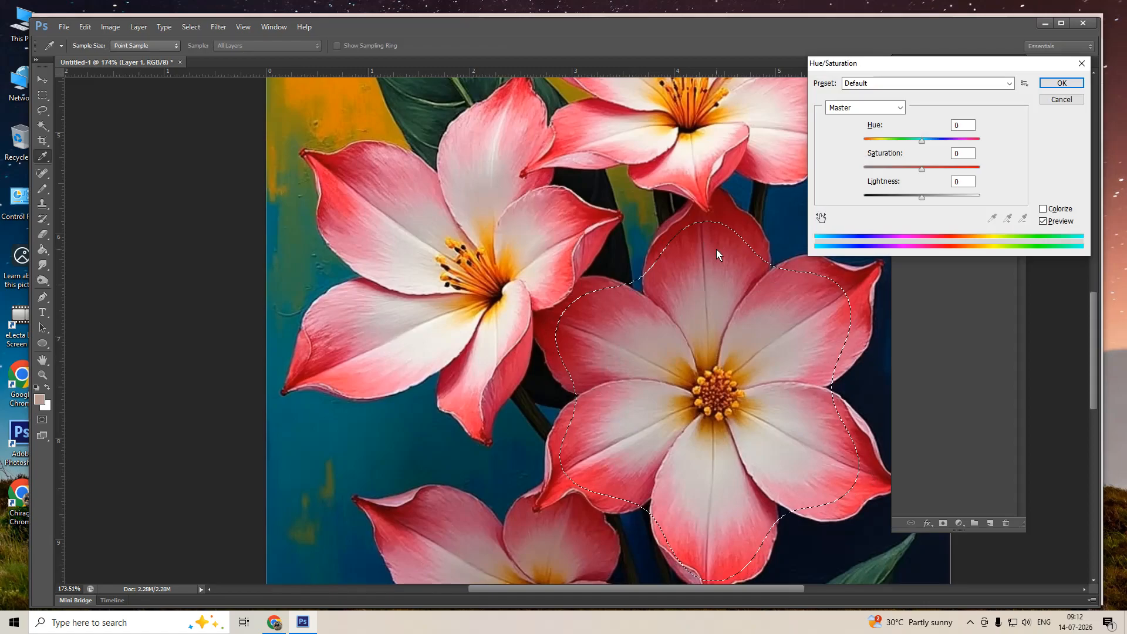
left_click_drag(922, 141, 878, 144)
key("Return")
key("m")
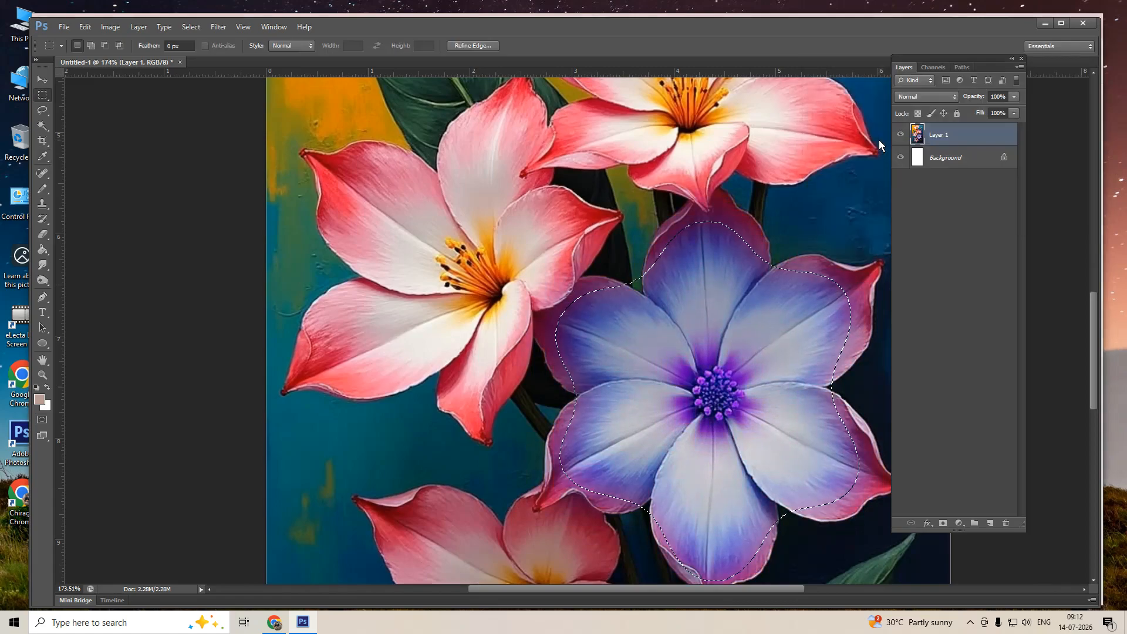
key("ctrl+minus")
key("ctrl+minus")
key("ctrl+z")
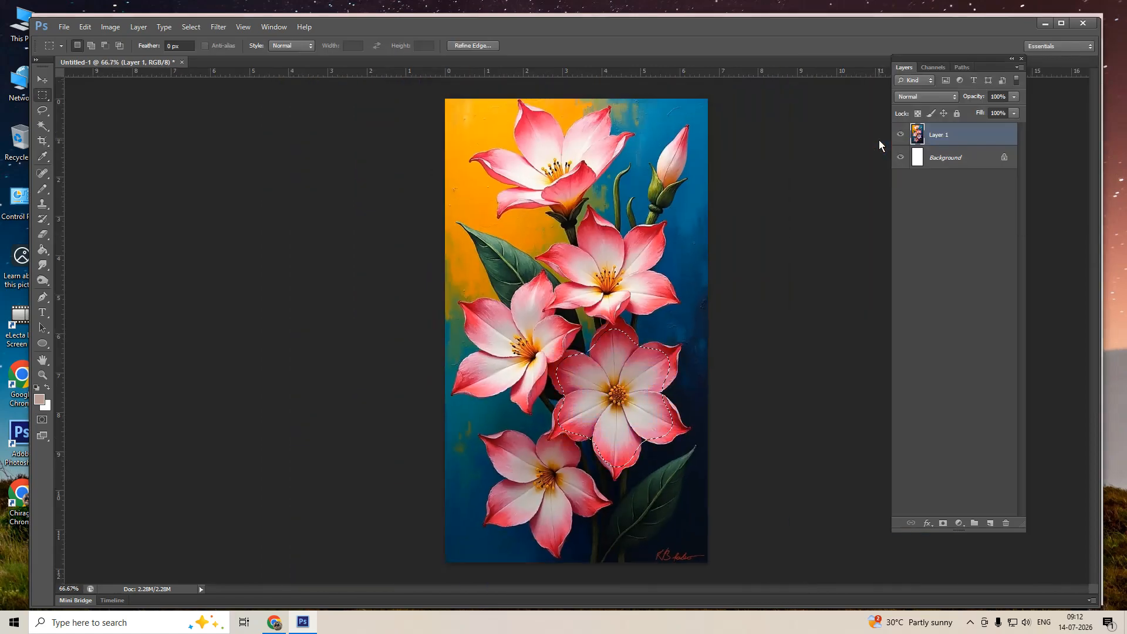
- Undo the 25-pixel feather on the flower selection and switch to the Pen tool
key("ctrl+alt+z")
scroll(626, 366, "up", 1)
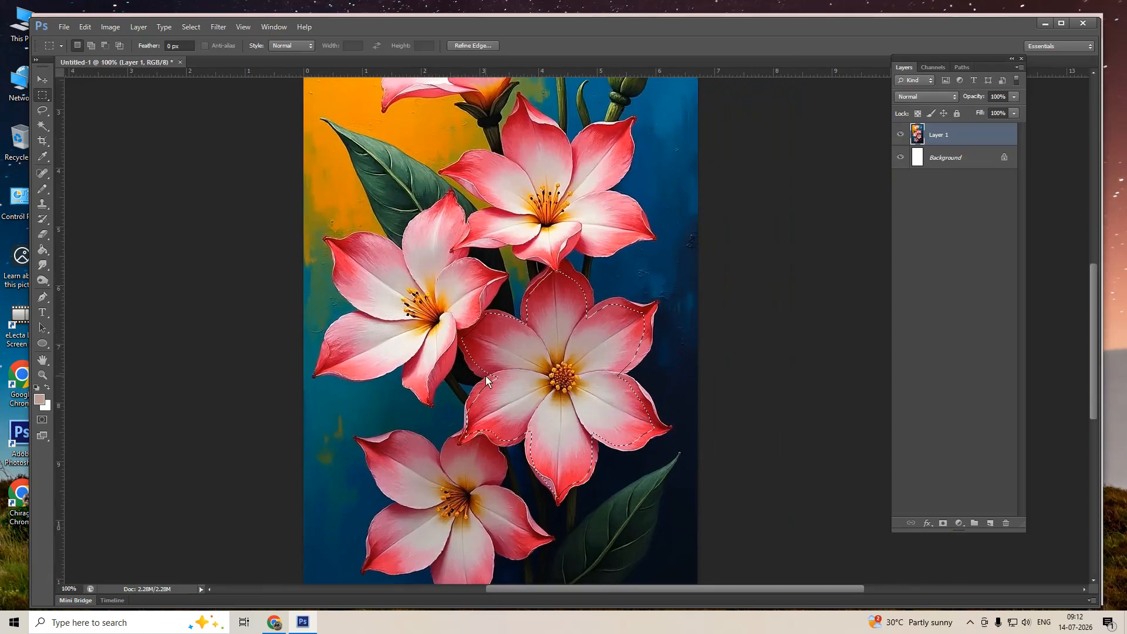
key("p")
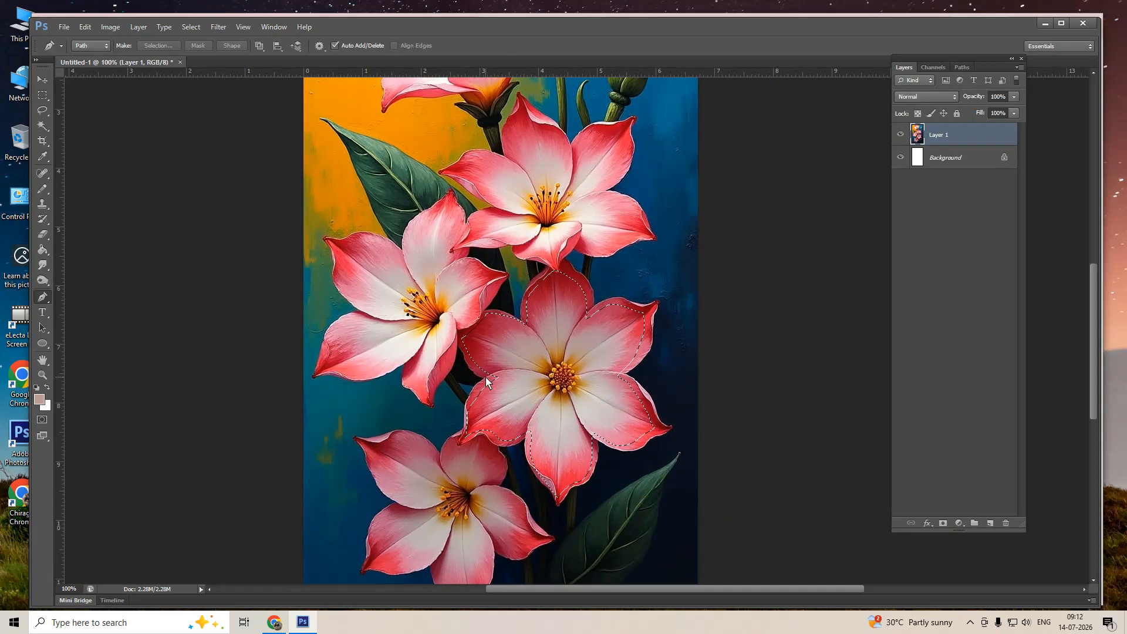
- Try expanding the flower selection with the preset amount, and undo the expansion
key("alt+s")
key("m")
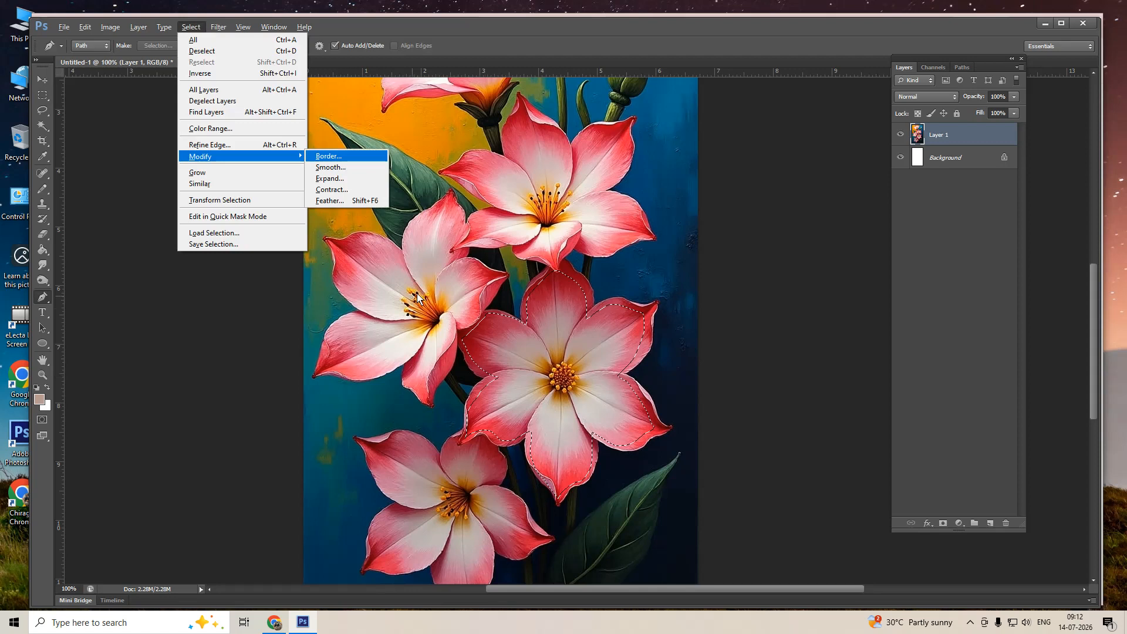
left_click(335, 178)
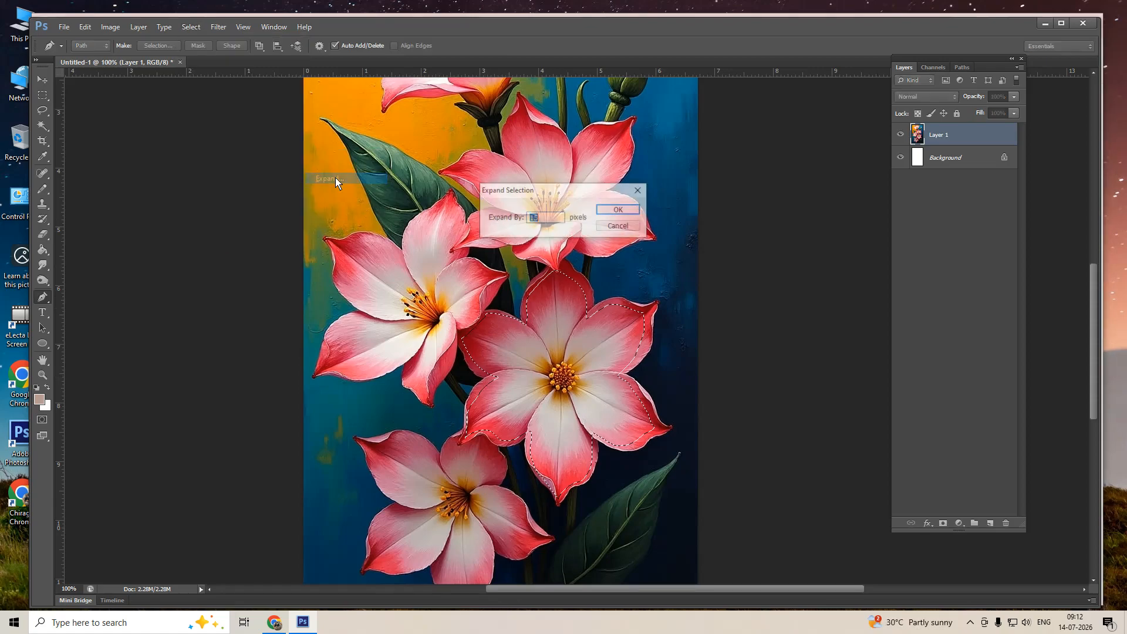
key("Return")
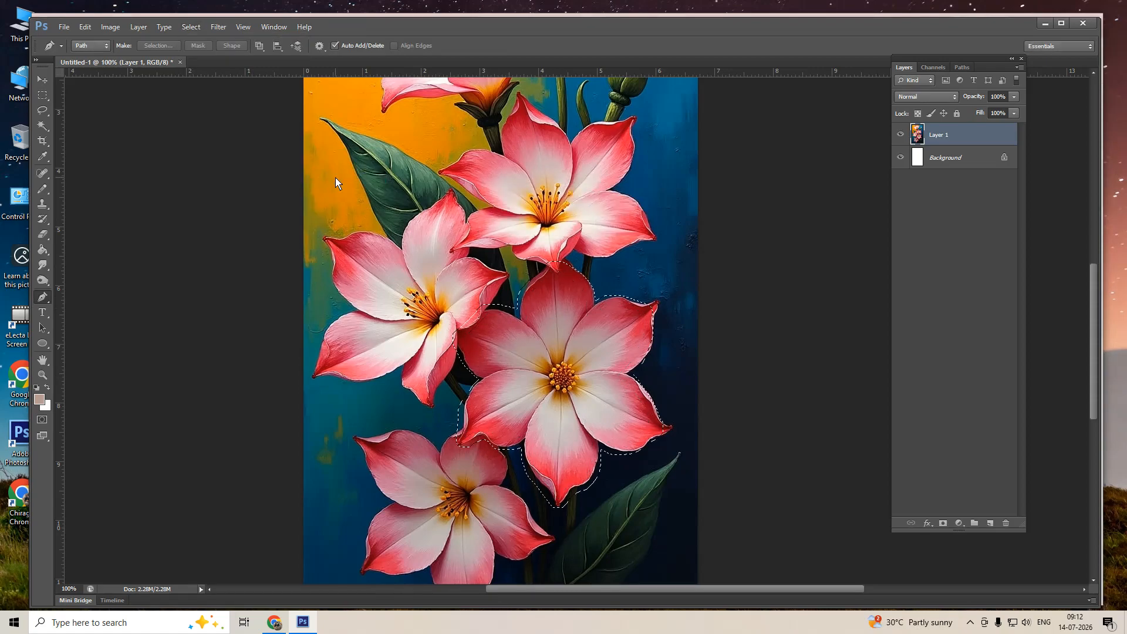
key("ctrl+z")
- Expand the flower selection by 10 pixels
key("alt+s")
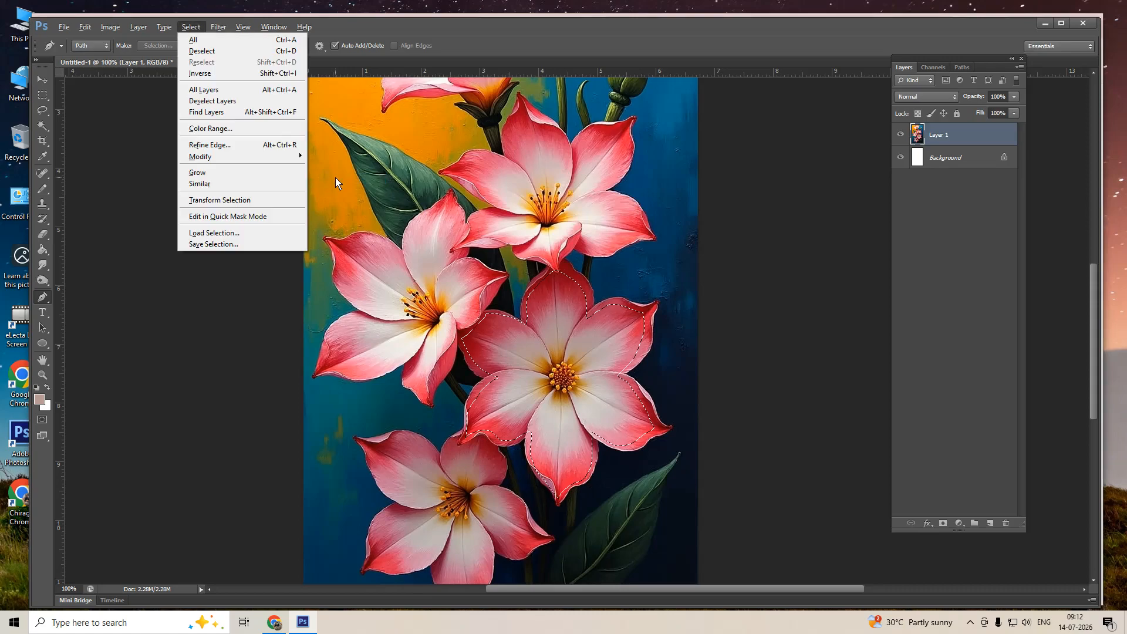
type("me10")
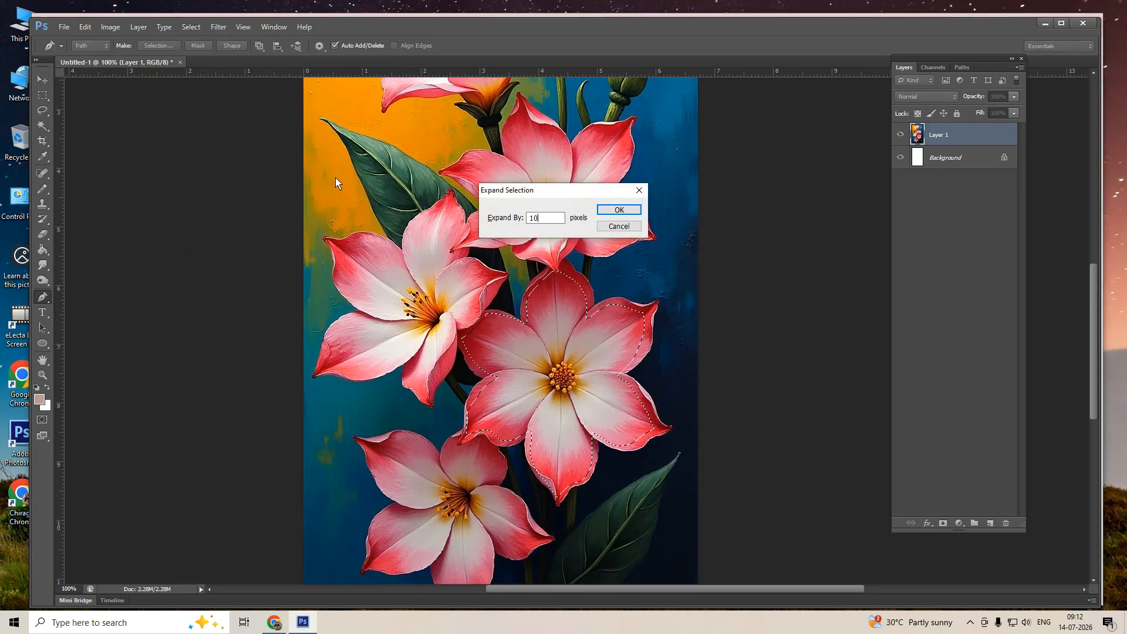
key("Return")
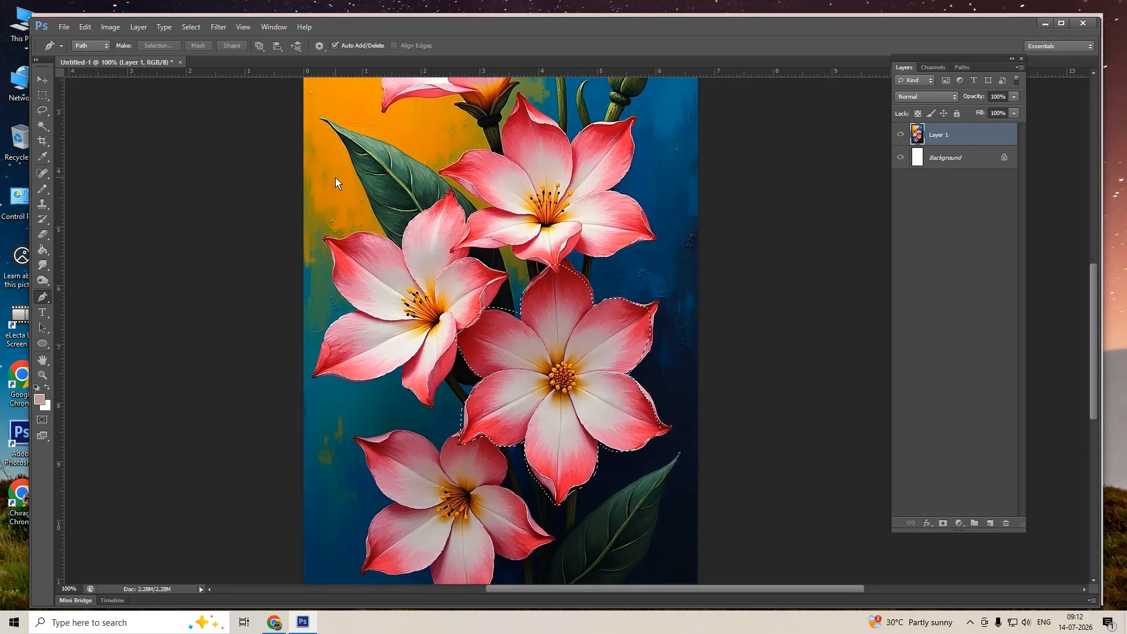
- Feather the expanded flower selection with a radius of 25 pixels, using a marquee selection tool
right_click(541, 299)
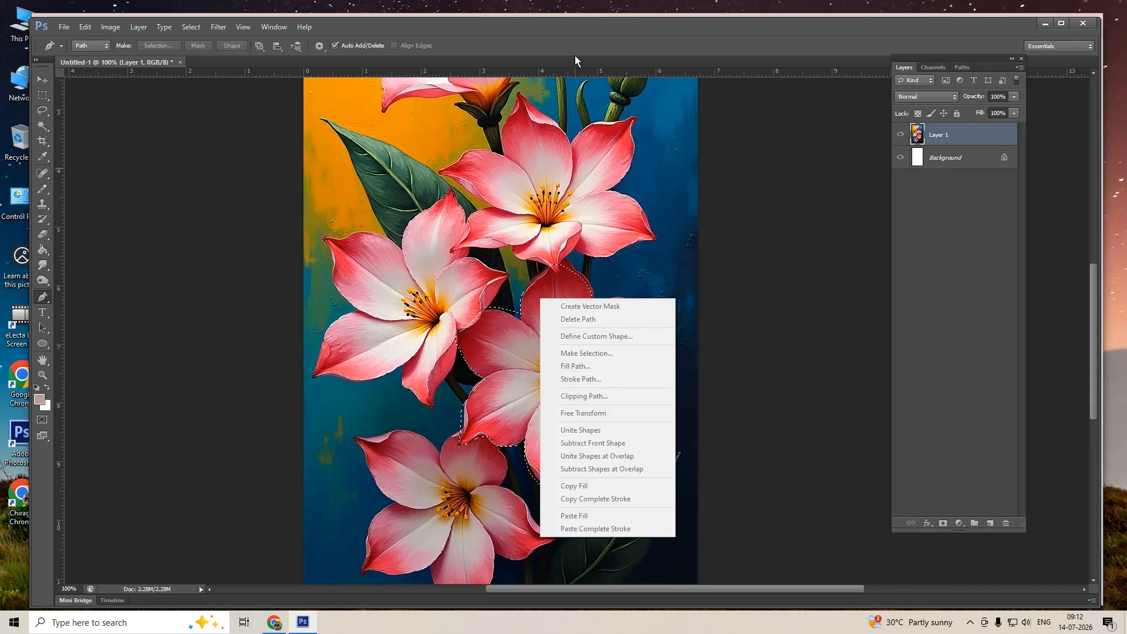
left_click(584, 31)
key("m")
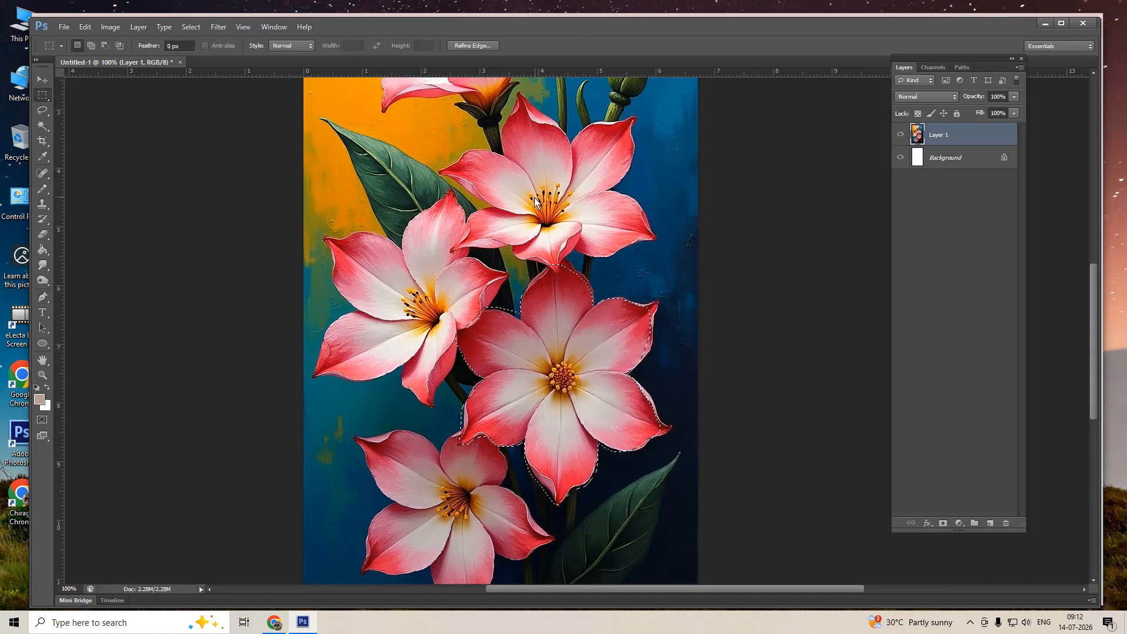
right_click(534, 199)
left_click(575, 229)
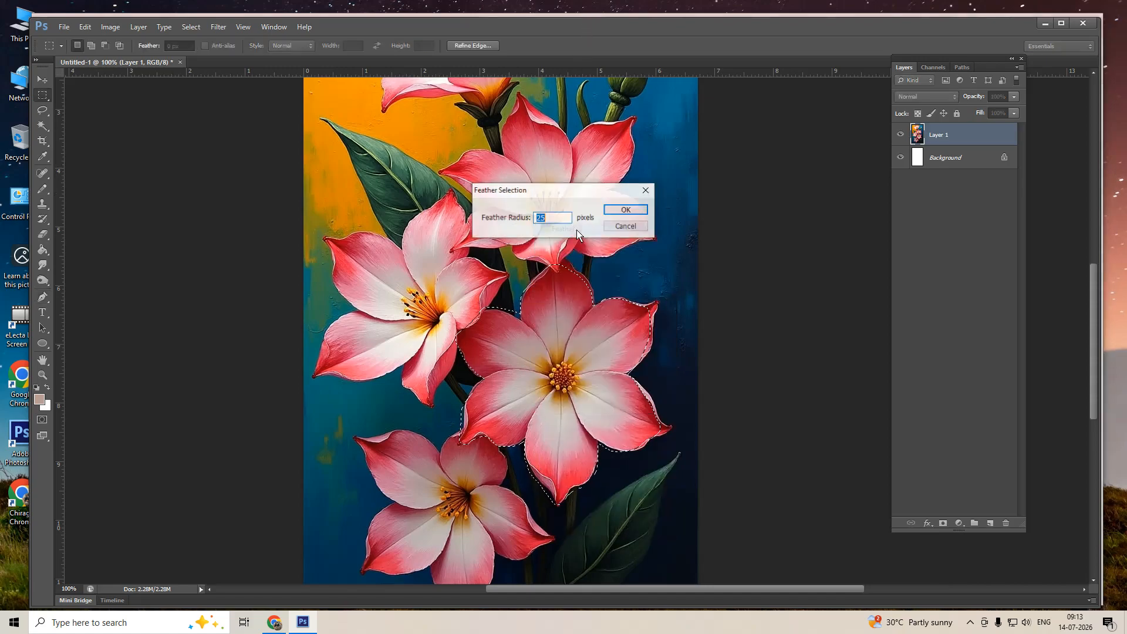
key("Return")
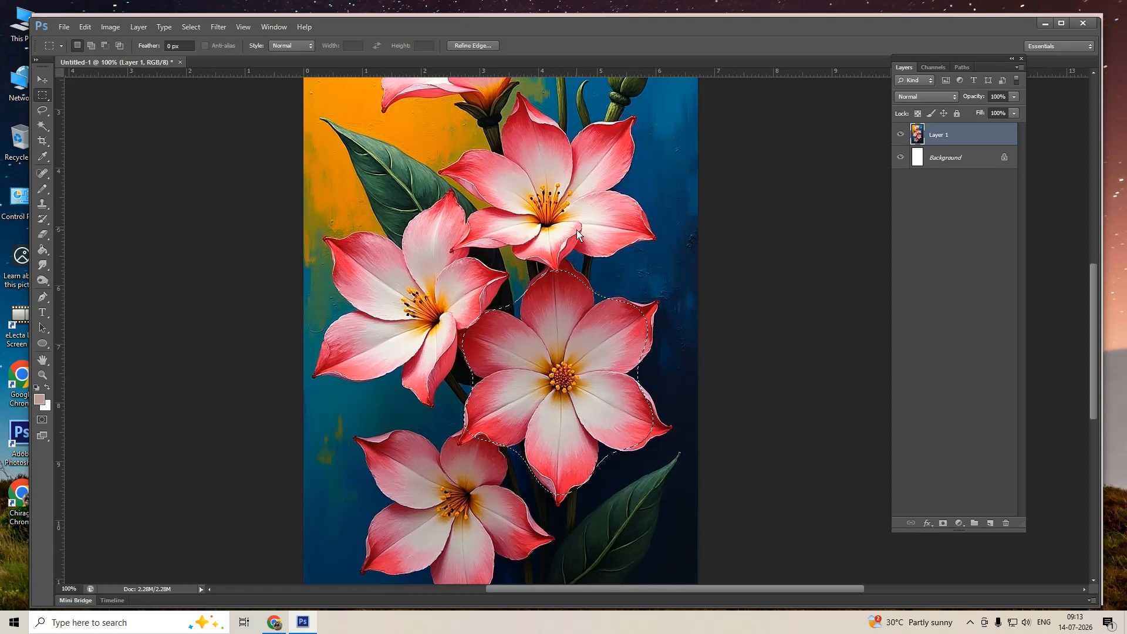
- Try shifting the expanded and feathered flower's hue to blue-violet, and undo the hue shift and the feather
key("ctrl+u")
left_click_drag(895, 143, 878, 142)
key("Return")
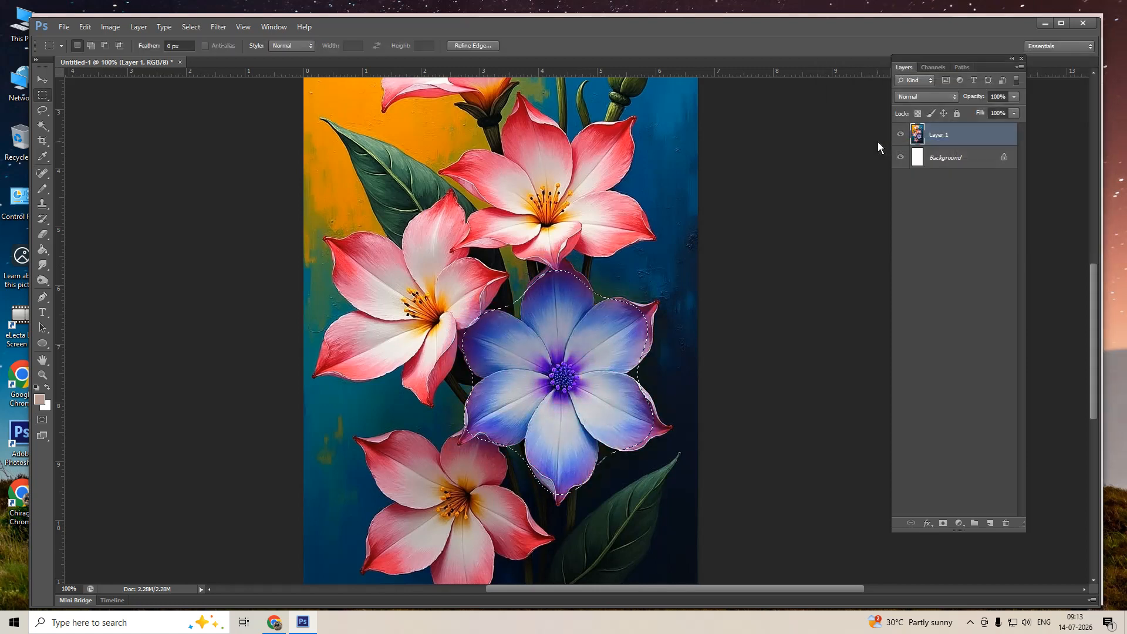
key("ctrl+z")
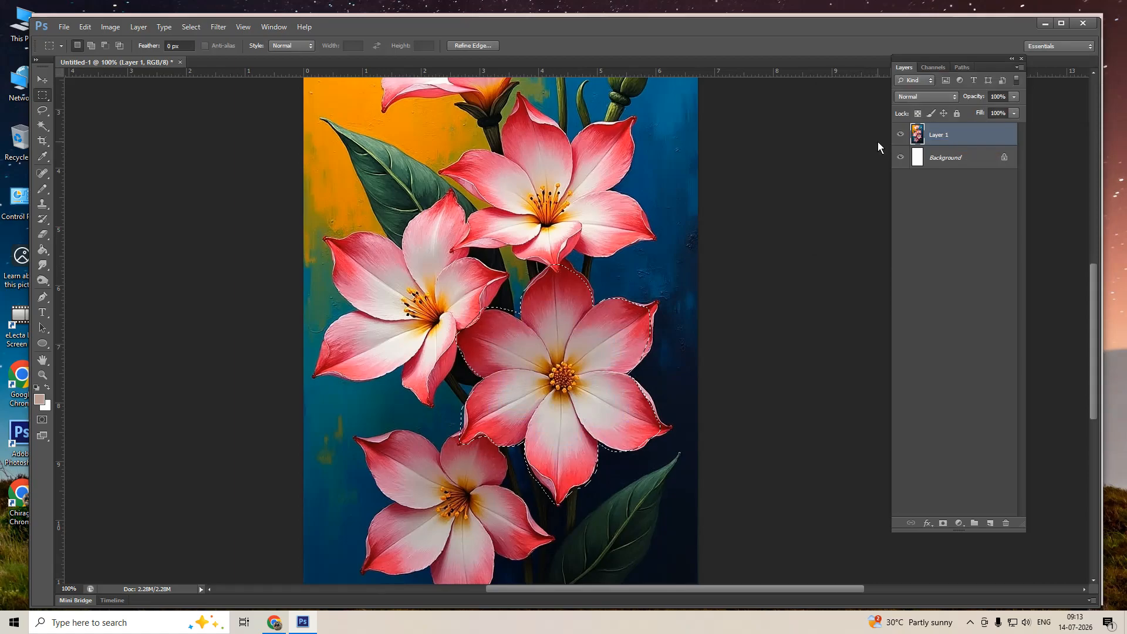
- Try expanding the flower selection by another 5 pixels
key("alt+s")
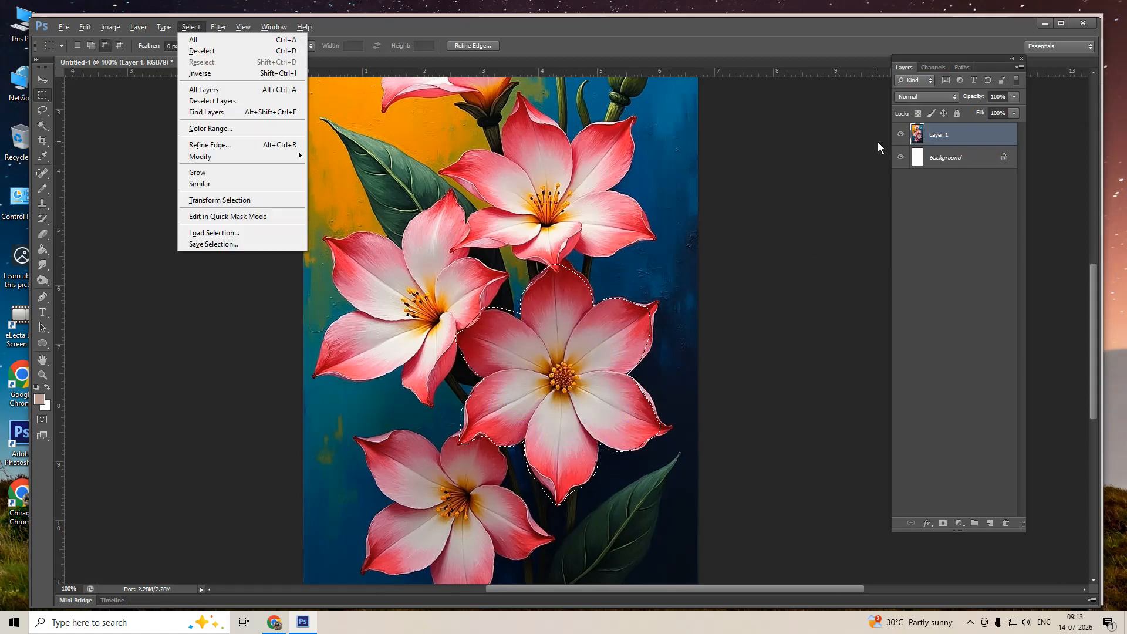
key("m")
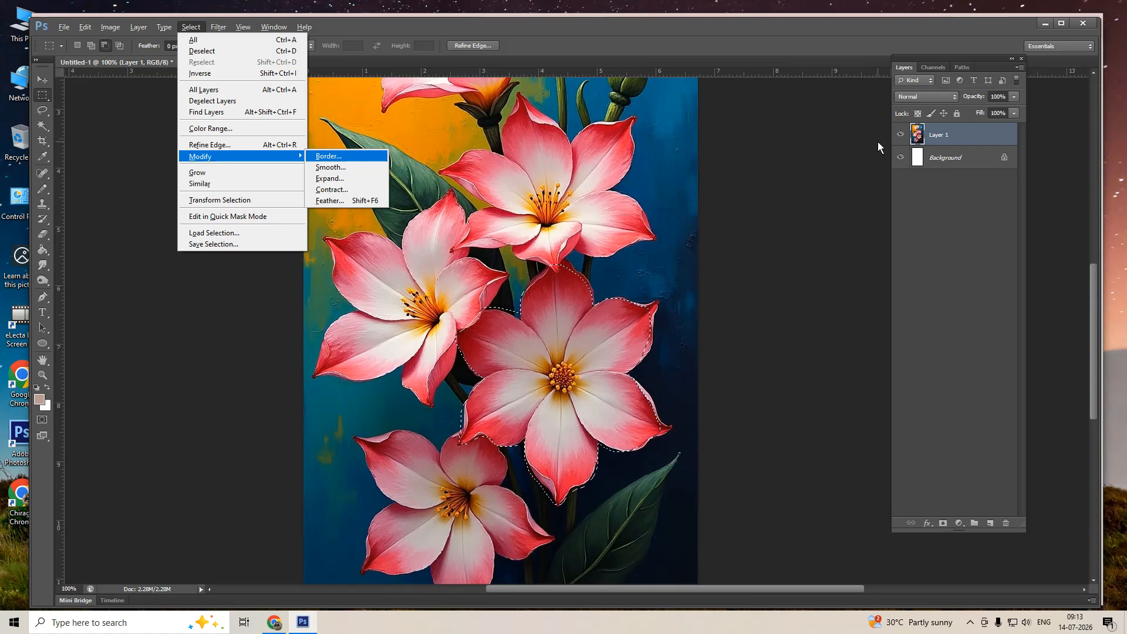
left_click(337, 178)
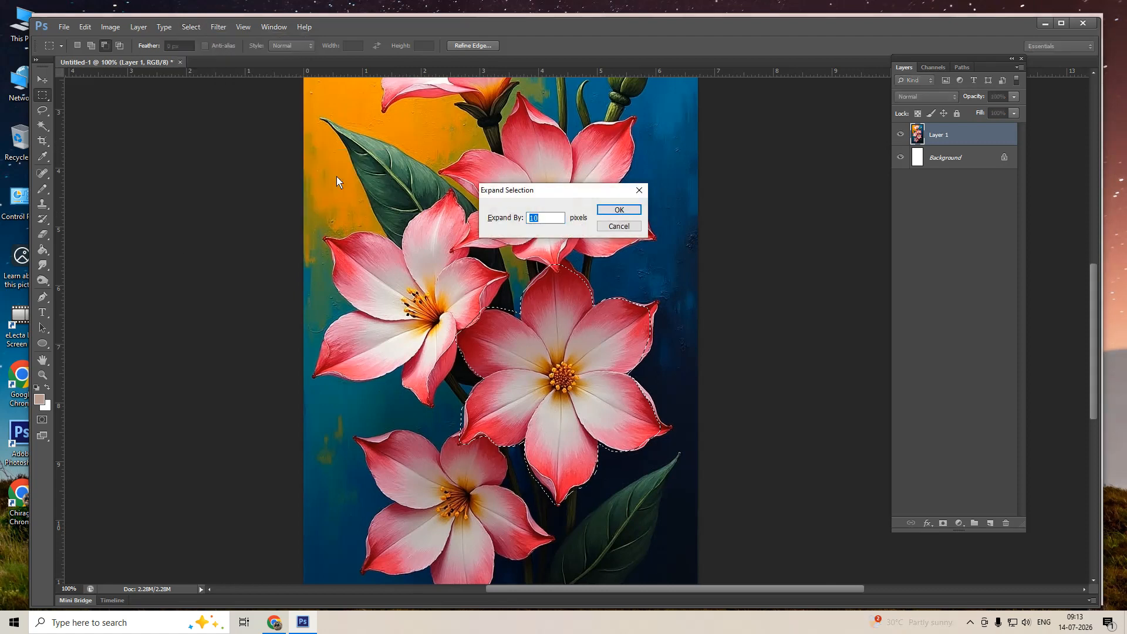
type("5")
key("Return")
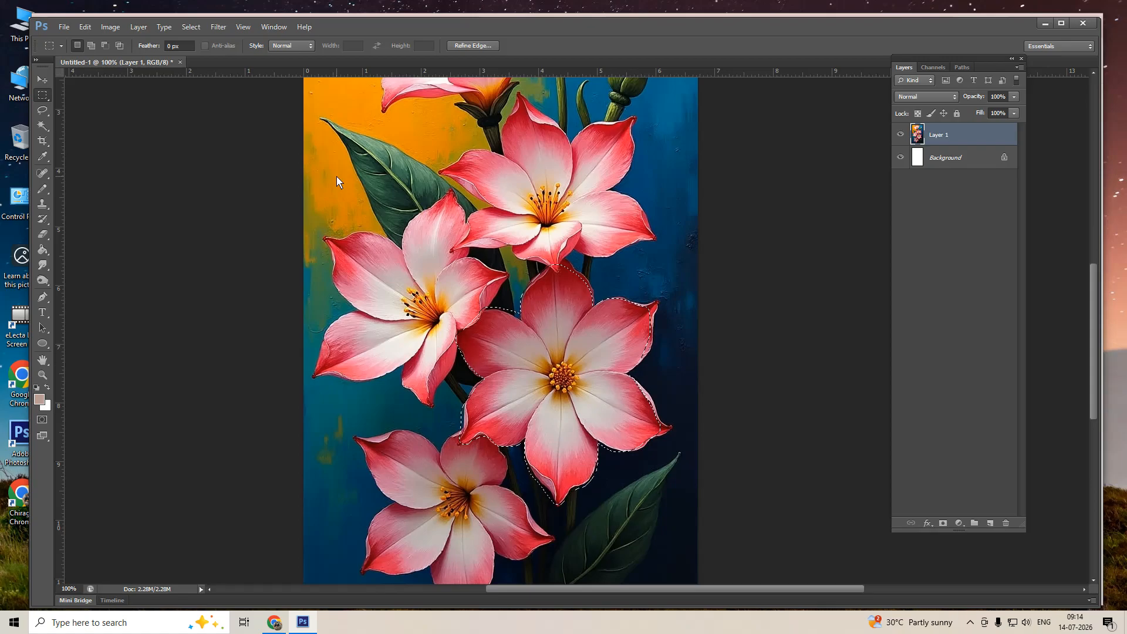
- Try contracting the expanded flower selection by 20 pixels
key("alt+s")
key("m")
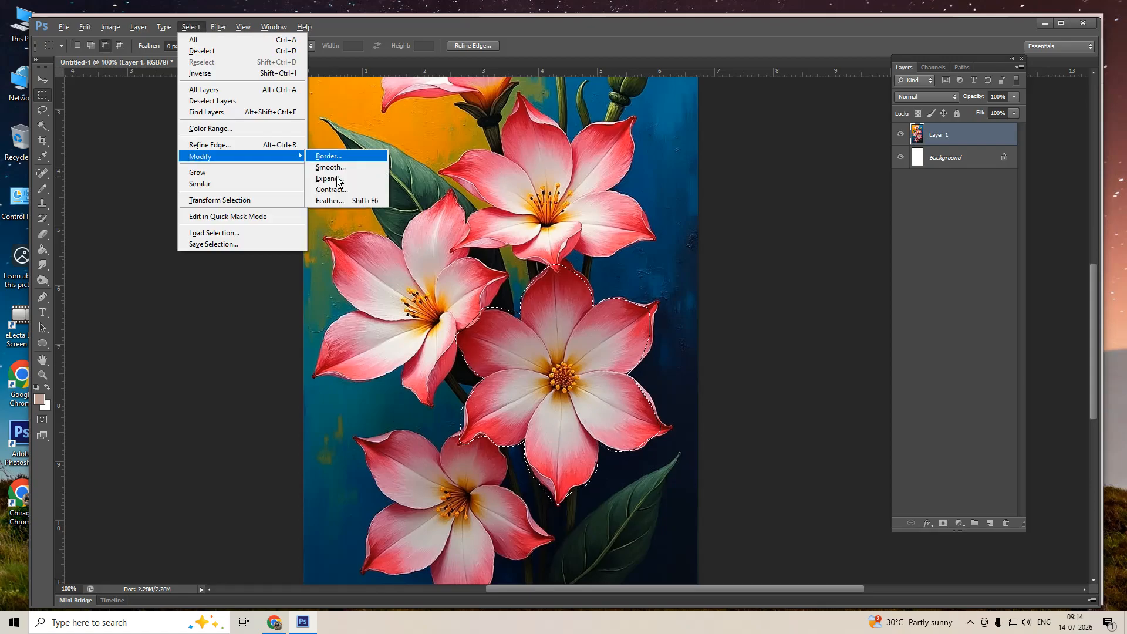
key("Down")
key("Down")
key("Down")
key("Down")
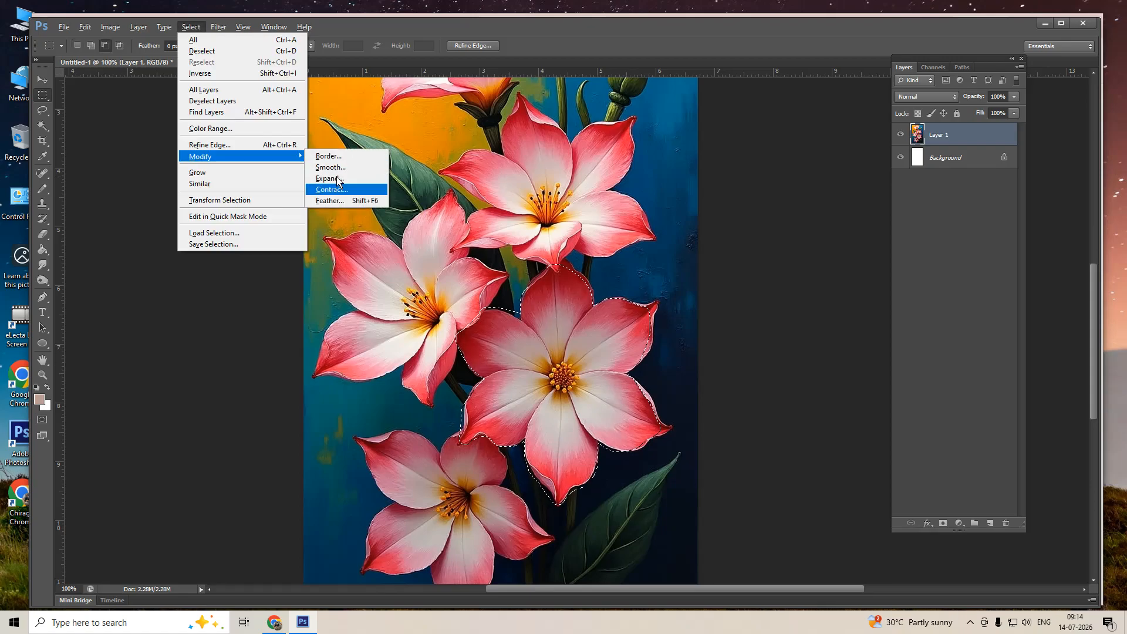
key("Up")
key("Return")
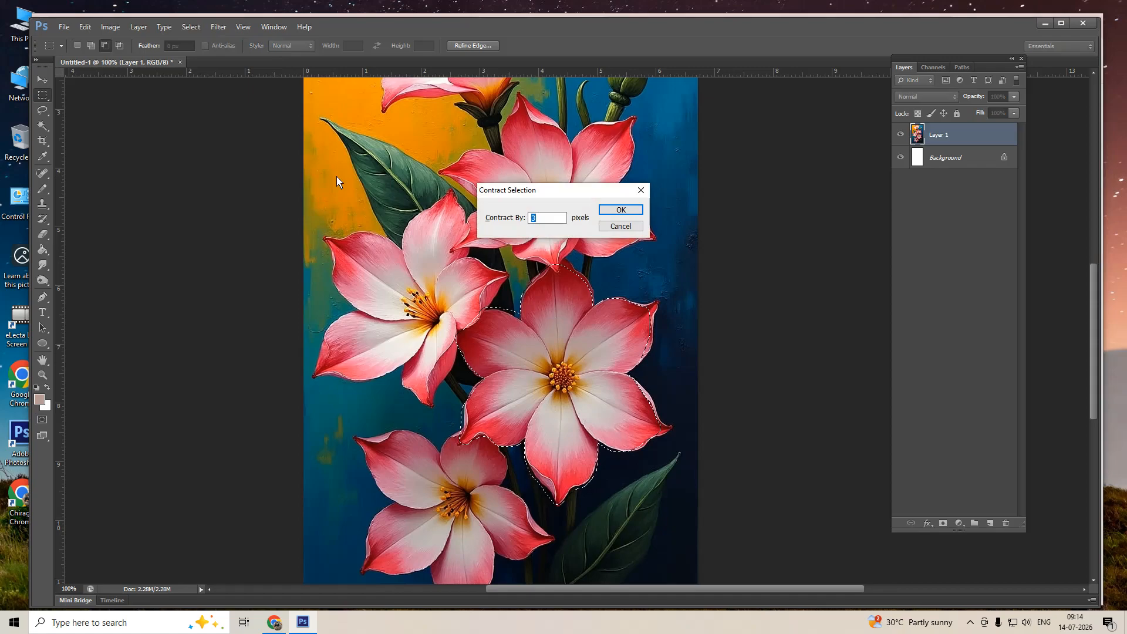
type("20")
key("Return")
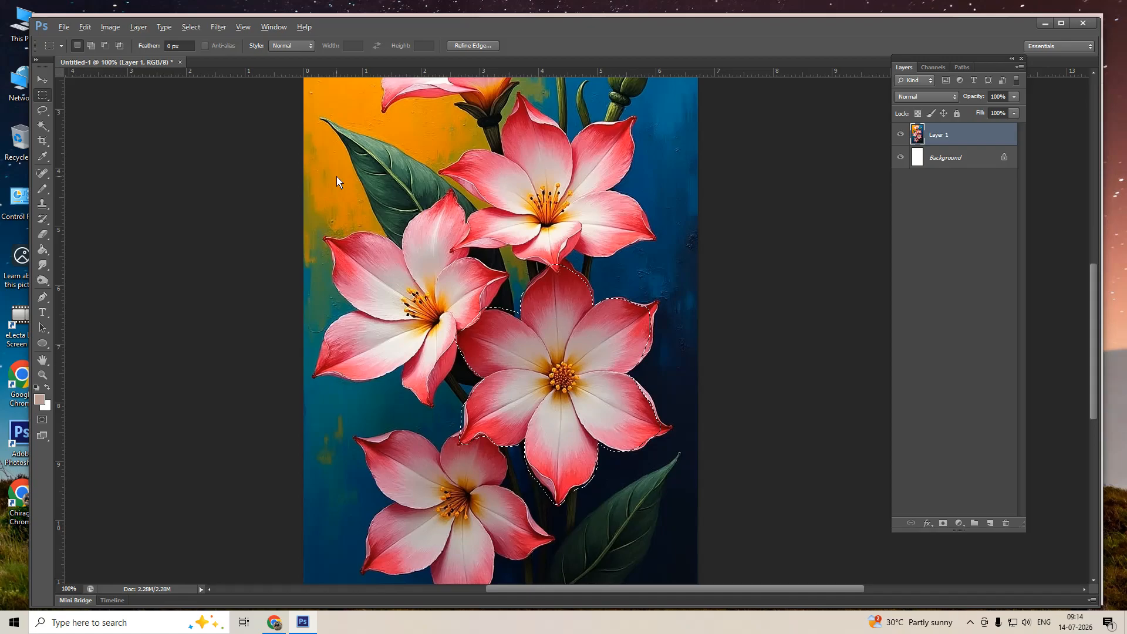
key("alt+s")
key("m")
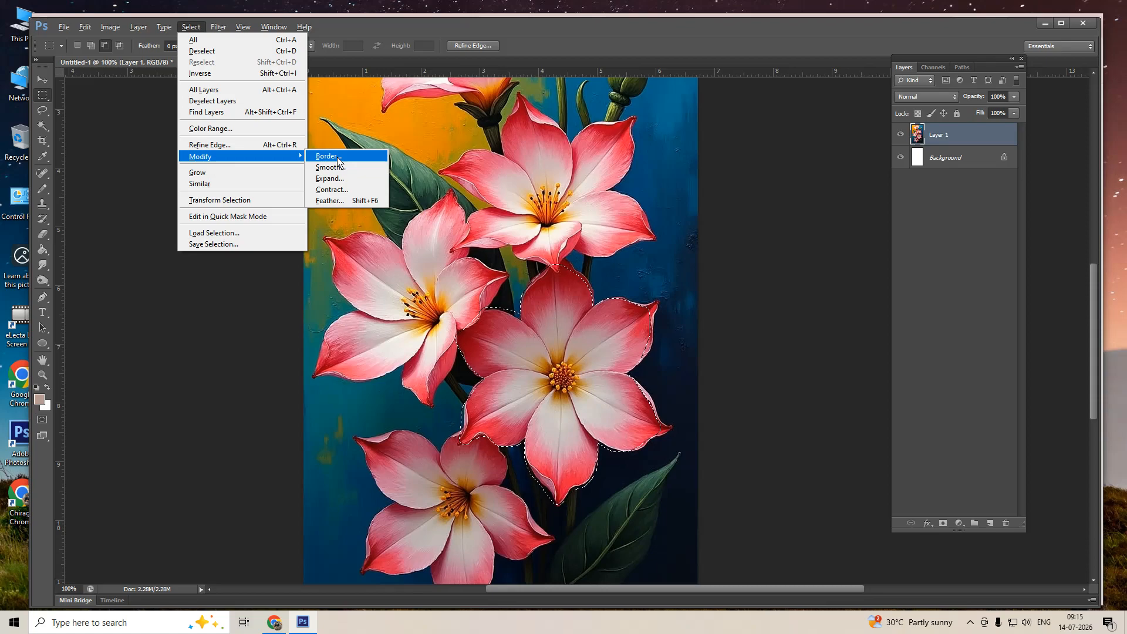
key("Escape")
key("Escape")
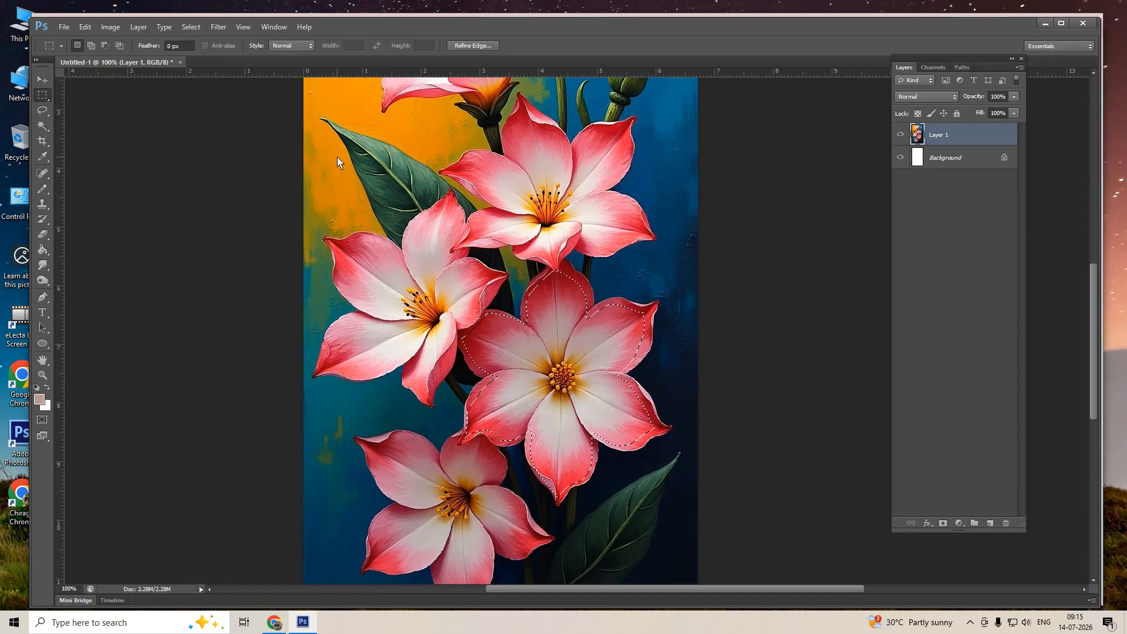
- Turn the flower selection into a border band that follows the flower's outline
key("alt+s")
key("m")
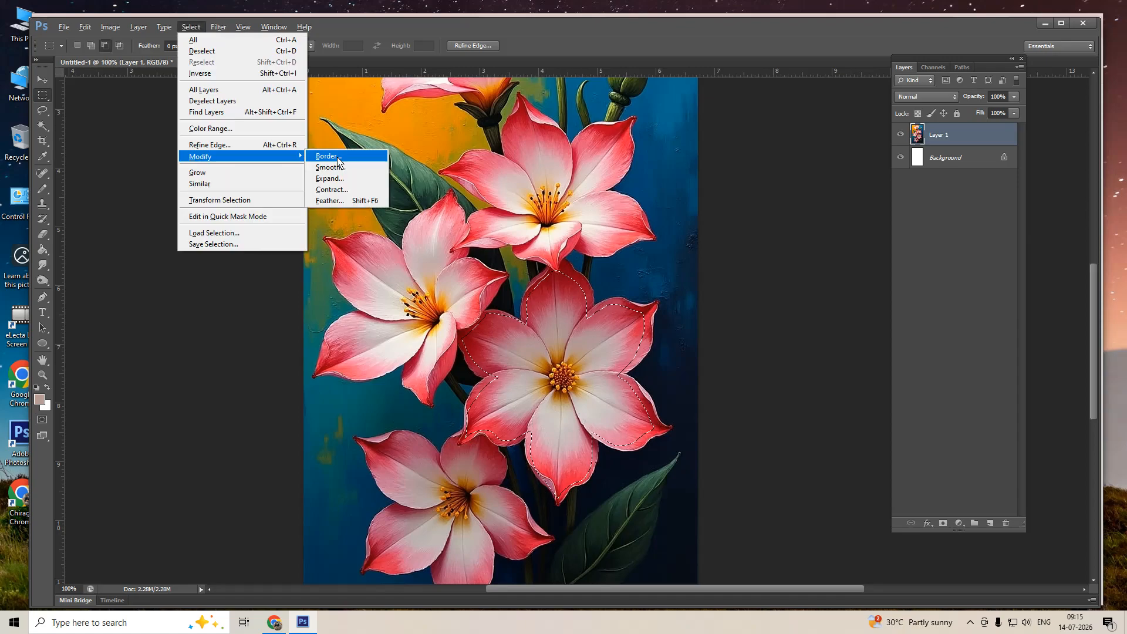
left_click(337, 157)
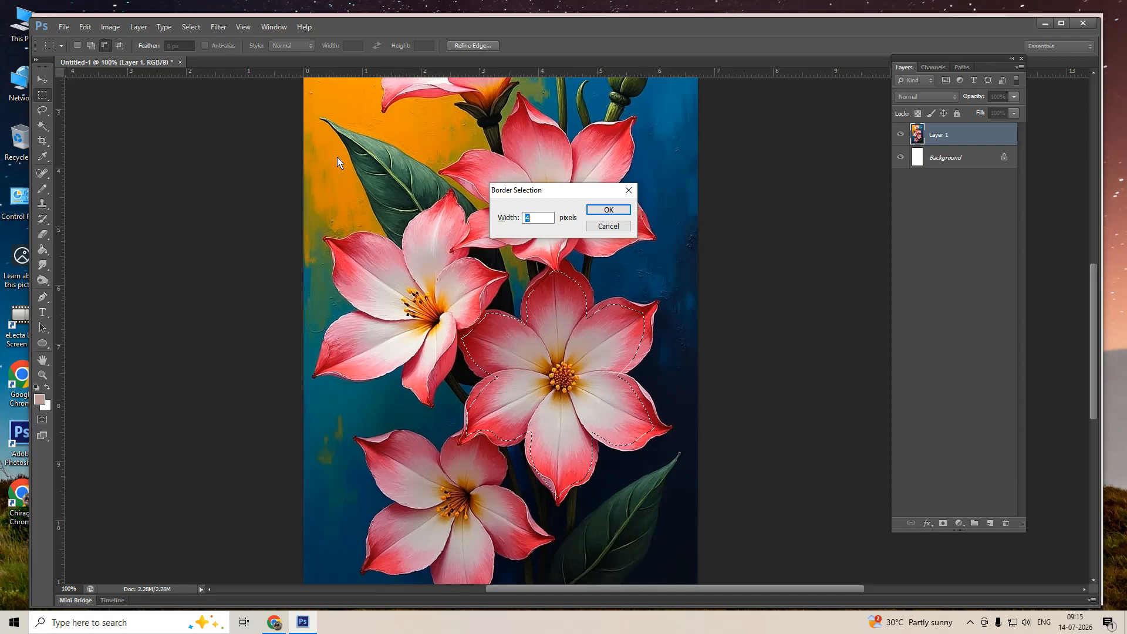
key("Return")
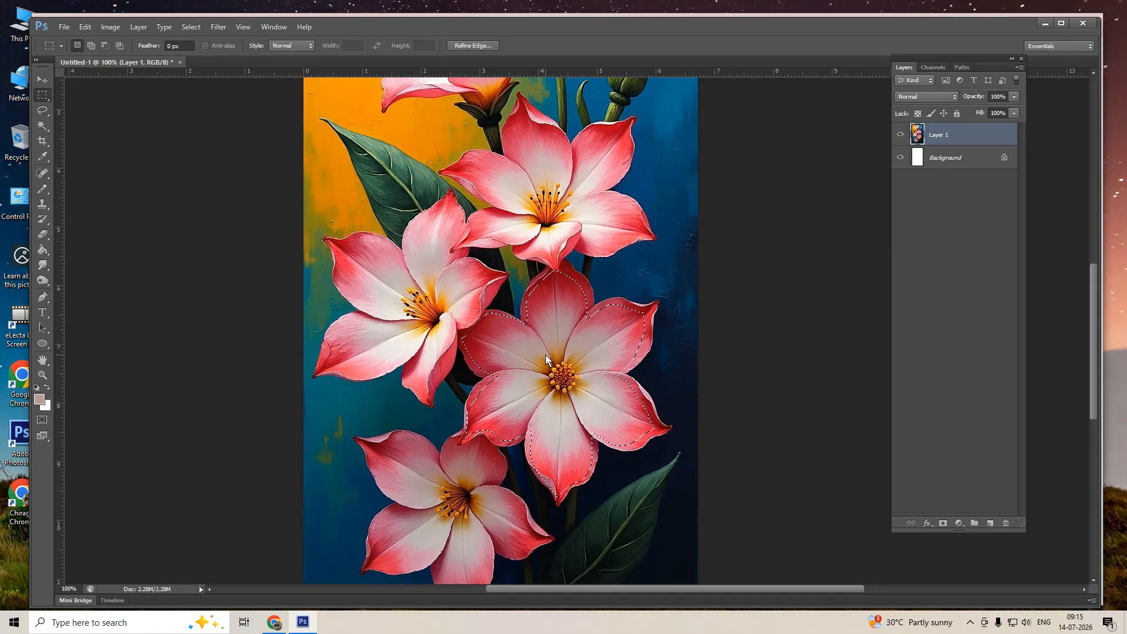
key("Return")
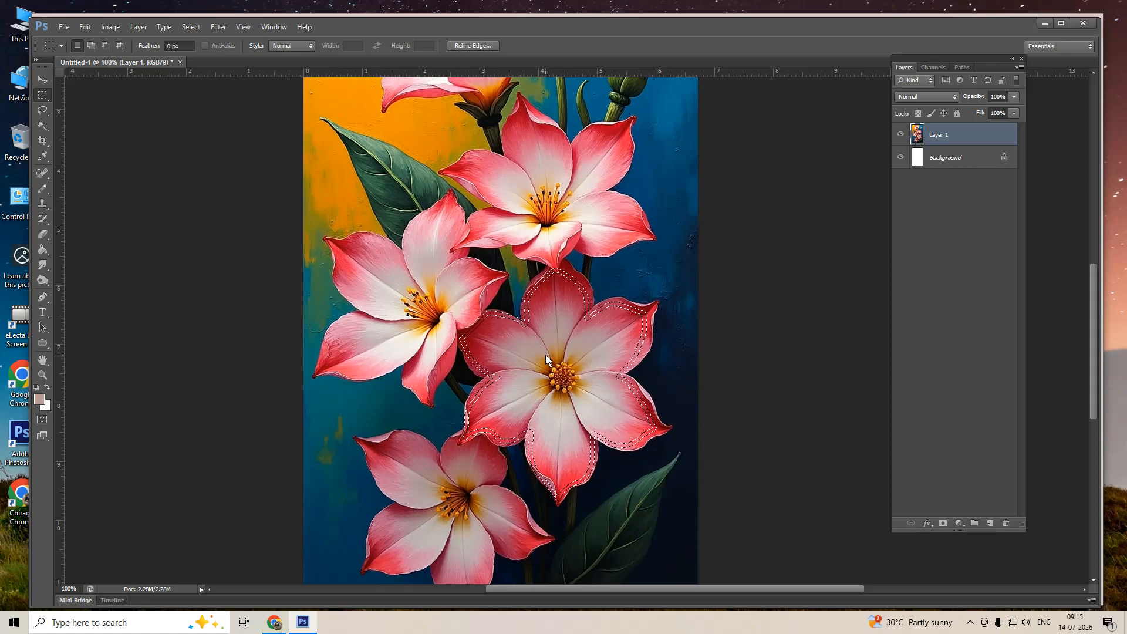
- Feather the flower's border selection with a radius of 2 pixels
right_click(545, 354)
left_click(575, 390)
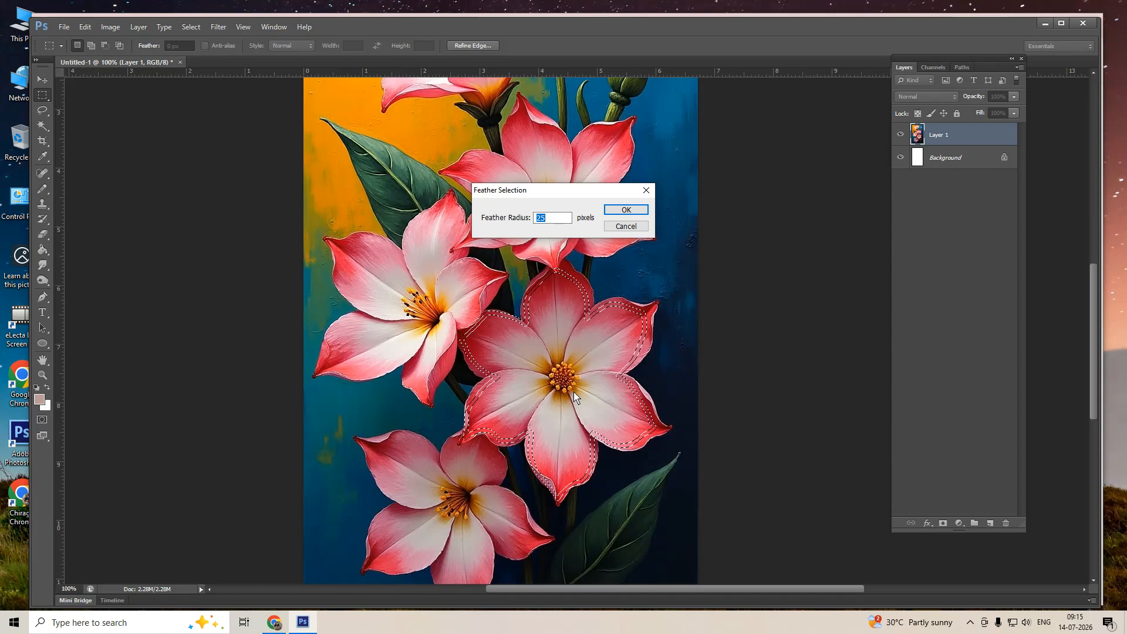
type("2")
key("Return")
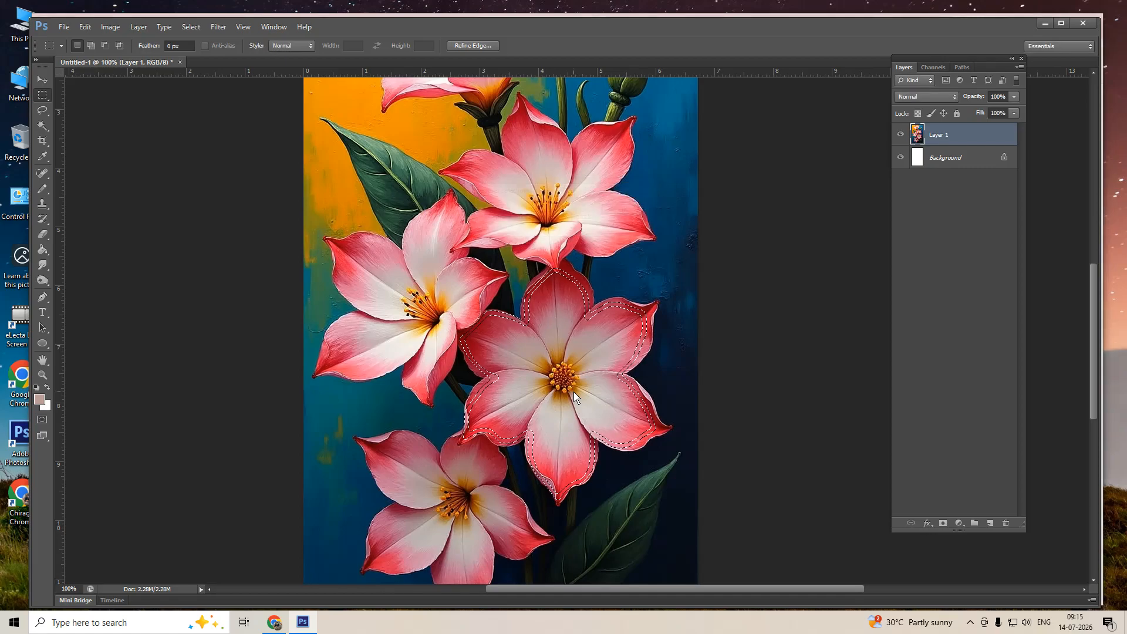
- Try feathering the border selection once more, keeping the radius offered by the dialog
right_click(575, 397)
left_click(607, 425)
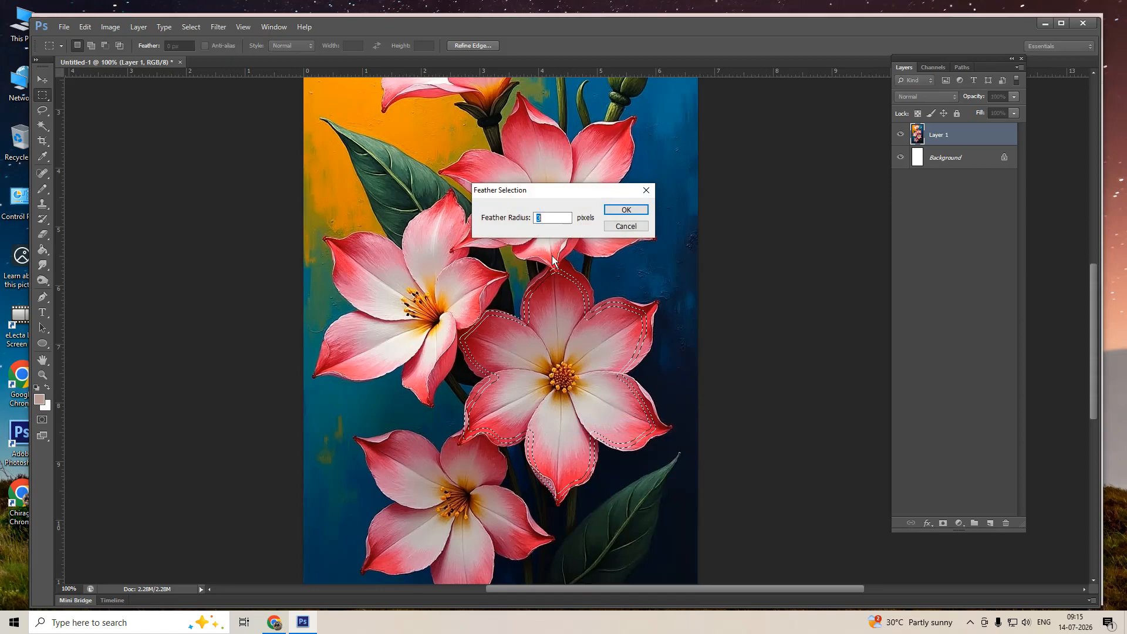
key("Return")
key("Return")
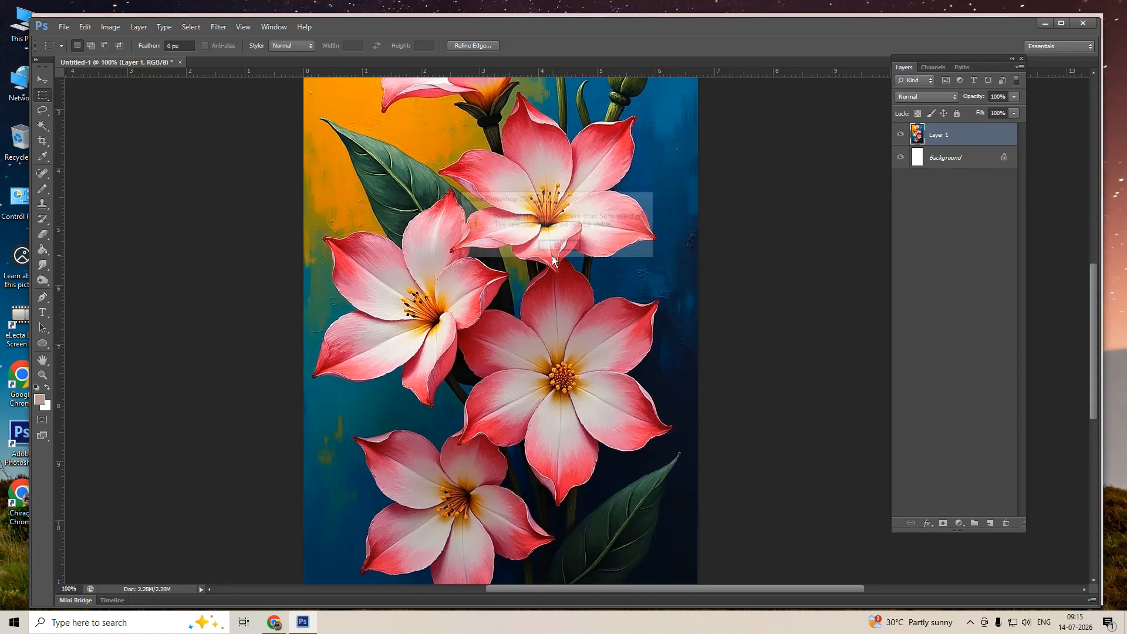
- Apply another feather to the flower's border selection, setting its radius to 2 pixels
right_click(552, 258)
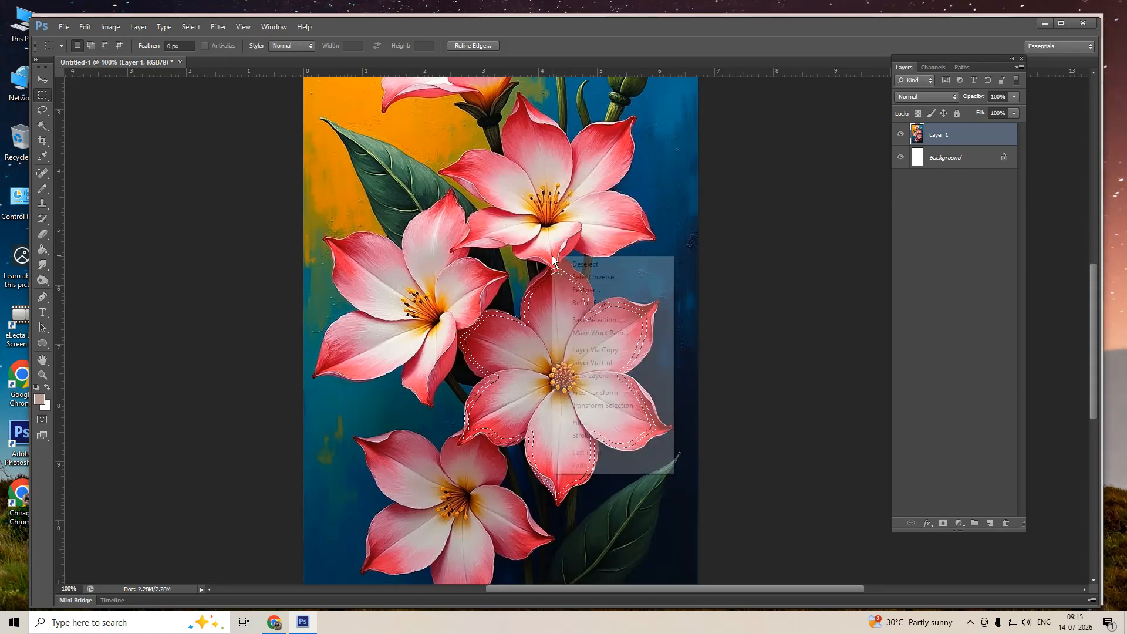
left_click(583, 291)
type("2")
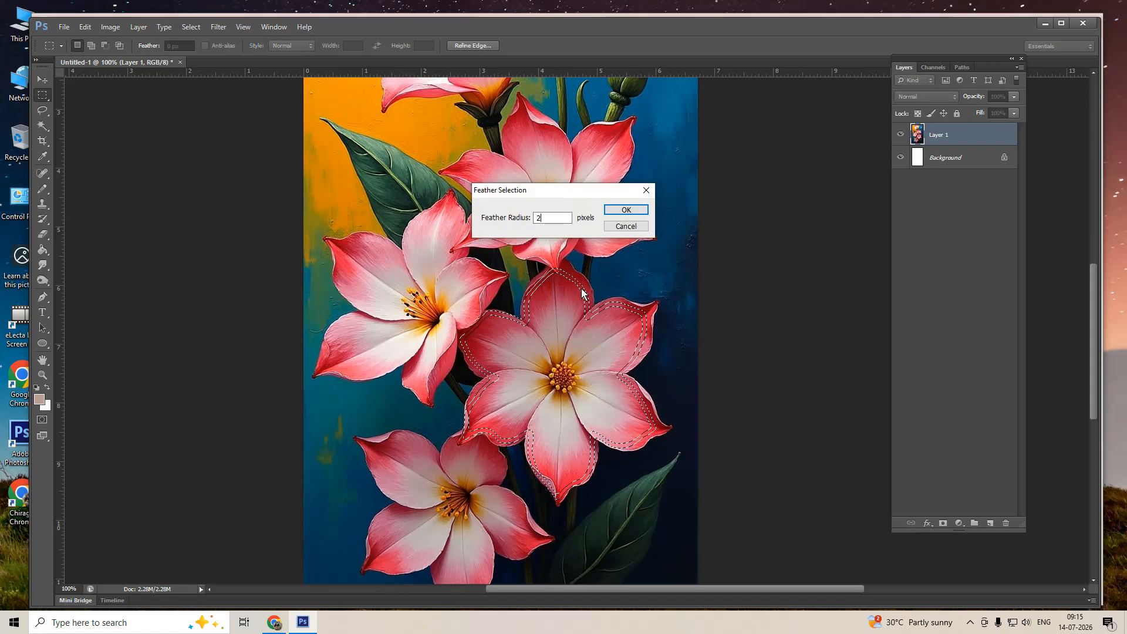
key("Return")
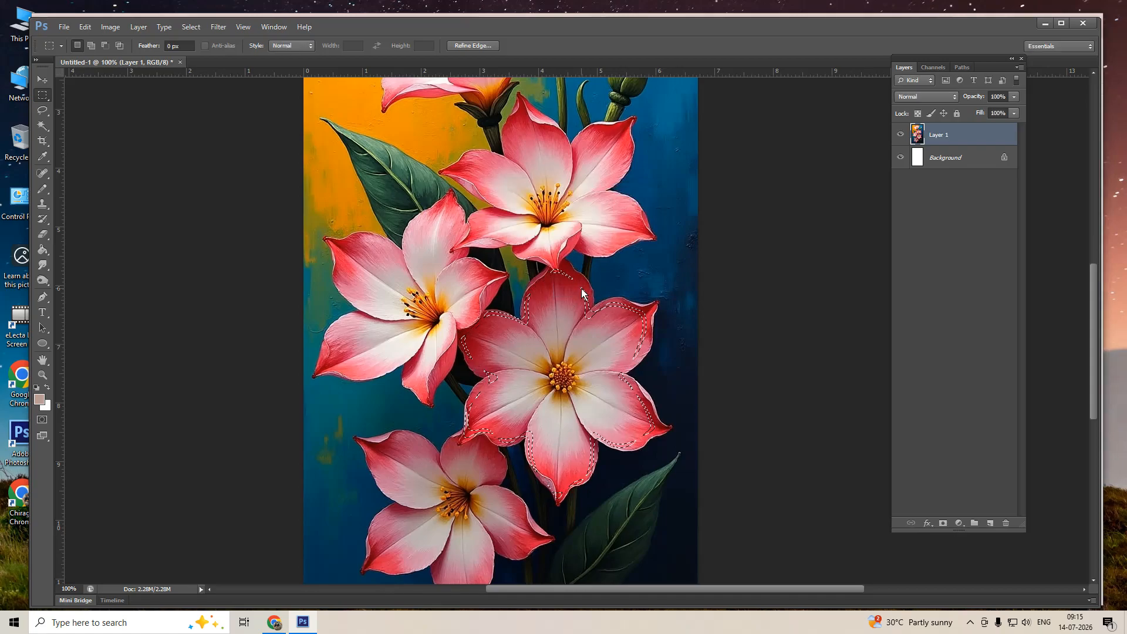
- Feather the flower's border band once more, accepting the radius already filled in
right_click(575, 333)
left_click(599, 368)
key("Return")
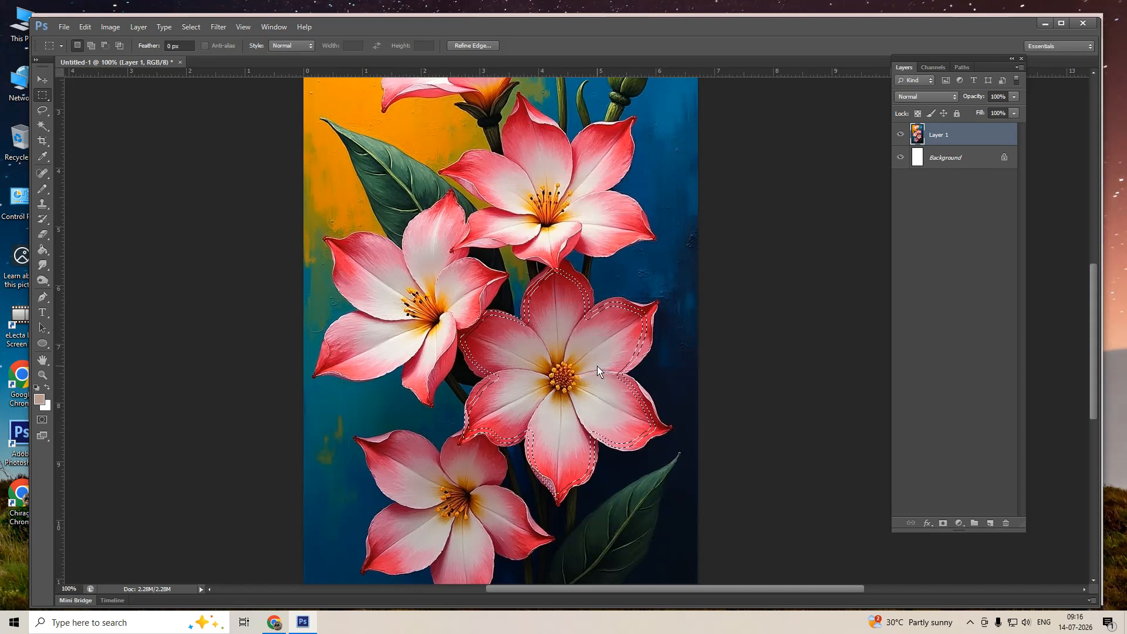
- Shift the hue of the feathered border band to +39 with Hue/Saturation and deselect the band
key("ctrl+u")
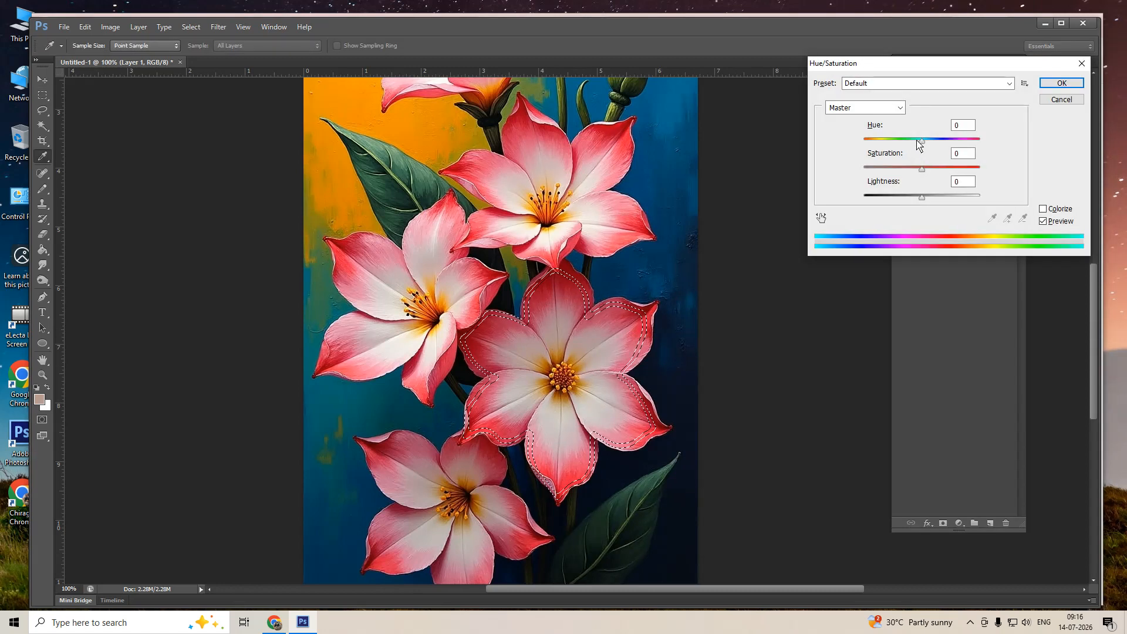
left_click_drag(920, 139, 946, 152)
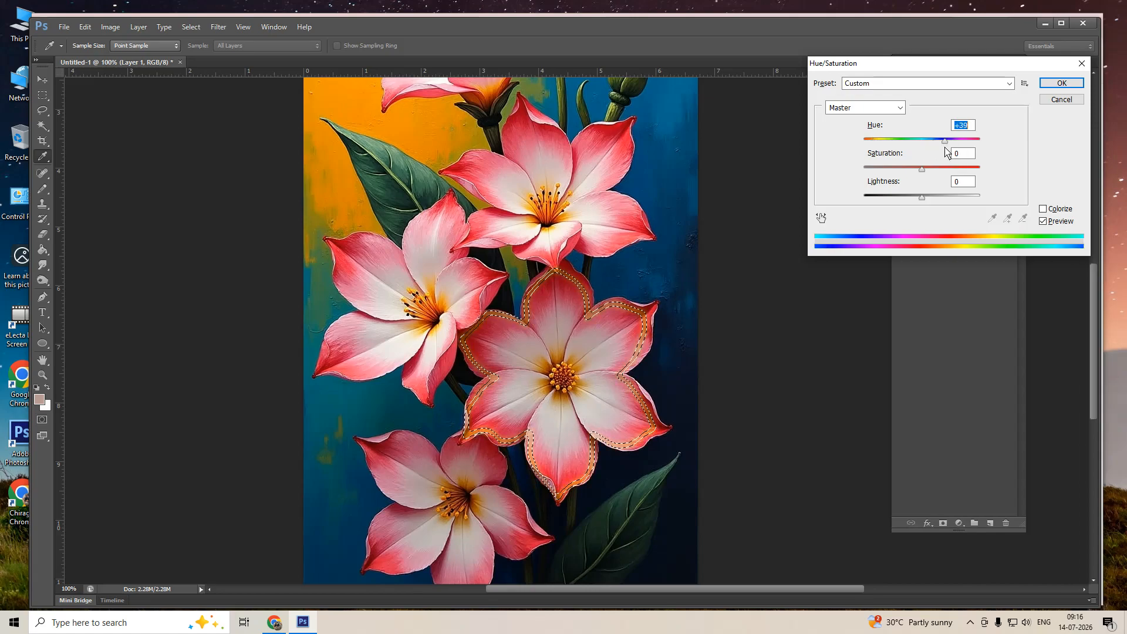
key("Return")
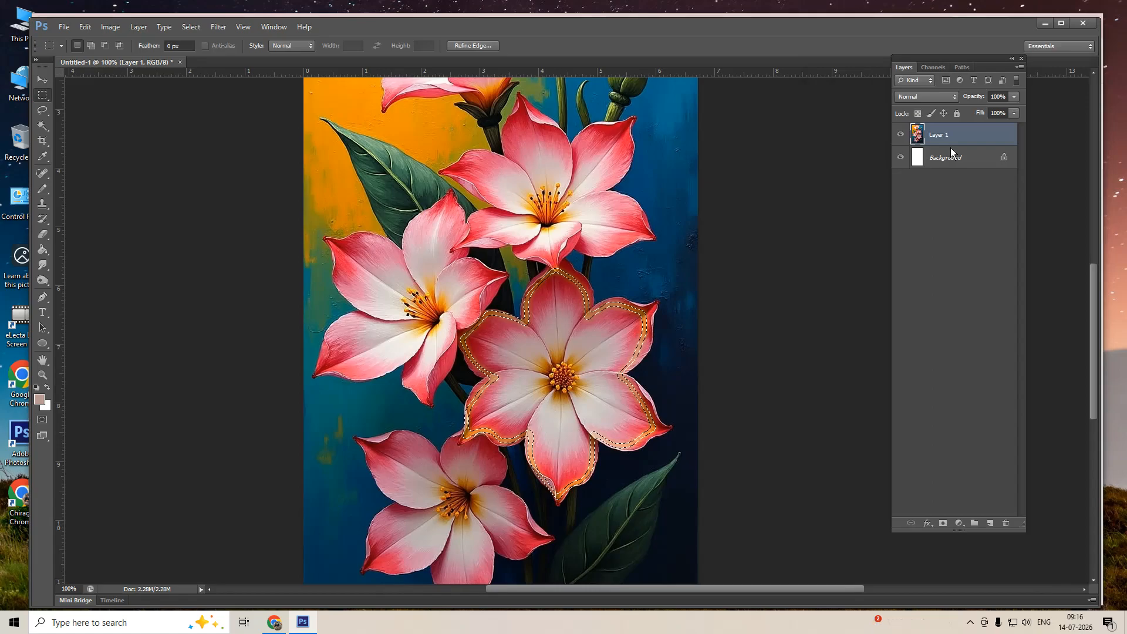
key("ctrl+d")
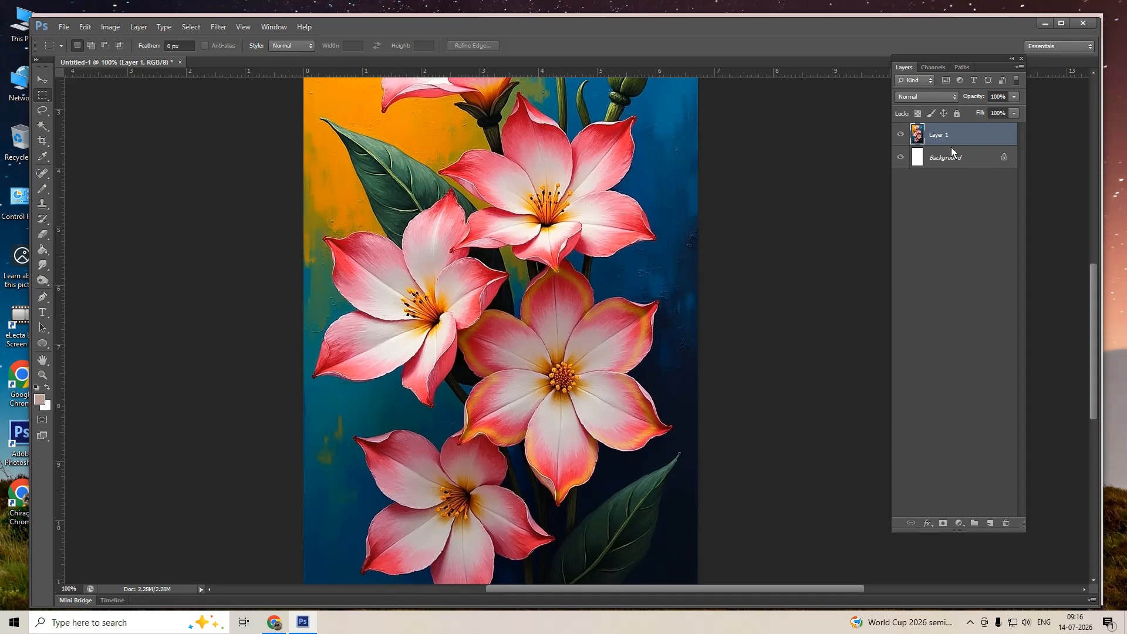
- Undo the recolouring and bordering back to the flower's plain outline selection, and smooth that selection
key("ctrl+shift+d")
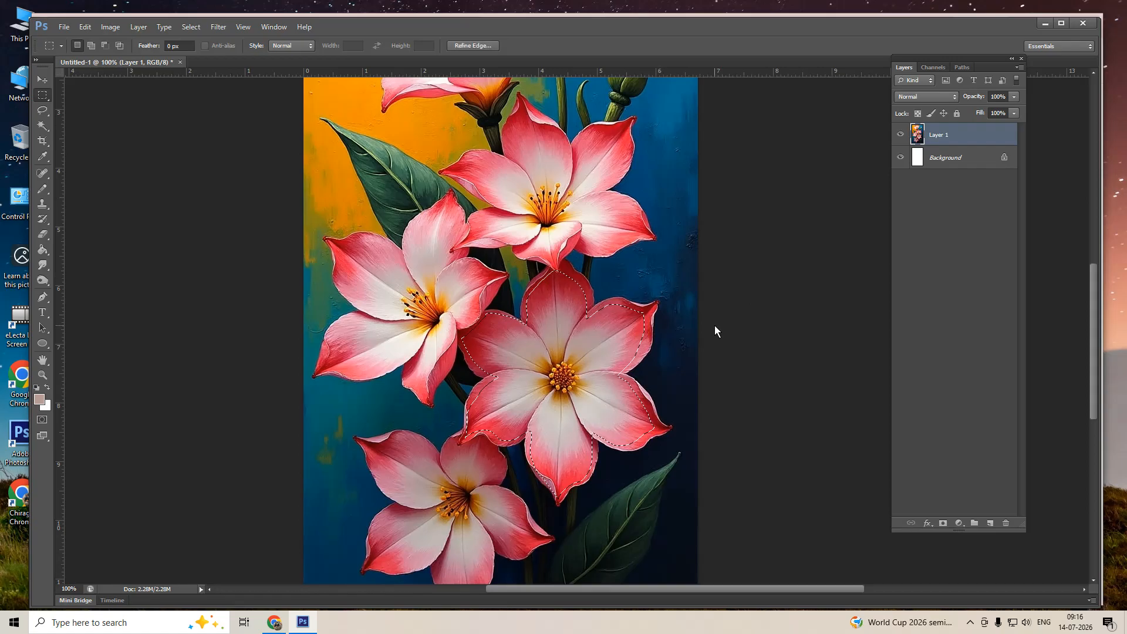
key("p")
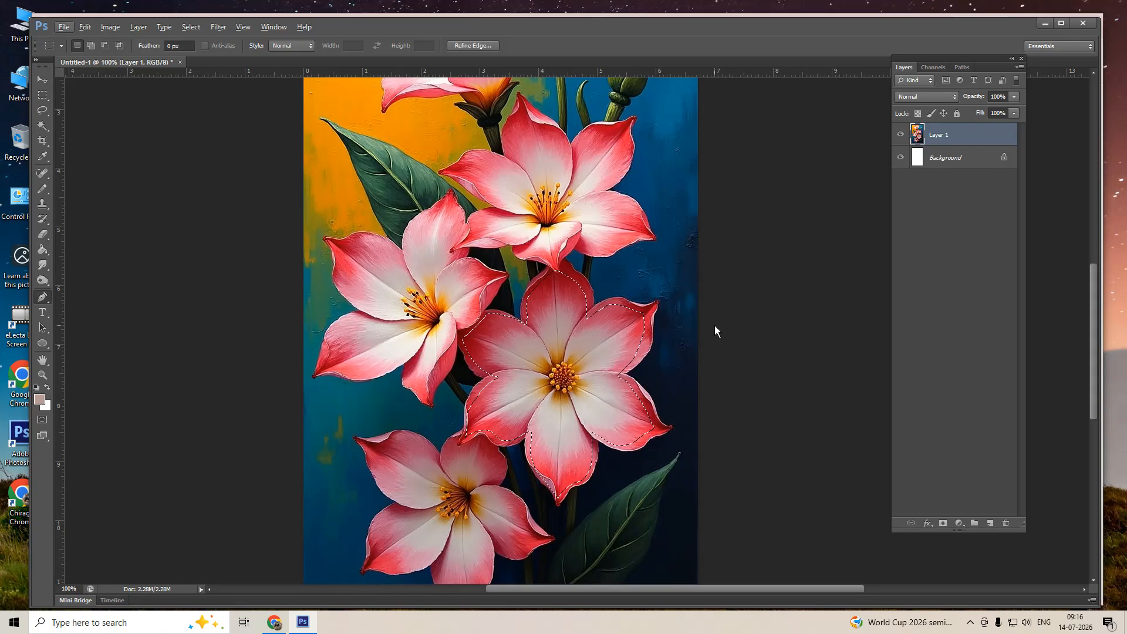
key("m")
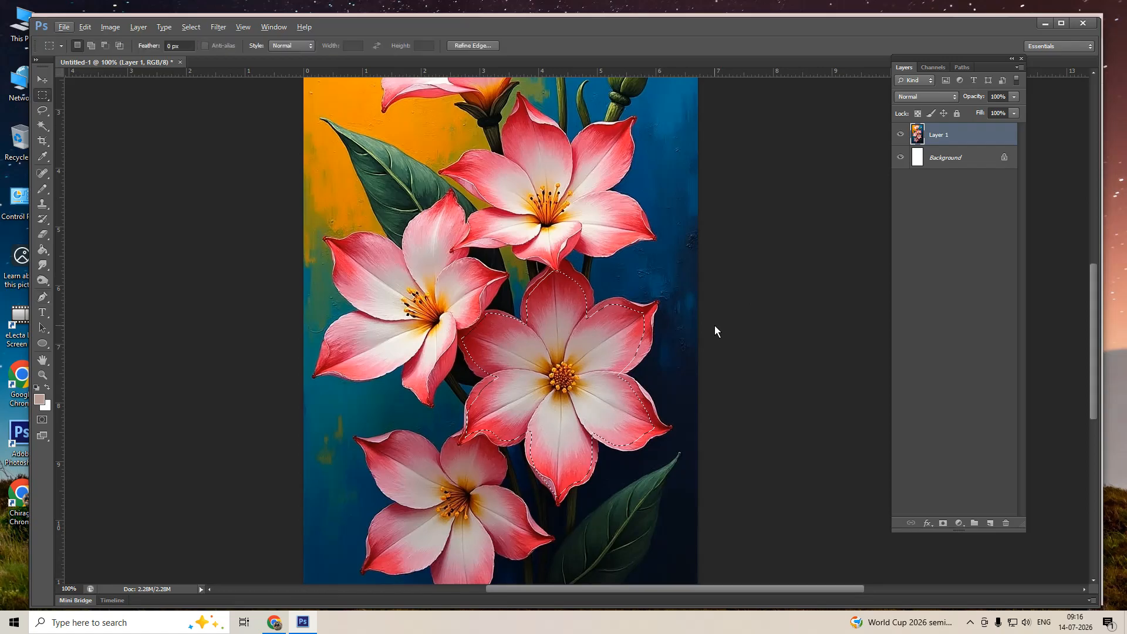
key("alt+f")
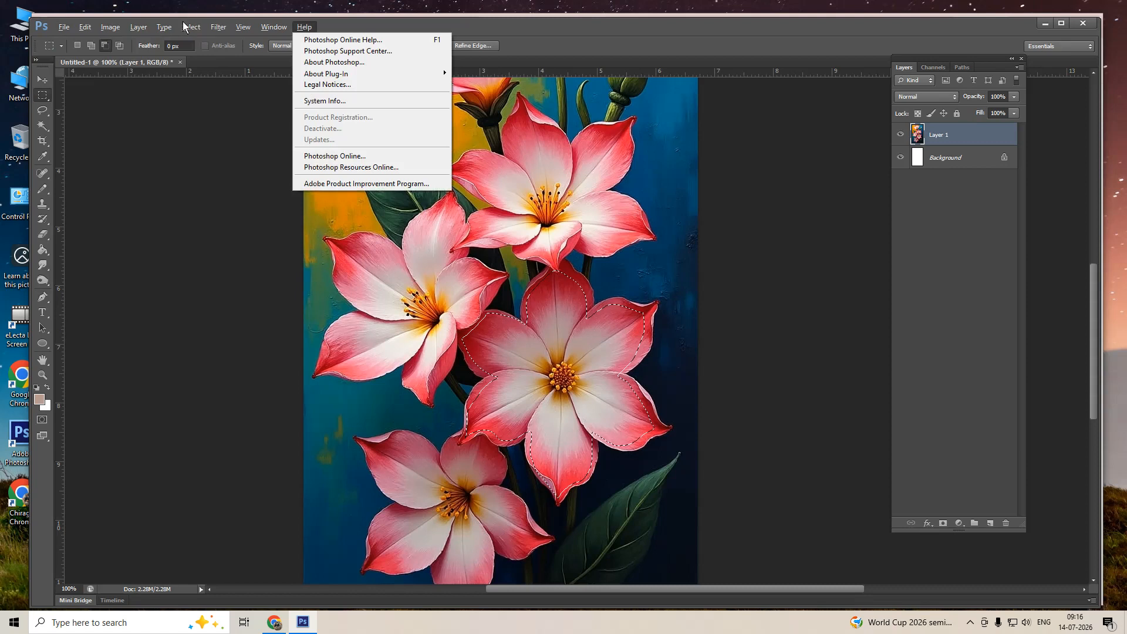
mouse_move(191, 27)
mouse_move(228, 156)
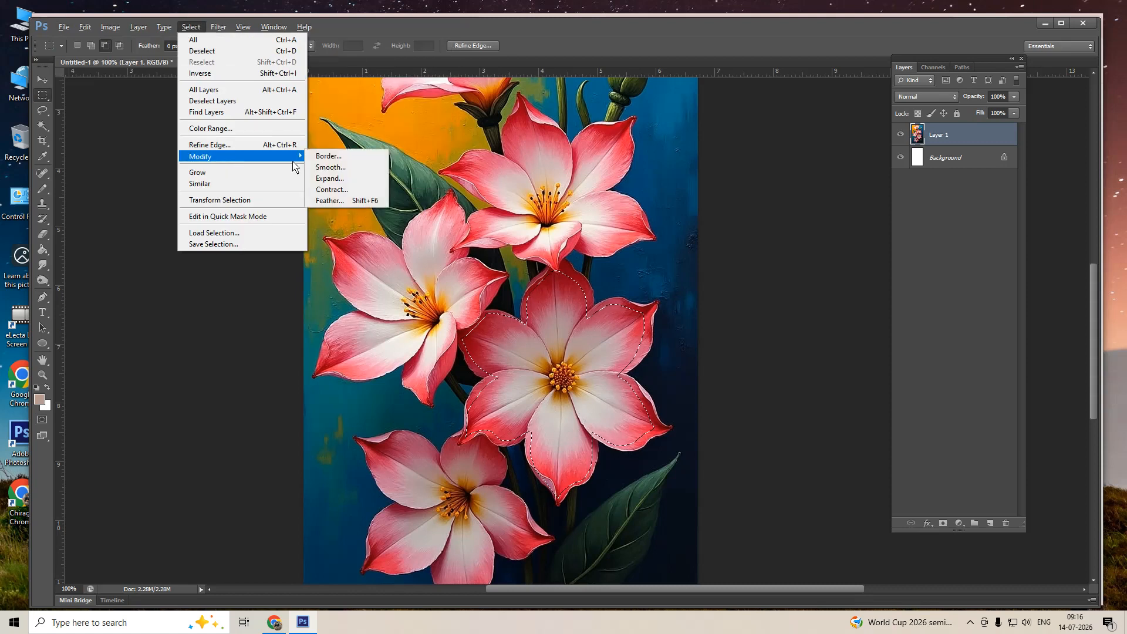
left_click(340, 167)
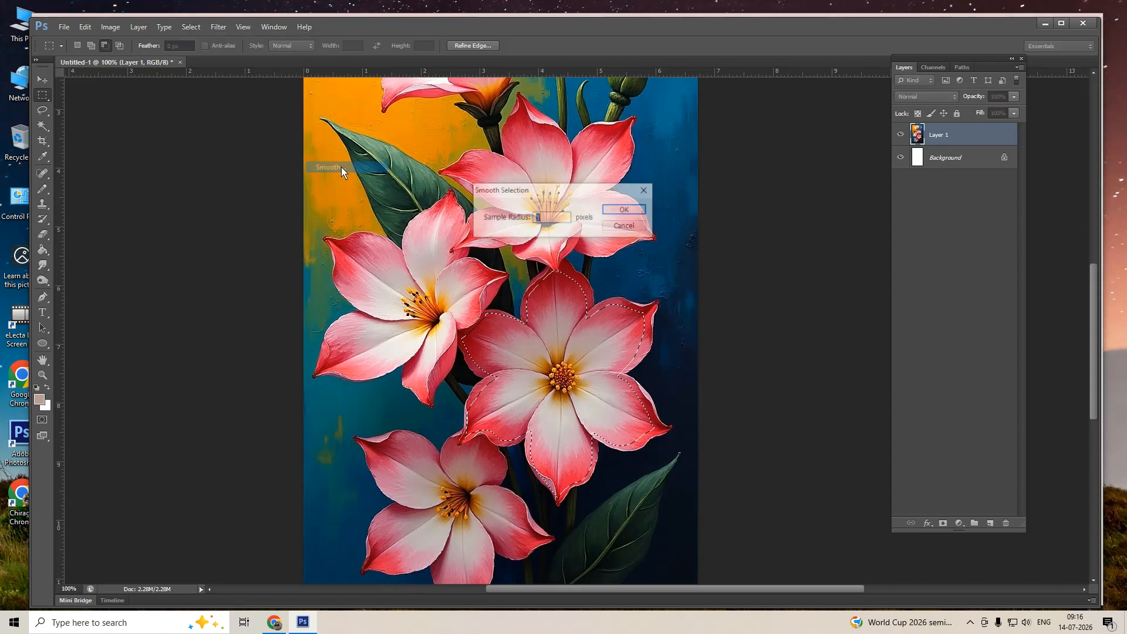
type("5")
key("Return")
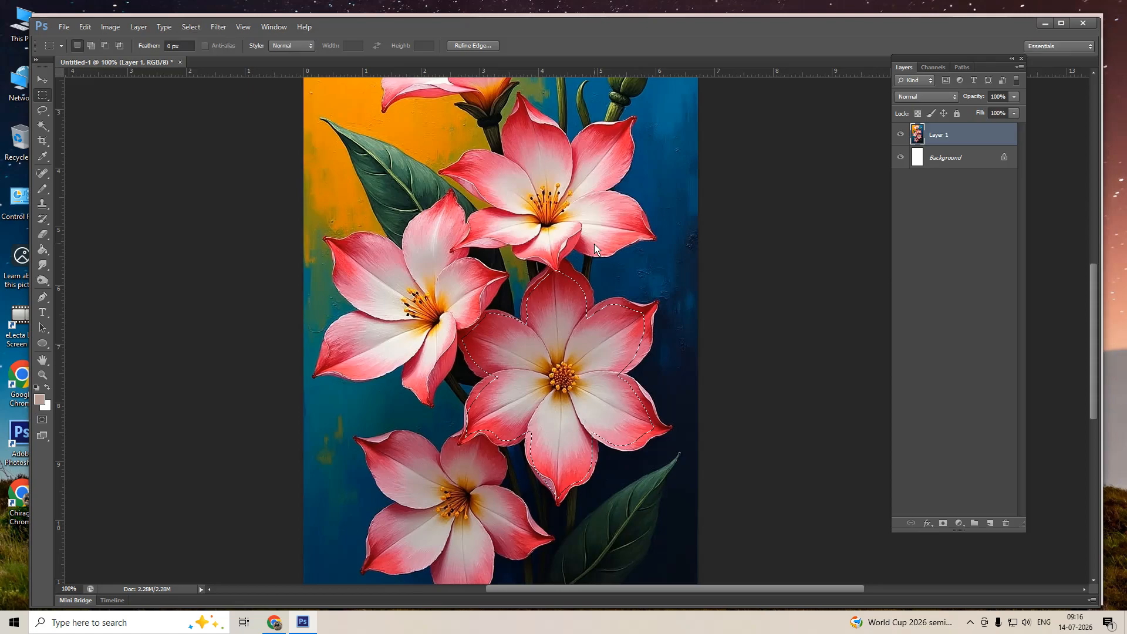
- Feather the smoothed flower selection with a radius of 1 pixel
key("alt+t")
mouse_move(192, 30)
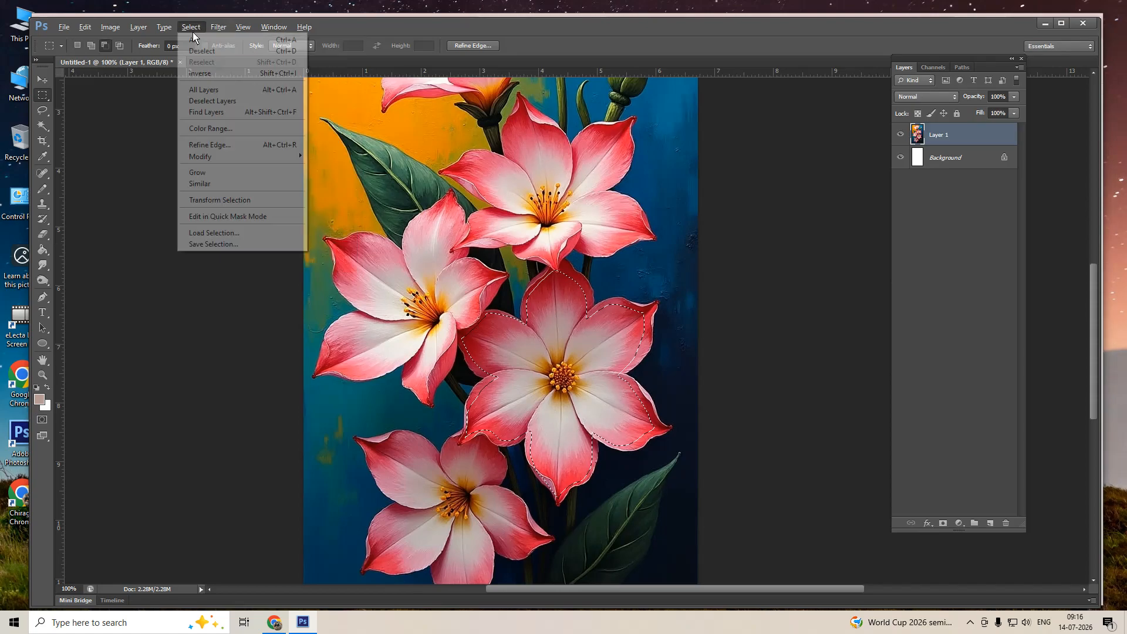
mouse_move(221, 156)
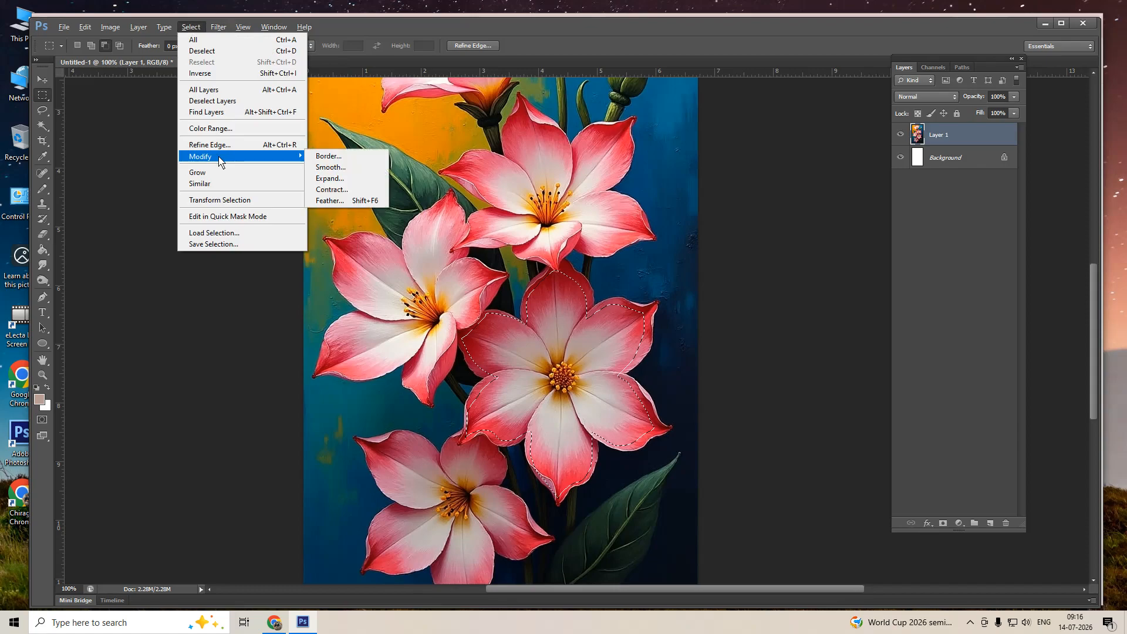
left_click(349, 201)
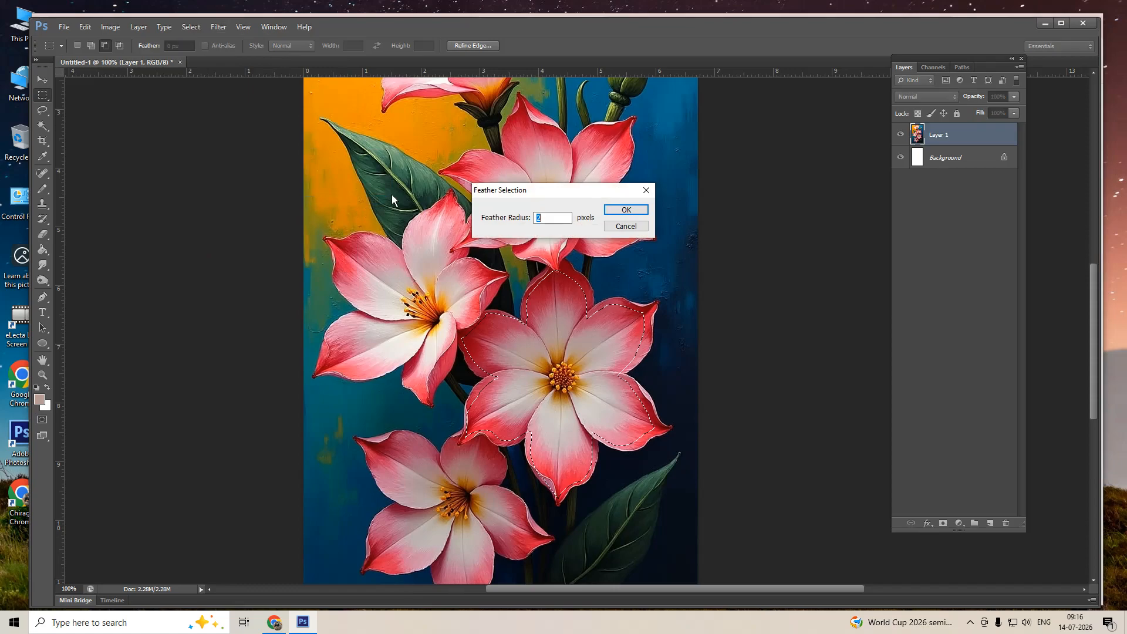
type("0")
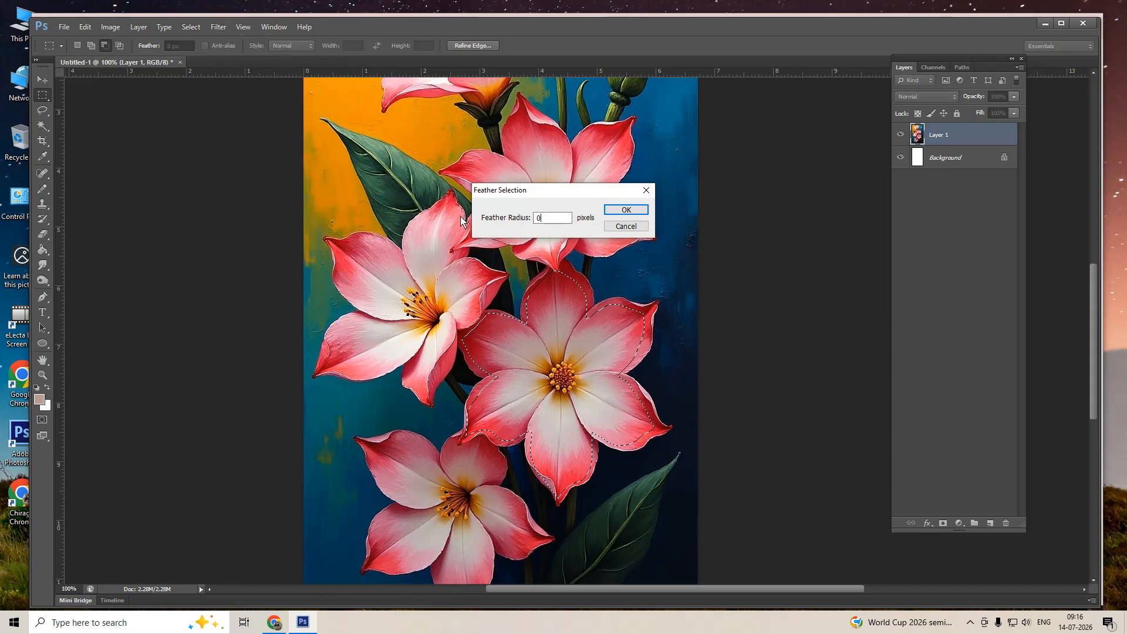
type(".5")
left_click_drag(556, 219, 513, 224)
type("1")
key("Return")
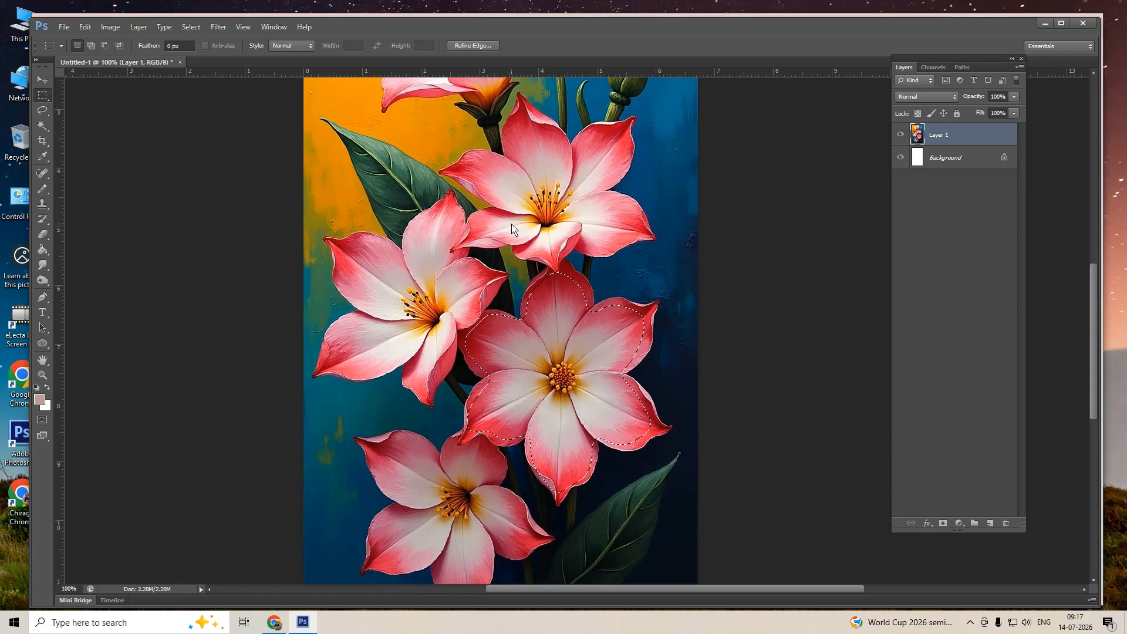
- Preview a hue of -101 on the selected flower with Hue/Saturation and cancel the adjustment
key("ctrl+u")
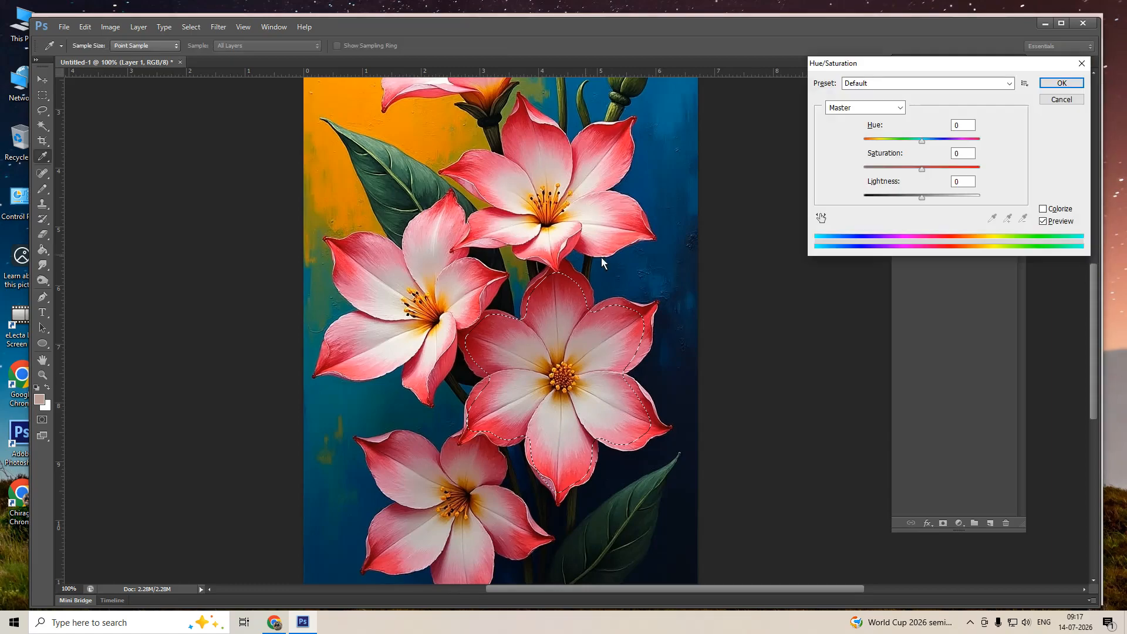
left_click_drag(922, 141, 884, 145)
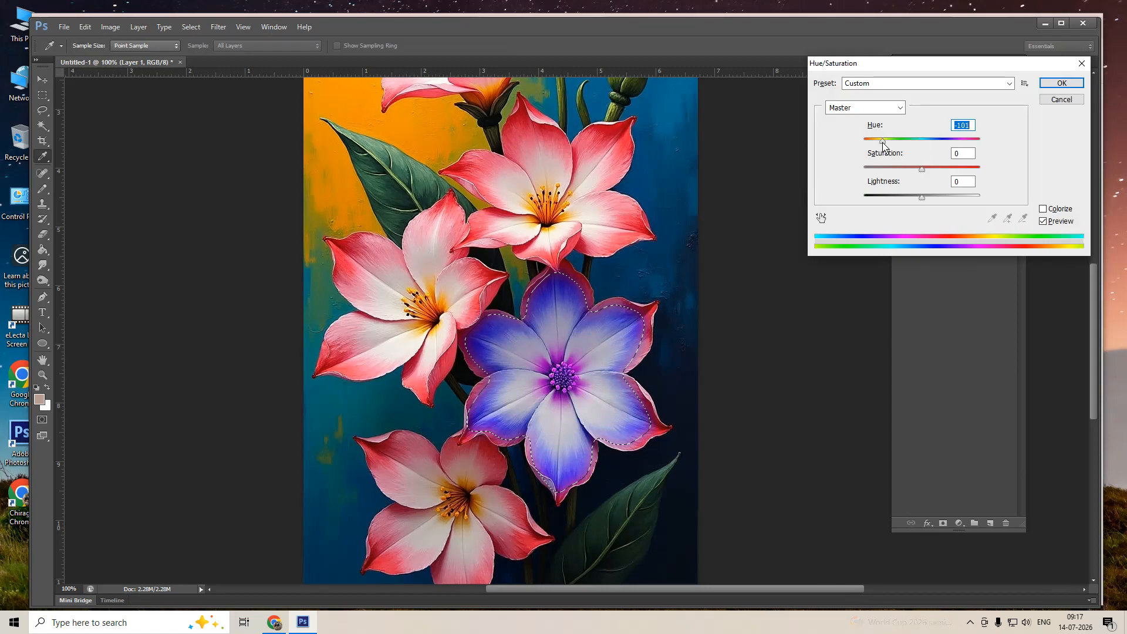
key("Escape")
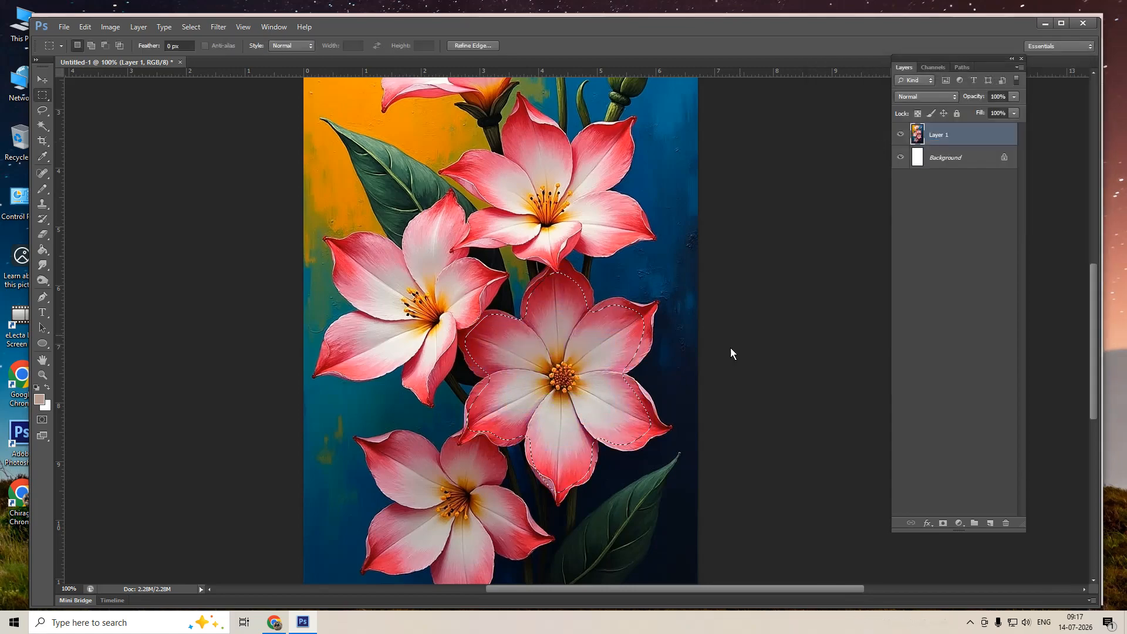
- Smooth the flower's sharp-cornered outline selection with a sample radius of 10 pixels
scroll(658, 379, "up", 1, "alt")
scroll(658, 383, "up", 7, "alt")
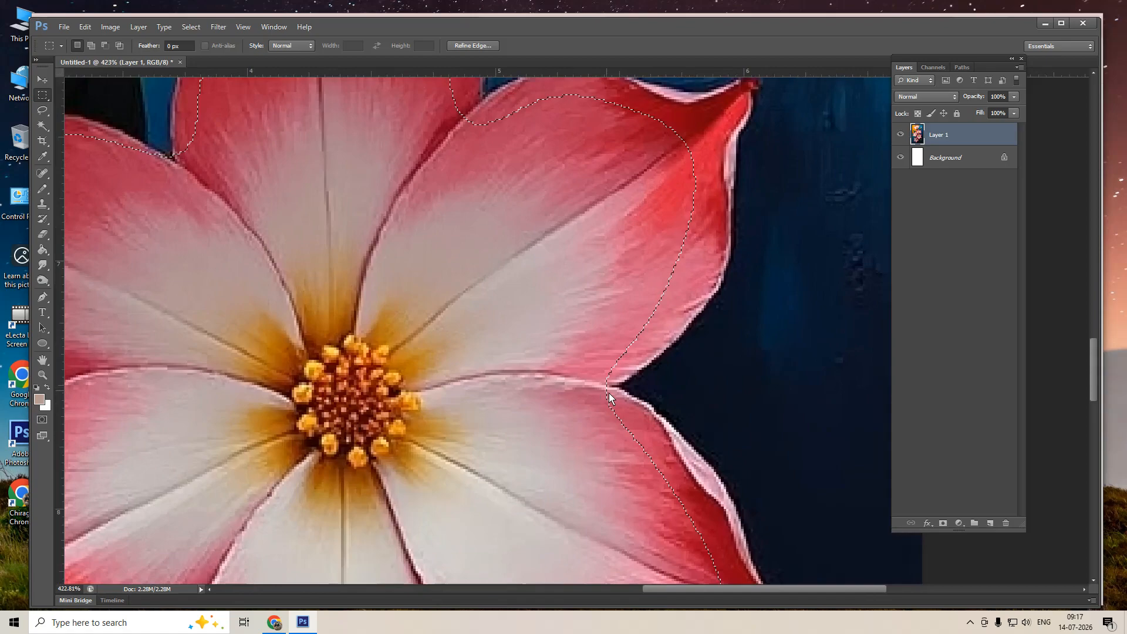
key("alt+t")
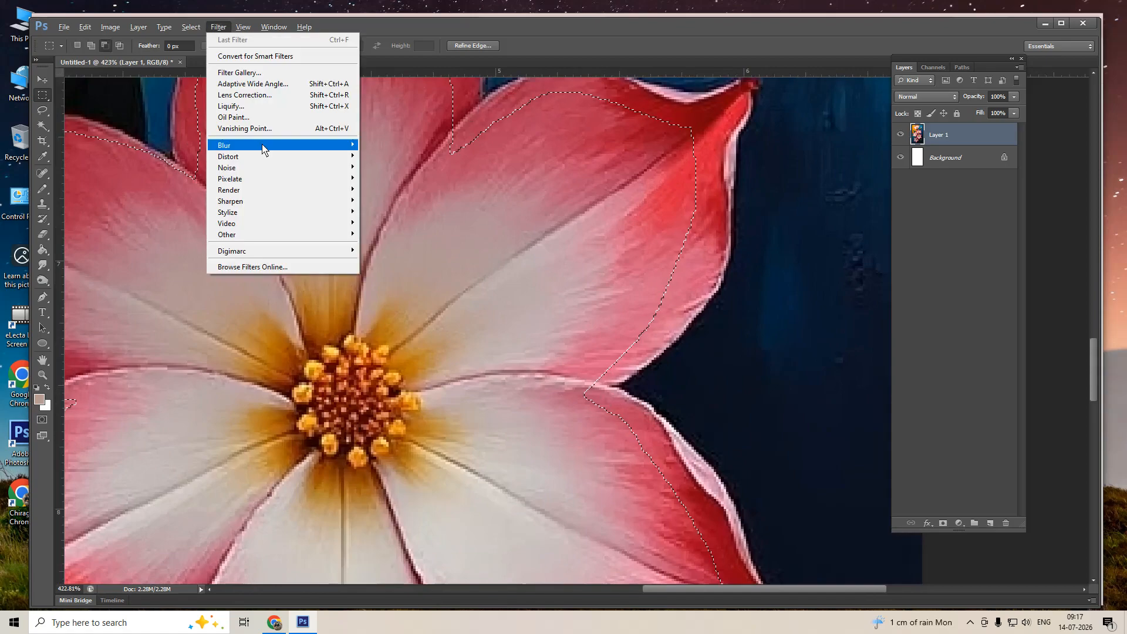
left_click(175, 26)
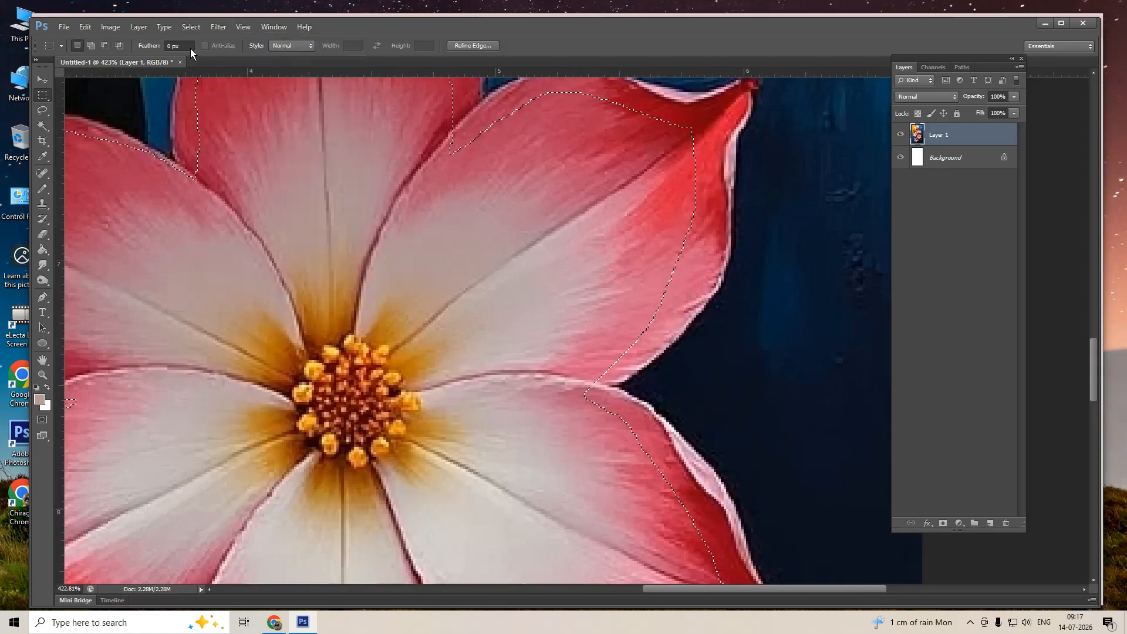
left_click(191, 28)
mouse_move(220, 158)
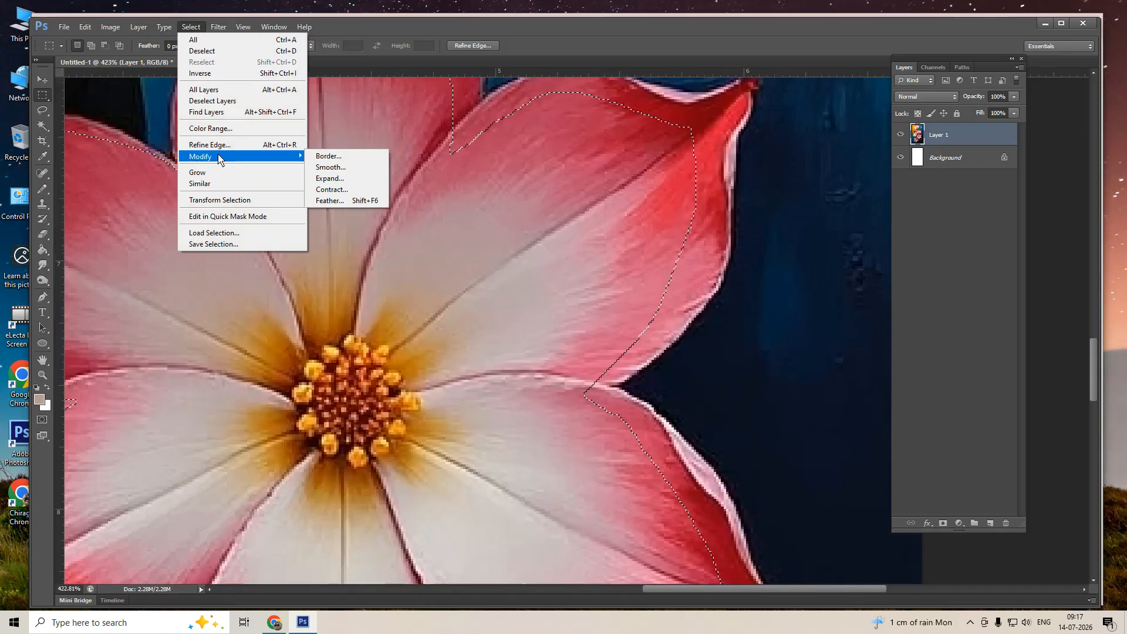
left_click(340, 168)
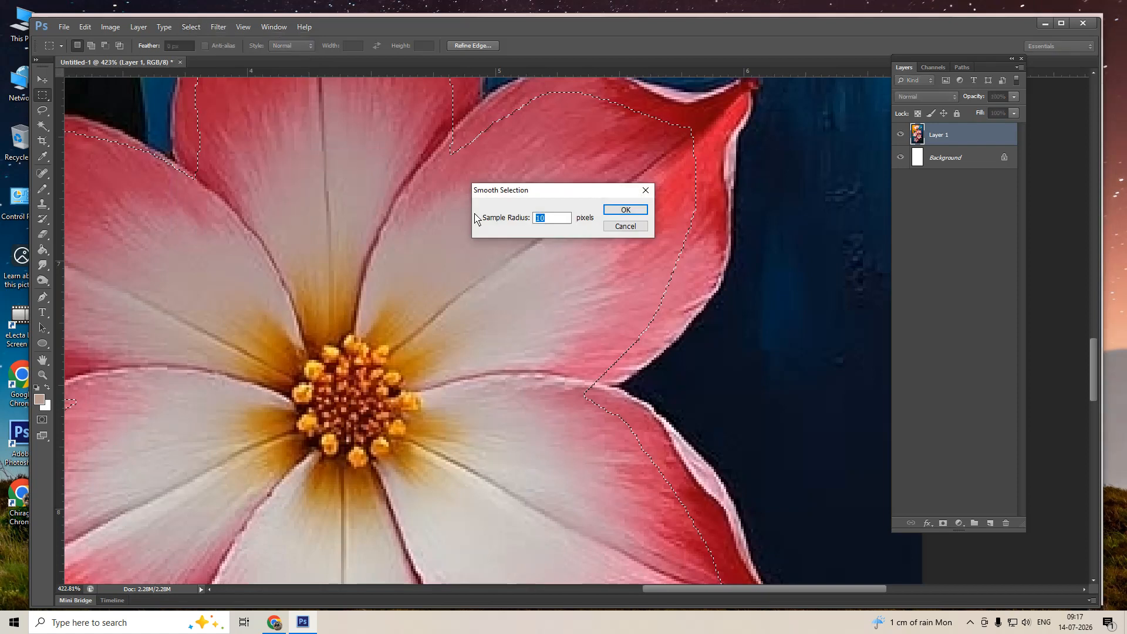
key("Return")
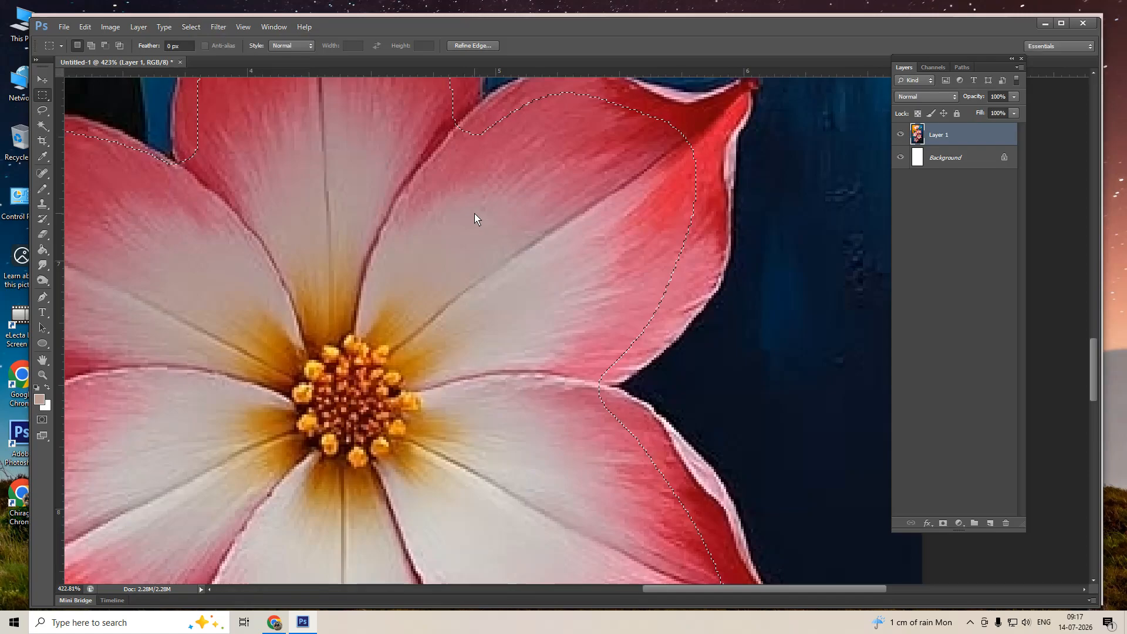
- Preview a strong negative hue shift on the smoothed flower selection and cancel the adjustment
right_click(506, 195)
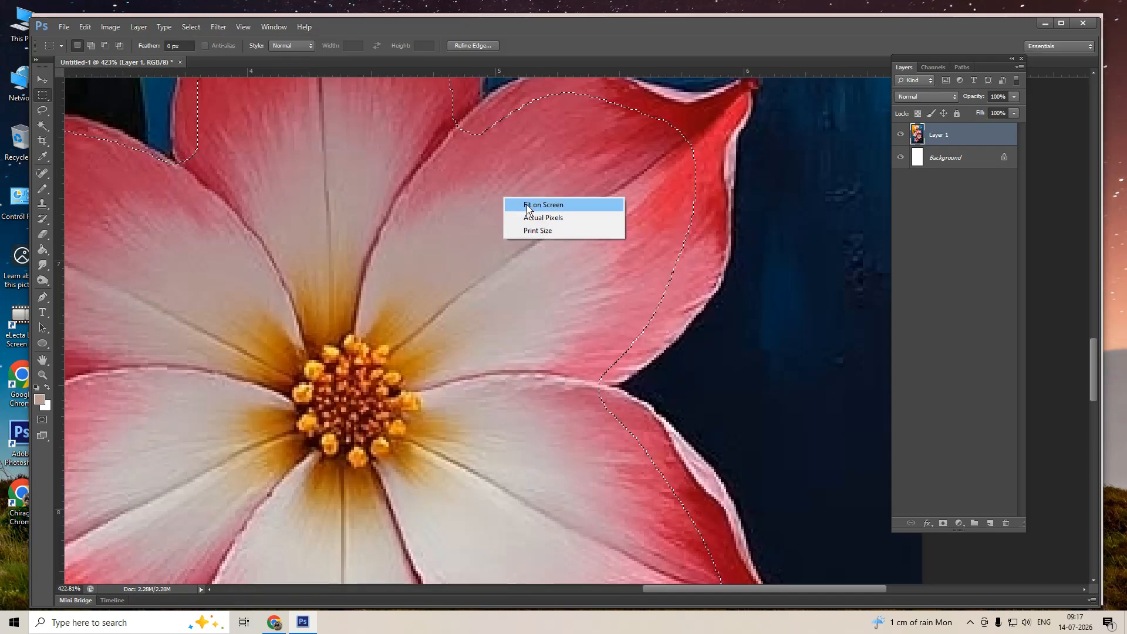
left_click(540, 205)
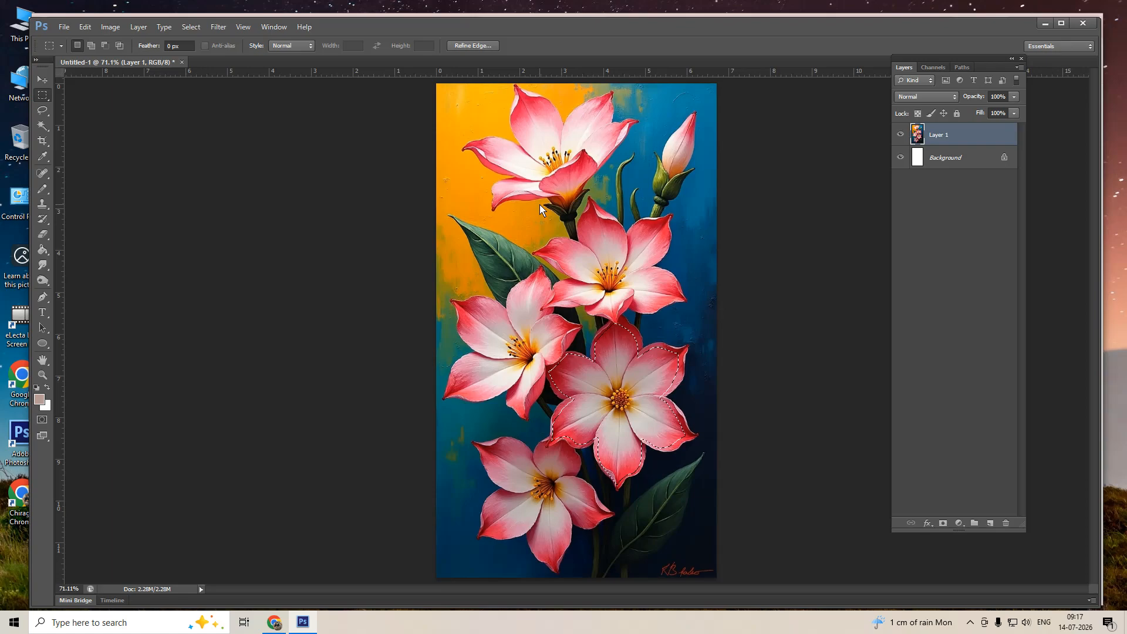
key("ctrl+u")
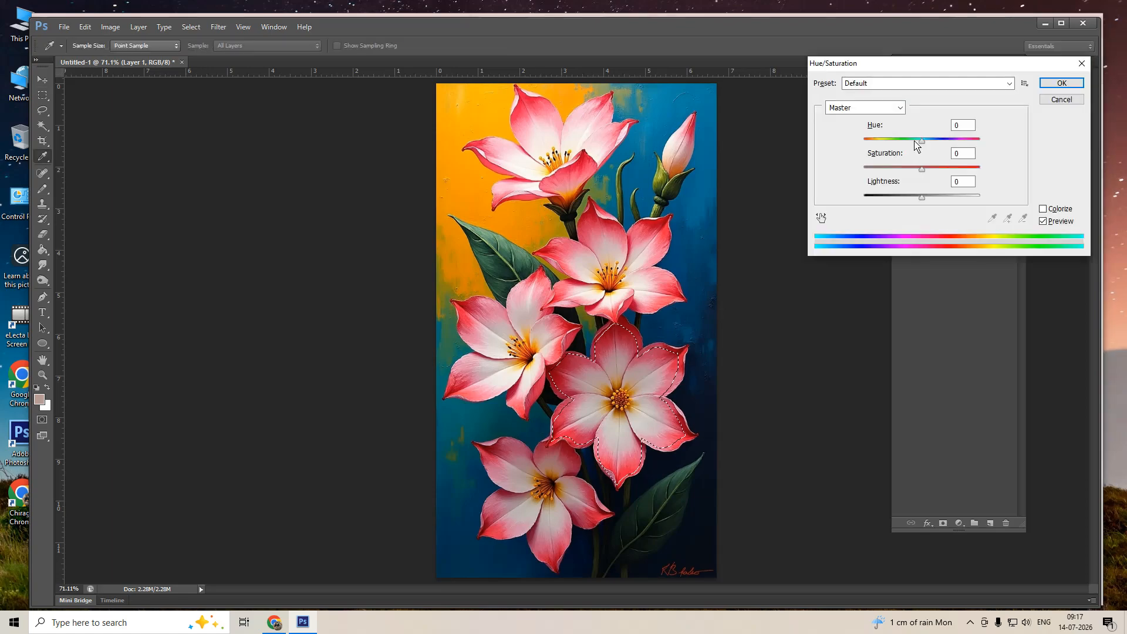
left_click_drag(922, 141, 879, 143)
key("Escape")
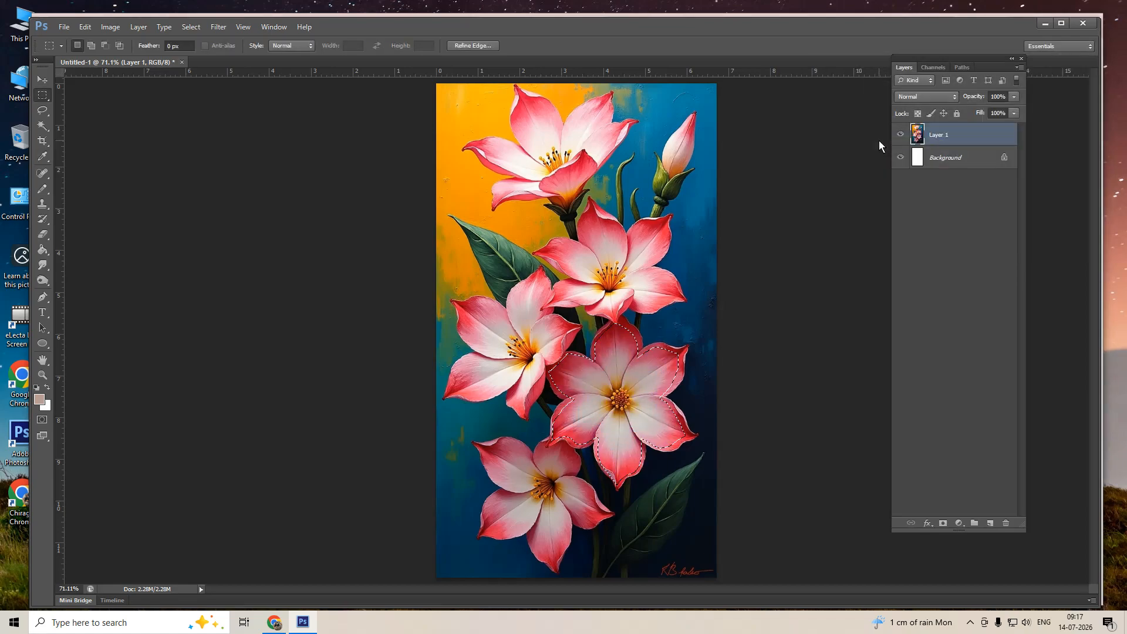
- Feather the smoothed flower selection with a radius of 10 pixels
right_click(826, 197)
left_click(597, 236)
right_click(596, 236)
left_click(618, 269)
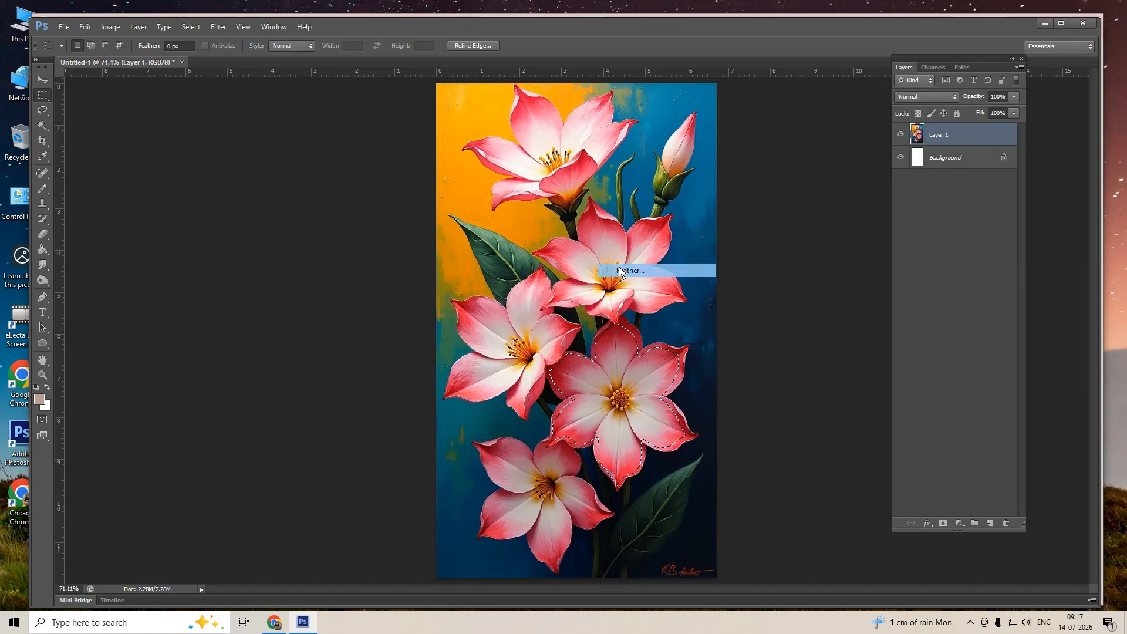
type("10")
key("Return")
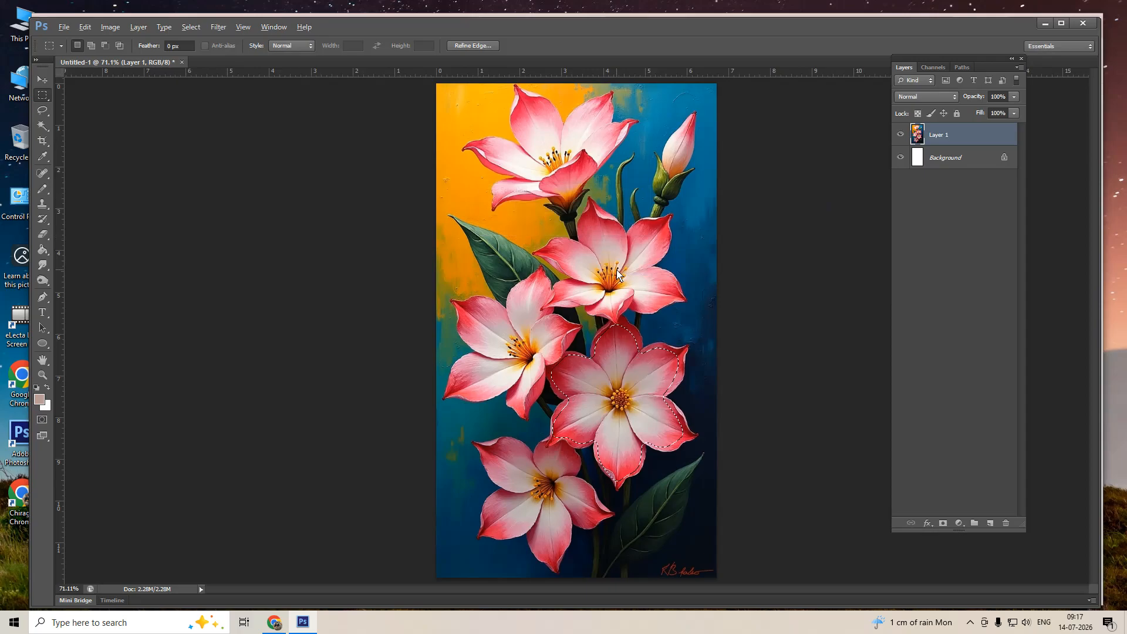
- Expand the feathered flower selection by 5 pixels
key("alt+s")
key("m")
key("e")
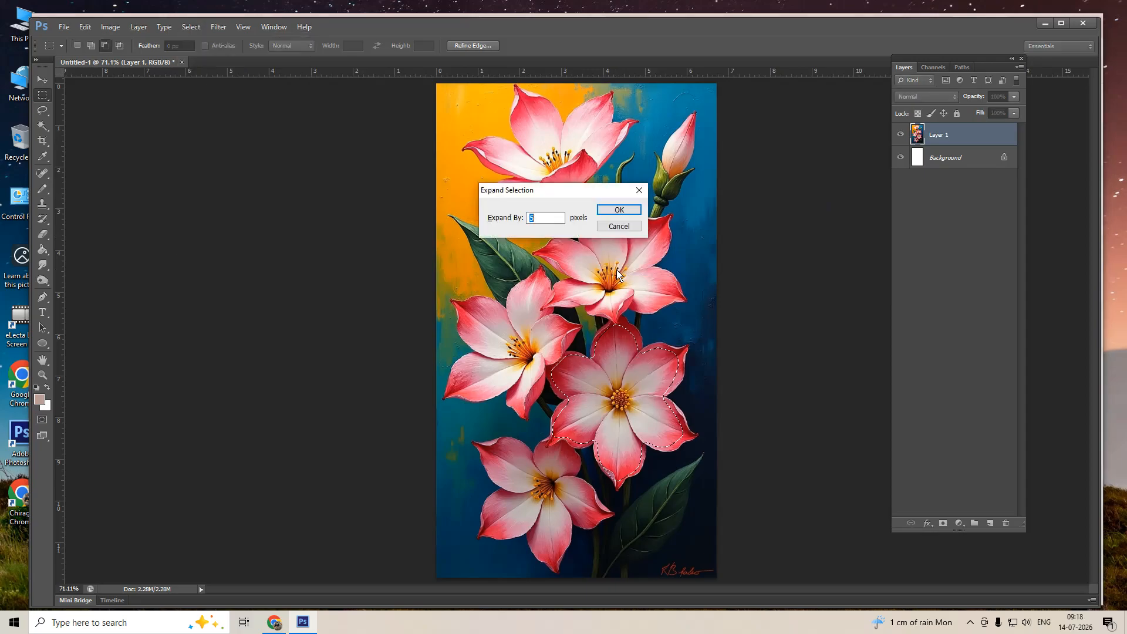
key("Return")
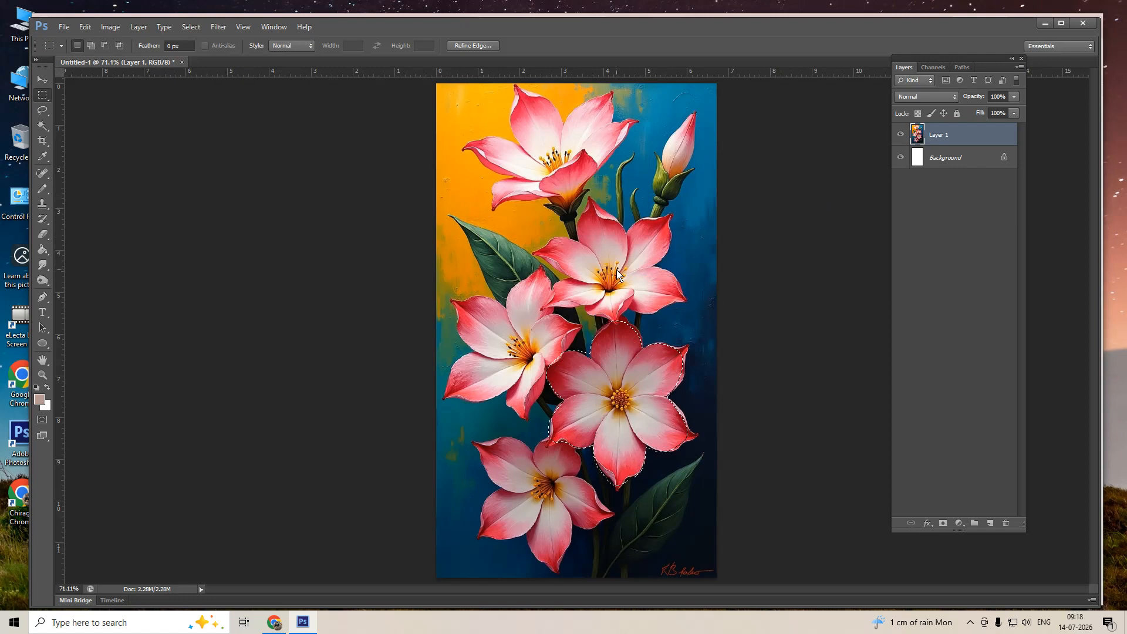
- Recolour the selected flower with a hue shift of -128, deselect it and inspect its petal edges up close
key("ctrl+u")
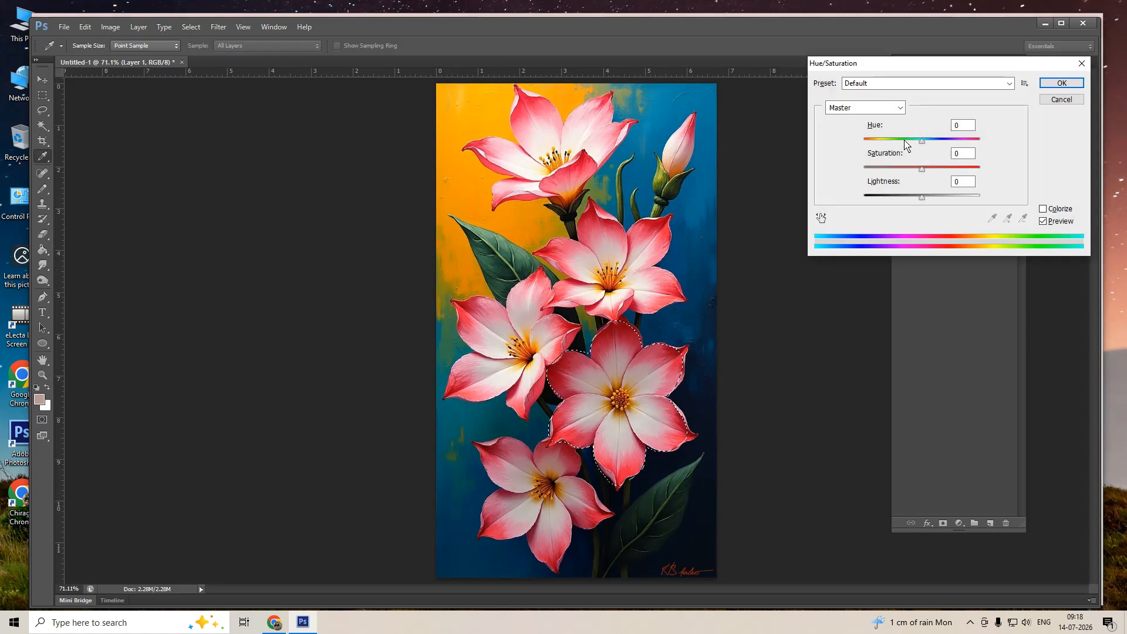
left_click_drag(905, 142, 878, 144)
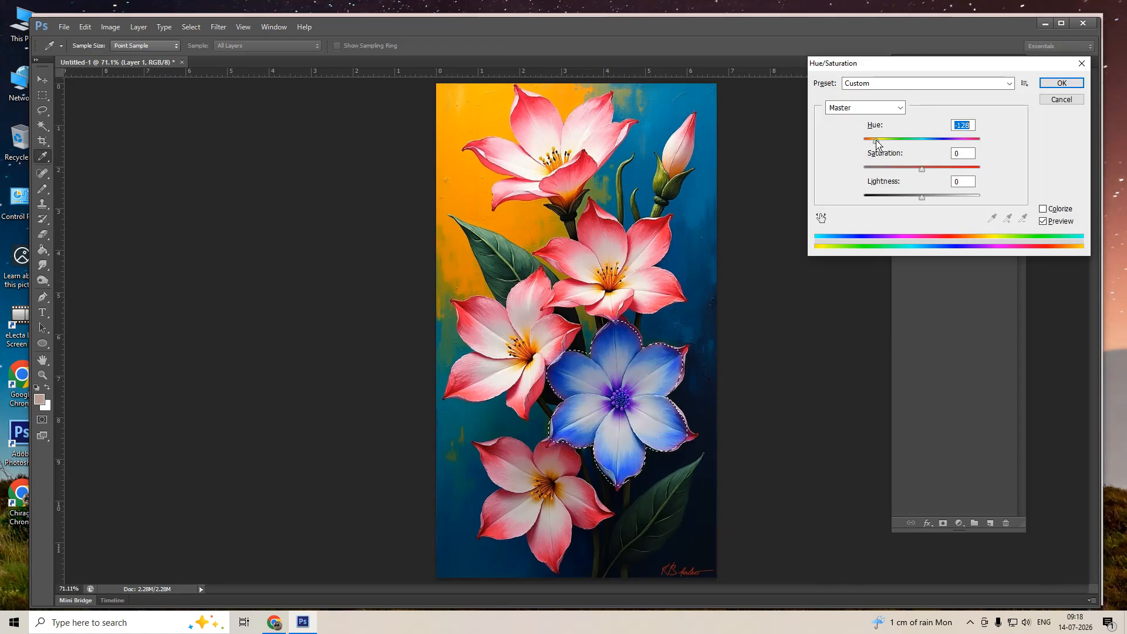
key("Return")
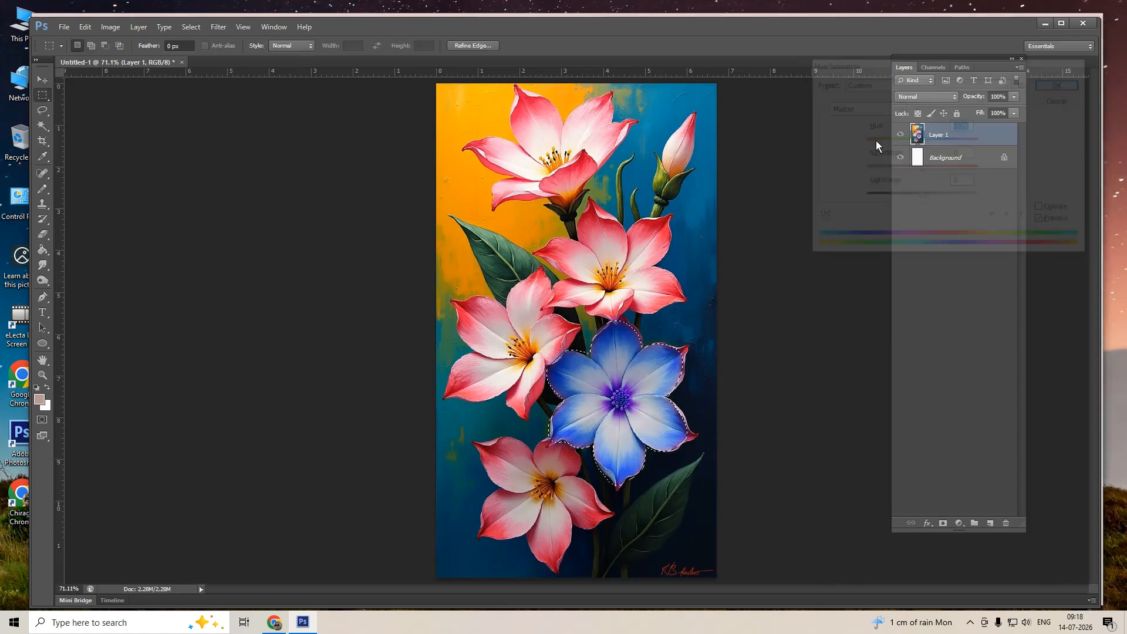
key("ctrl+d")
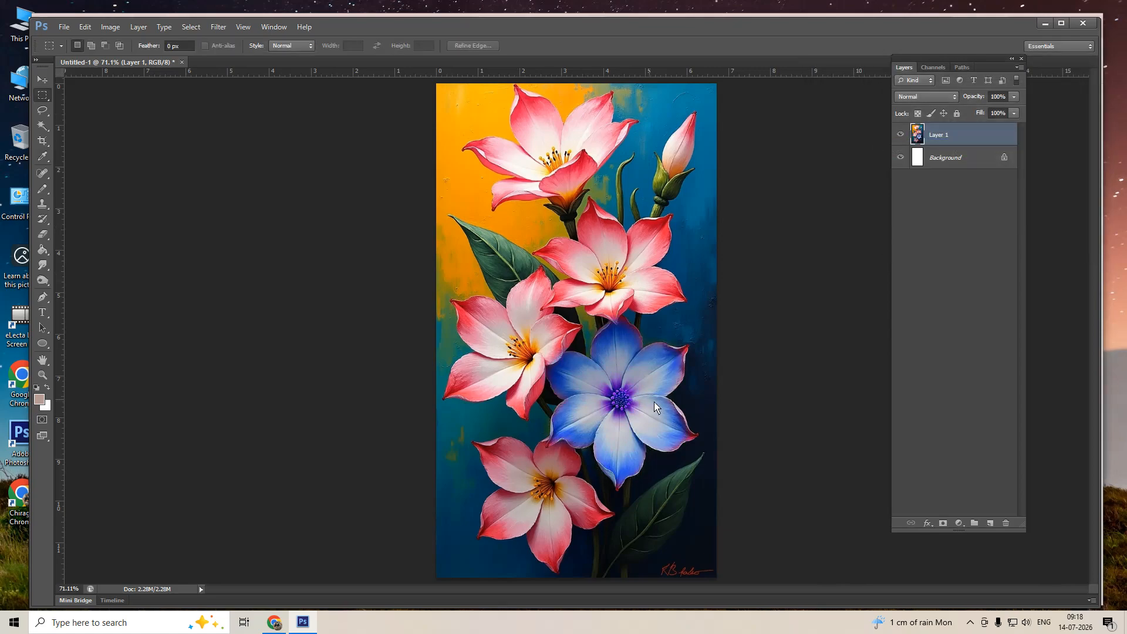
scroll(649, 405, "up", 5)
scroll(642, 402, "down", 3)
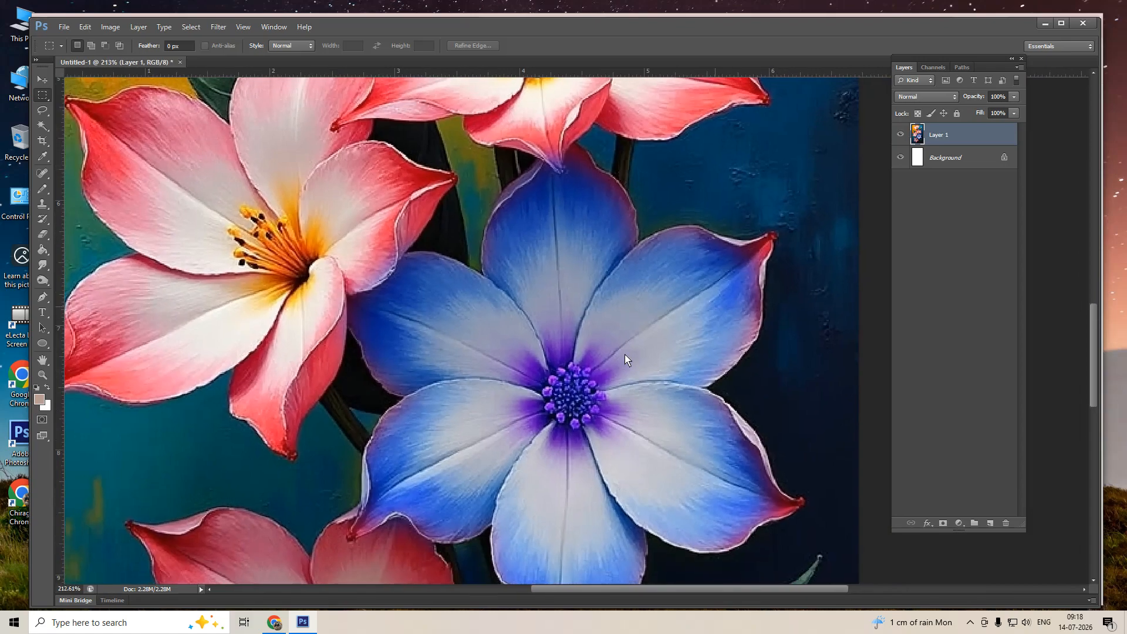
scroll(600, 353, "down", 4)
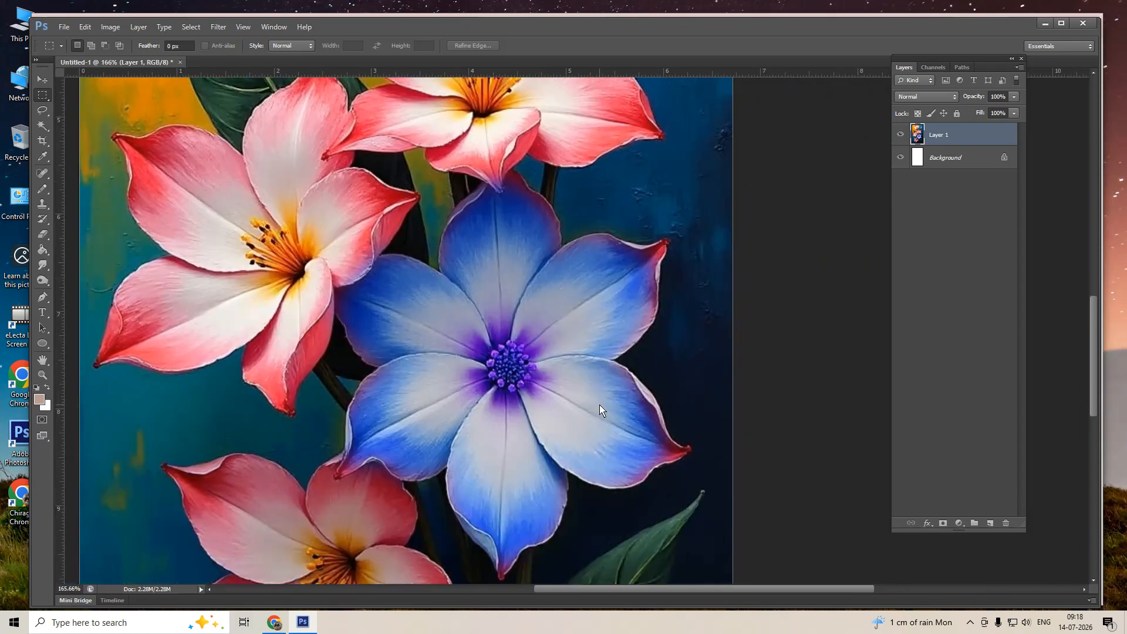
- Restore the flower's last selection and apply Feather with a radius of 10 pixels
key("ctrl+shift+d")
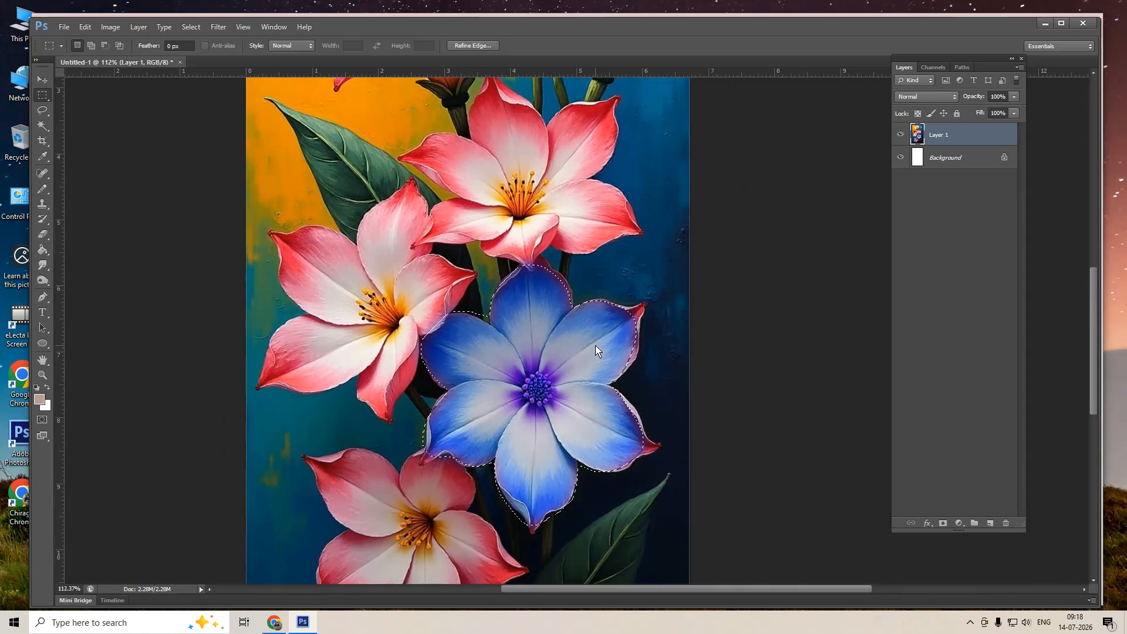
key("l")
key("m")
right_click(595, 351)
left_click(629, 380)
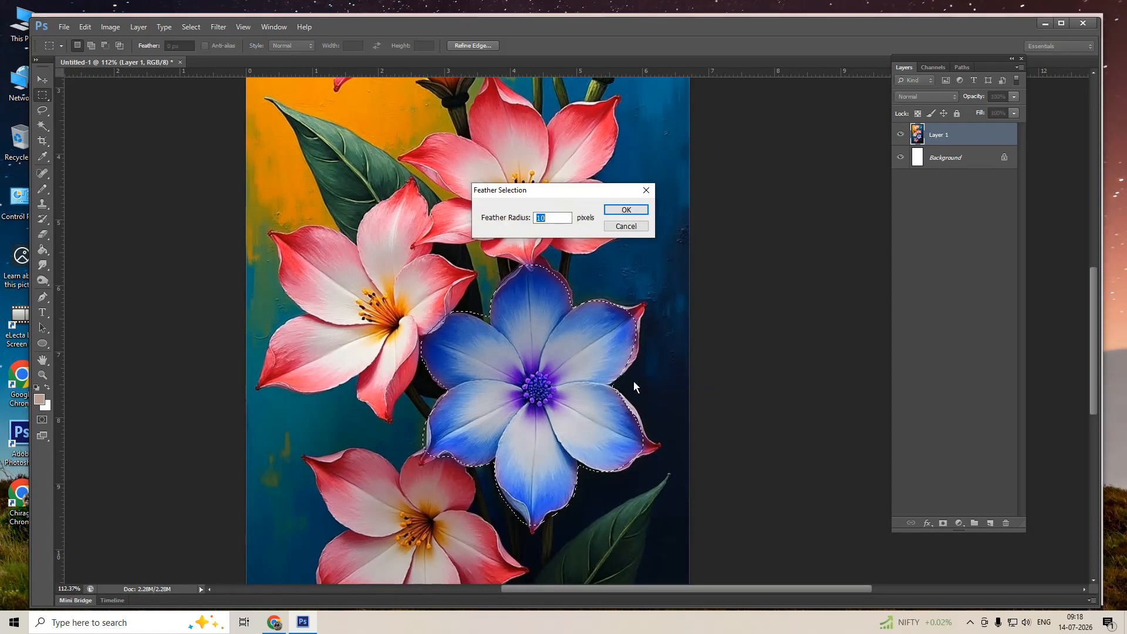
key("Return")
- Set the Lasso feather to 10 px and add the missed petal tips to the flower selection
key("l")
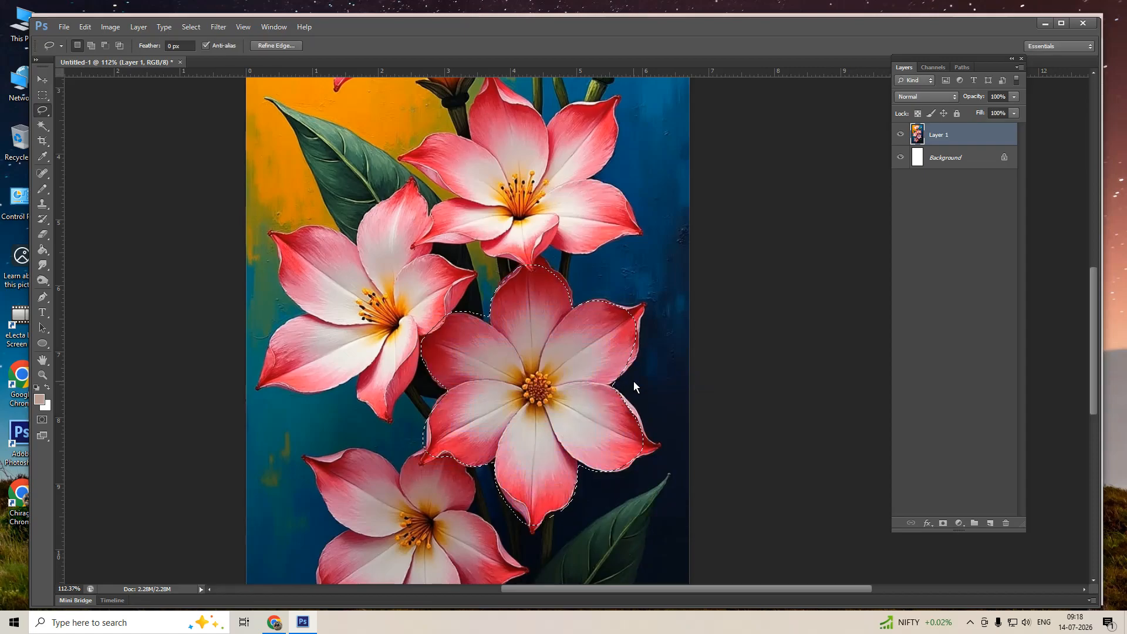
left_click(171, 48)
type("10")
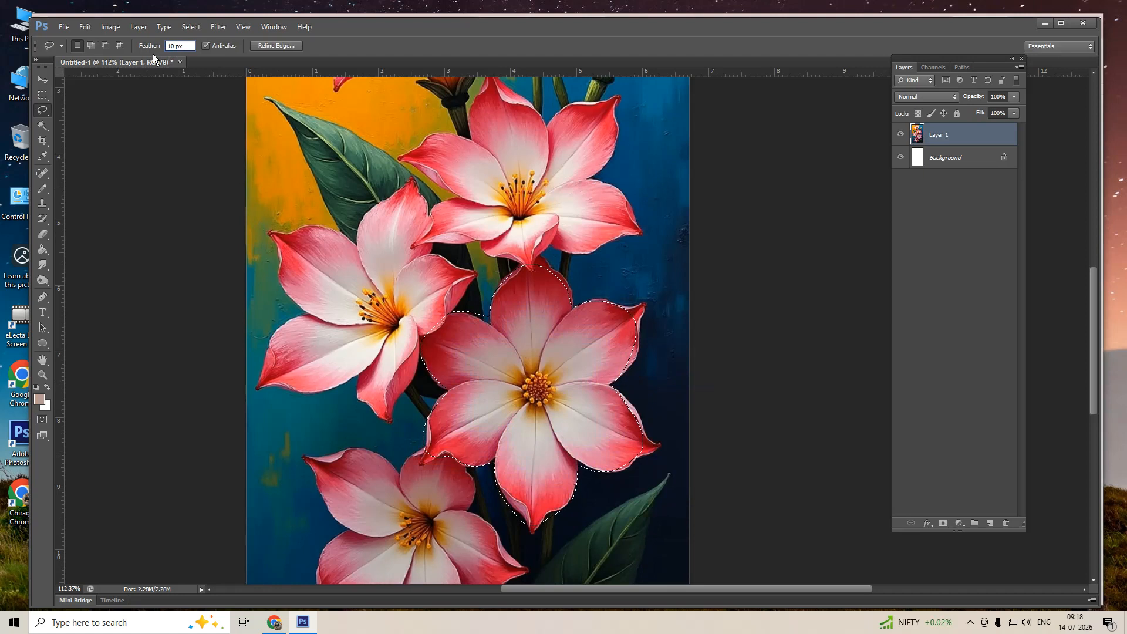
key("Return")
key("shift")
left_click_drag(637, 323, 636, 327)
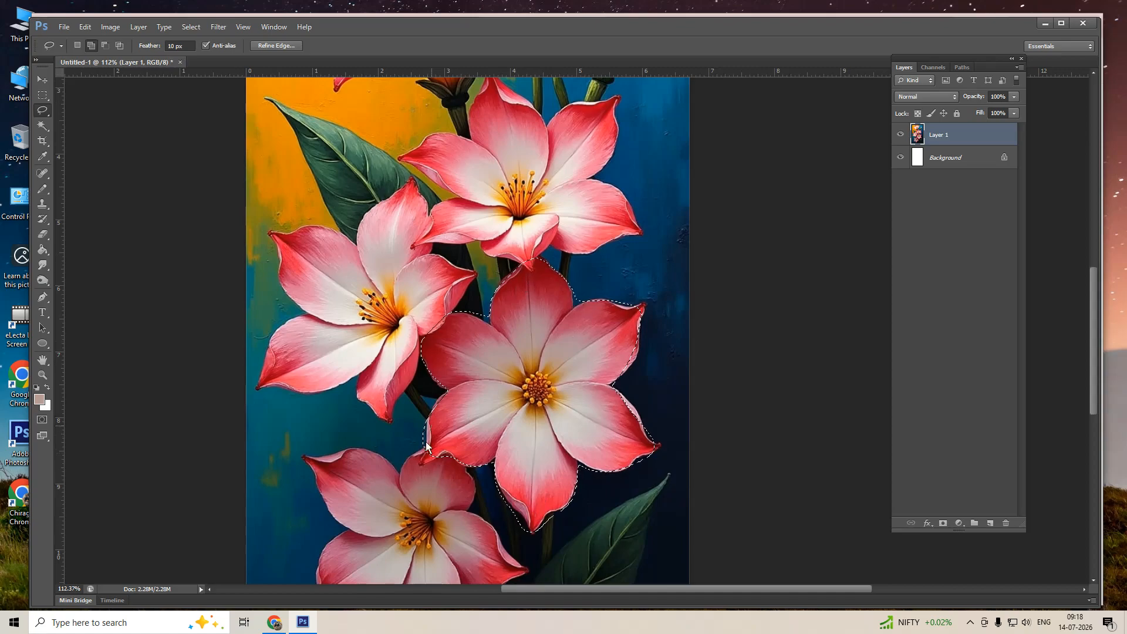
left_click_drag(438, 455, 467, 439)
left_click_drag(643, 320, 626, 326)
- Turn the selected flower blue with a Hue/Saturation hue shift of about -108 and deselect it
key("ctrl+u")
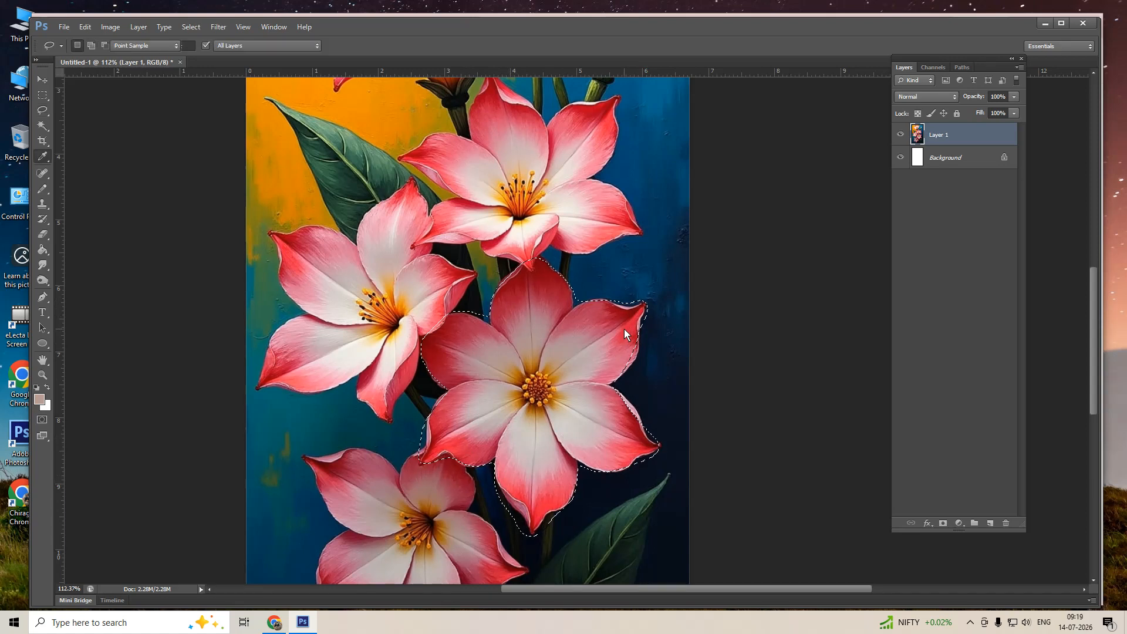
left_click_drag(922, 141, 878, 141)
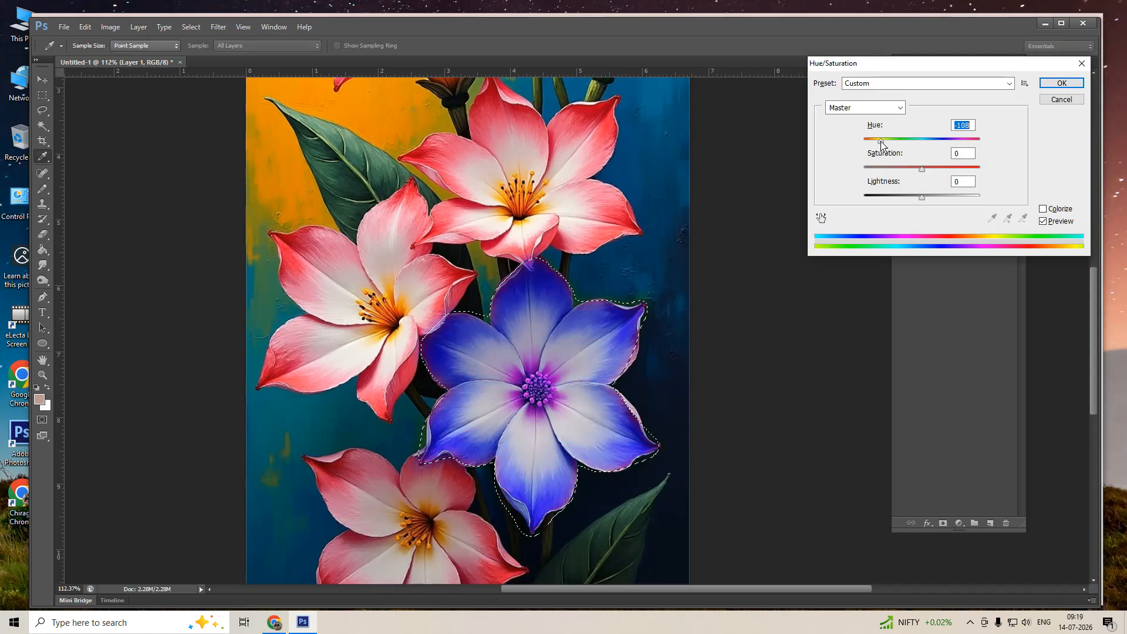
key("Return")
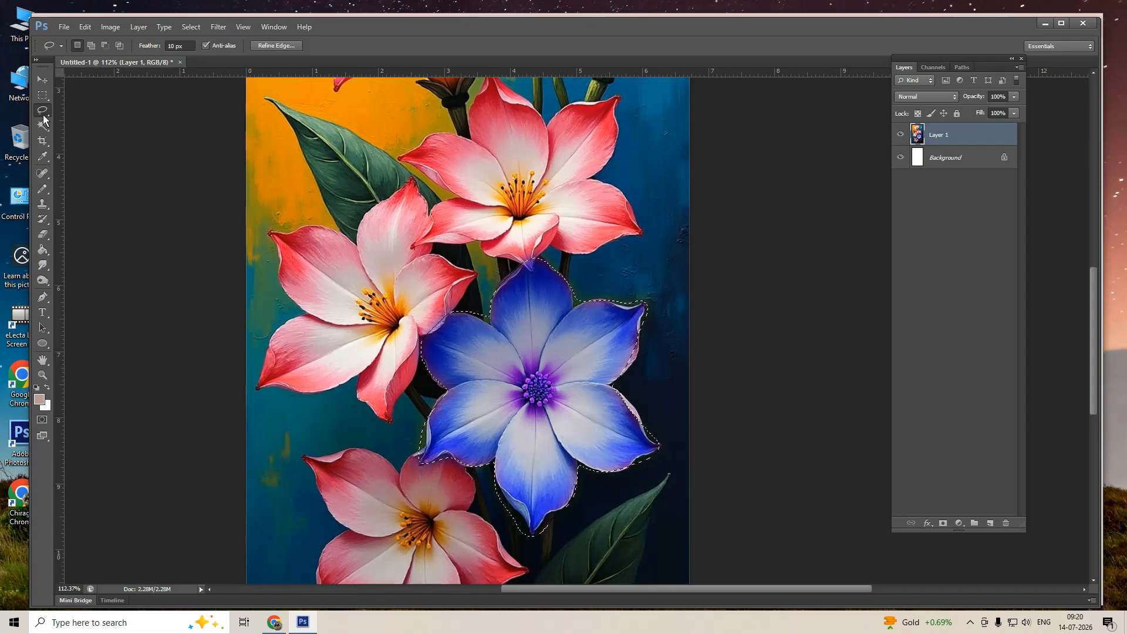
key("ctrl+d")
- Try outlining the upper petals of the pink flower above the blue one with the 10 px feathered Lasso, and deselect them
scroll(493, 381, "down", 1)
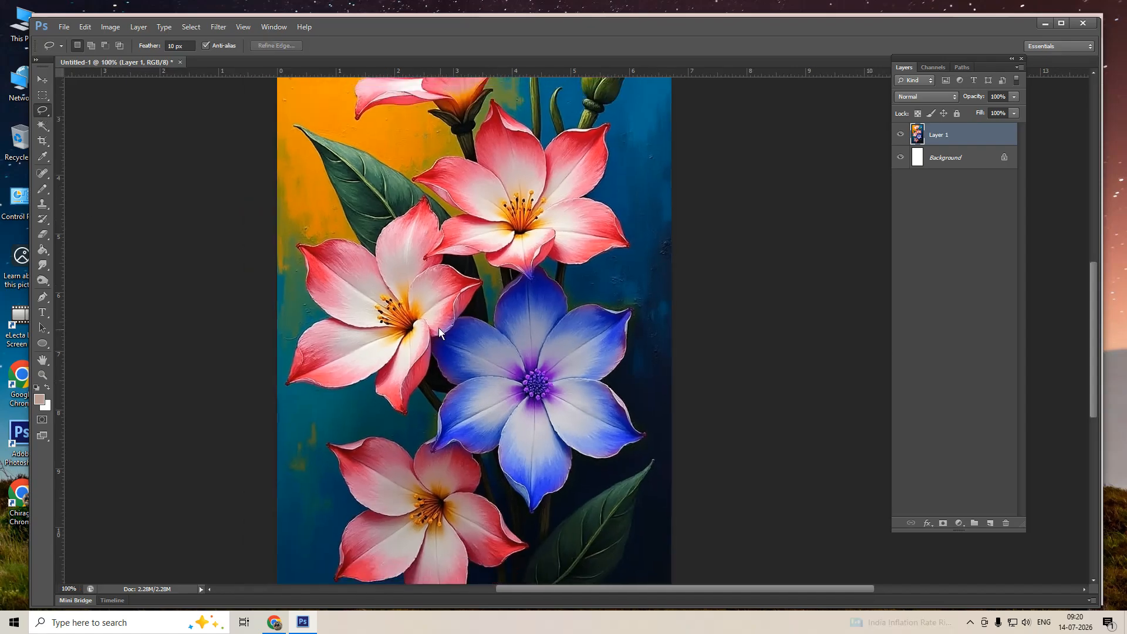
scroll(444, 439, "up", 3)
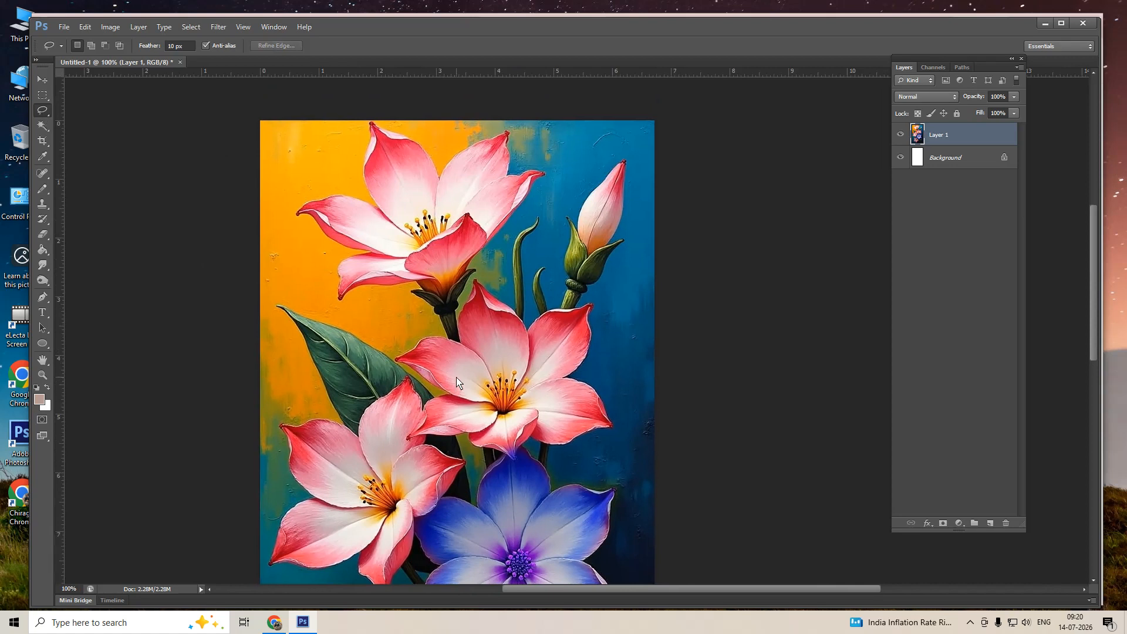
scroll(451, 287, "up", 1)
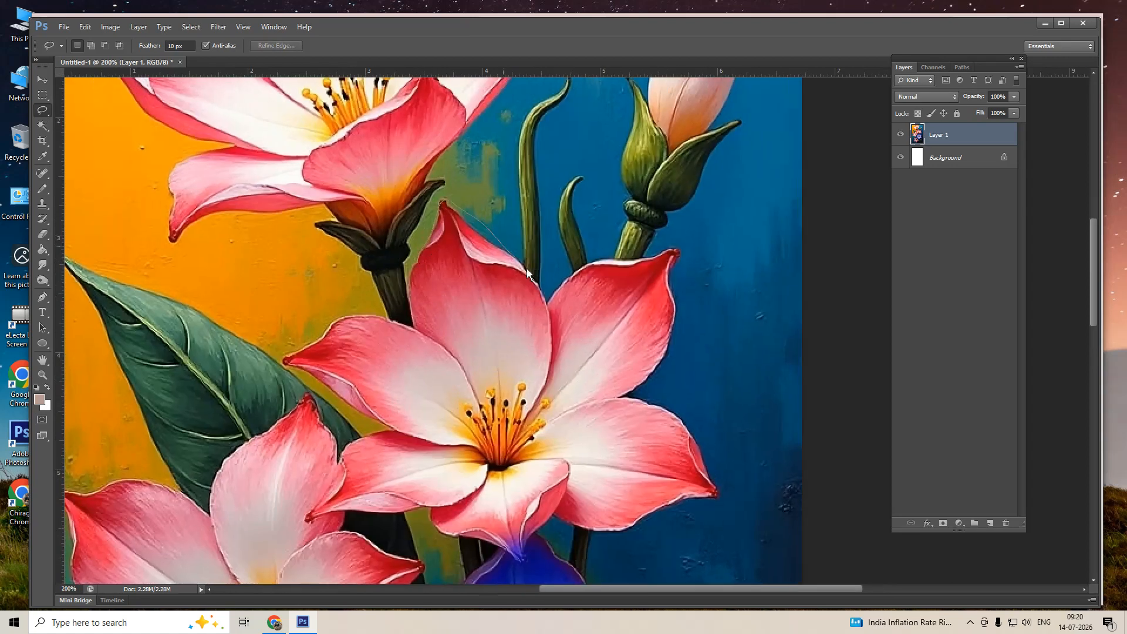
mouse_move(527, 272)
left_mouse_down()
mouse_move(502, 389)
mouse_move(415, 336)
mouse_move(416, 271)
left_mouse_up()
left_click_drag(435, 344, 493, 300)
mouse_move(475, 223)
left_mouse_down()
mouse_move(476, 285)
mouse_move(505, 329)
left_mouse_up()
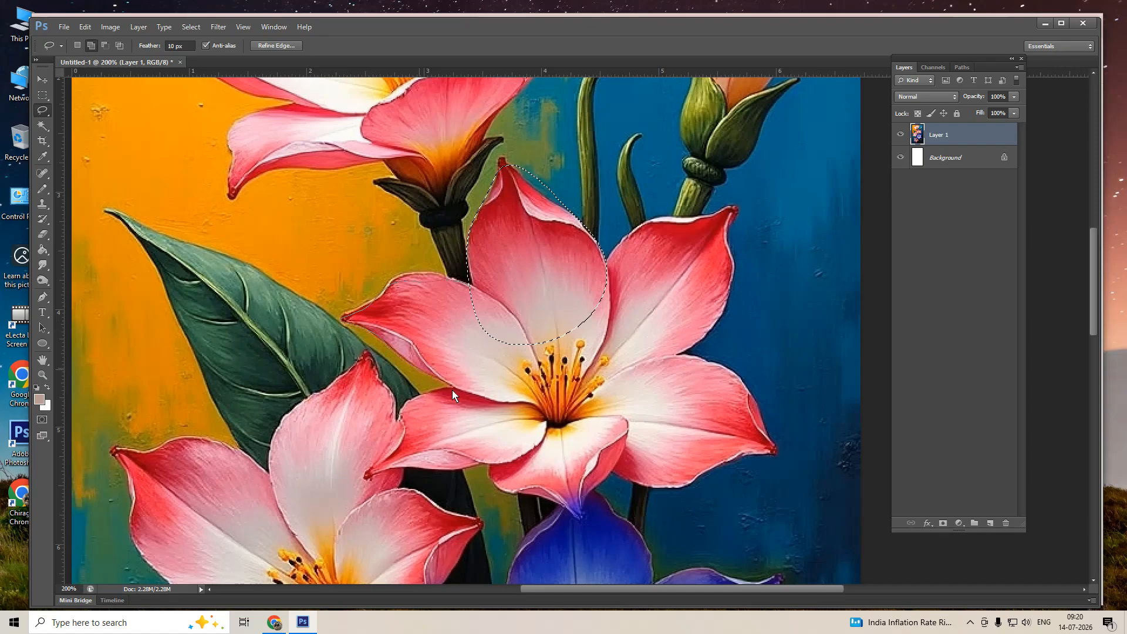
mouse_move(452, 390)
left_mouse_down()
mouse_move(562, 292)
mouse_move(467, 283)
left_mouse_up()
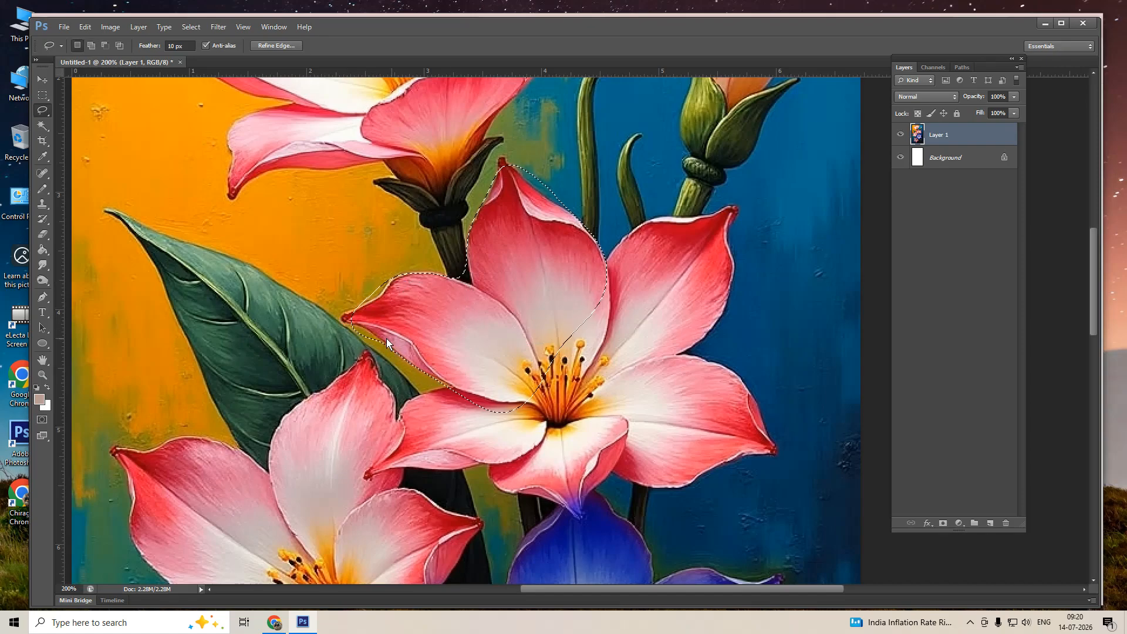
key("ctrl+d")
- Set the Lasso feather to 0 px and outline the top petal of the pink flower above the blue one
double_click(172, 45)
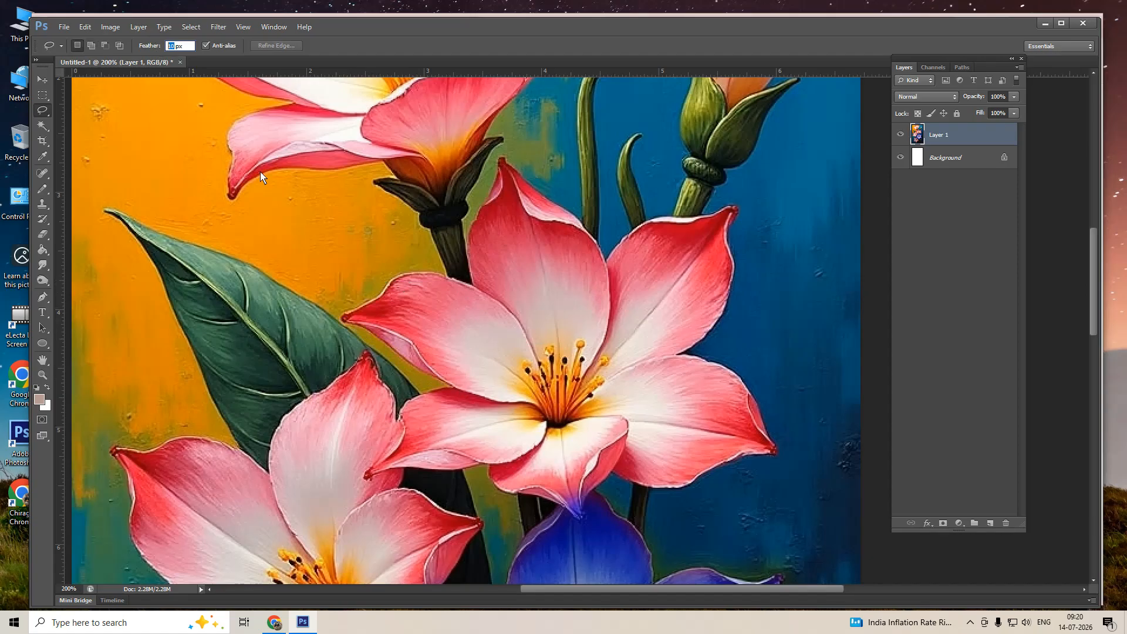
type("0")
key("Return")
mouse_move(552, 204)
left_mouse_down()
mouse_move(589, 235)
mouse_move(600, 297)
mouse_move(506, 326)
left_mouse_up()
left_click_drag(491, 186, 502, 161)
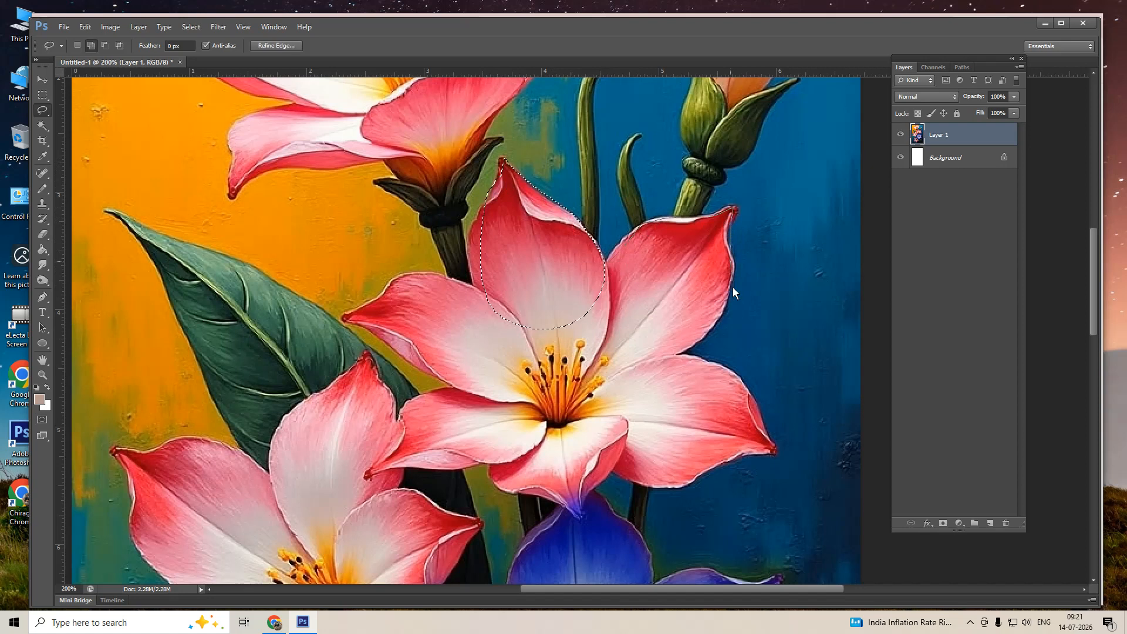
- Add the same flower's two right-hand petals to the Lasso selection
mouse_move(696, 349)
left_mouse_down()
mouse_move(595, 384)
mouse_move(602, 278)
left_mouse_up()
left_click_drag(643, 416, 628, 352)
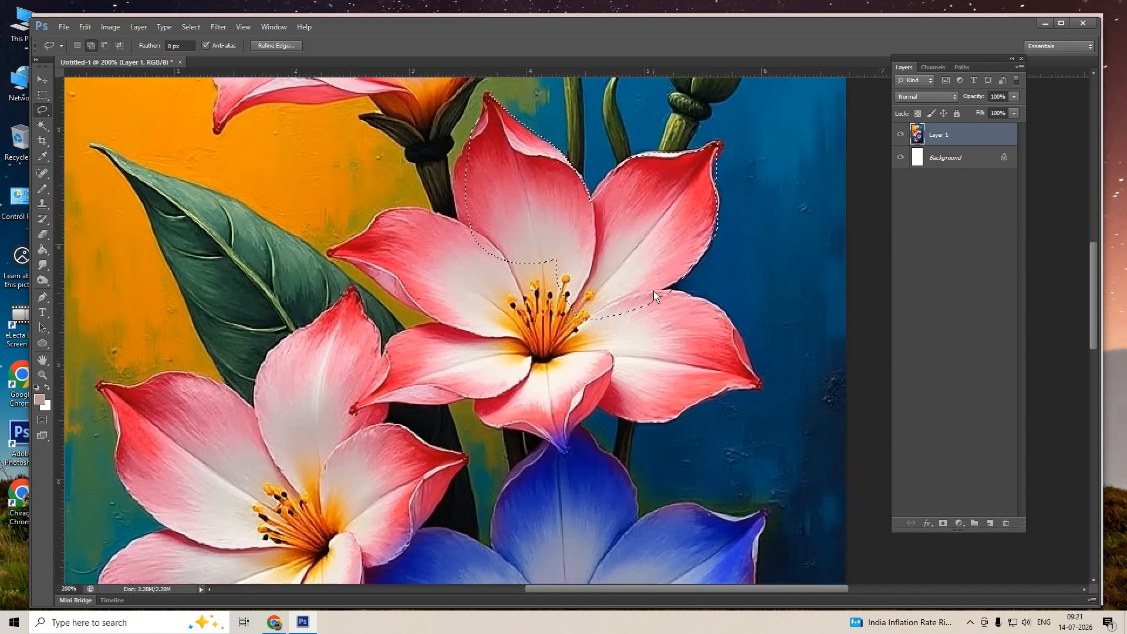
left_click_drag(654, 290, 711, 302)
mouse_move(600, 411)
left_mouse_down()
mouse_move(572, 384)
mouse_move(604, 294)
left_mouse_up()
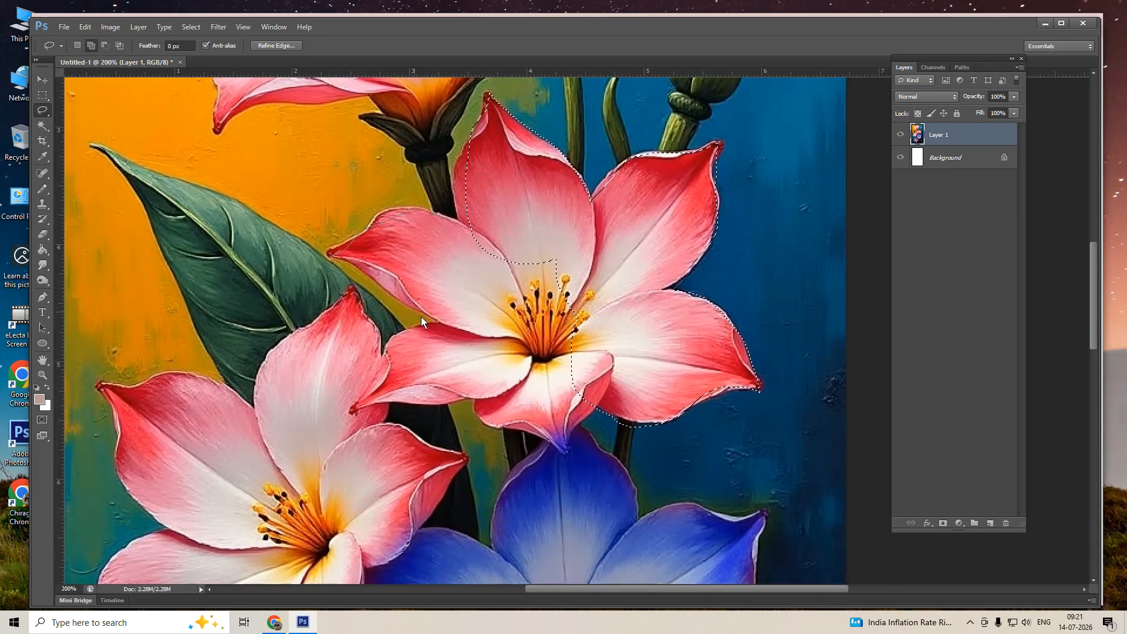
- Add the remaining left and lower petals and the flower's centre to complete the selection
mouse_move(421, 316)
left_mouse_down()
mouse_move(593, 311)
mouse_move(446, 218)
left_mouse_up()
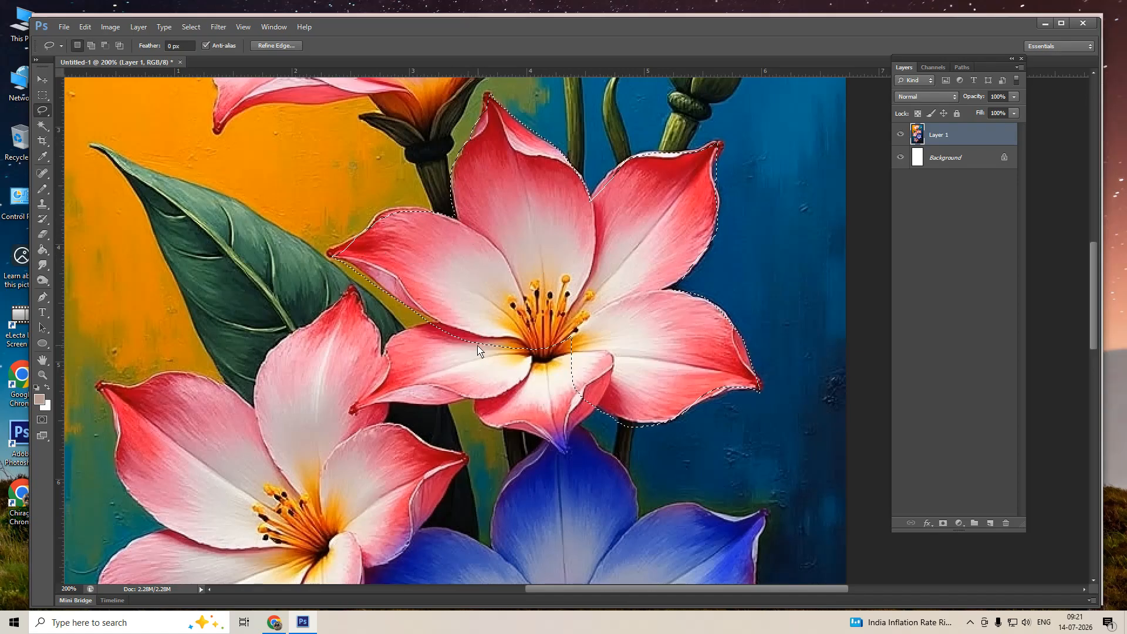
scroll(470, 327, "down", 1)
key("shift")
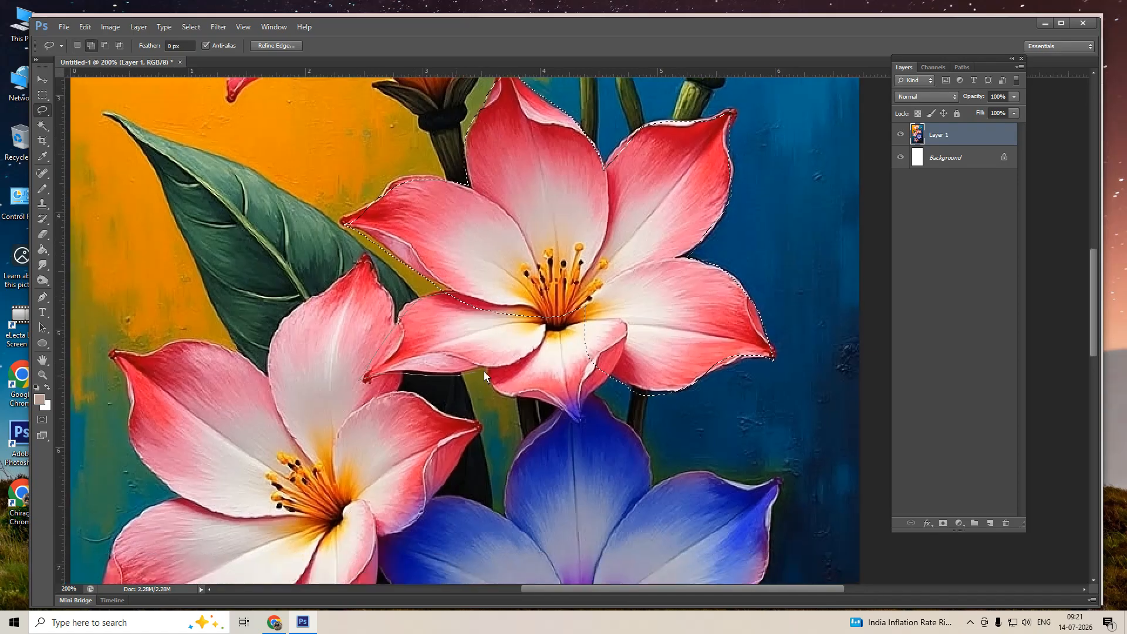
mouse_move(483, 371)
left_mouse_down()
mouse_move(522, 367)
mouse_move(587, 304)
left_mouse_up()
mouse_move(510, 397)
left_mouse_down()
mouse_move(488, 376)
mouse_move(646, 307)
left_mouse_up()
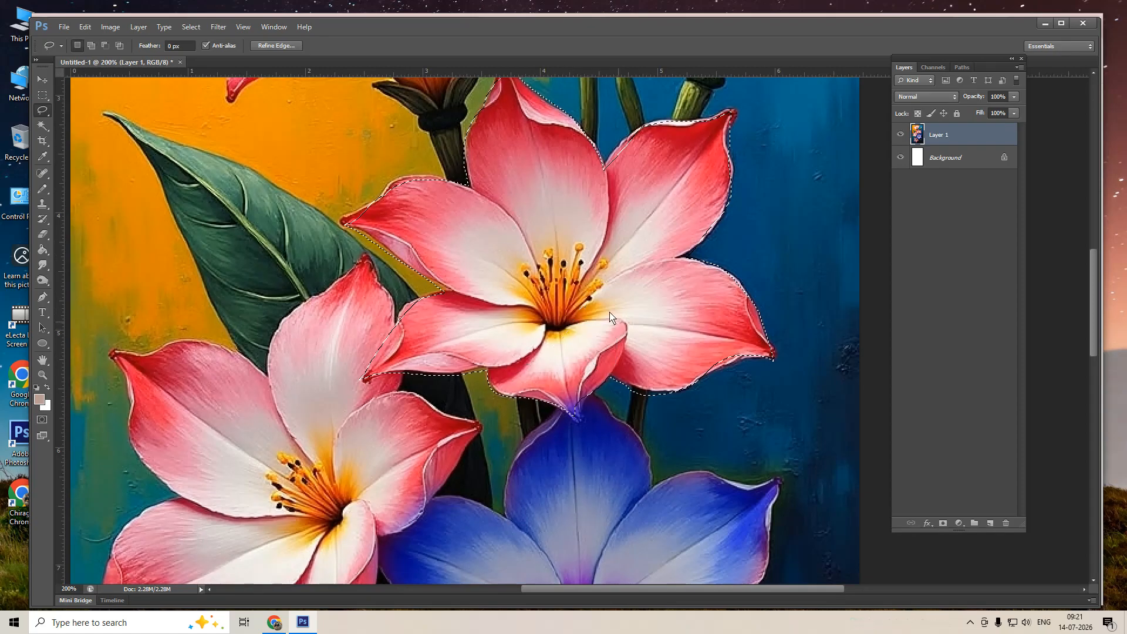
- Open the Feather settings for the pink flower selection with the Lasso active, and cancel them
right_click(573, 264)
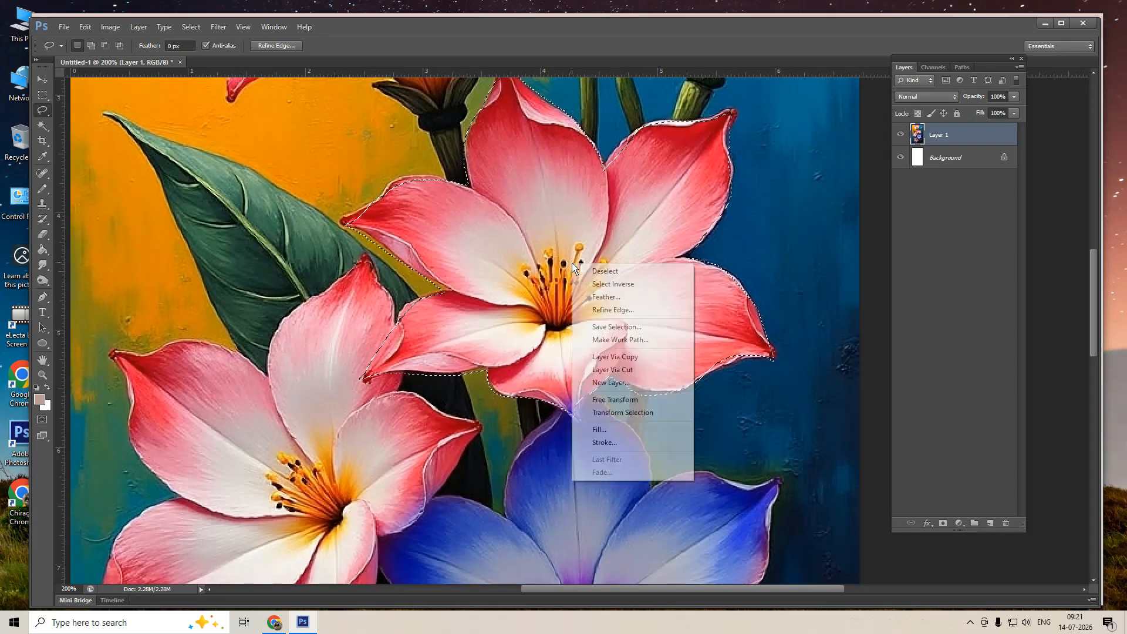
left_click(598, 297)
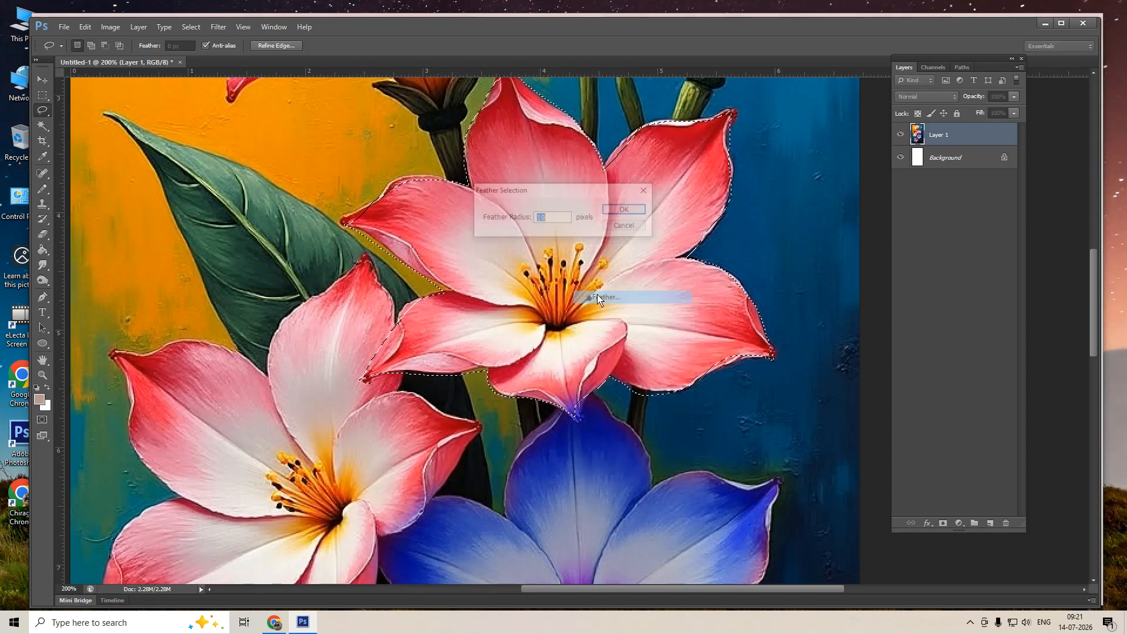
left_click(625, 226)
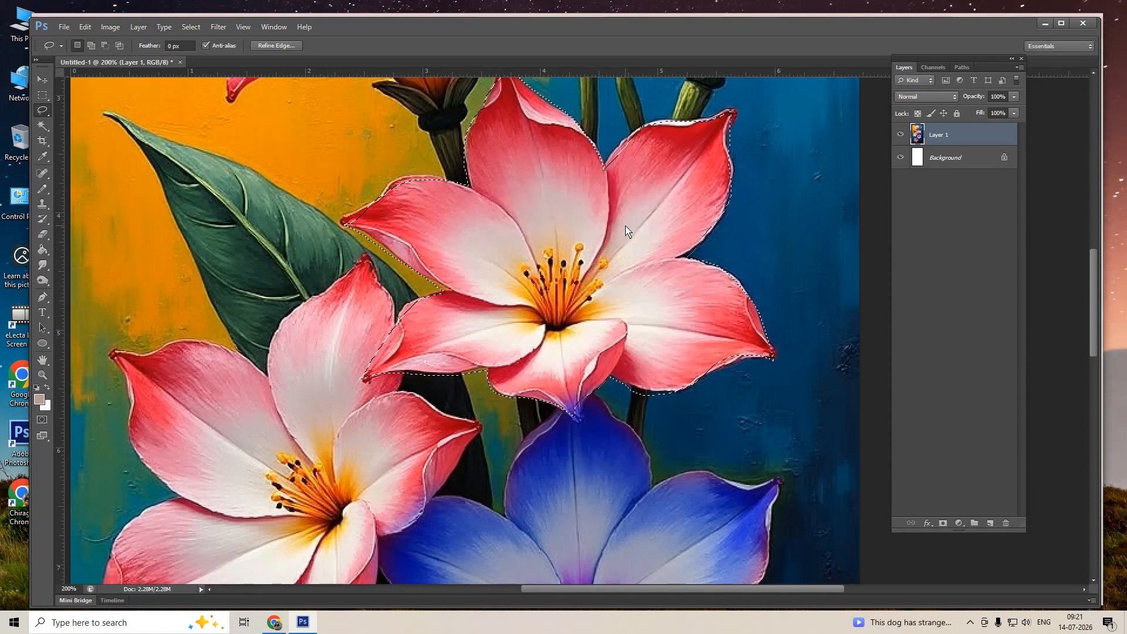
- Check whether the Pen tool's context options include feathering for the active selection
key("p")
right_click(625, 228)
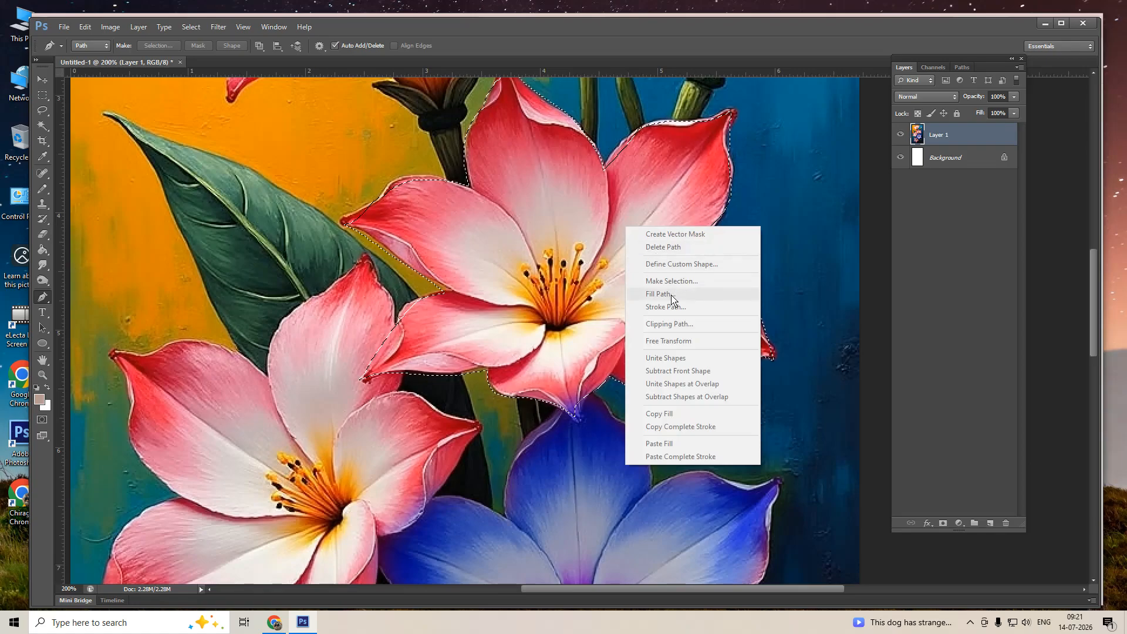
left_click(566, 36)
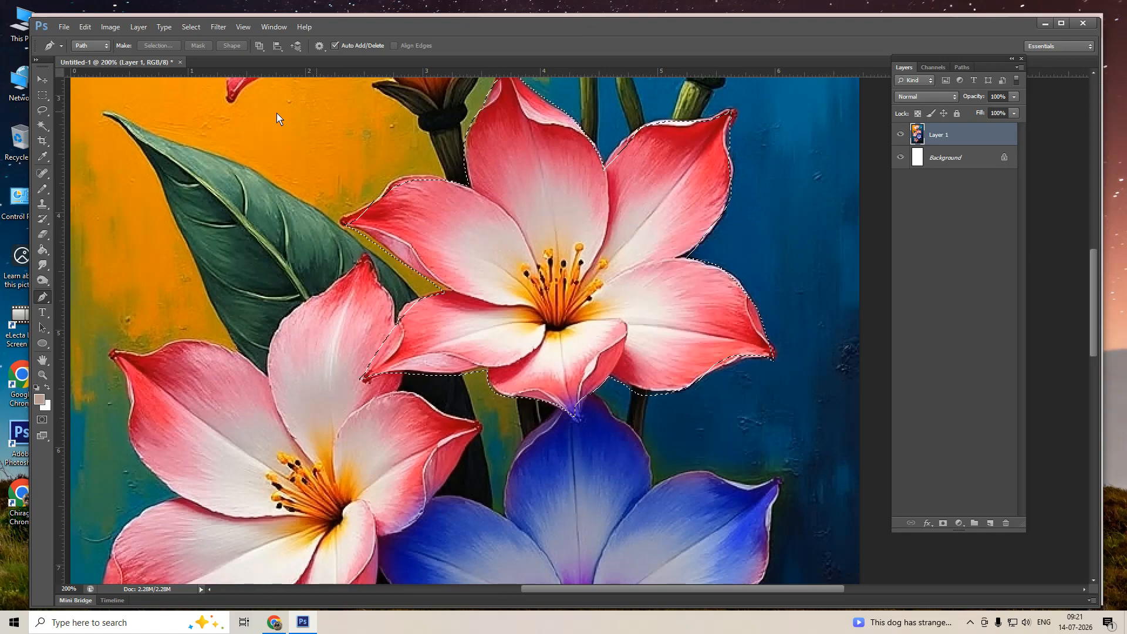
- Go through the Magic Wand, Lasso and Marquee tools, open the Feather settings with the Magic Wand active, and cancel them
left_click(44, 126)
left_click(43, 110)
left_click(43, 96)
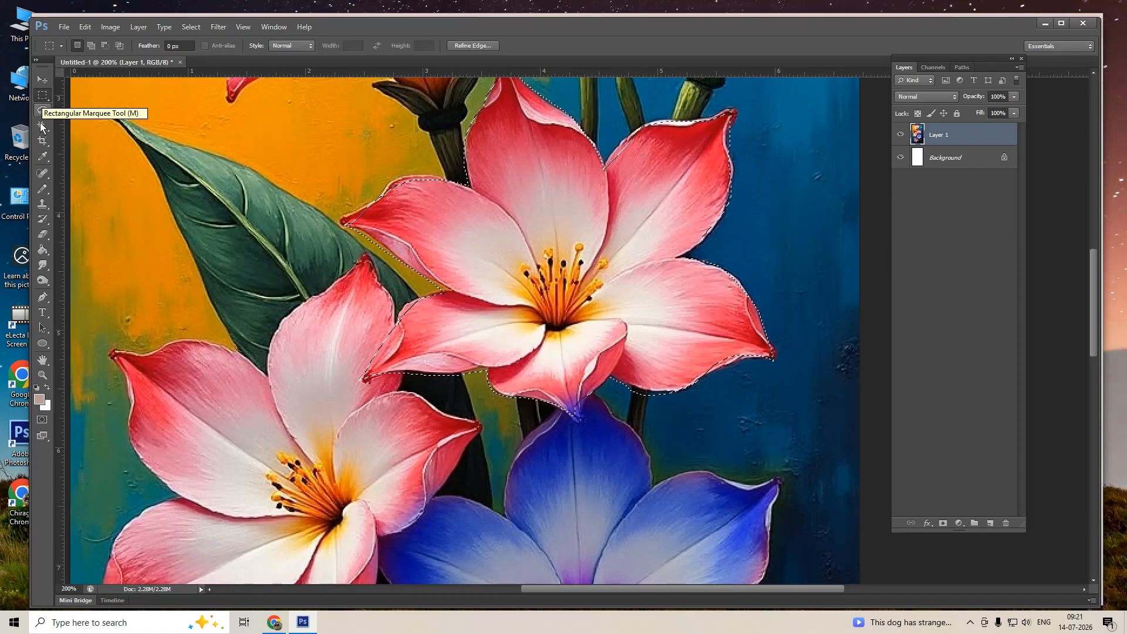
left_click(42, 126)
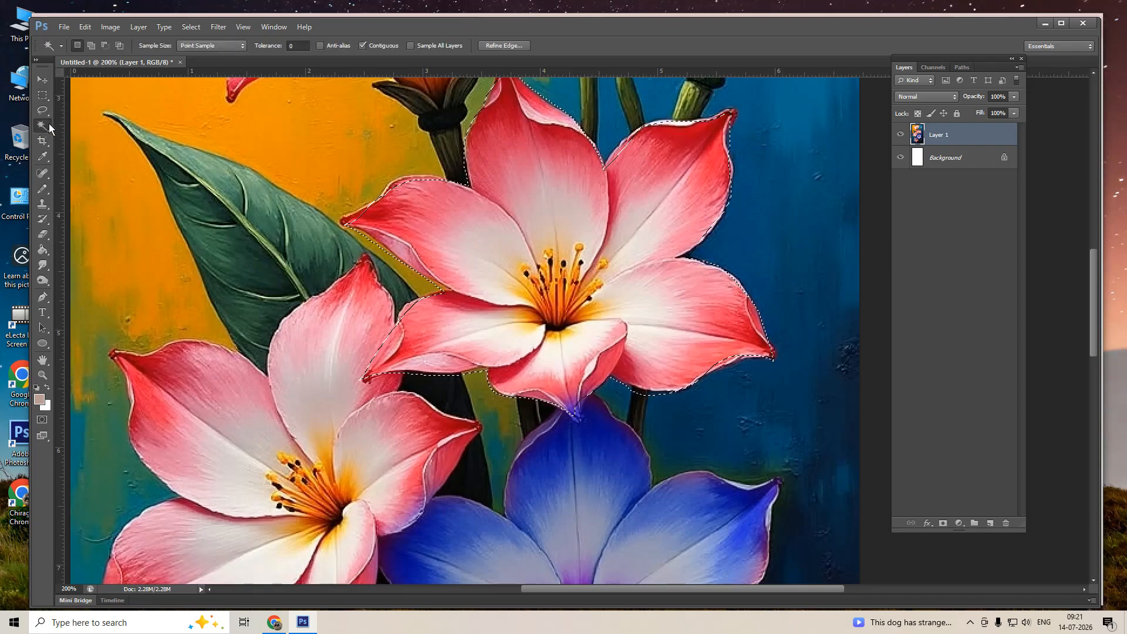
right_click(487, 194)
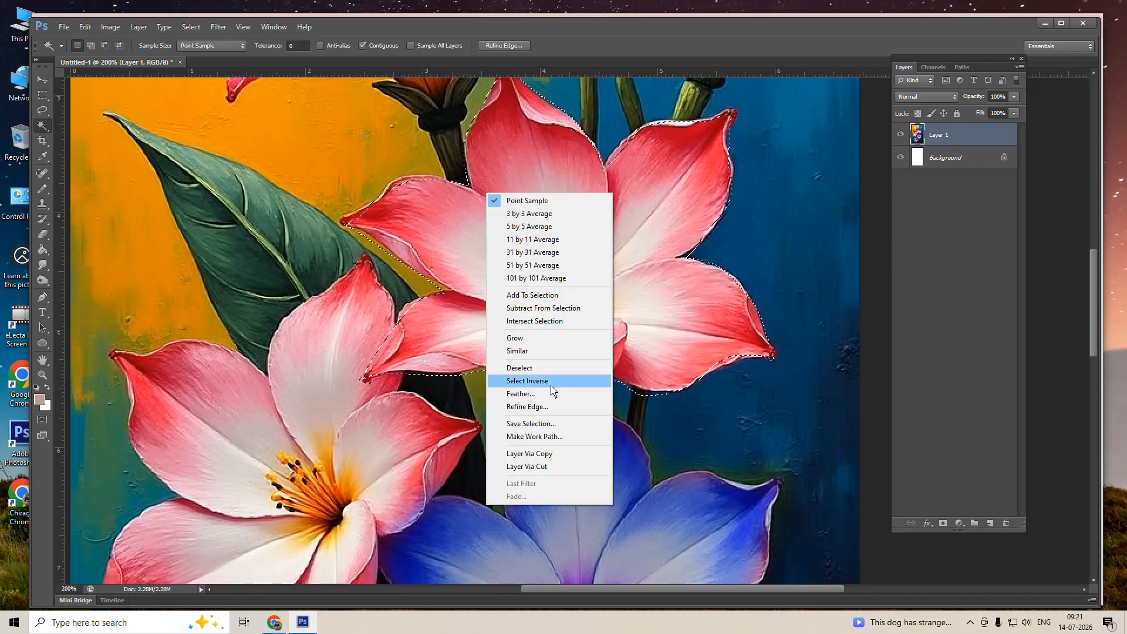
left_click(532, 392)
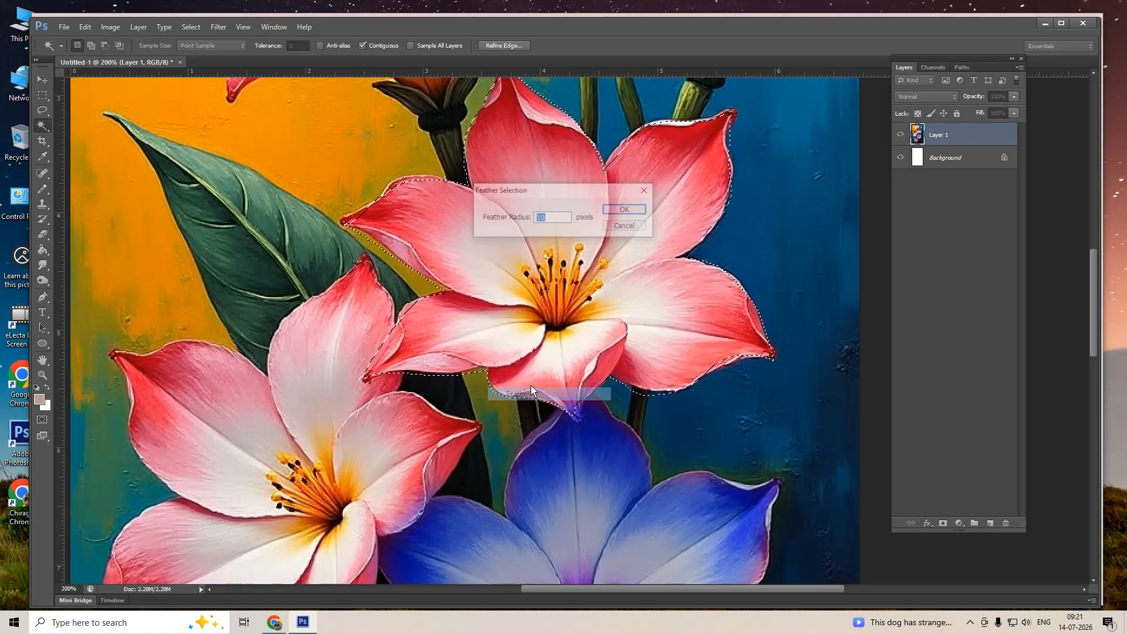
left_click(621, 227)
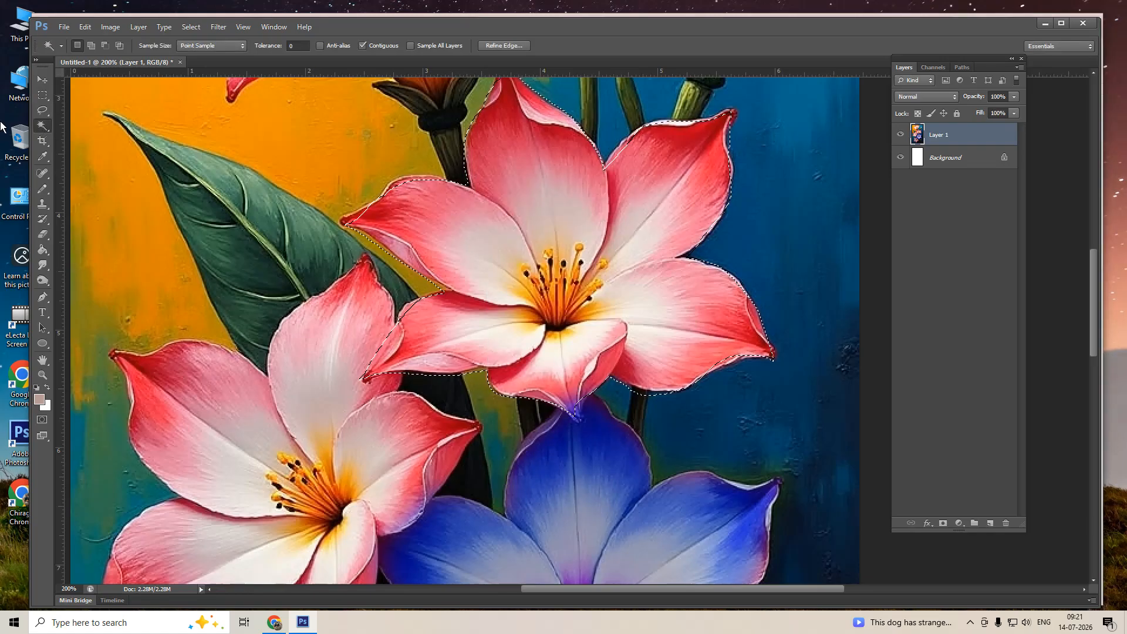
- Check whether the Pencil tool's context options include feathering for the active selection
left_click(42, 189)
right_click(420, 187)
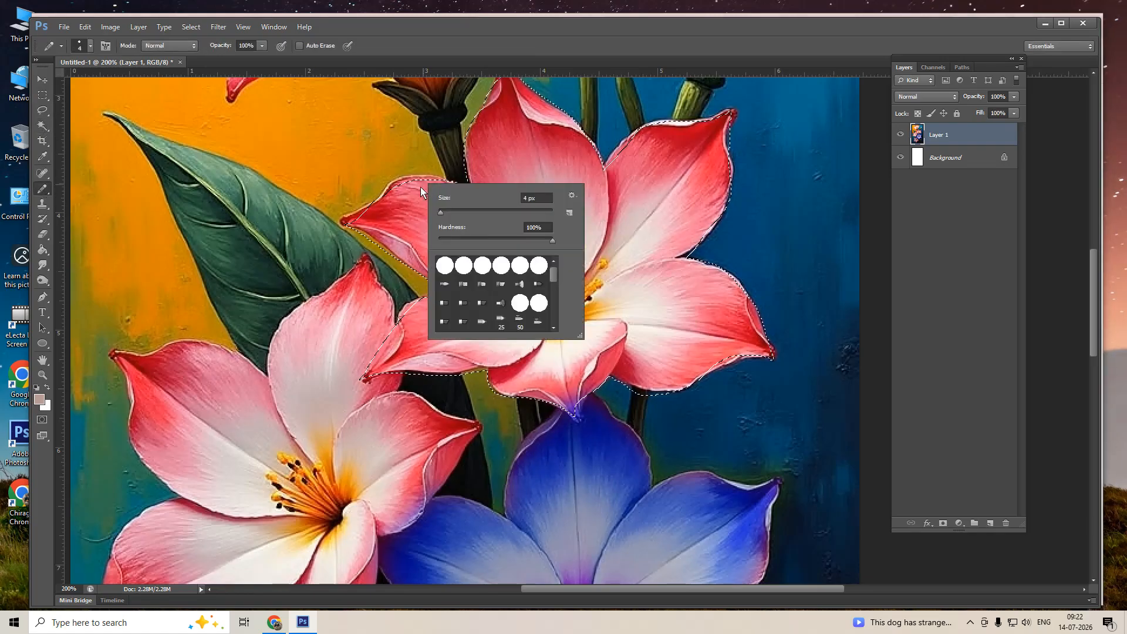
left_click(432, 32)
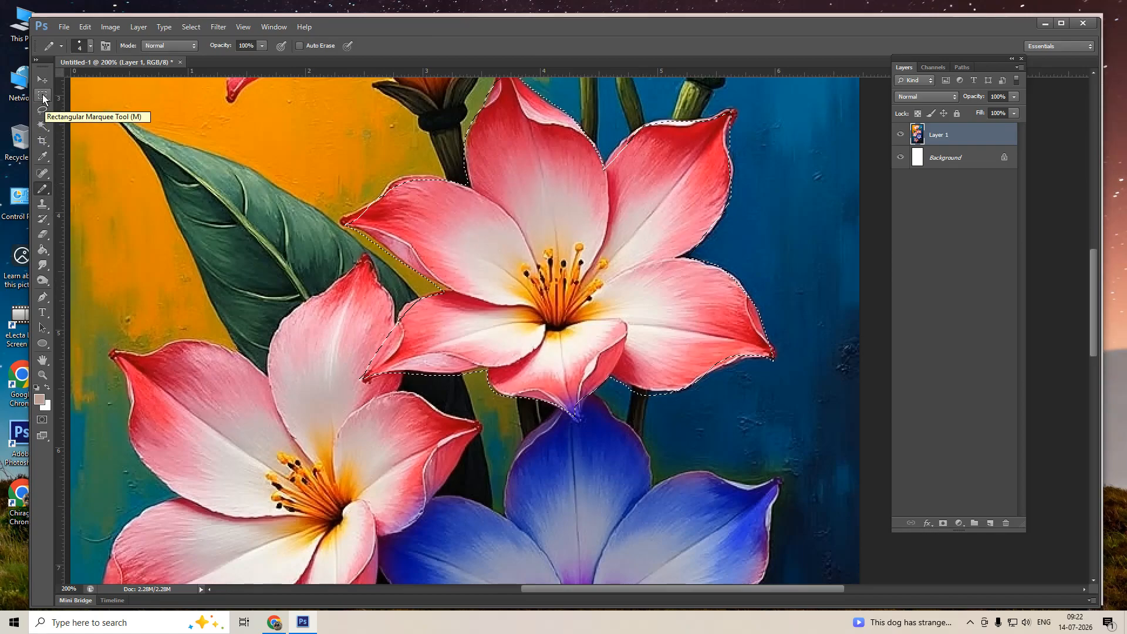
- With the Lasso active, feather the pink flower's selection by 10 pixels
left_click(42, 110)
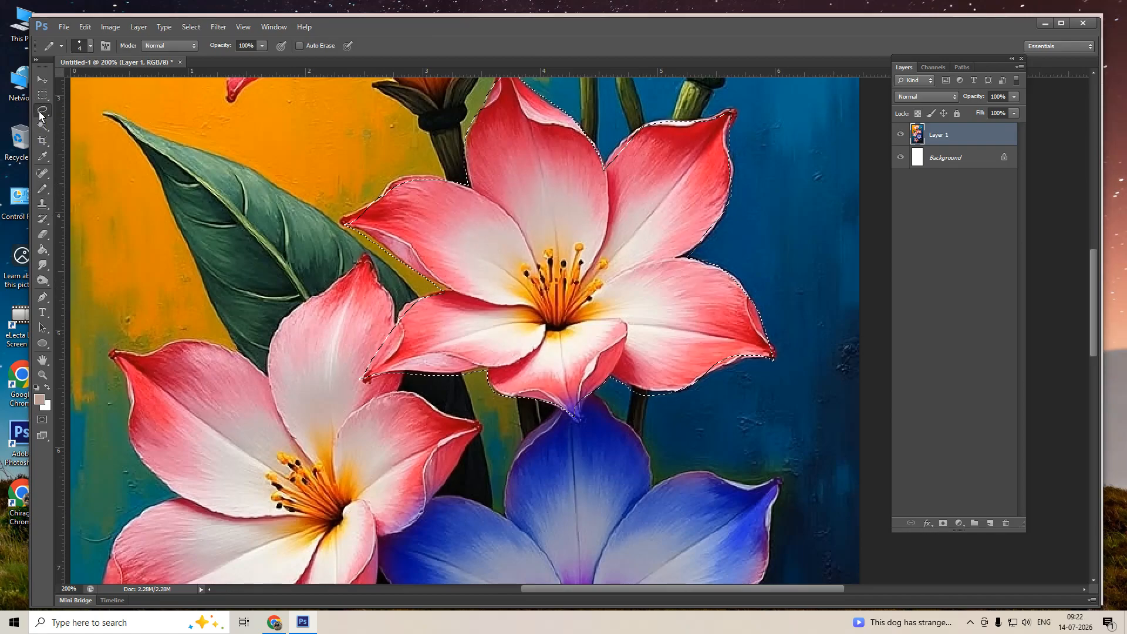
right_click(550, 233)
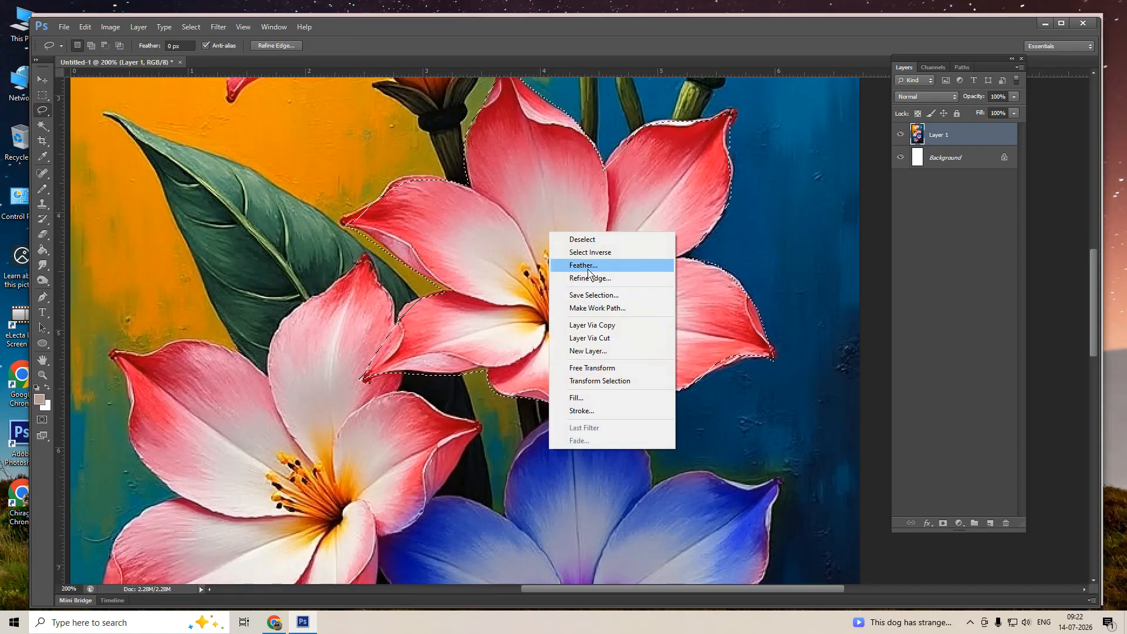
left_click(588, 267)
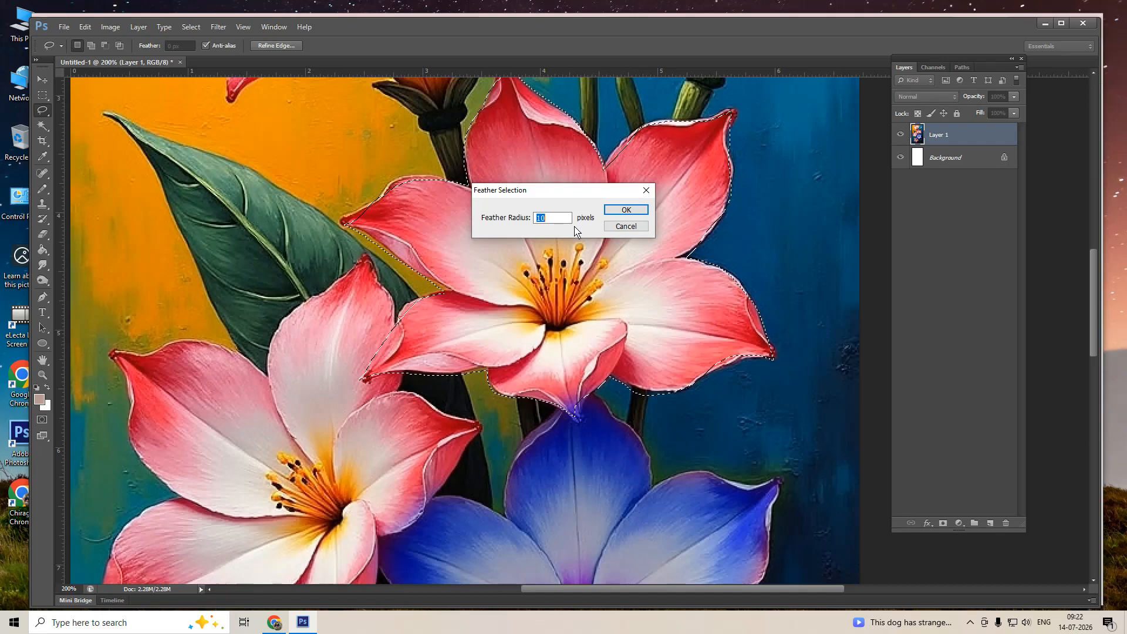
key("Return")
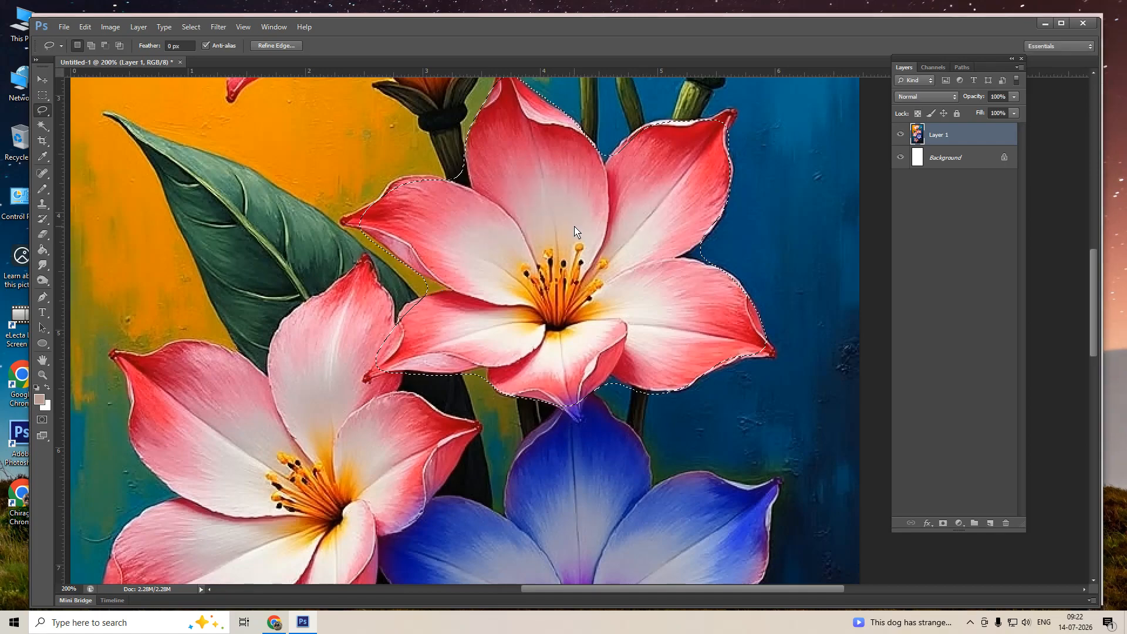
- Shift the feathered flower's hue from pink to orange-yellow with Hue/Saturation, and deselect it
key("ctrl+u")
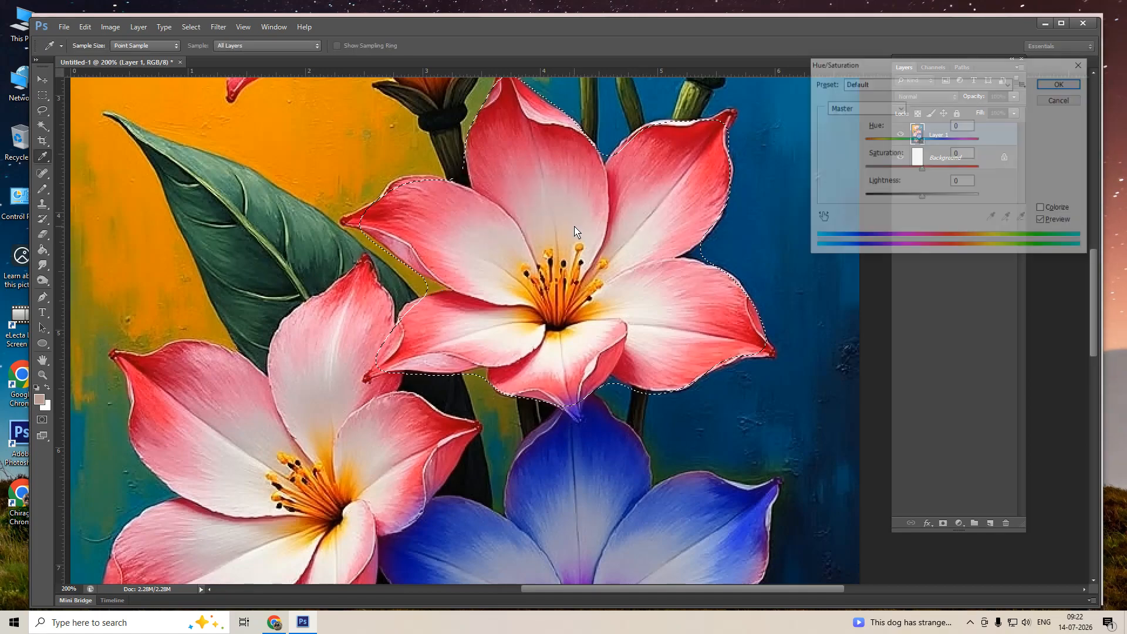
left_click_drag(919, 141, 950, 150)
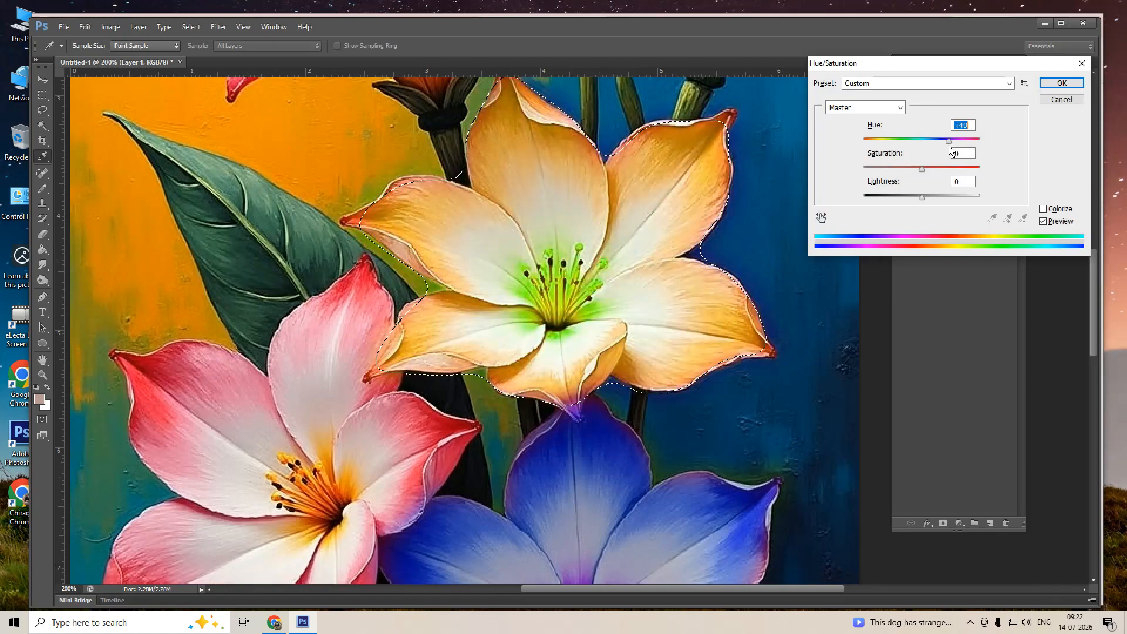
key("Return")
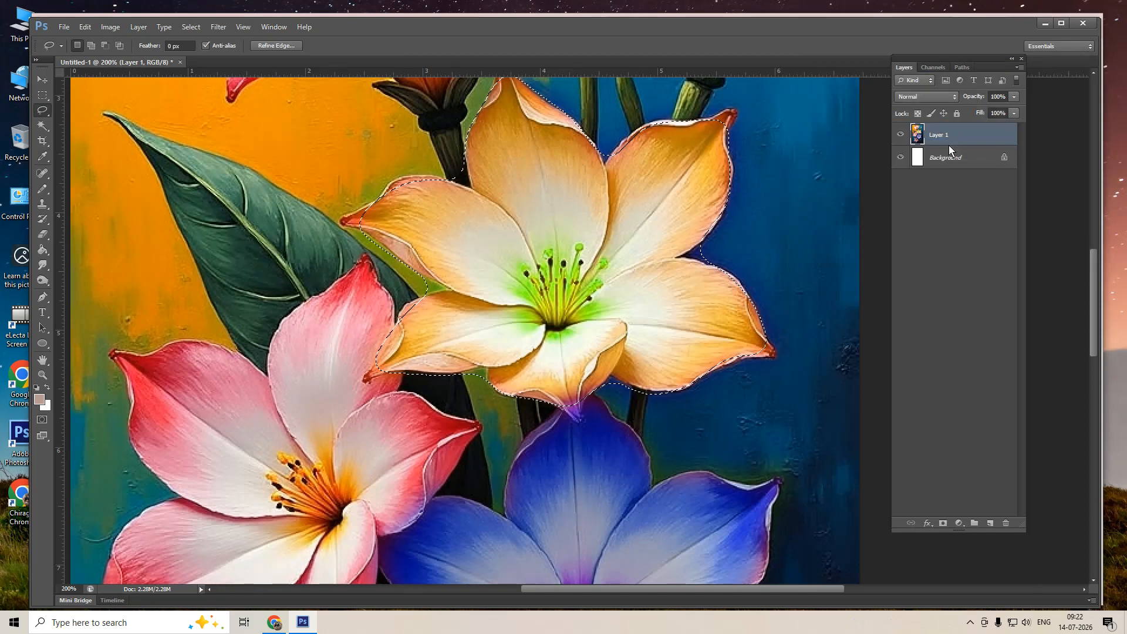
key("ctrl+d")
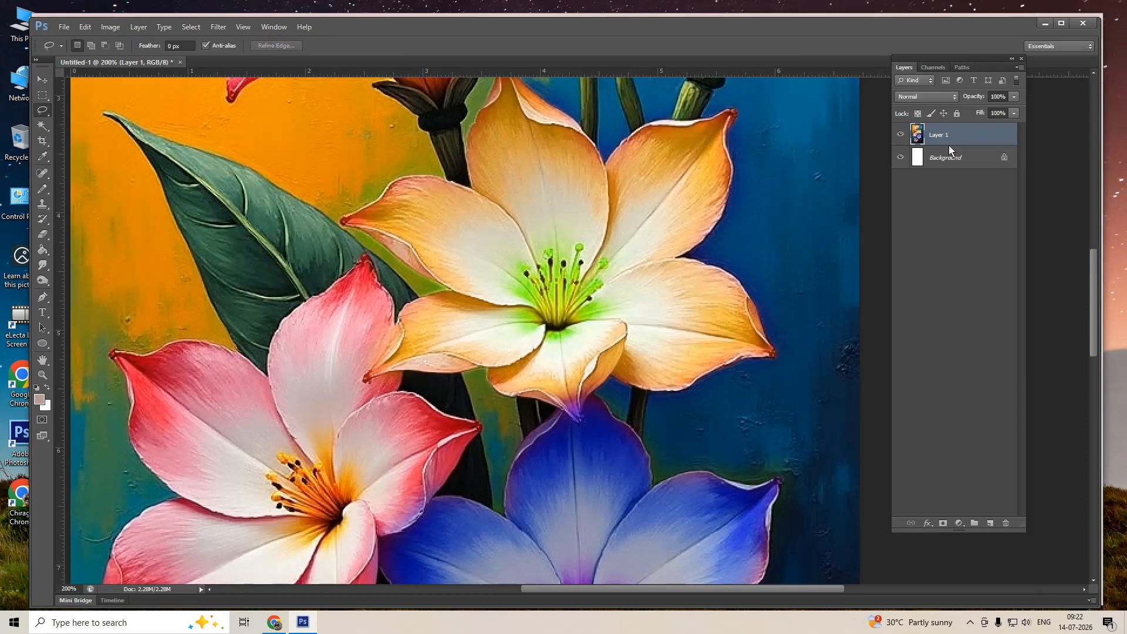
- Compare the recoloured flower with its original pink by stepping back two edits and restoring them
key("ctrl+minus")
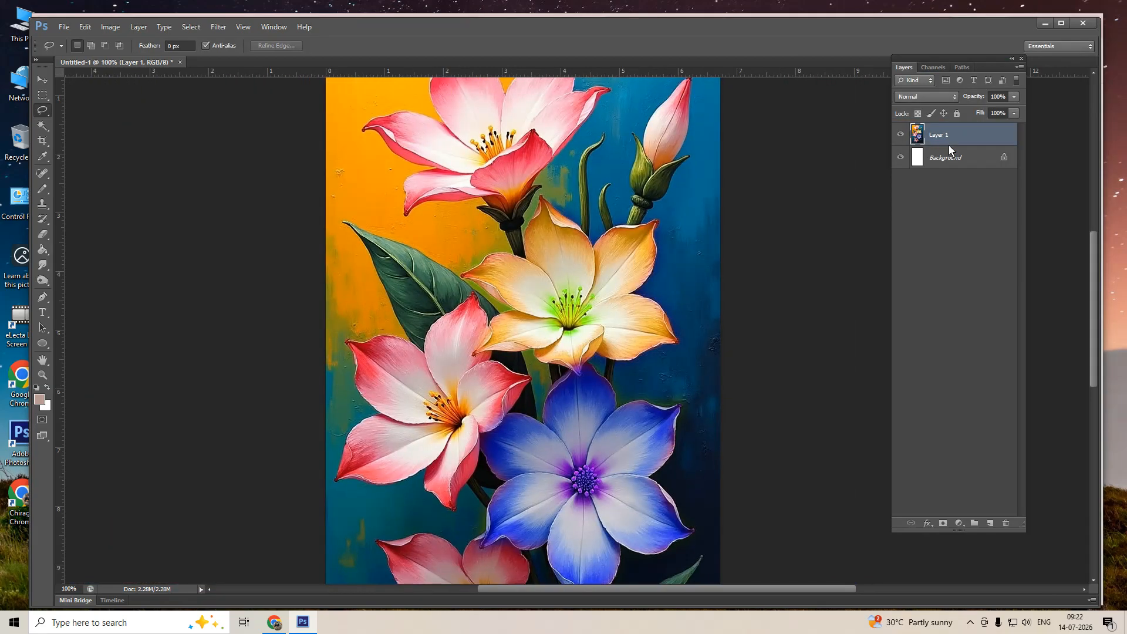
key("ctrl+plus")
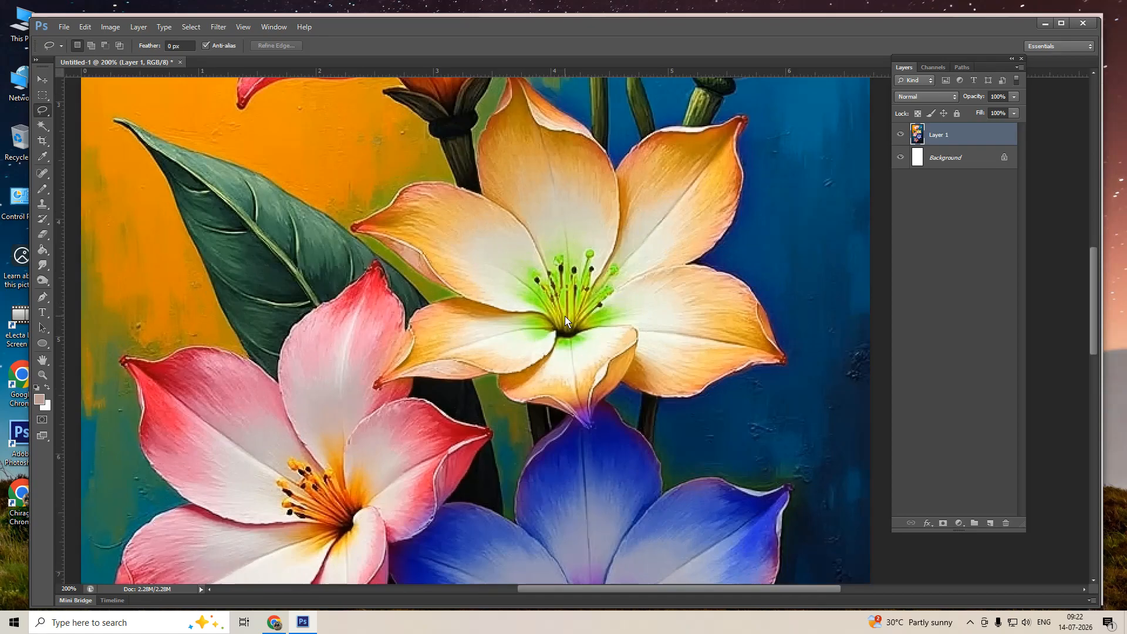
key("ctrl+alt+z")
key("ctrl+alt+z")
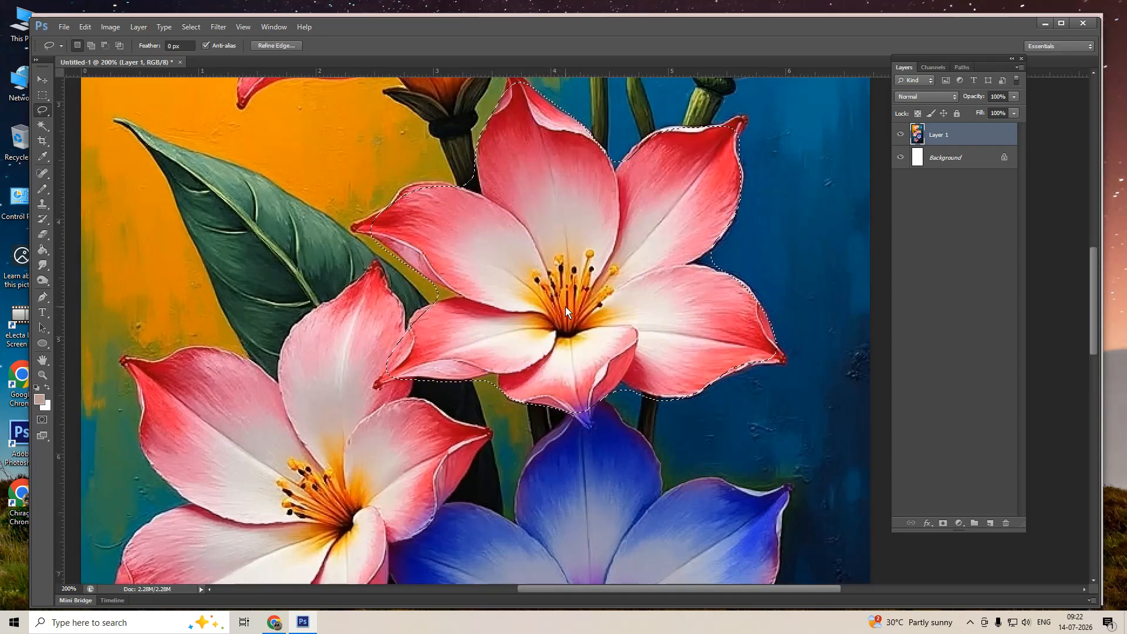
key("ctrl+shift+z")
key("ctrl+shift+z")
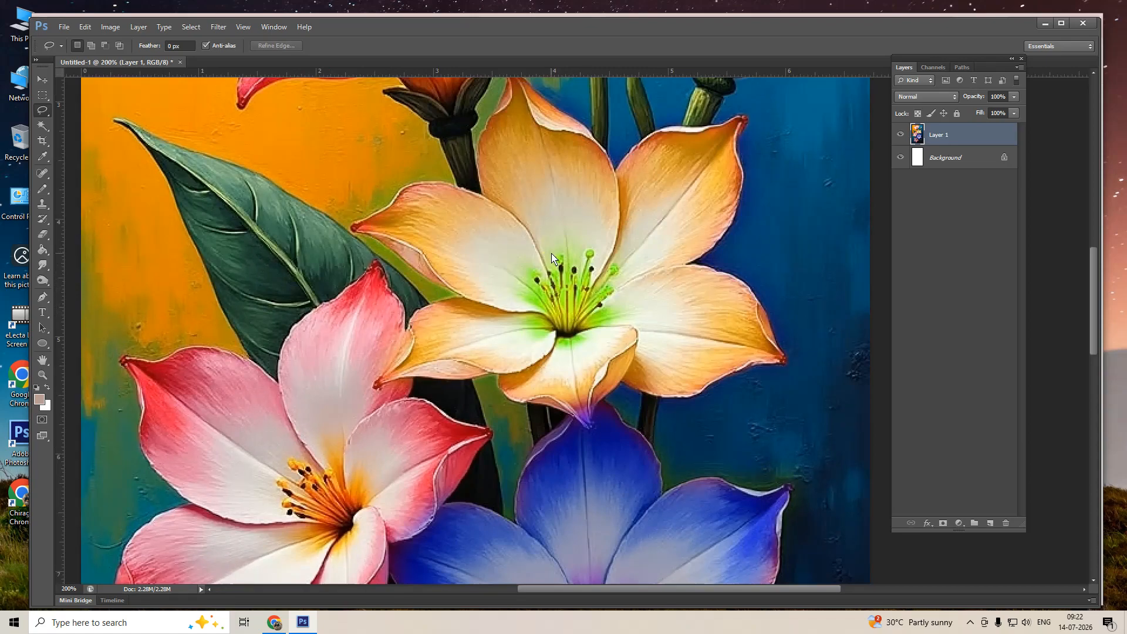
- Lasso the green centre of the orange flower and feather the selection by 5 pixels
mouse_move(552, 253)
left_mouse_down()
mouse_move(576, 236)
mouse_move(579, 256)
mouse_move(591, 241)
mouse_move(599, 272)
mouse_move(625, 264)
mouse_move(618, 307)
mouse_move(601, 306)
mouse_move(624, 306)
mouse_move(624, 320)
mouse_move(587, 328)
mouse_move(580, 344)
mouse_move(554, 345)
mouse_move(555, 332)
mouse_move(532, 345)
mouse_move(511, 269)
mouse_move(557, 258)
left_mouse_up()
right_click(559, 264)
left_click(595, 297)
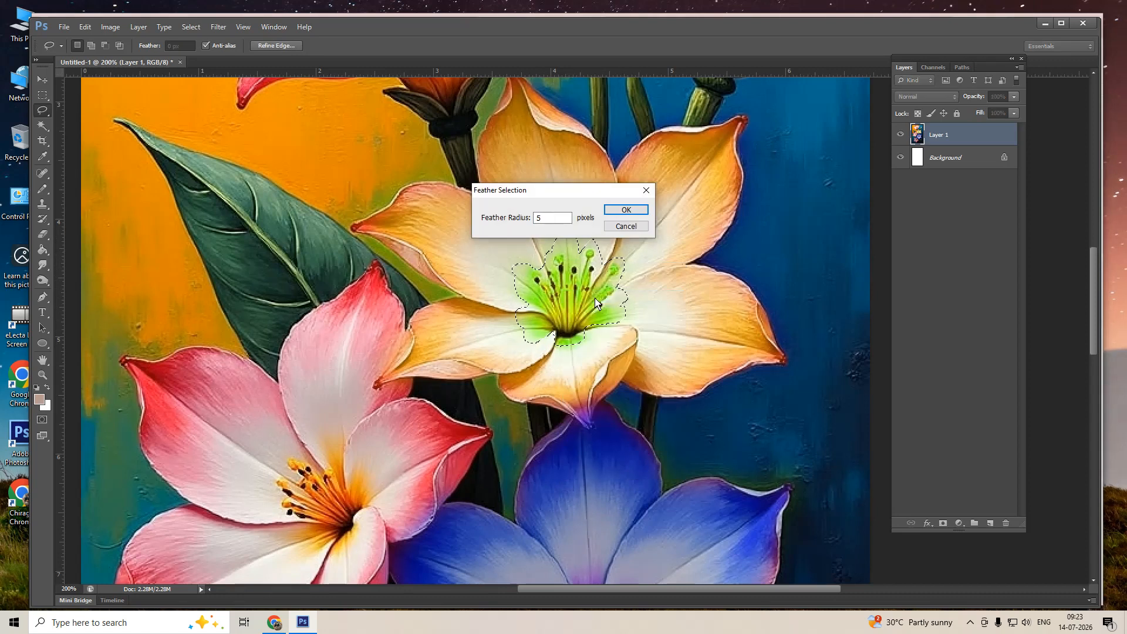
key("Return")
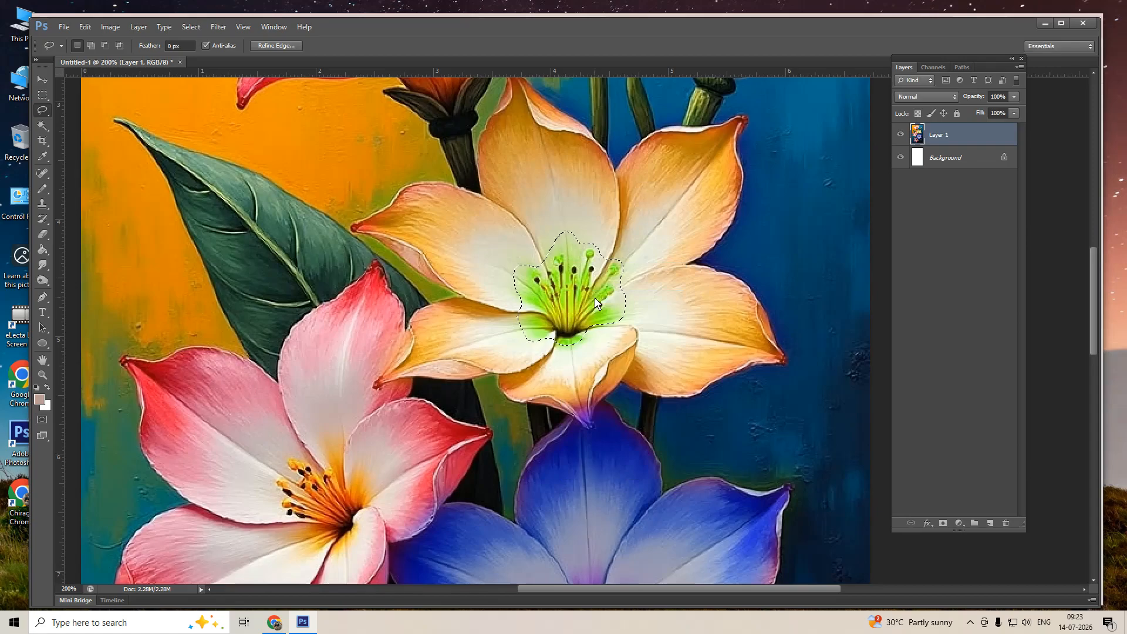
key("ctrl+u")
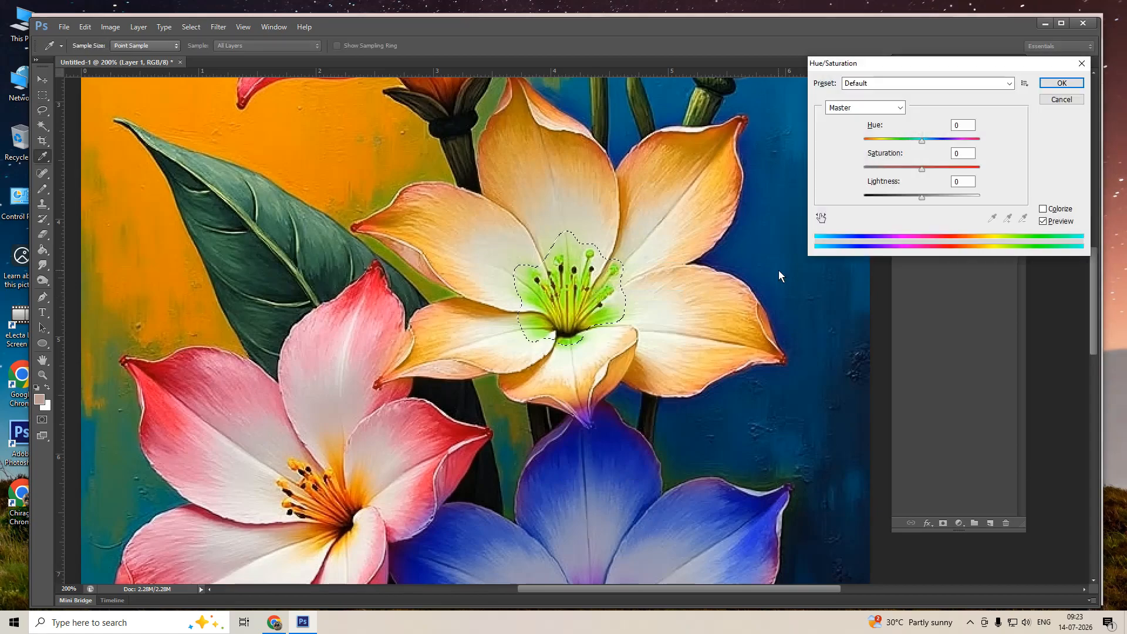
left_click_drag(921, 140, 884, 141)
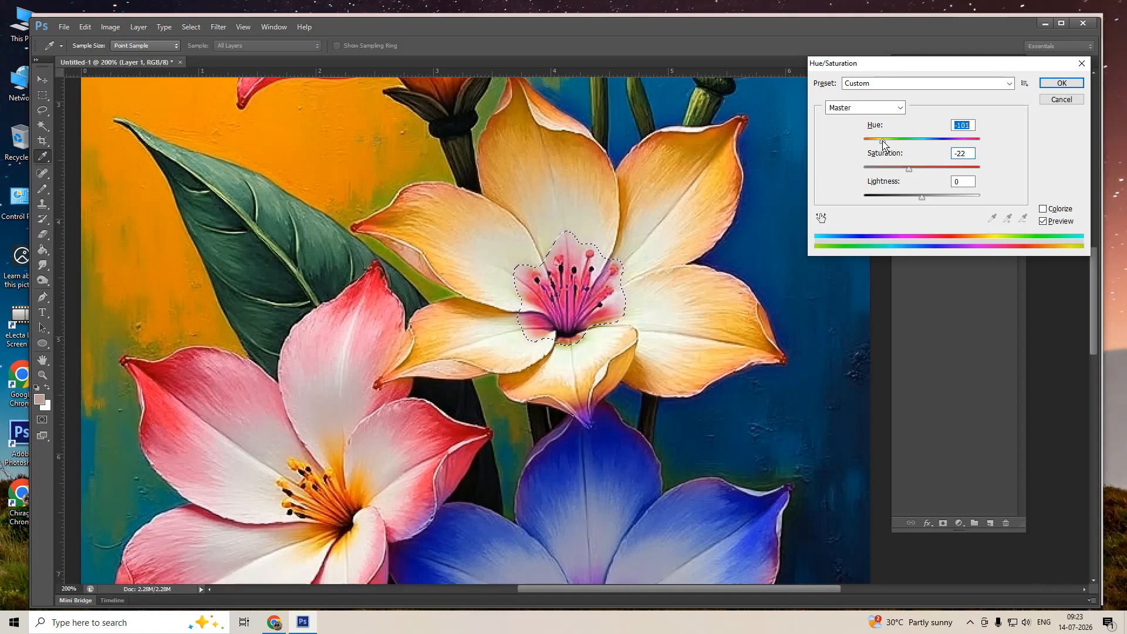
left_click(924, 197)
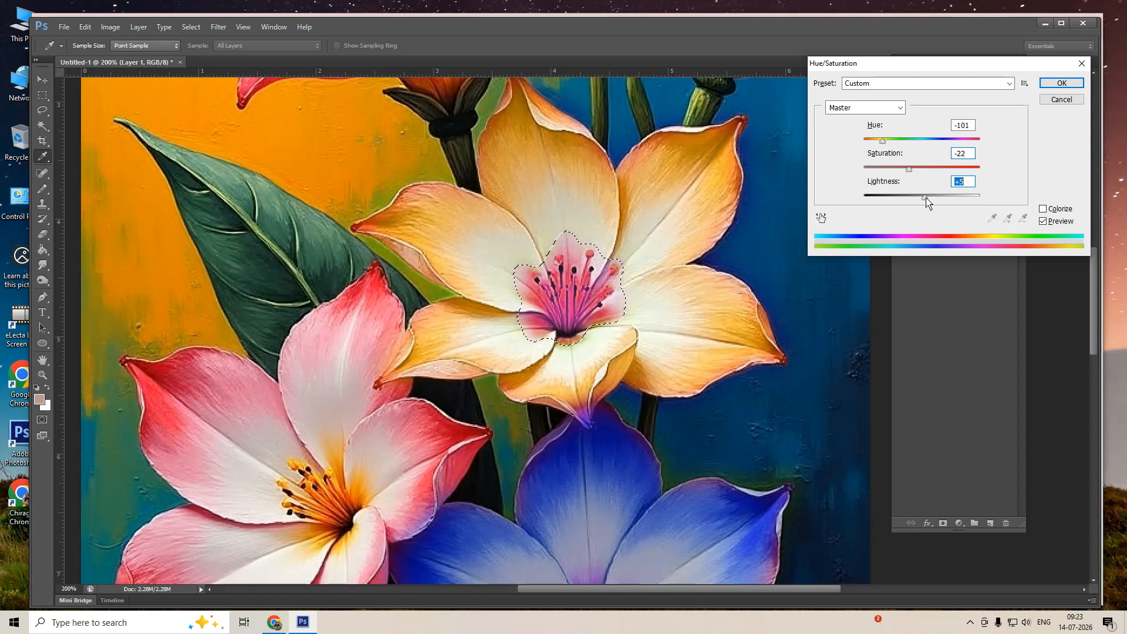
key("Return")
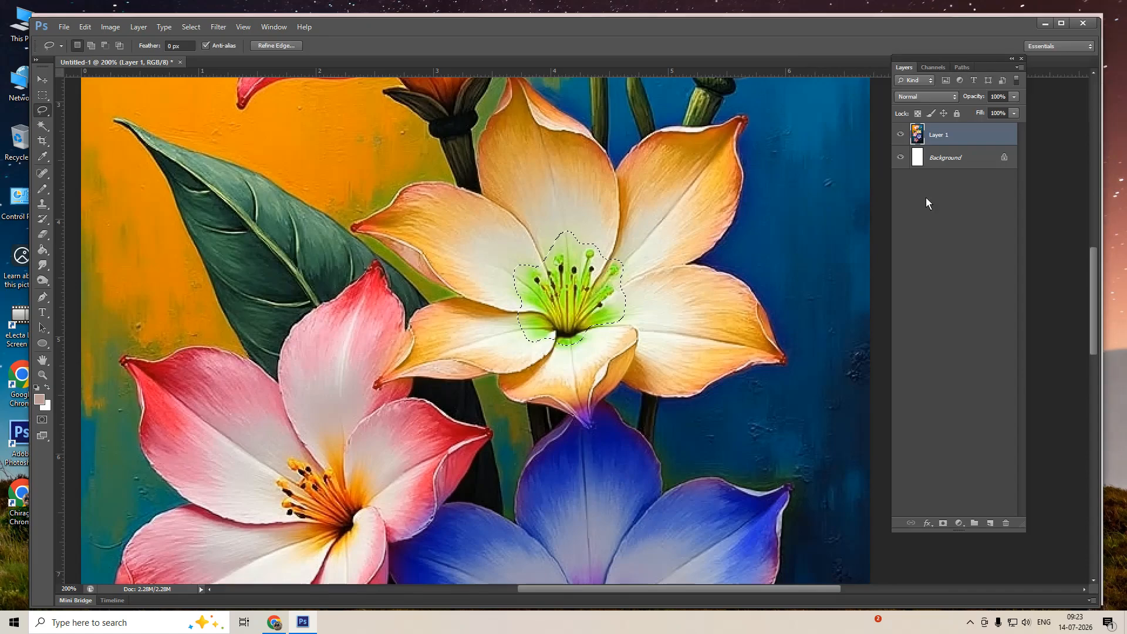
key("ctrl+d")
key("p")
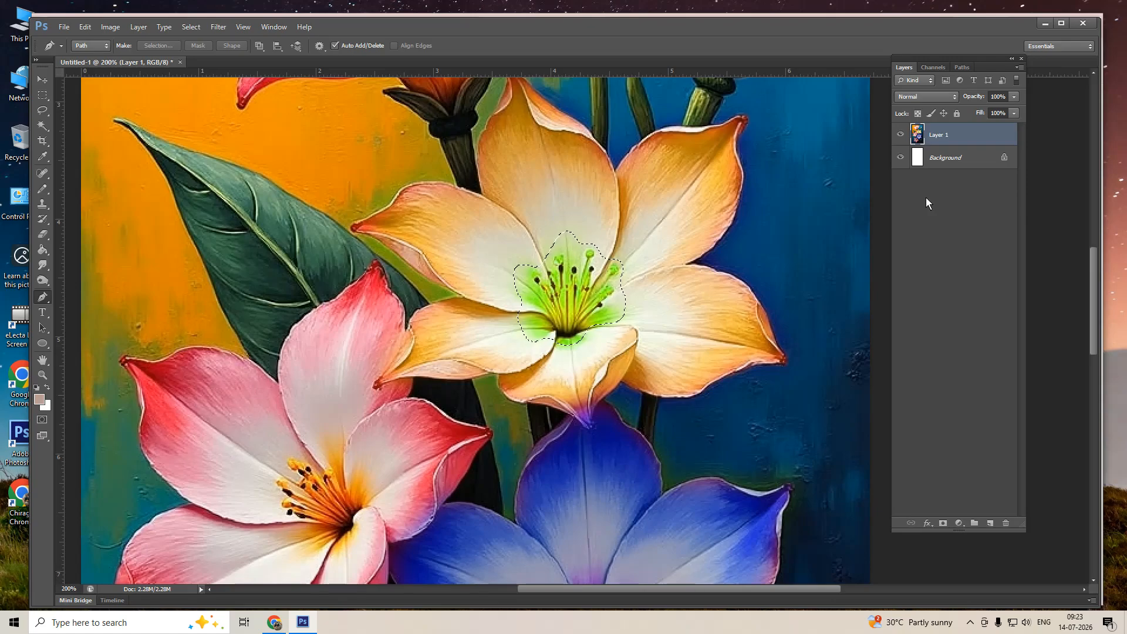
- Recolour the selected flower centre in Hue/Saturation with hue -96 and saturation -36
key("ctrl+u")
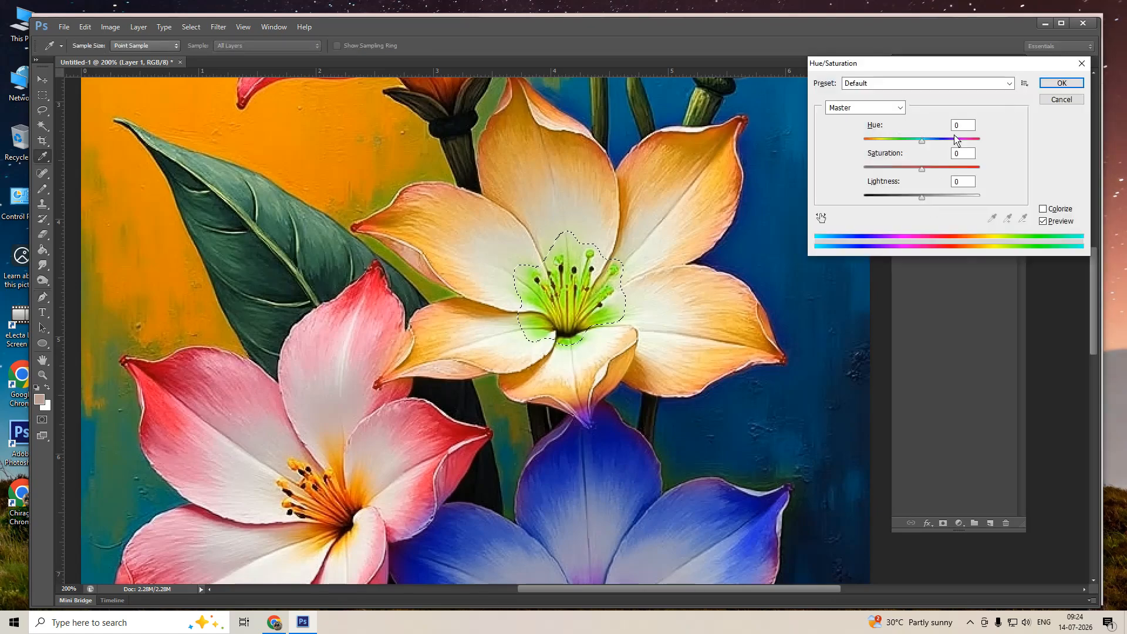
left_click_drag(921, 142, 885, 144)
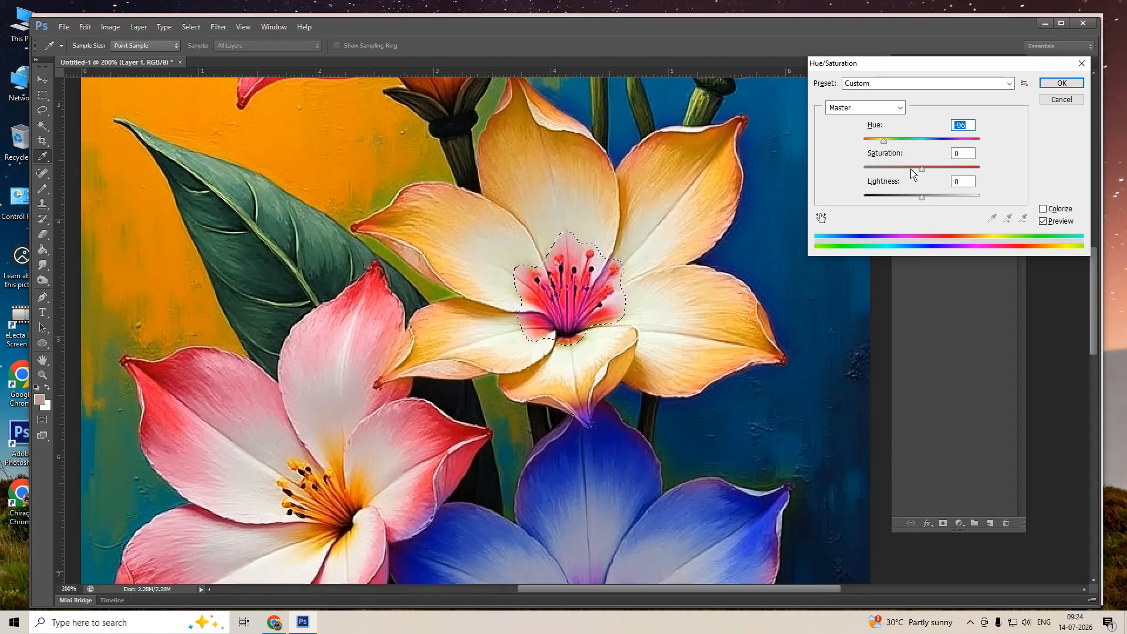
left_click_drag(920, 169, 903, 172)
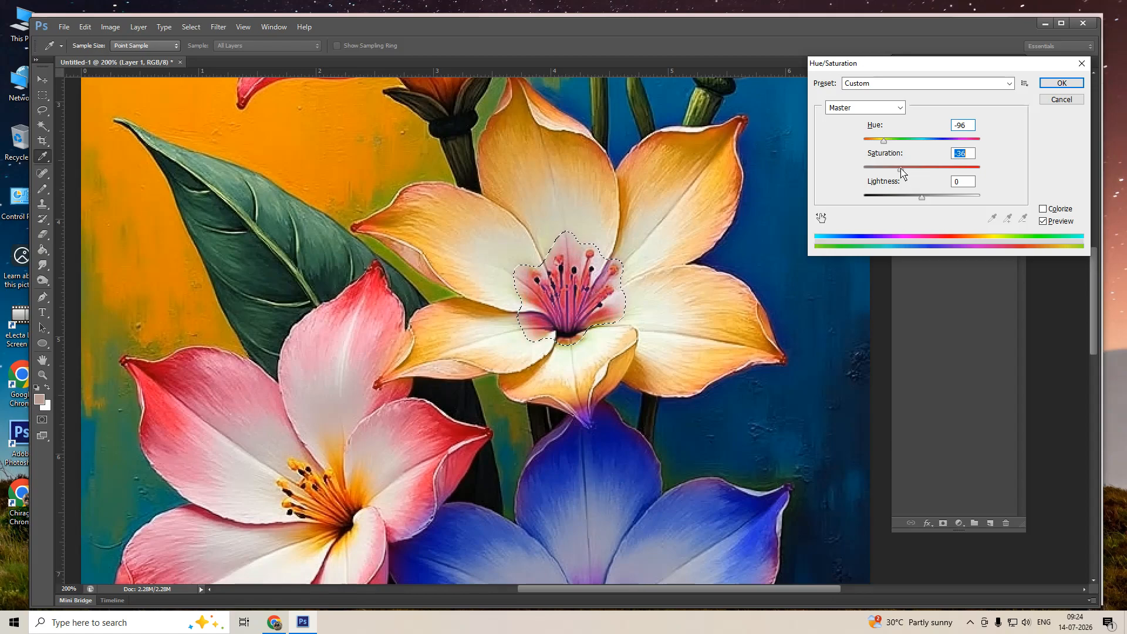
- Try raising the flower centre's lightness to +14, return it to 0, and apply the Hue/Saturation adjustment
key("Tab")
key("Up")
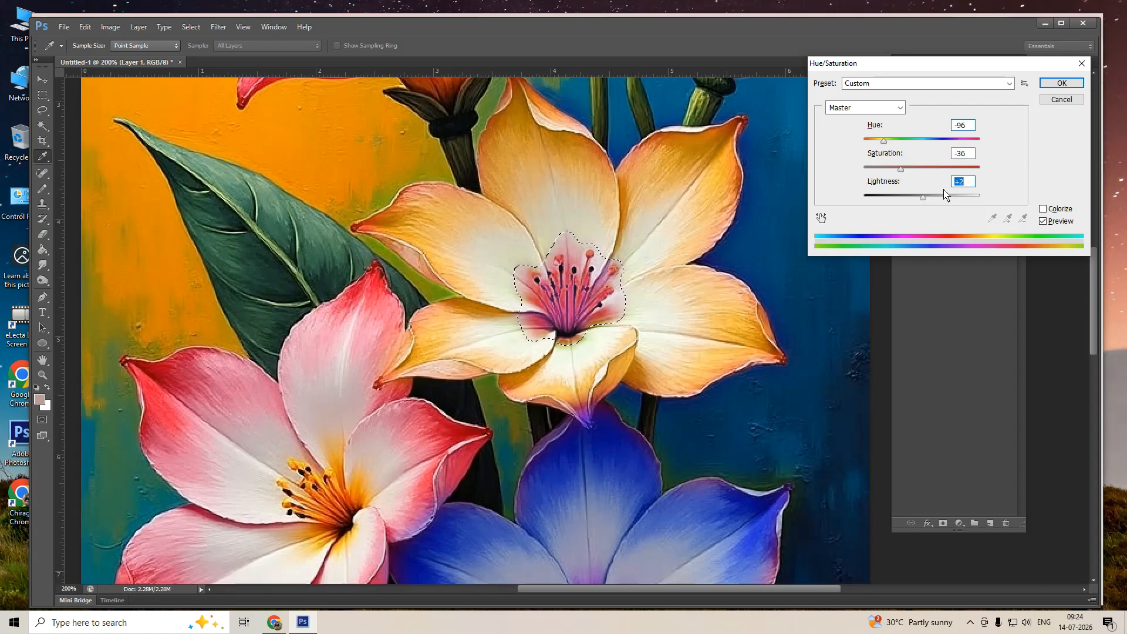
key("Up")
key("Up")
key("Up")
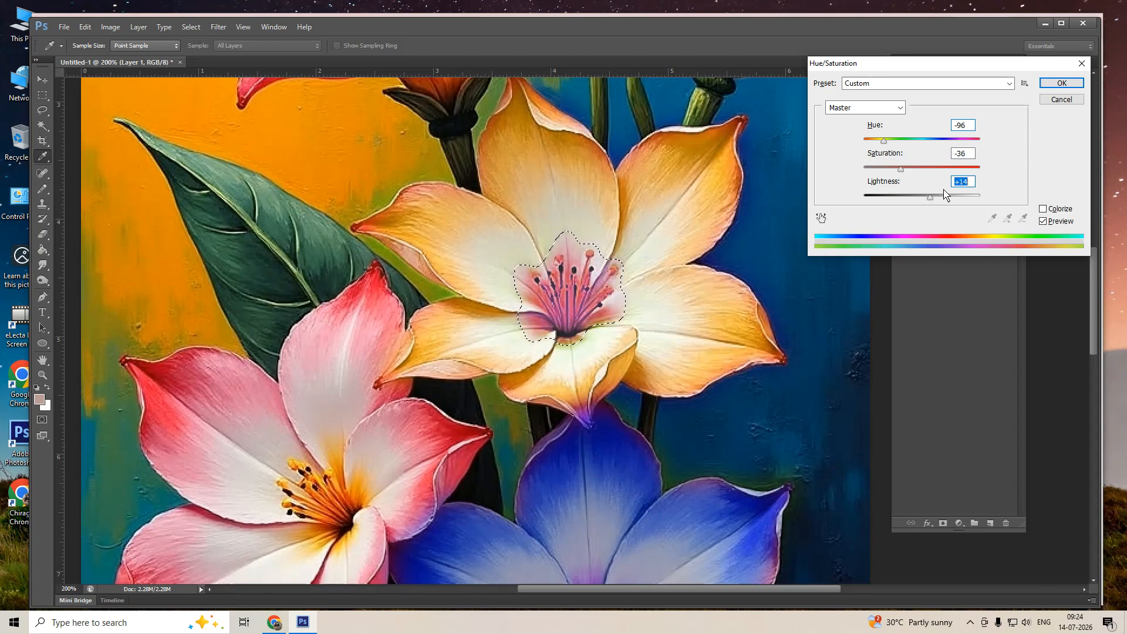
type("0")
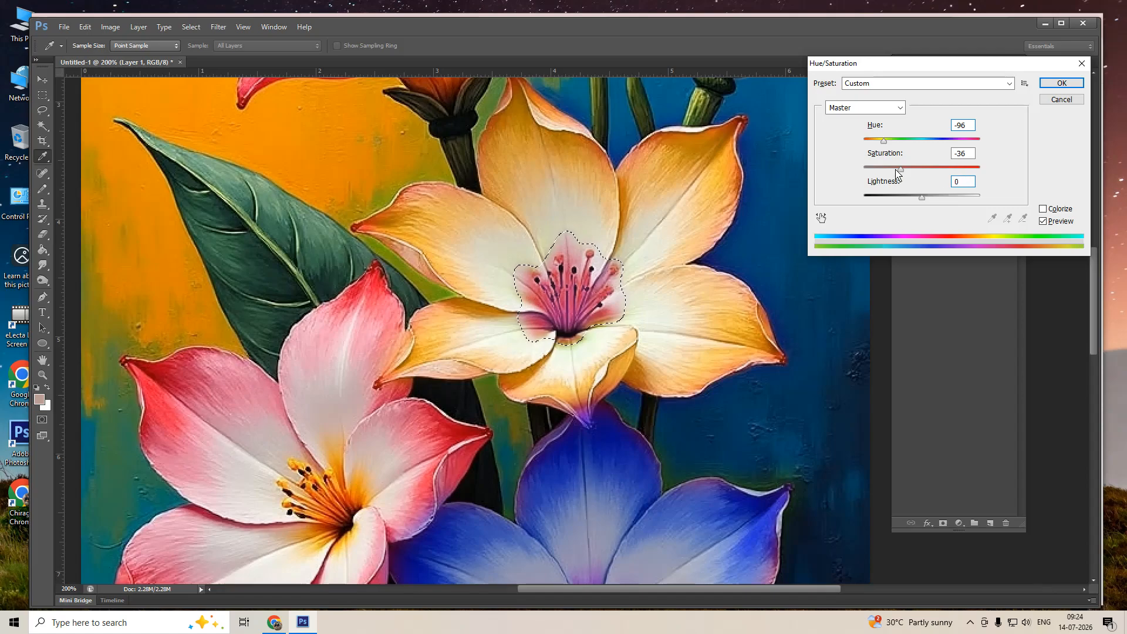
left_click_drag(900, 169, 901, 172)
left_click(919, 198)
left_click_drag(918, 197, 921, 199)
left_click(1061, 83)
key("p")
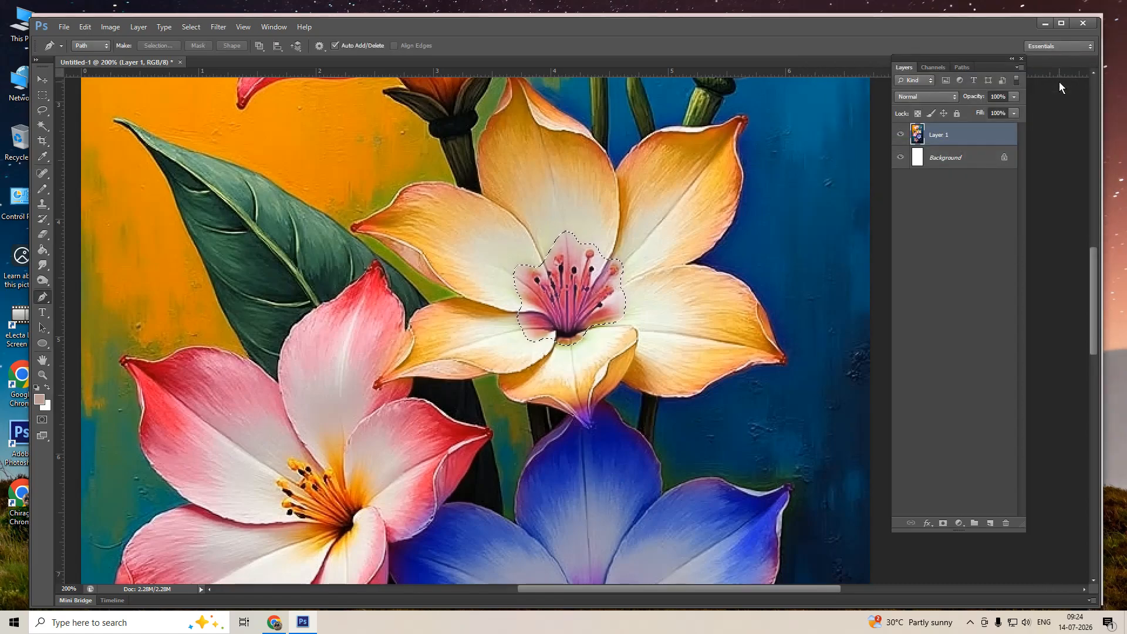
- Try brightening the flower centre's midtones with Levels, and step back to the green version of the centre
key("ctrl+l")
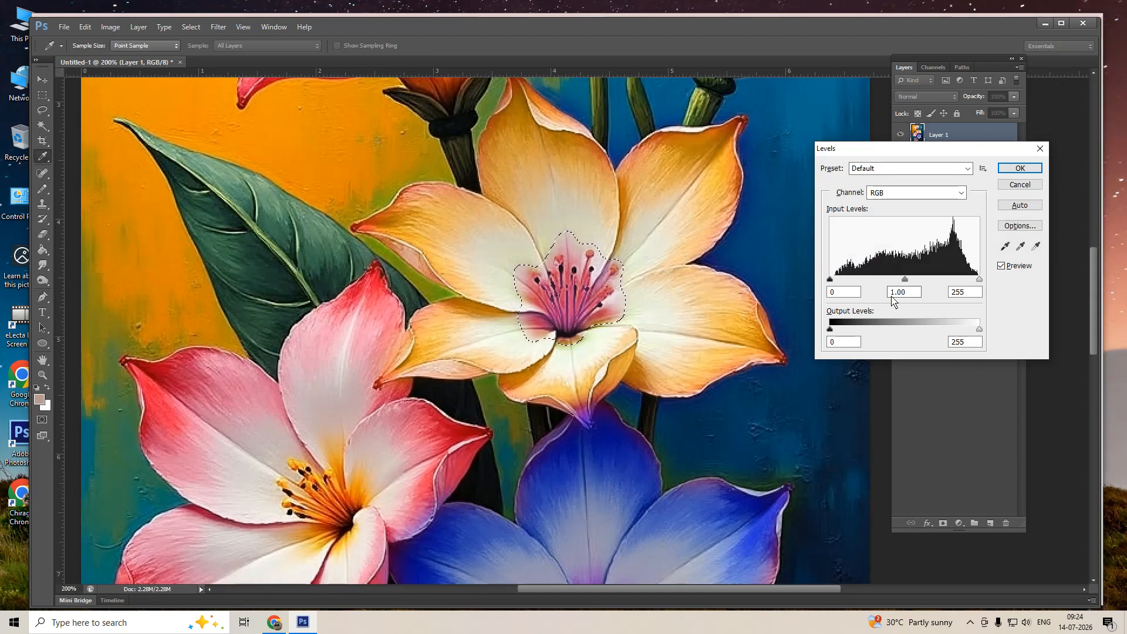
left_click_drag(905, 279, 900, 278)
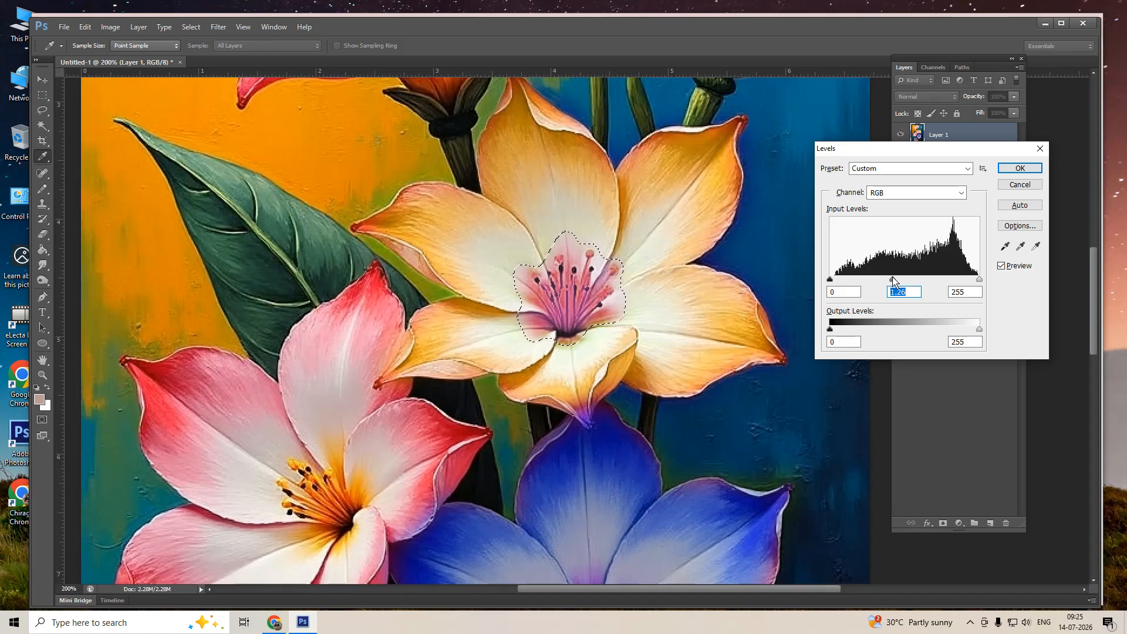
left_click(1030, 170)
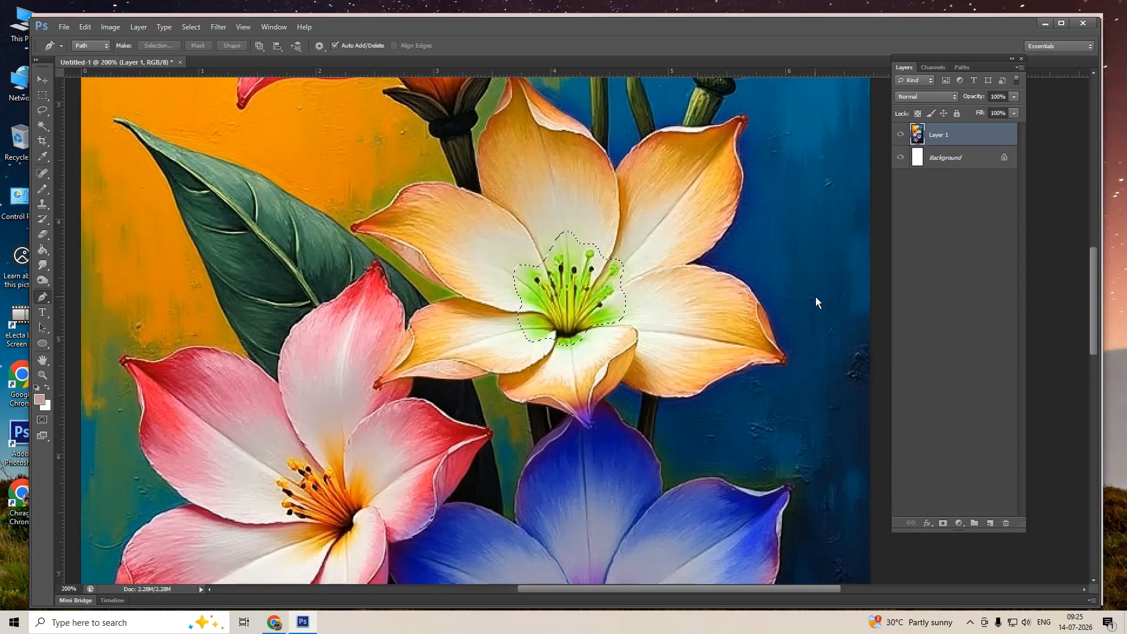
key("alt")
- Recolour the selected flower centre in Hue/Saturation with hue -111 and saturation -44
key("ctrl+u")
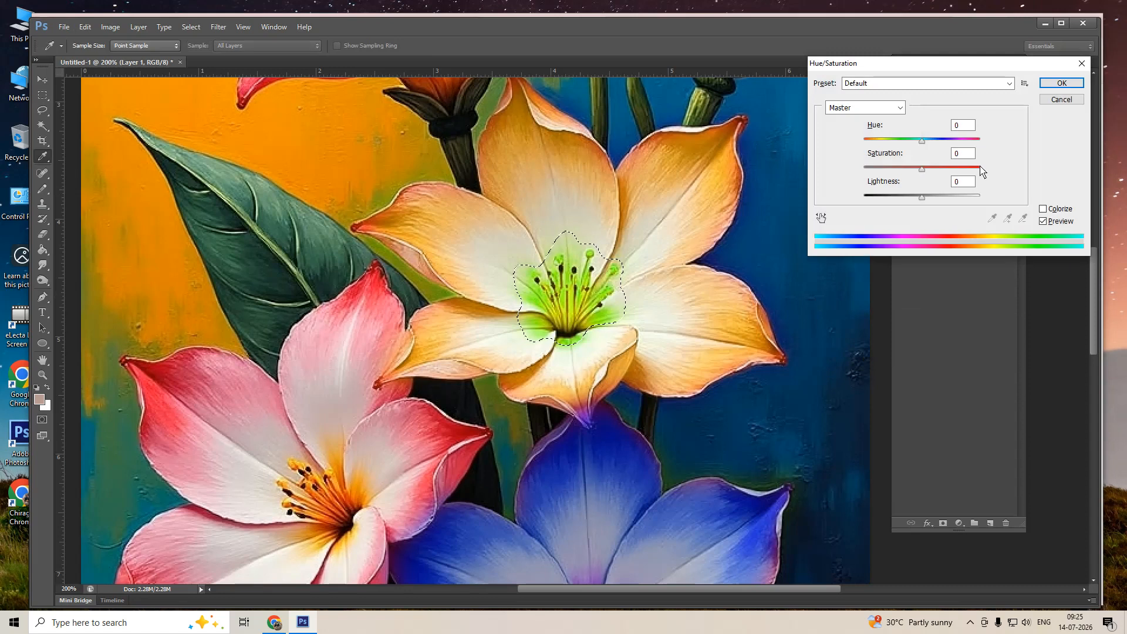
left_click_drag(920, 142, 881, 146)
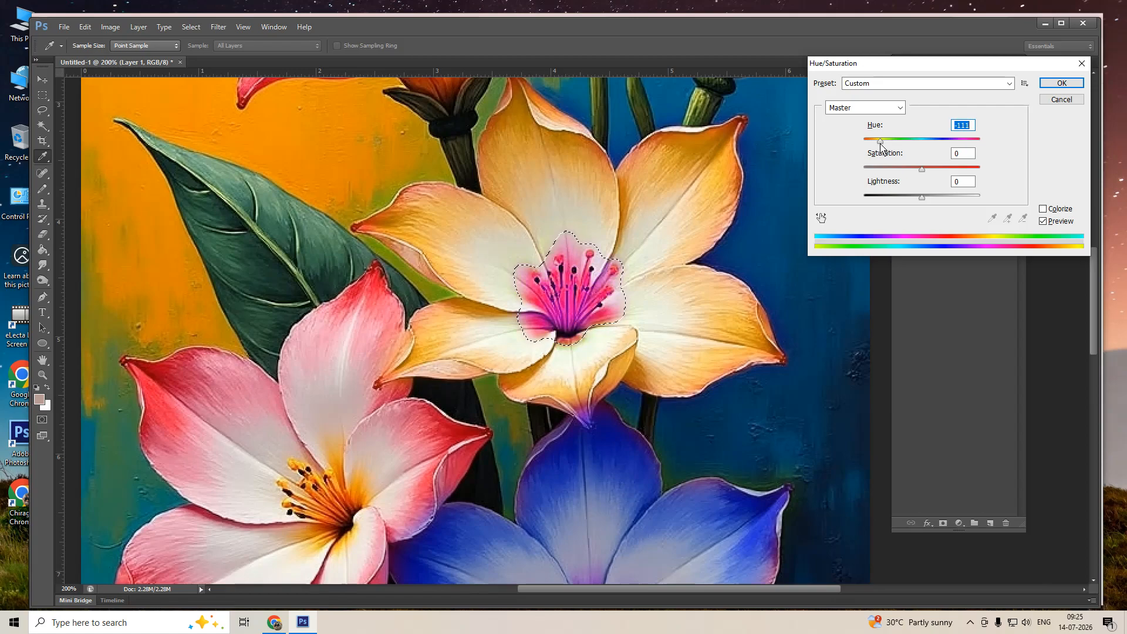
left_click(908, 169)
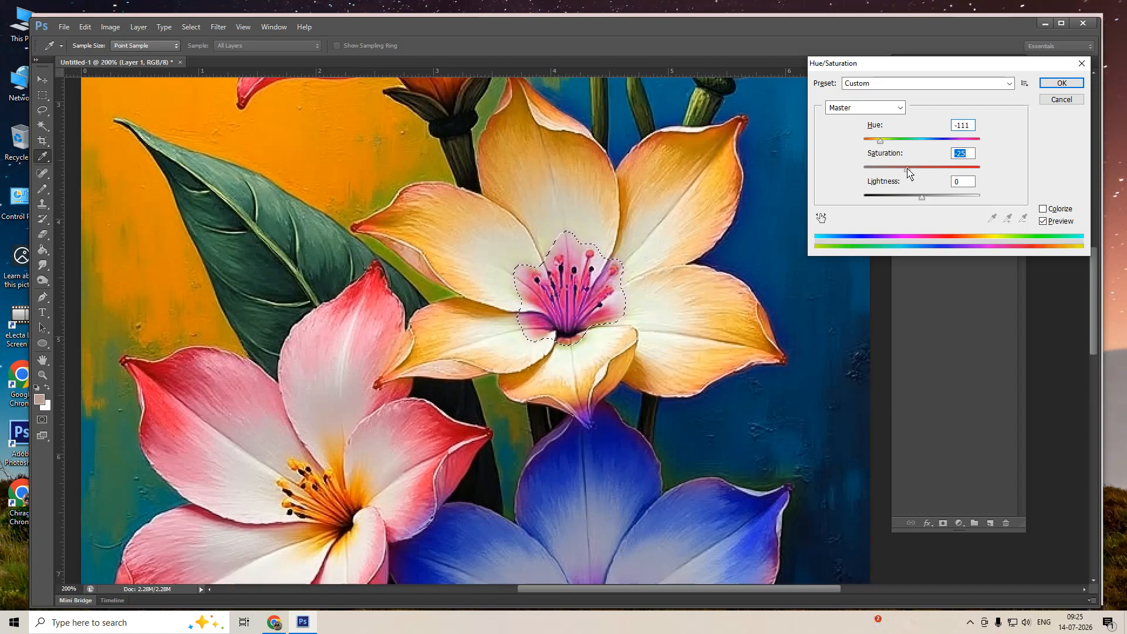
left_click_drag(907, 170, 897, 170)
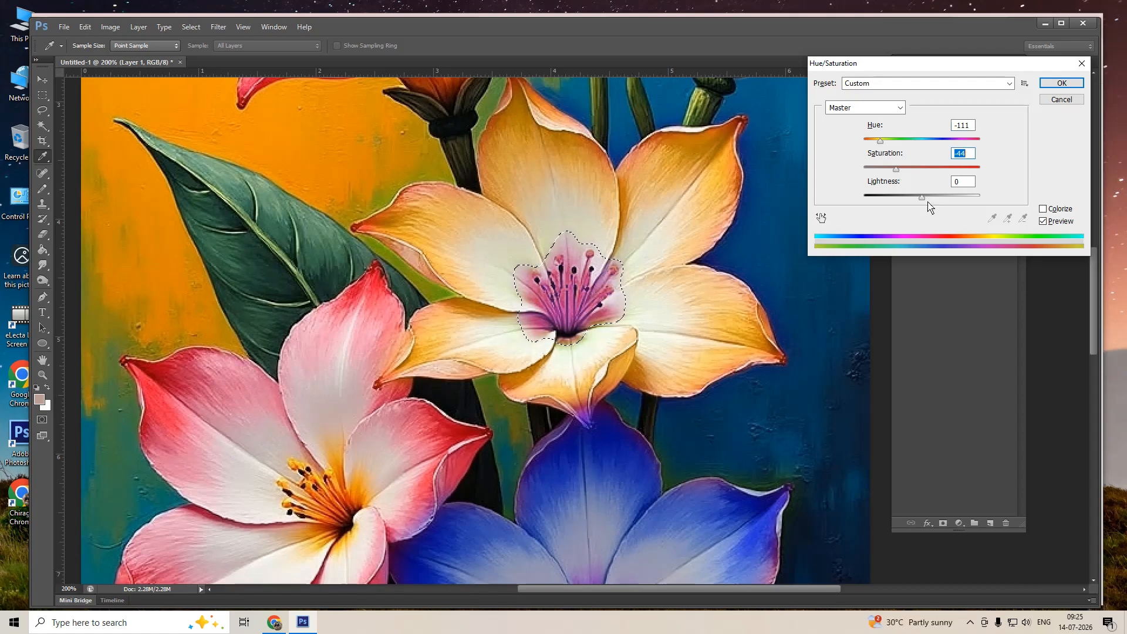
left_click(955, 182)
key("Return")
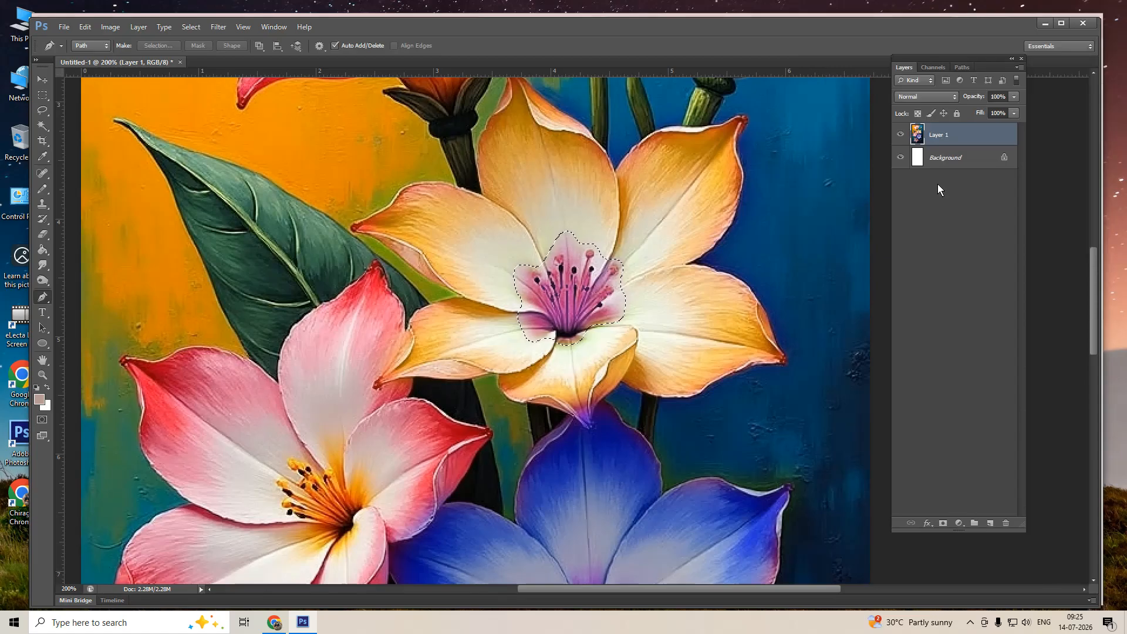
key("ctrl+u")
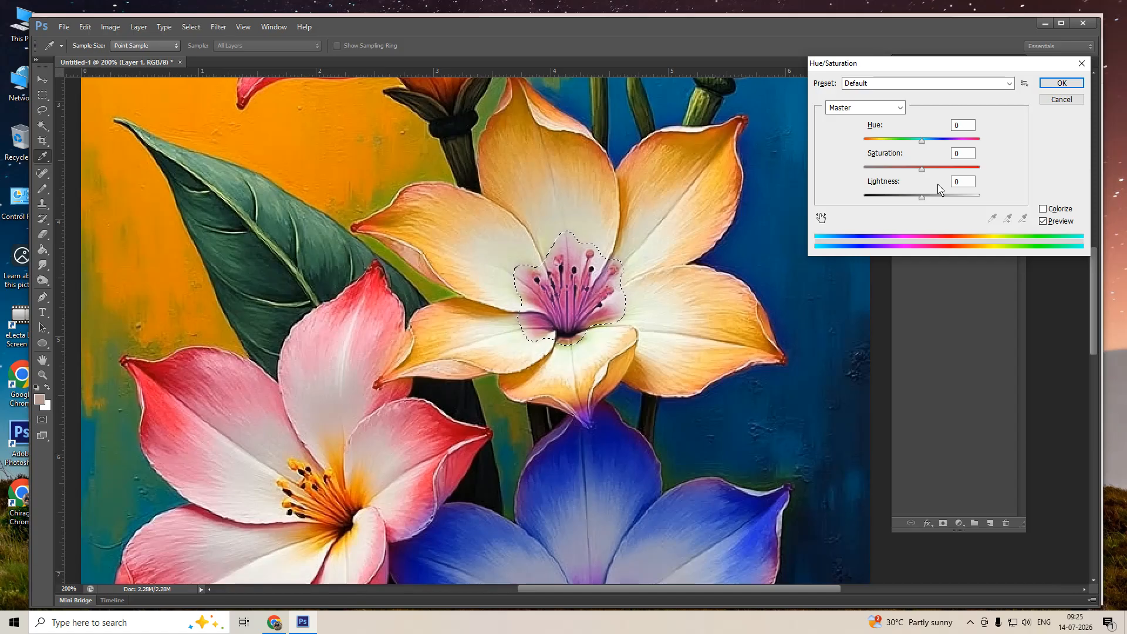
key("Escape")
key("alt+i")
key("j")
key("s")
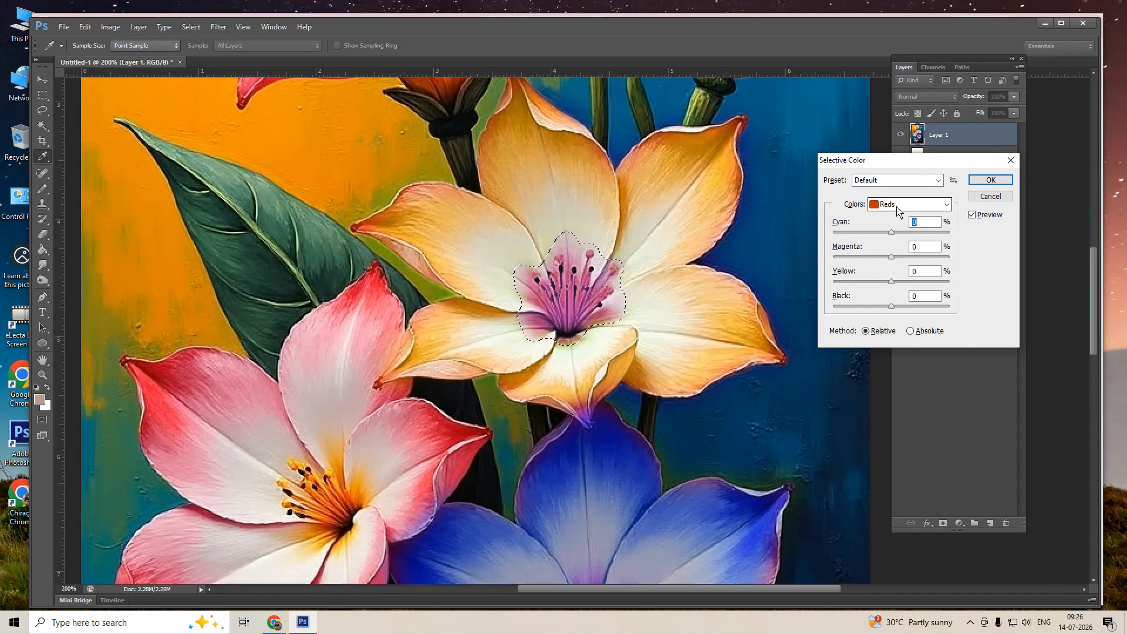
key("Escape")
key("p")
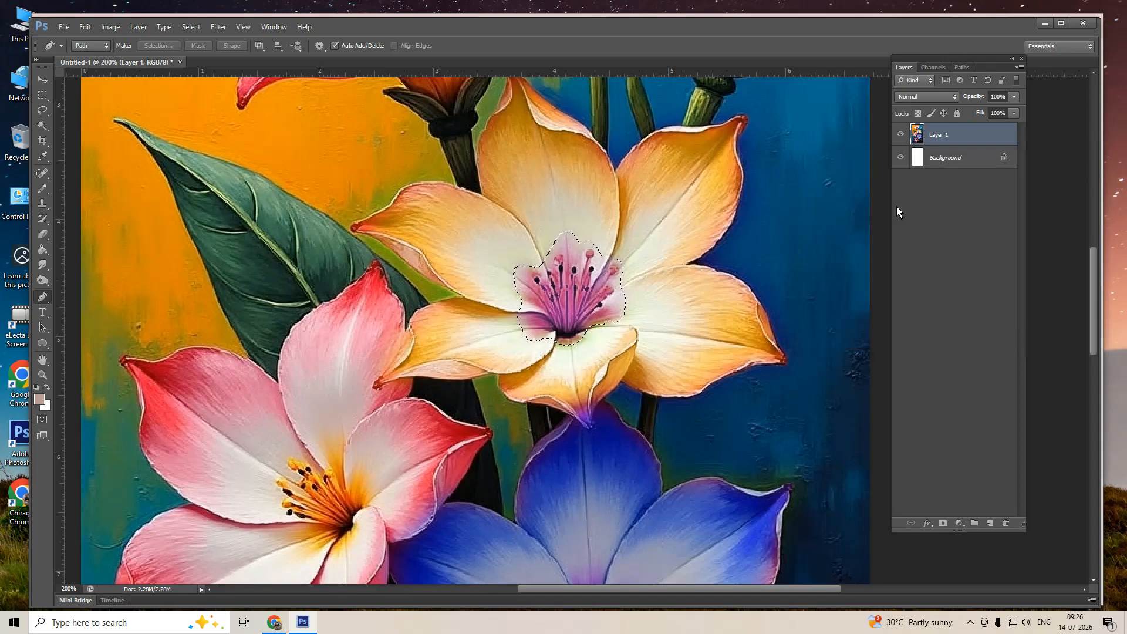
key("alt+i")
key("a")
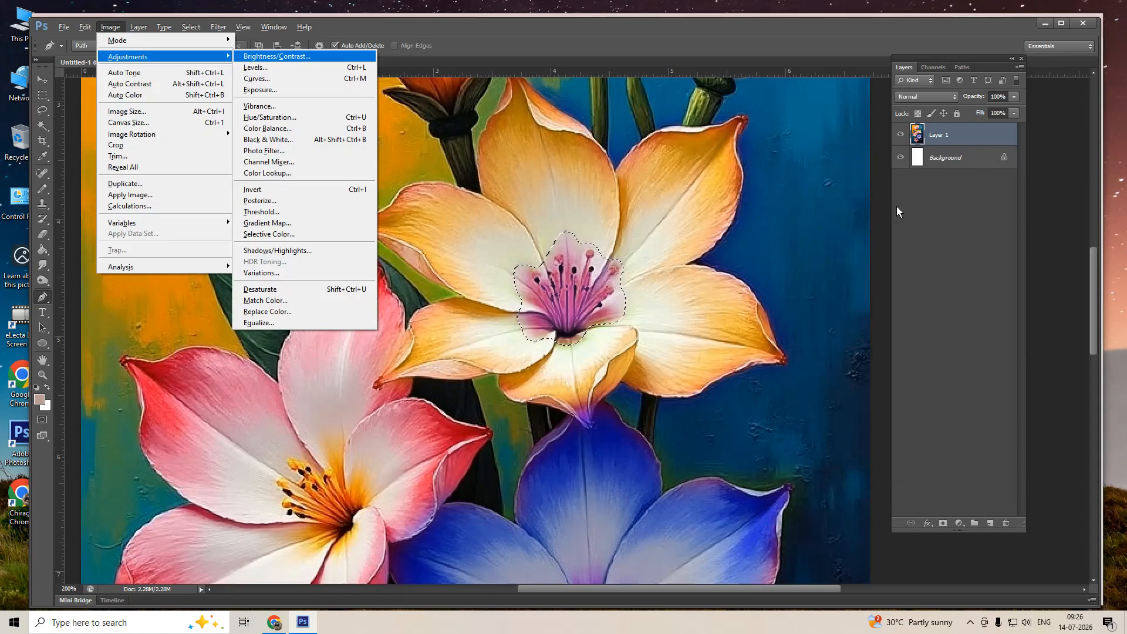
key("Escape")
key("Escape")
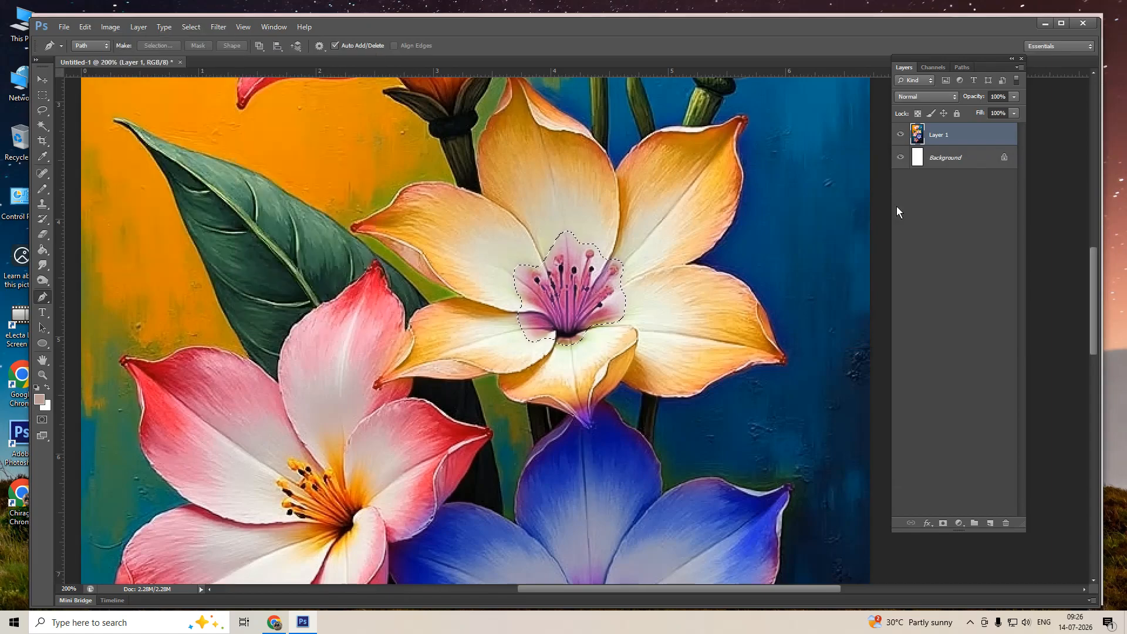
key("alt+i")
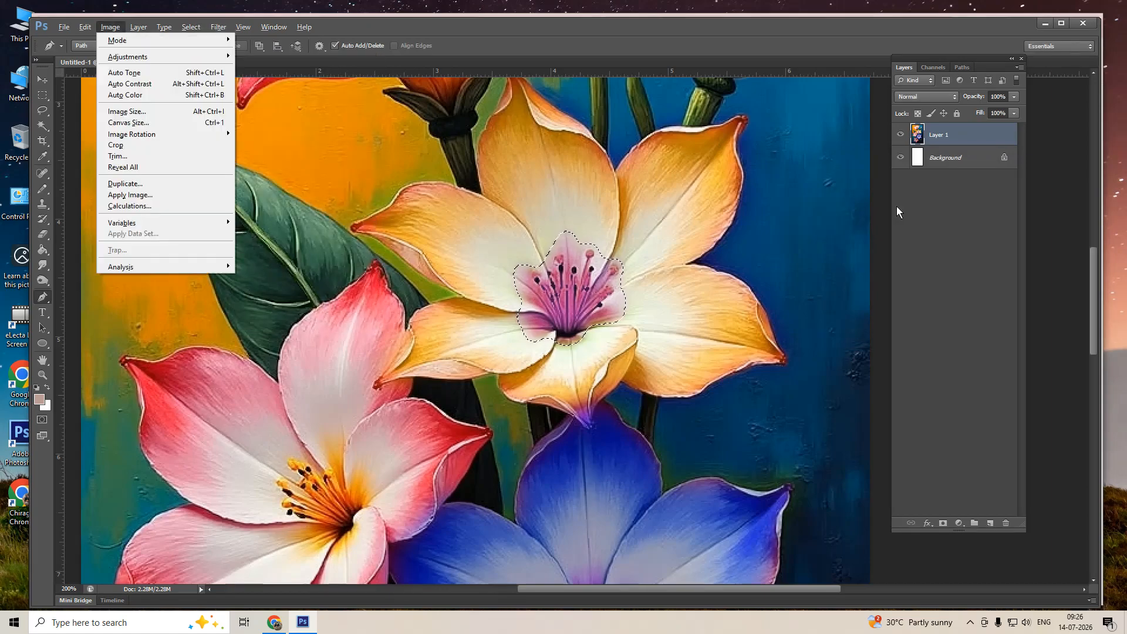
key("i")
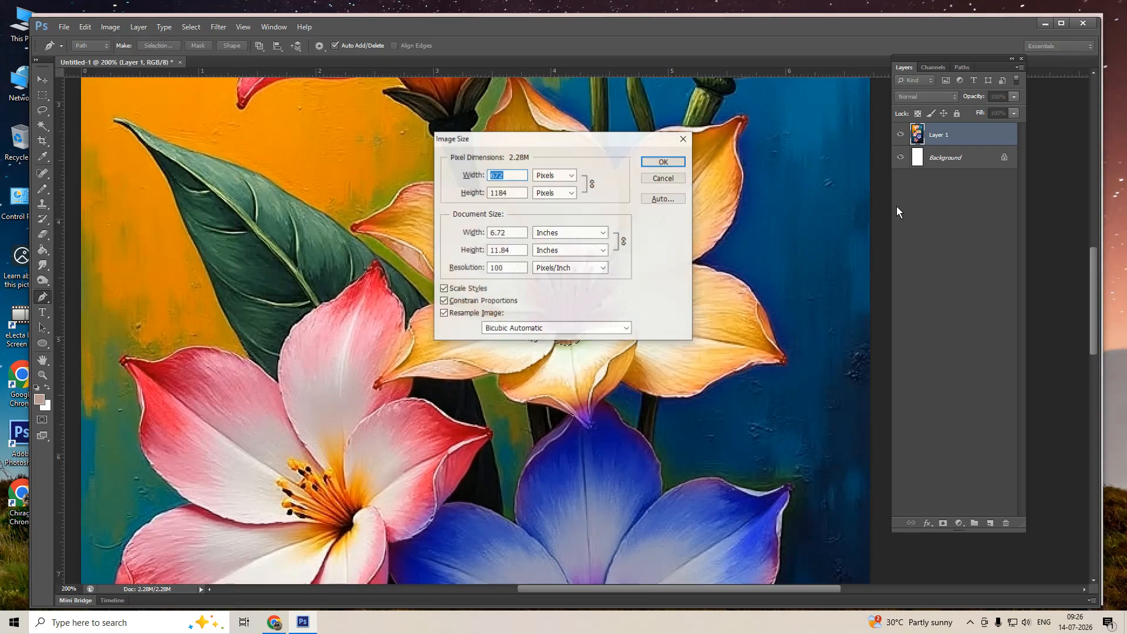
key("Escape")
- Adjust the Magentas of the flower centre with Selective Color, reducing magenta slightly beyond -28% and raising cyan a little
key("alt+i")
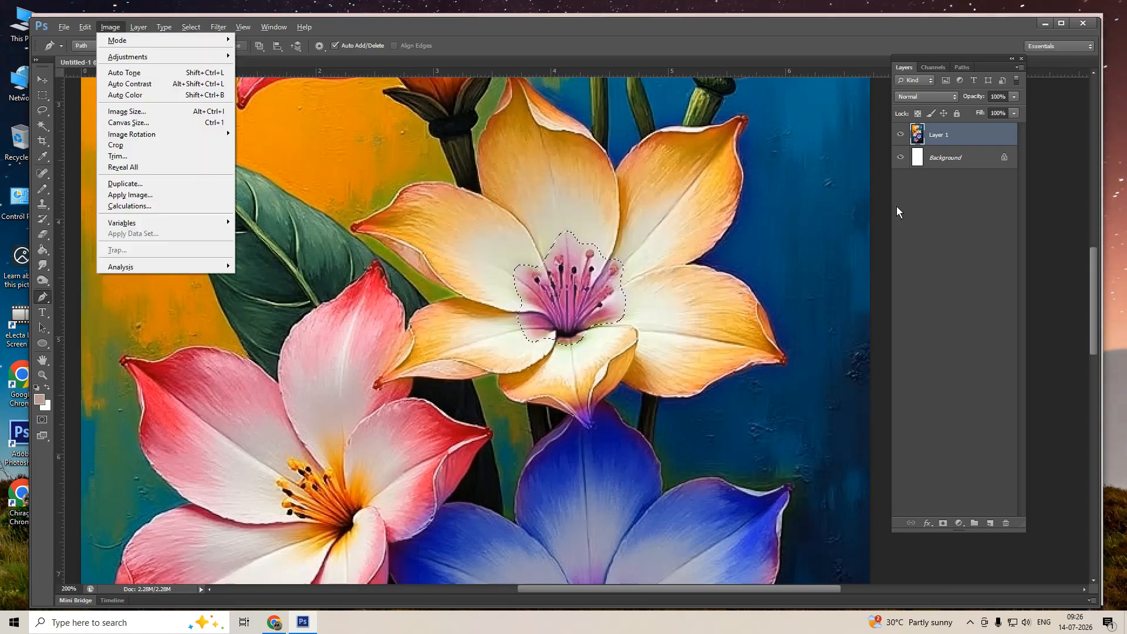
key("j")
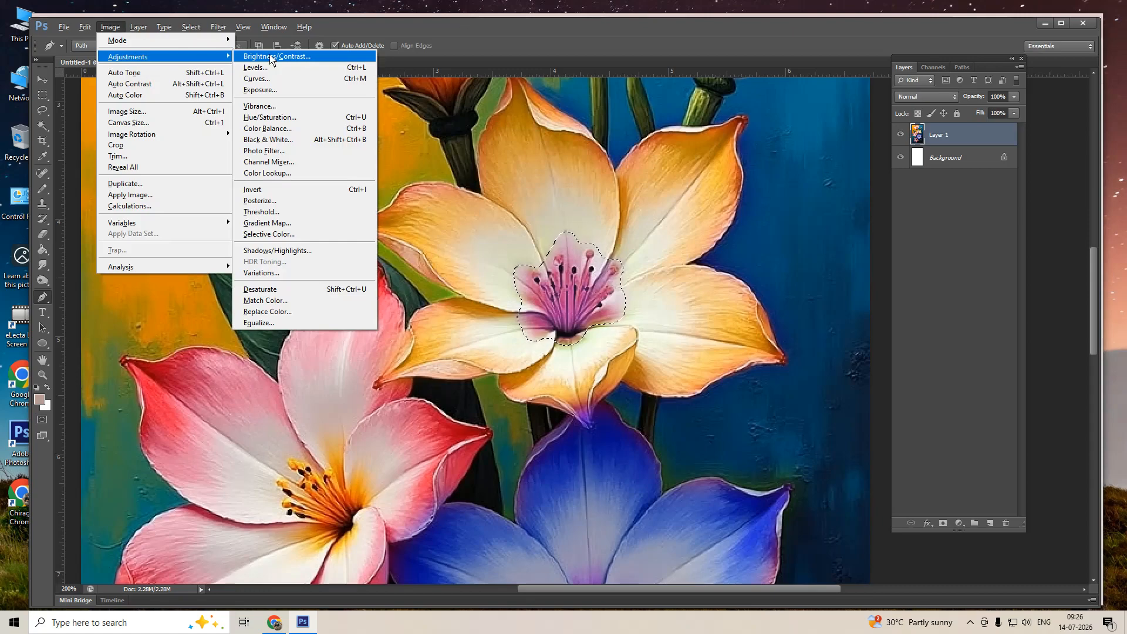
mouse_move(128, 58)
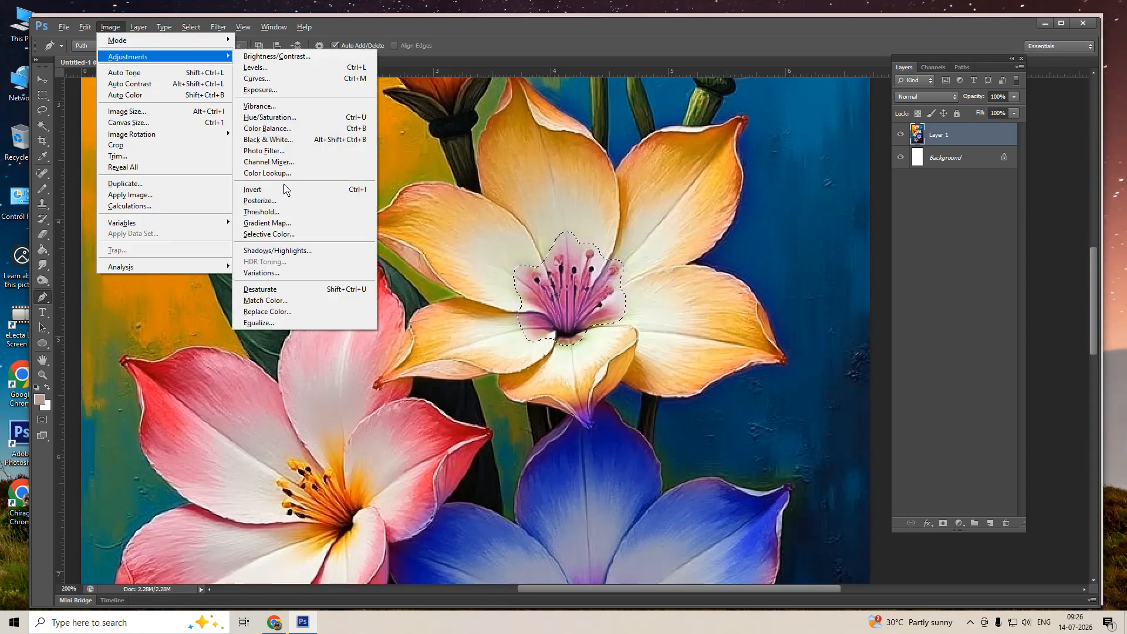
left_click(283, 235)
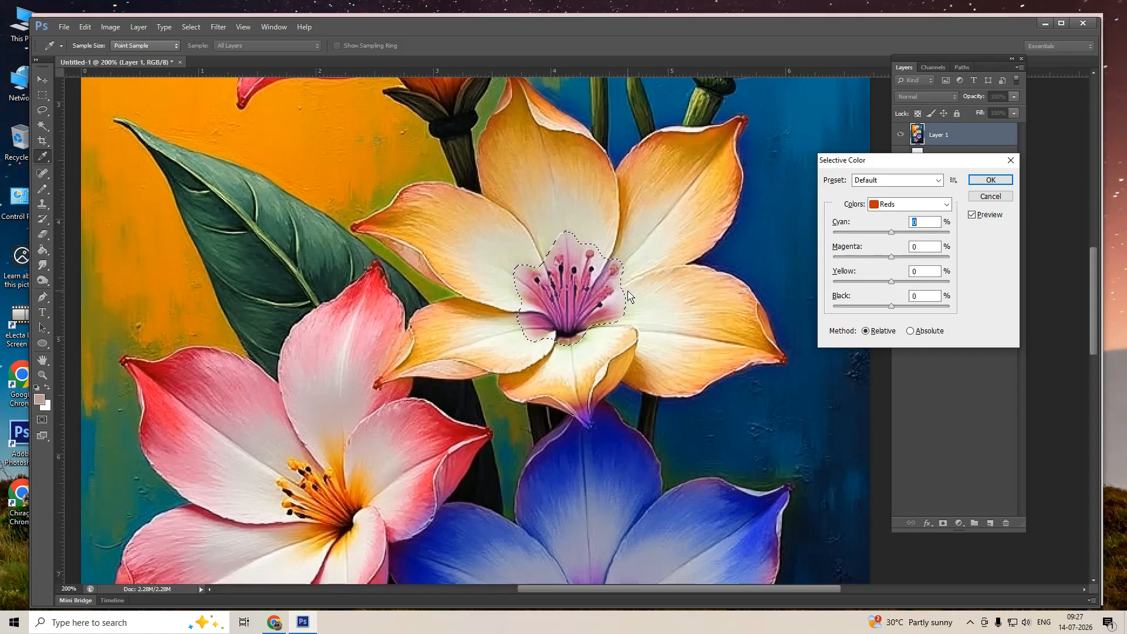
left_click(884, 205)
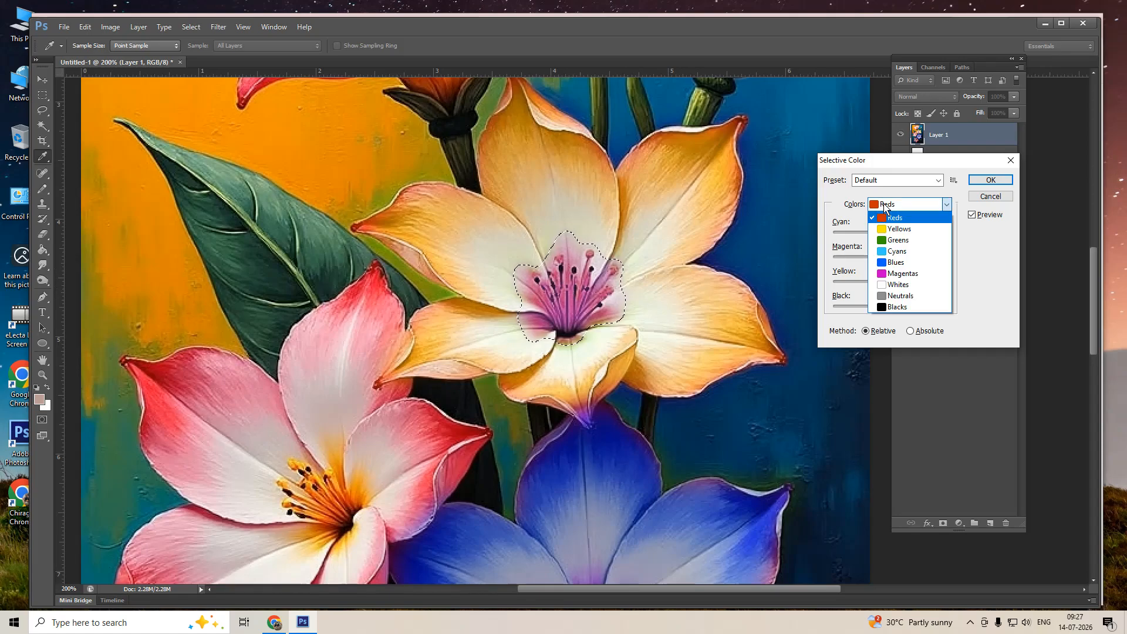
left_click(847, 195)
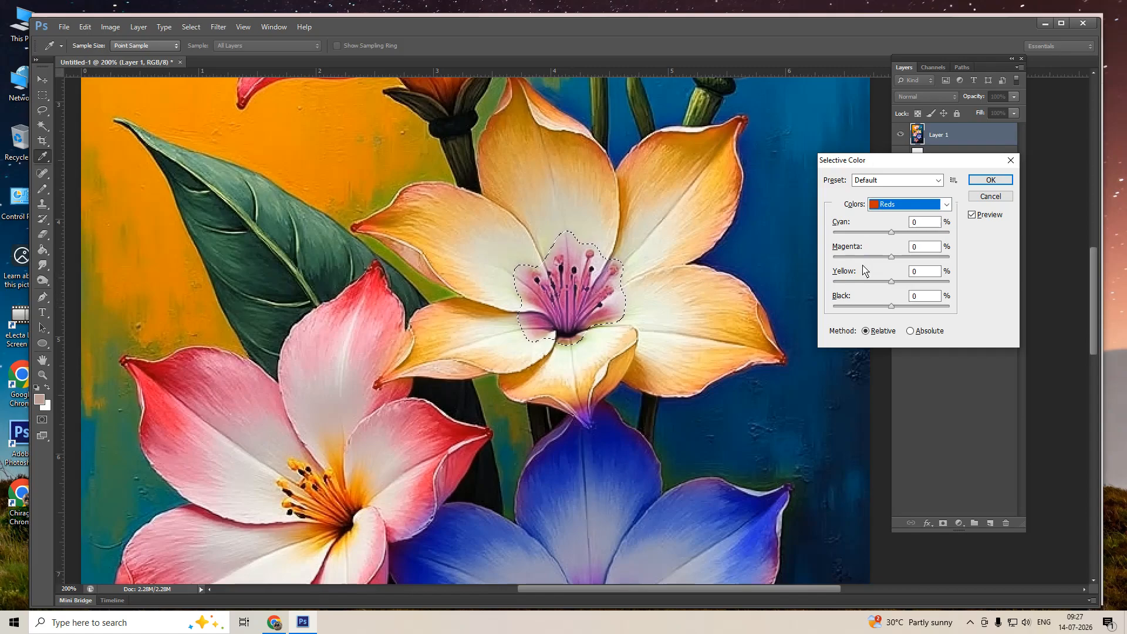
left_click(892, 205)
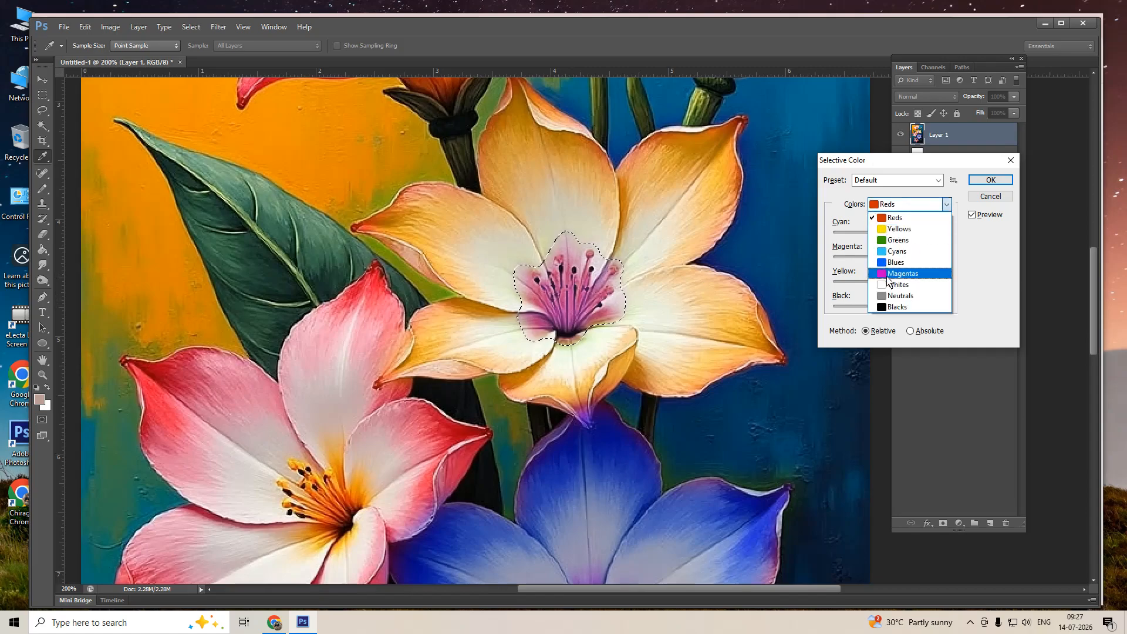
left_click(889, 280)
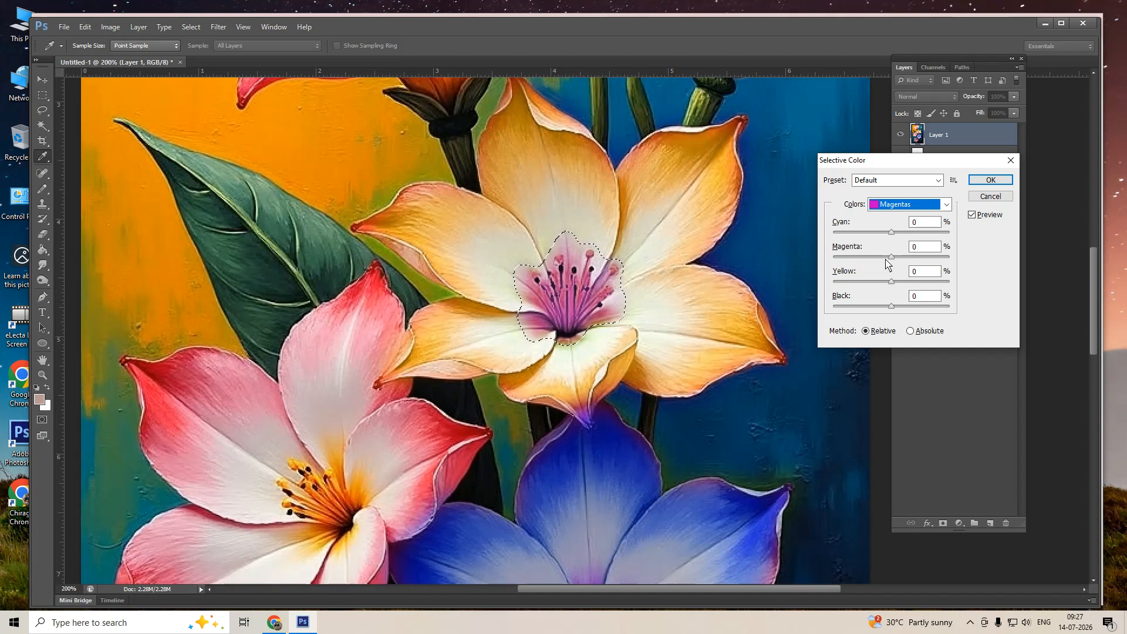
mouse_move(888, 258)
left_mouse_down()
mouse_move(852, 263)
mouse_move(873, 260)
left_mouse_up()
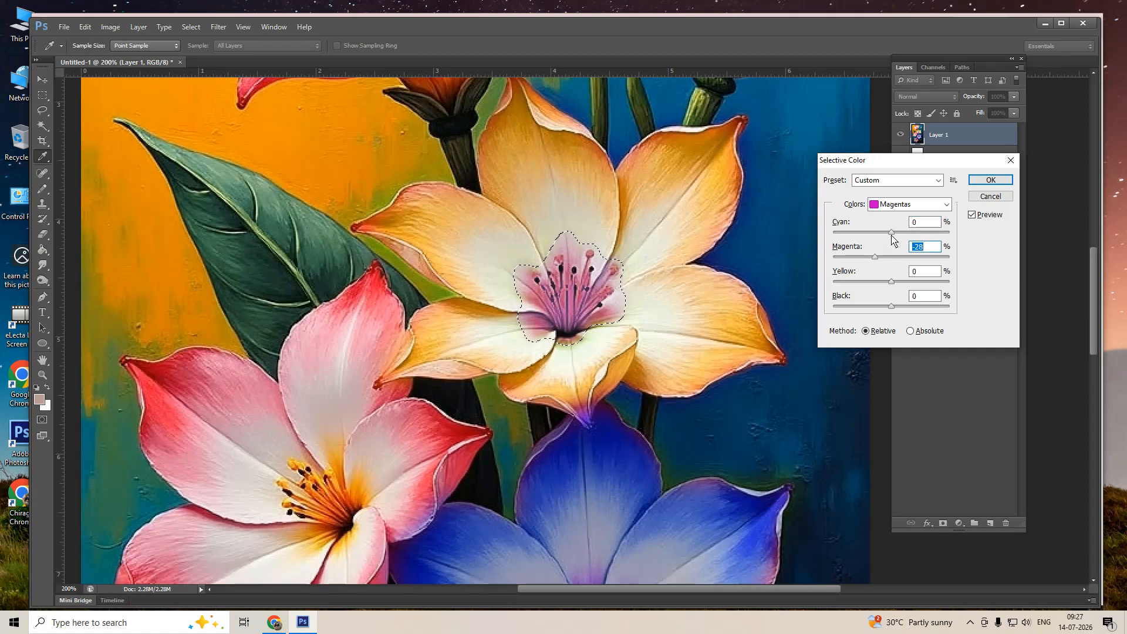
mouse_move(891, 231)
left_mouse_down()
mouse_move(851, 233)
mouse_move(928, 232)
mouse_move(853, 237)
mouse_move(913, 235)
mouse_move(900, 235)
left_mouse_up()
left_click_drag(874, 257, 870, 261)
- Adjust the Blacks in Selective Color to cyan -30%, magenta -1% and yellow -7%, apply the adjustment, and deselect the flower centre
left_click(907, 204)
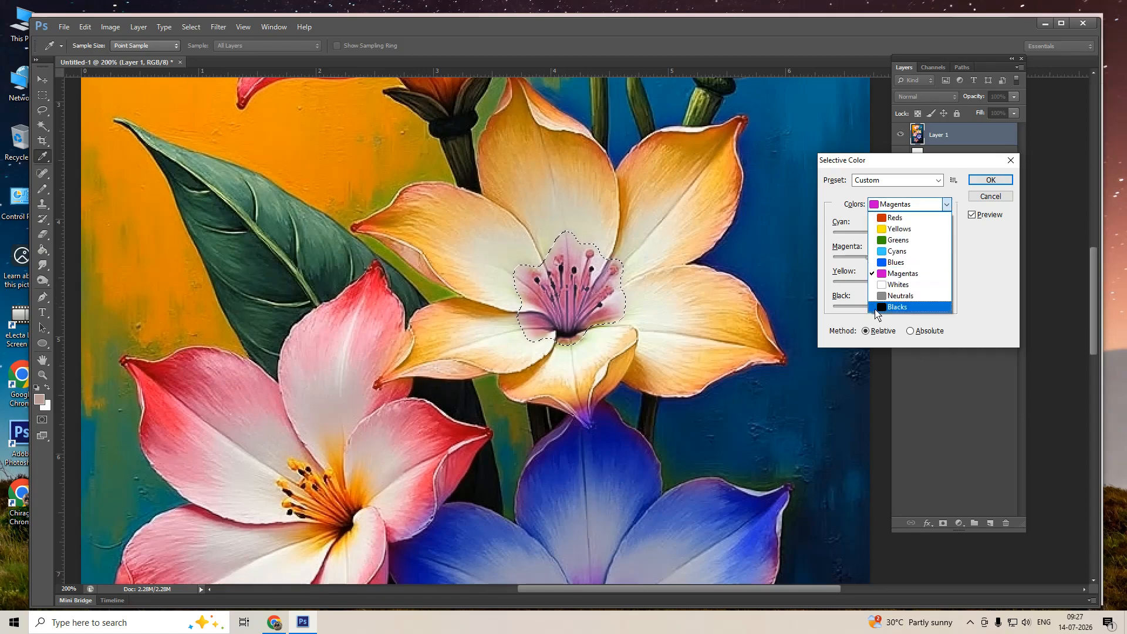
left_click(882, 304)
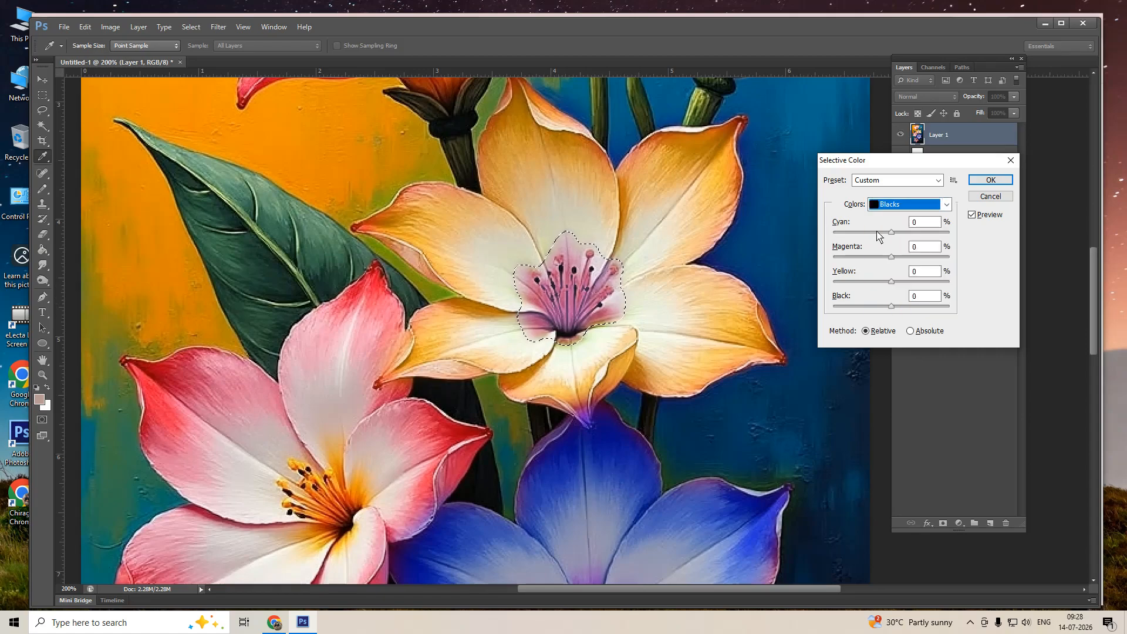
left_click_drag(883, 233, 872, 235)
left_click_drag(891, 283, 888, 286)
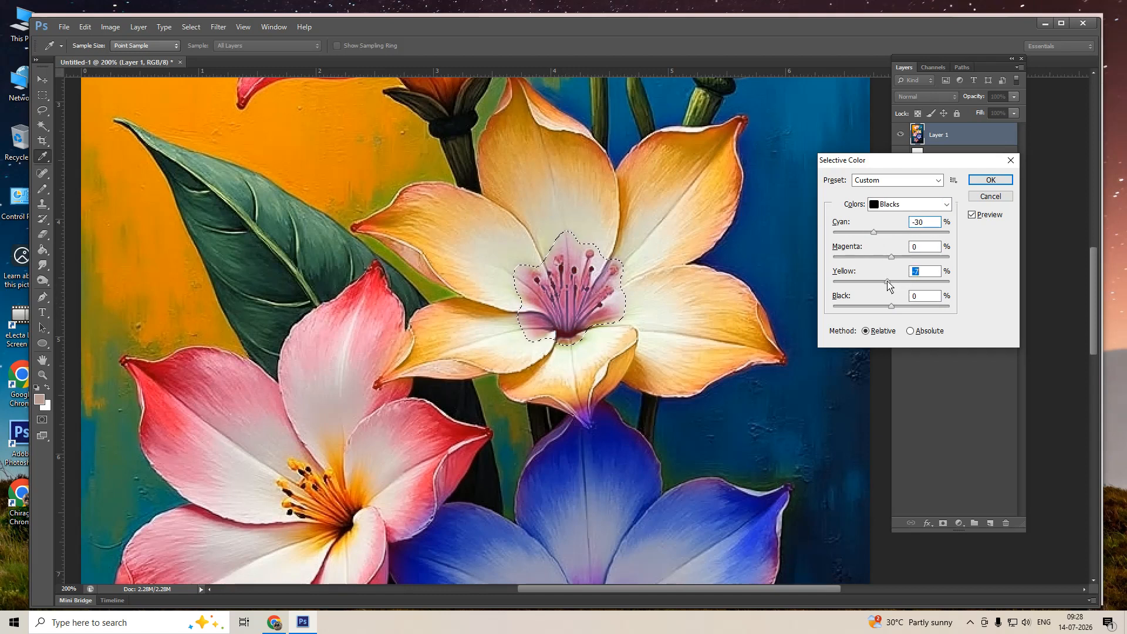
left_click_drag(892, 257, 890, 257)
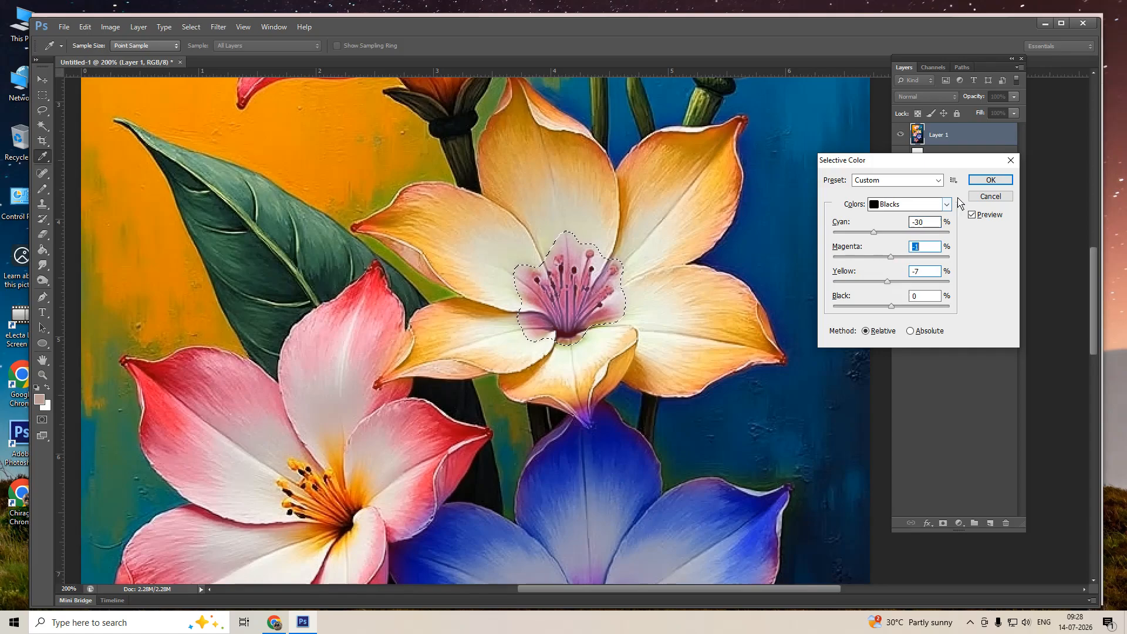
left_click(990, 180)
key("p")
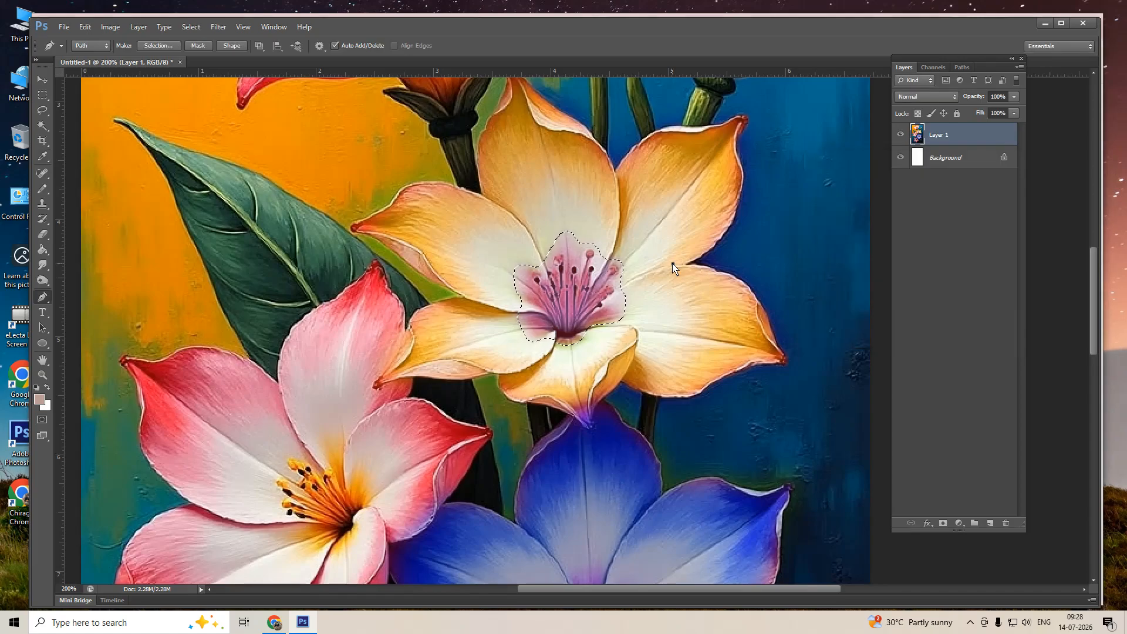
key("ctrl+d")
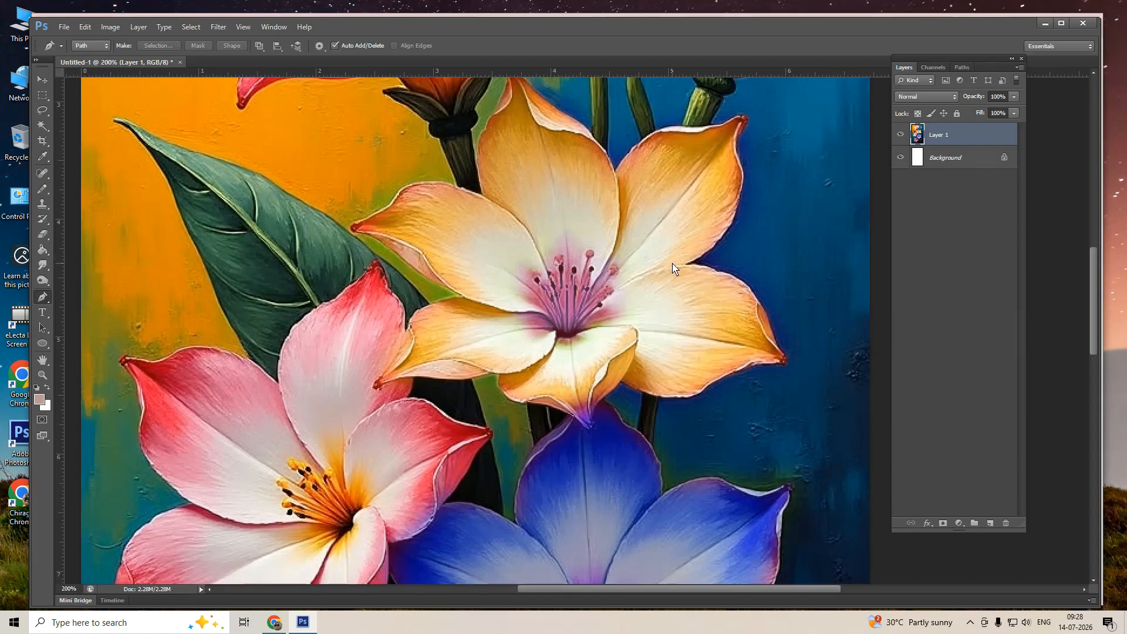
- Lasso the recoloured flower centre again, feather the selection by 5 pixels, and deselect it
key("l")
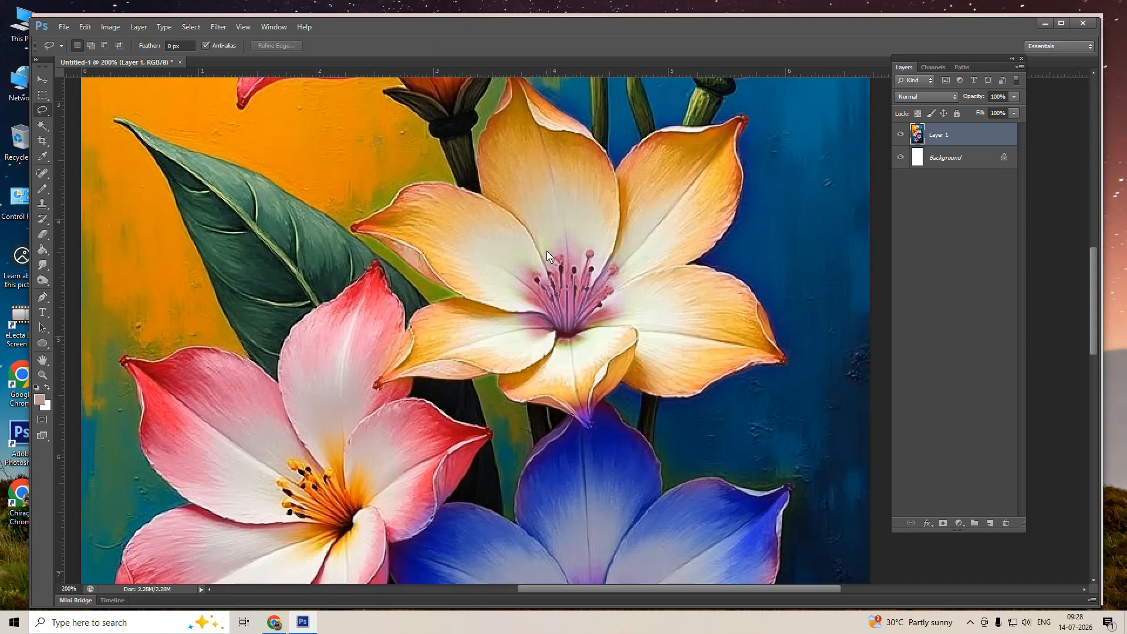
mouse_move(575, 245)
left_mouse_down()
mouse_move(610, 257)
mouse_move(621, 279)
mouse_move(594, 325)
left_mouse_up()
left_click_drag(517, 290, 550, 258)
right_click(551, 259)
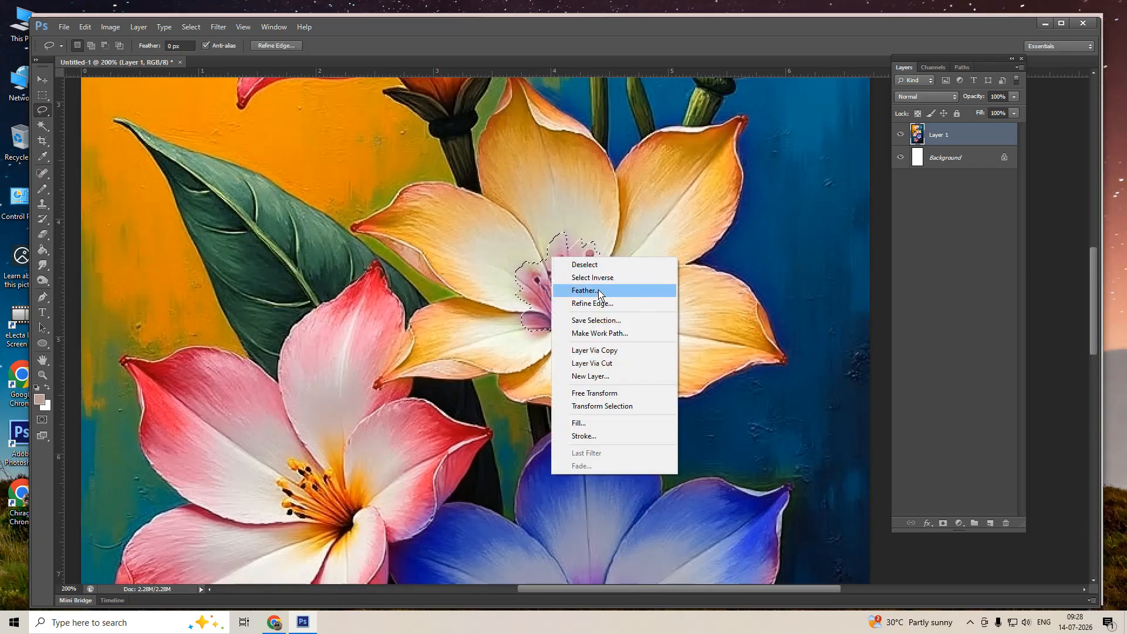
left_click(599, 292)
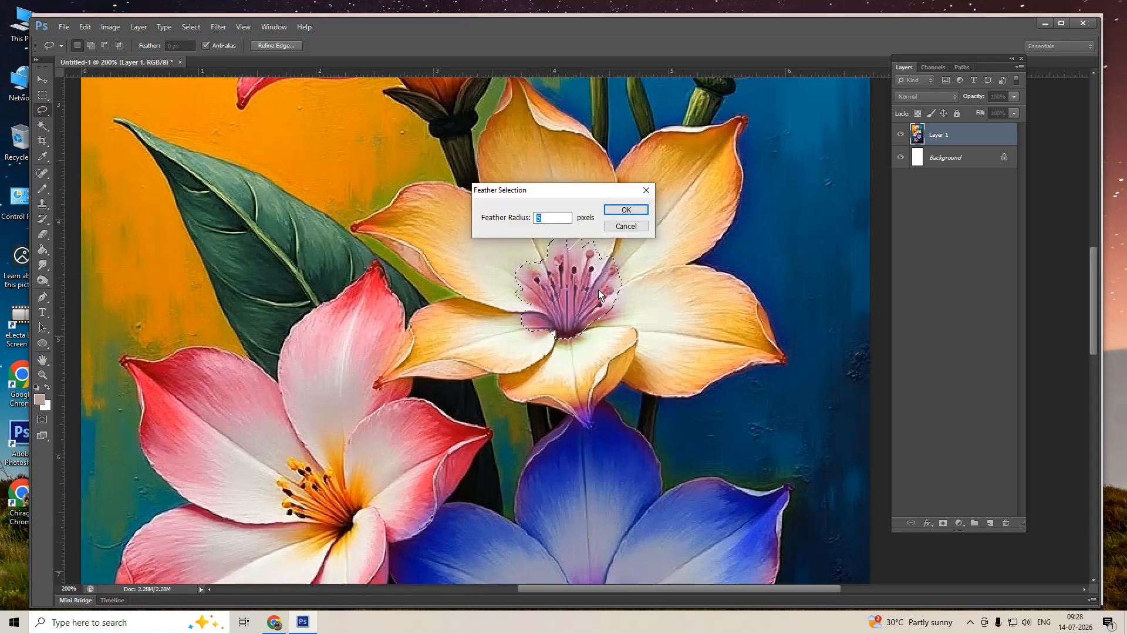
key("Return")
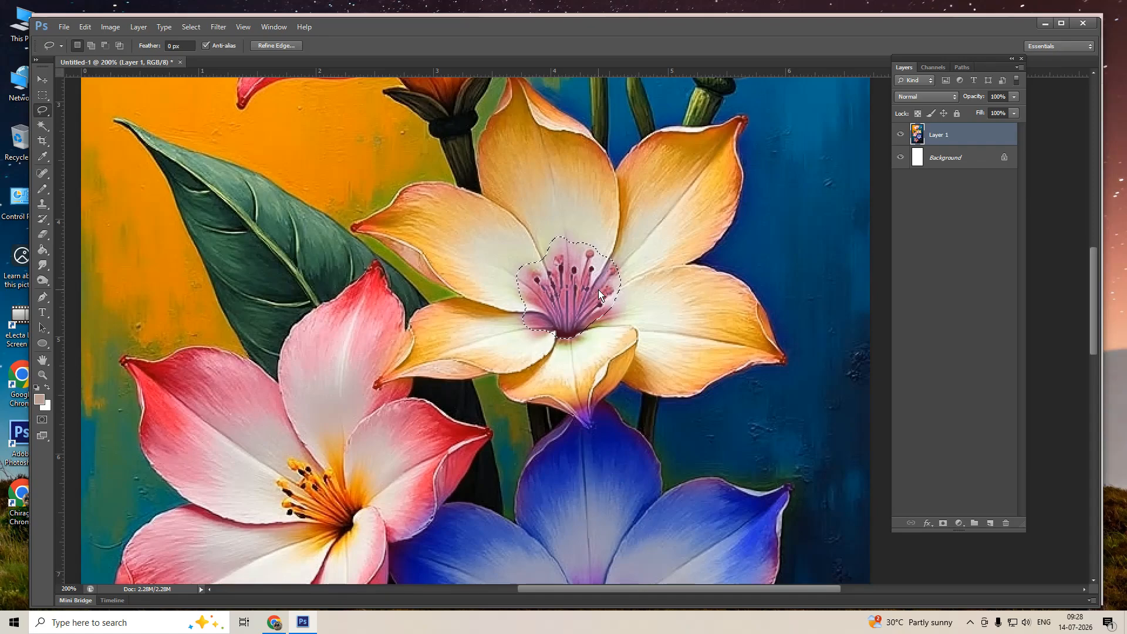
key("ctrl+d")
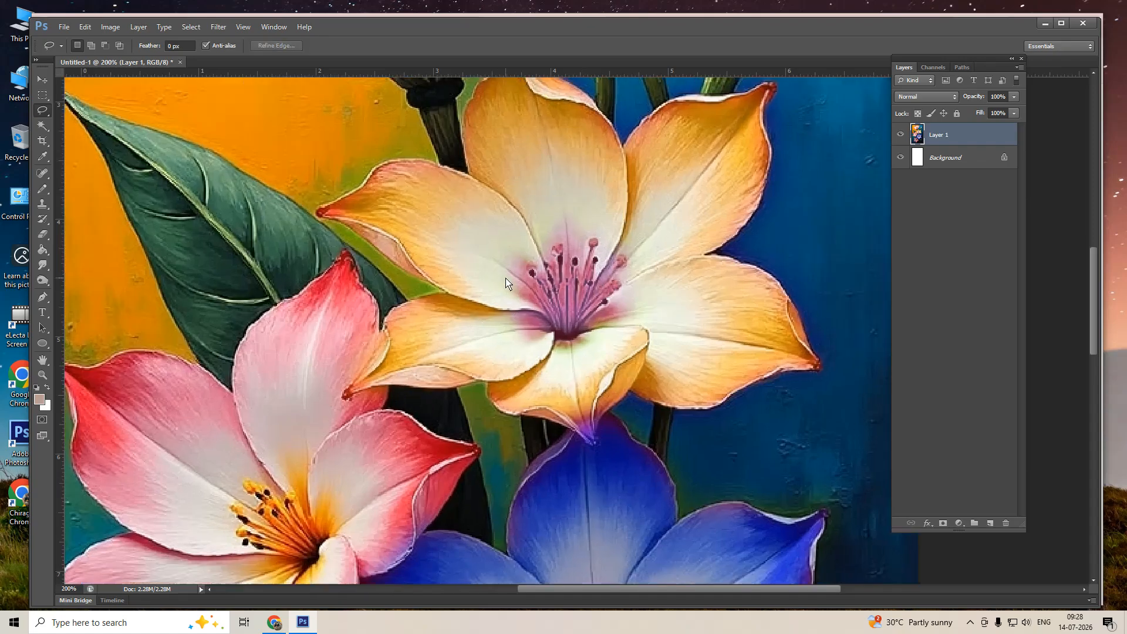
- Lasso the pale inner area of the orange flower's upper-left petal and feather the selection by 10 pixels
scroll(575, 284, "up", 3)
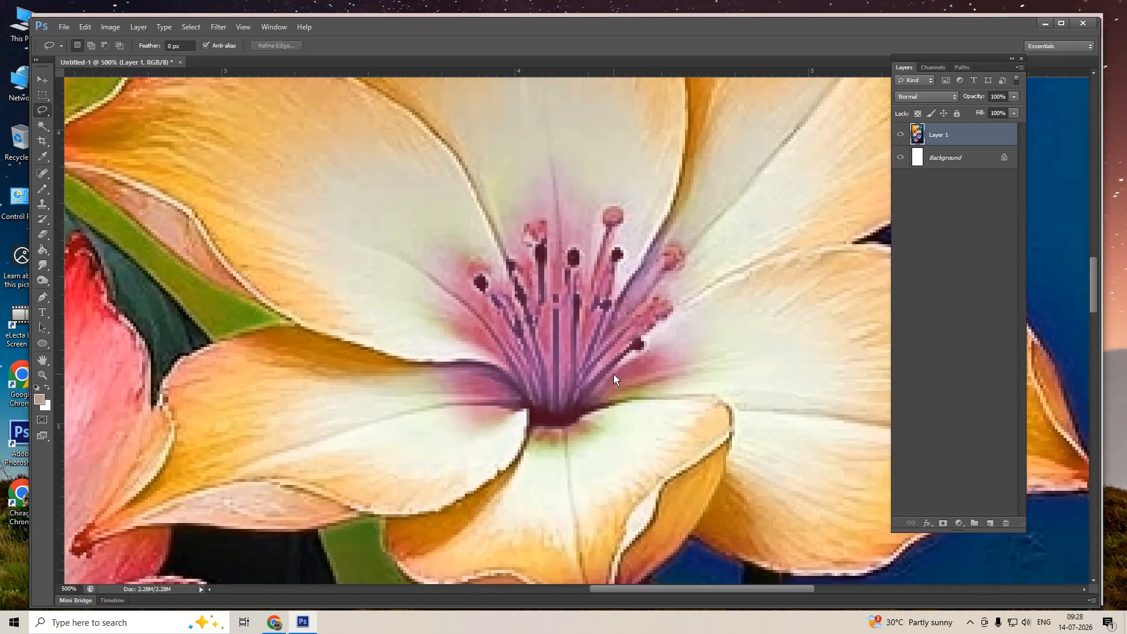
scroll(614, 375, "down", 4)
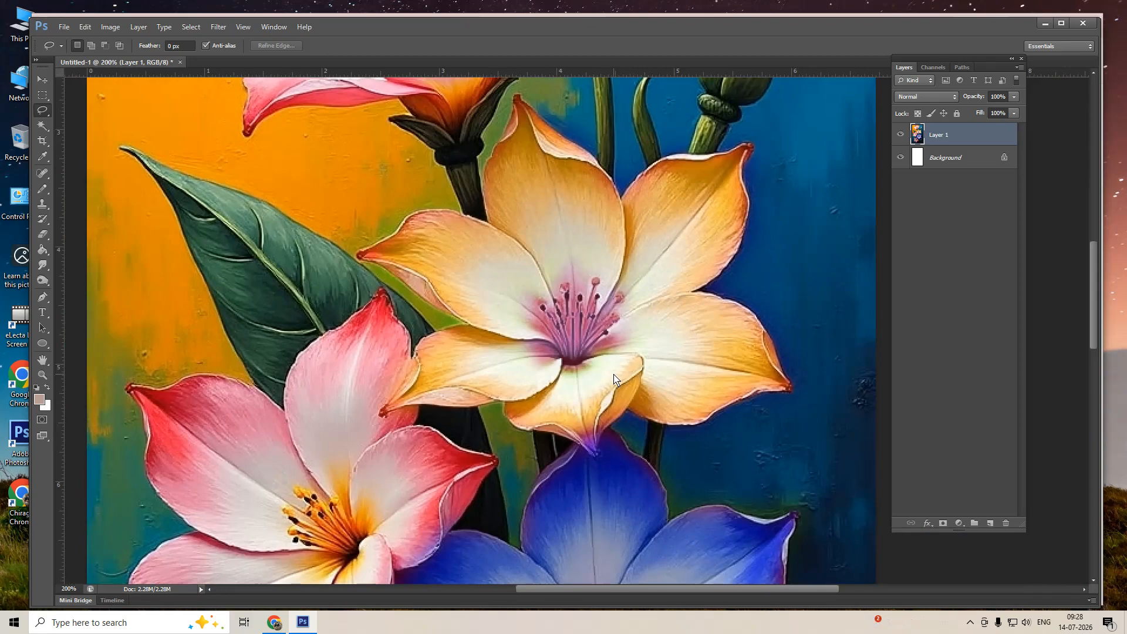
scroll(524, 312, "up", 2)
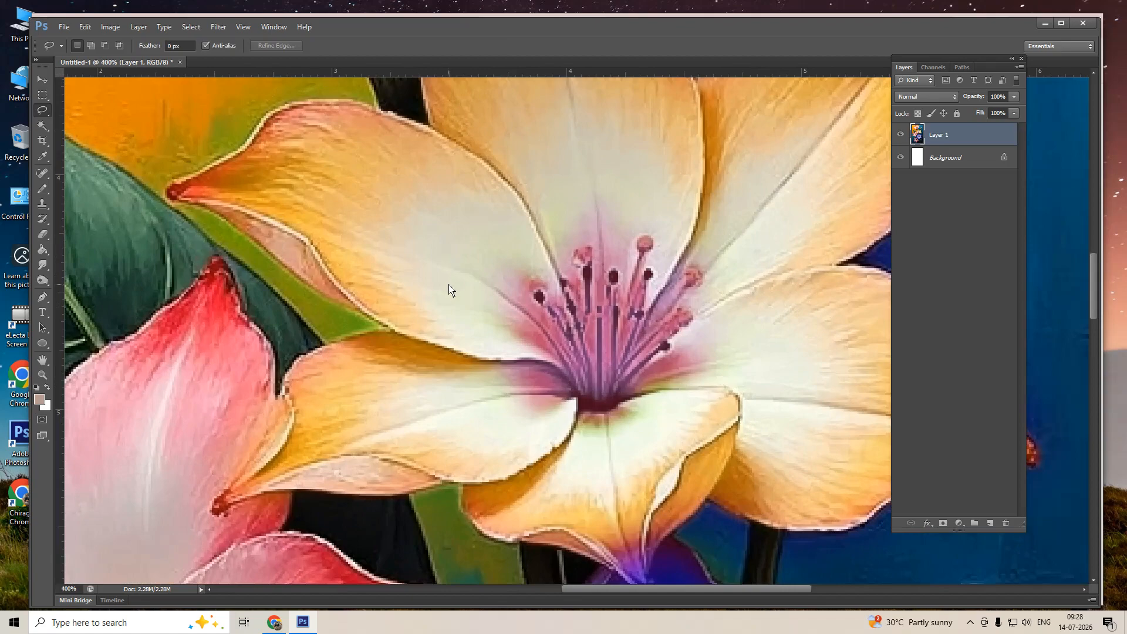
mouse_move(448, 175)
left_mouse_down()
mouse_move(524, 202)
mouse_move(559, 283)
mouse_move(488, 268)
mouse_move(499, 294)
left_mouse_up()
mouse_move(432, 340)
left_mouse_down()
mouse_move(354, 236)
mouse_move(432, 187)
left_mouse_up()
right_click(434, 189)
left_click(468, 222)
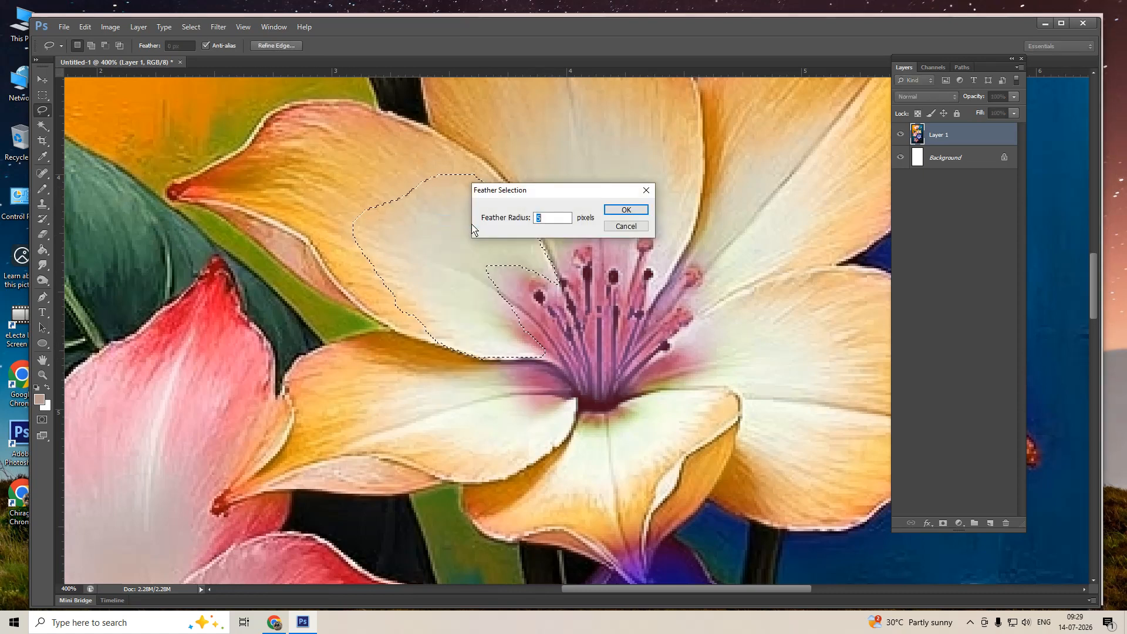
type("10")
key("Return")
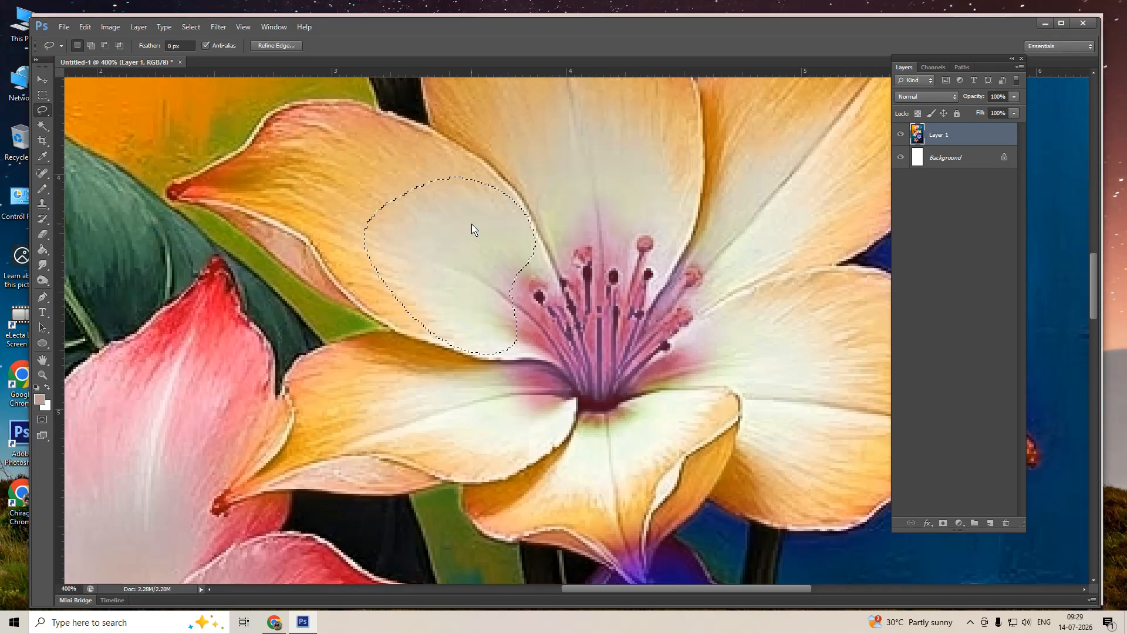
- Try darkening the feathered petal area by lowering the midtones in Curves, and deselect it
key("ctrl+m")
left_click_drag(995, 259, 1008, 273)
key("Return")
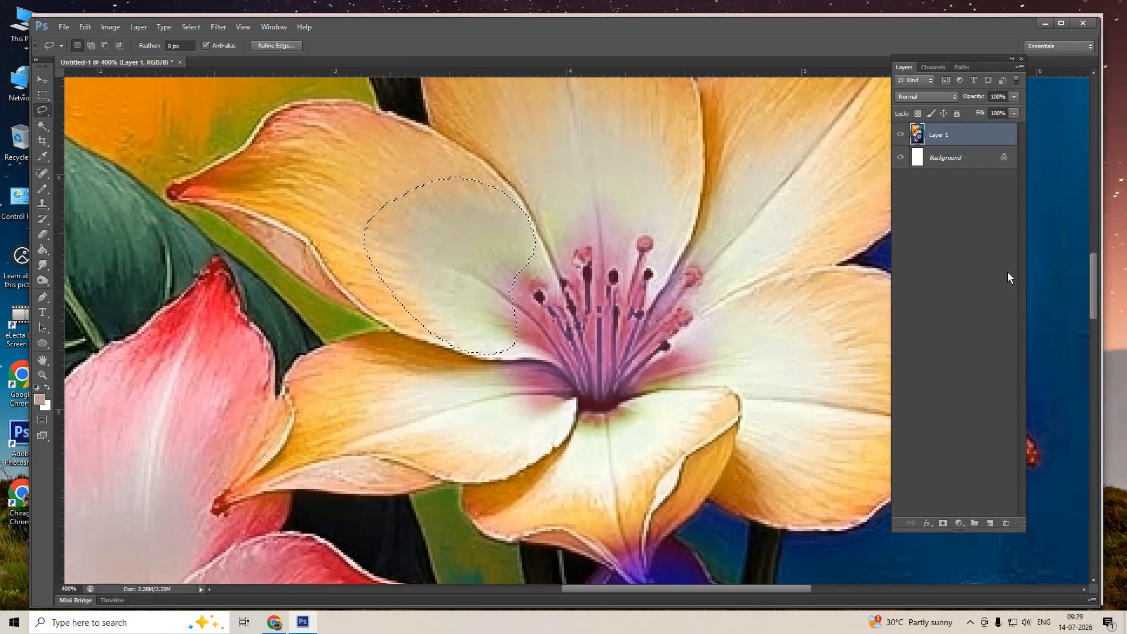
key("ctrl+d")
key("ctrl+minus")
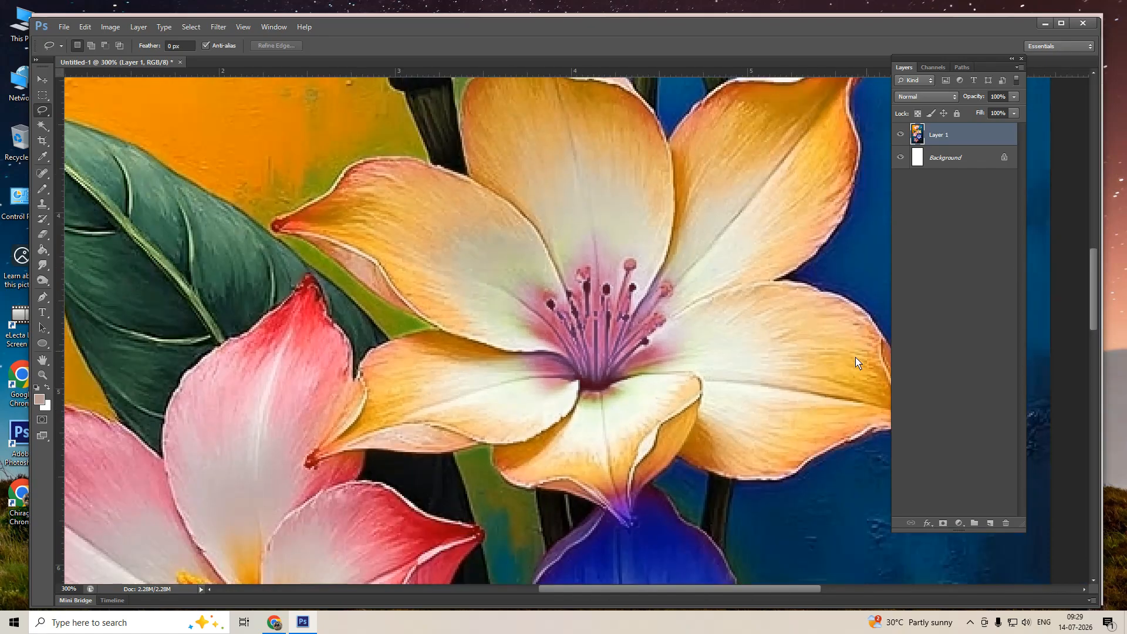
left_click_drag(484, 338, 435, 398)
key("ctrl+minus")
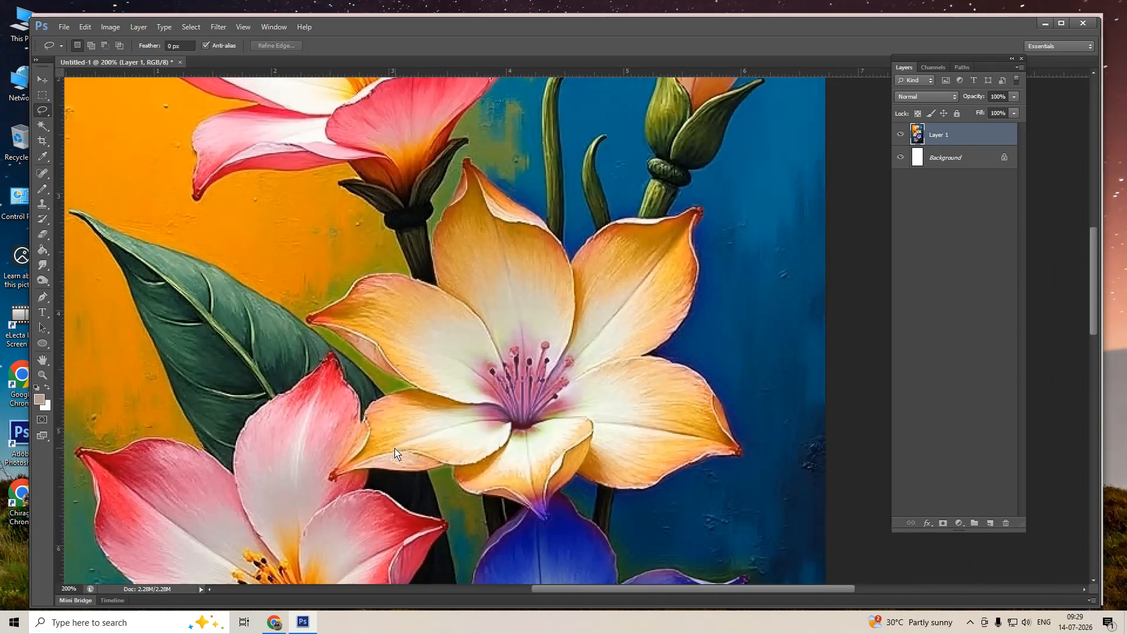
- Lasso the pale inner areas of all six petals of the orange flower into one combined selection
mouse_move(394, 452)
left_mouse_down()
mouse_move(424, 447)
mouse_move(456, 462)
mouse_move(507, 446)
mouse_move(513, 429)
mouse_move(450, 415)
mouse_move(403, 444)
left_mouse_up()
key("shift")
mouse_move(449, 322)
left_mouse_down()
mouse_move(489, 338)
mouse_move(500, 359)
mouse_move(468, 356)
mouse_move(488, 403)
mouse_move(446, 396)
mouse_move(414, 363)
mouse_move(428, 311)
left_mouse_up()
mouse_move(488, 331)
left_mouse_down()
mouse_move(490, 288)
mouse_move(510, 267)
mouse_move(544, 289)
mouse_move(559, 315)
mouse_move(550, 383)
mouse_move(550, 345)
mouse_move(534, 354)
mouse_move(518, 336)
mouse_move(502, 354)
left_mouse_up()
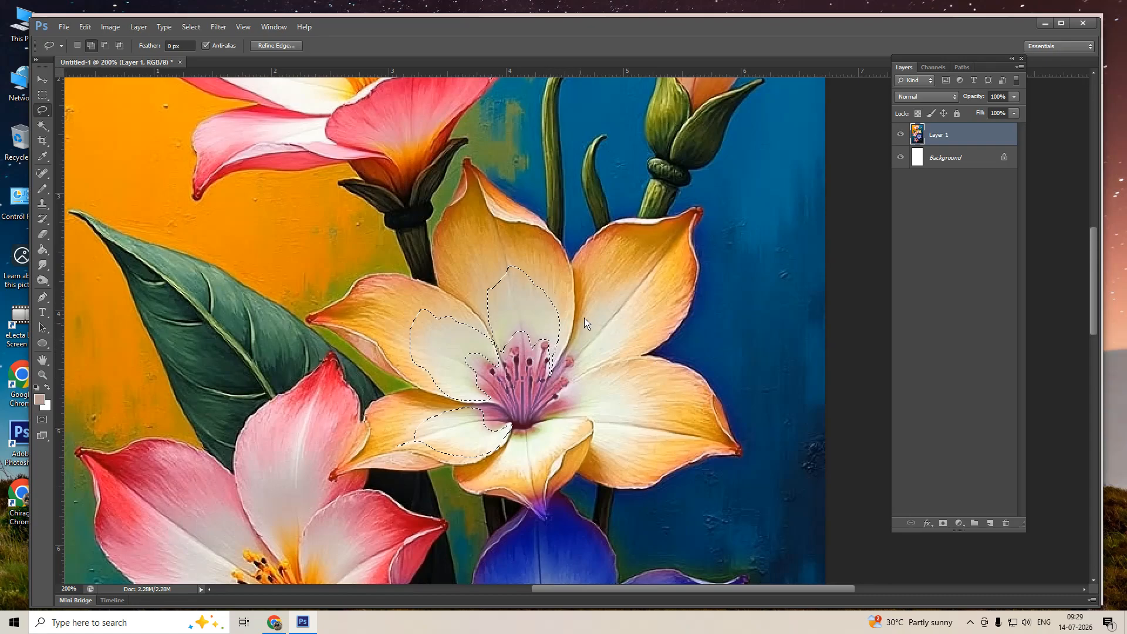
mouse_move(582, 323)
left_mouse_down()
mouse_move(644, 286)
mouse_move(611, 355)
mouse_move(569, 377)
left_mouse_up()
left_click_drag(581, 335, 581, 327)
mouse_move(609, 382)
left_mouse_down()
mouse_move(655, 411)
mouse_move(634, 425)
mouse_move(688, 439)
mouse_move(636, 437)
mouse_move(631, 456)
mouse_move(615, 457)
mouse_move(591, 443)
mouse_move(590, 421)
mouse_move(550, 417)
mouse_move(575, 388)
mouse_move(566, 417)
mouse_move(576, 430)
mouse_move(528, 474)
mouse_move(500, 466)
mouse_move(523, 431)
mouse_move(572, 441)
left_mouse_up()
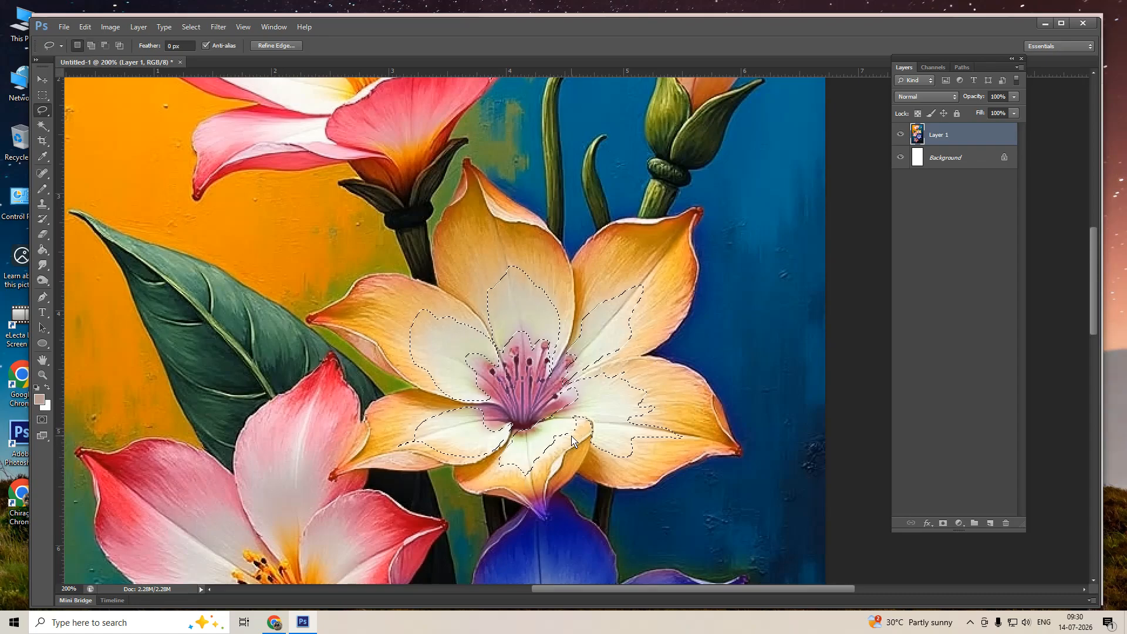
- Feather the combined selection of the petals' inner areas
key("m")
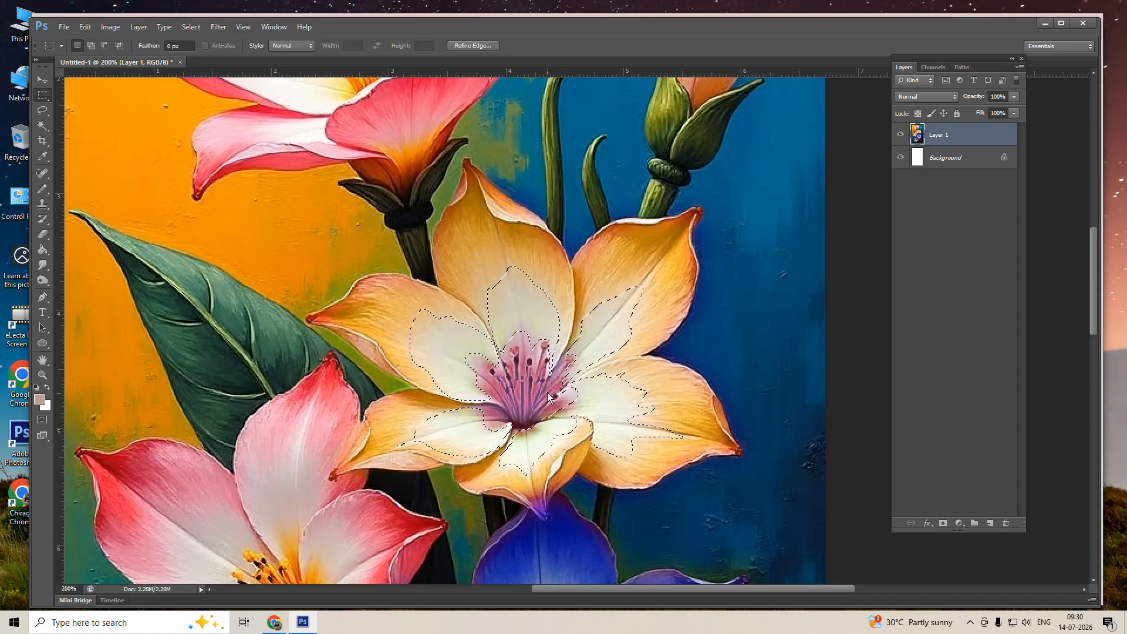
right_click(543, 371)
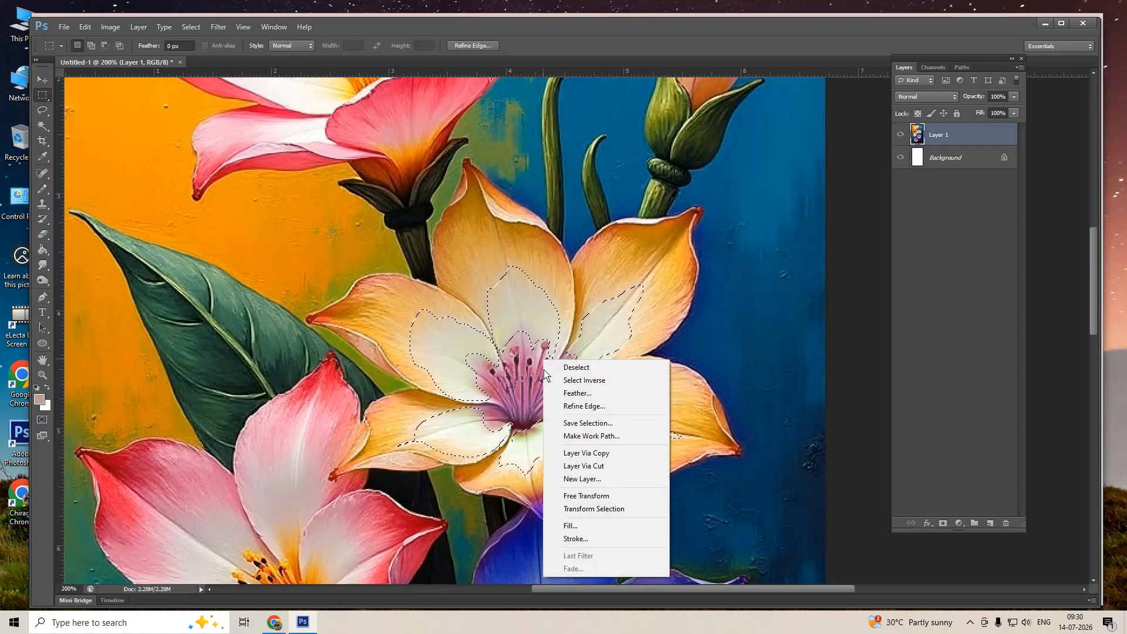
left_click(569, 393)
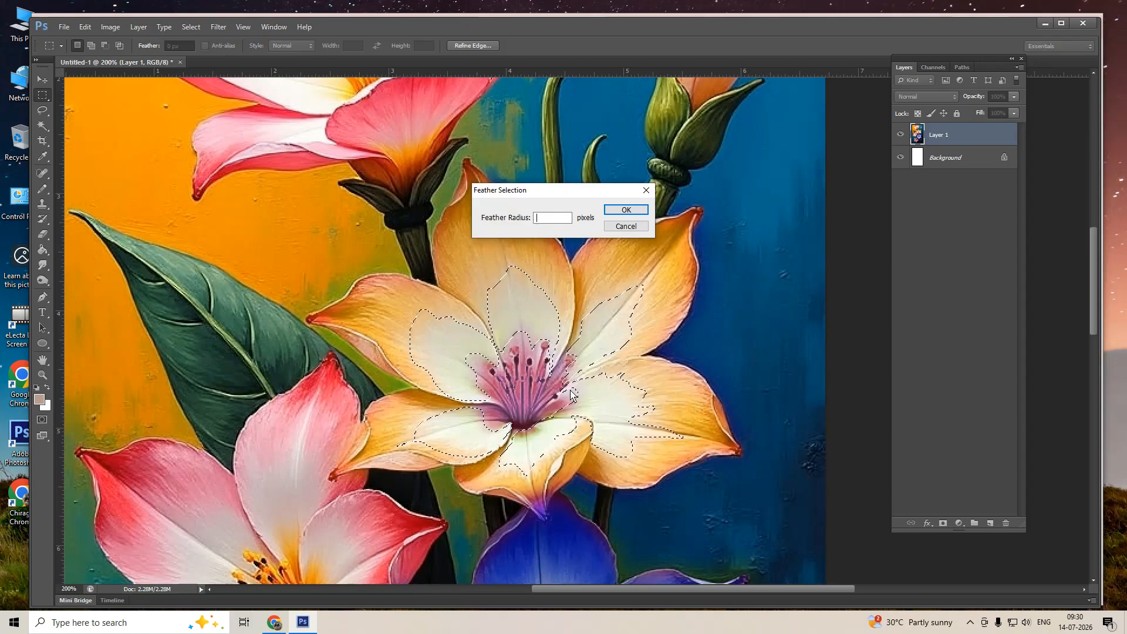
key("Return")
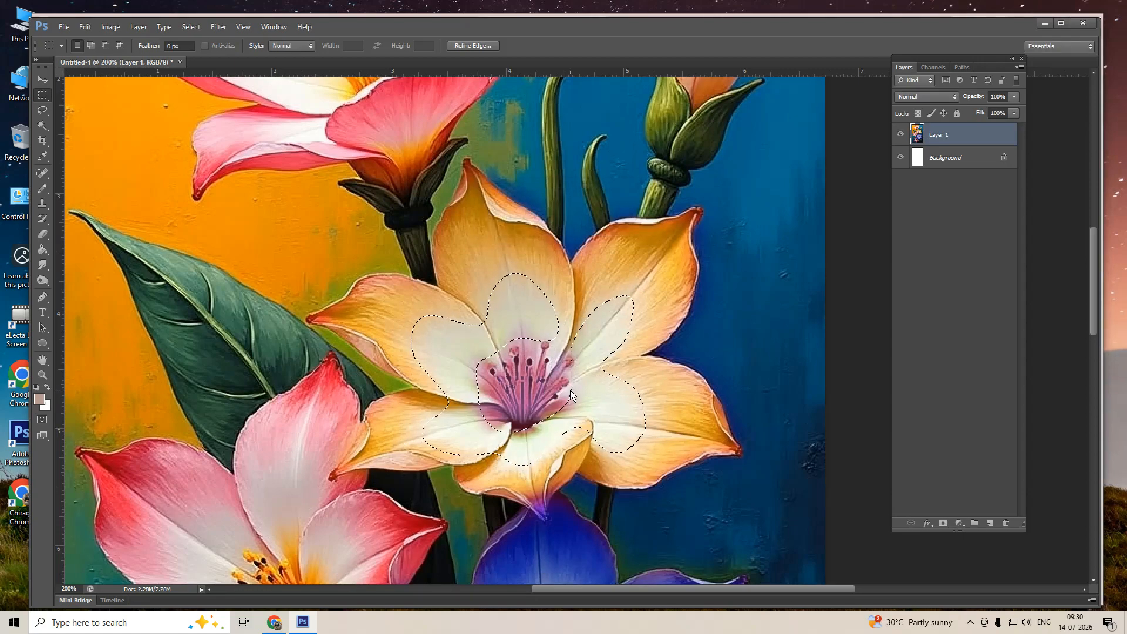
- Try darkening the feathered petal areas by pulling the middle of the RGB curve down in Curves
key("ctrl+m")
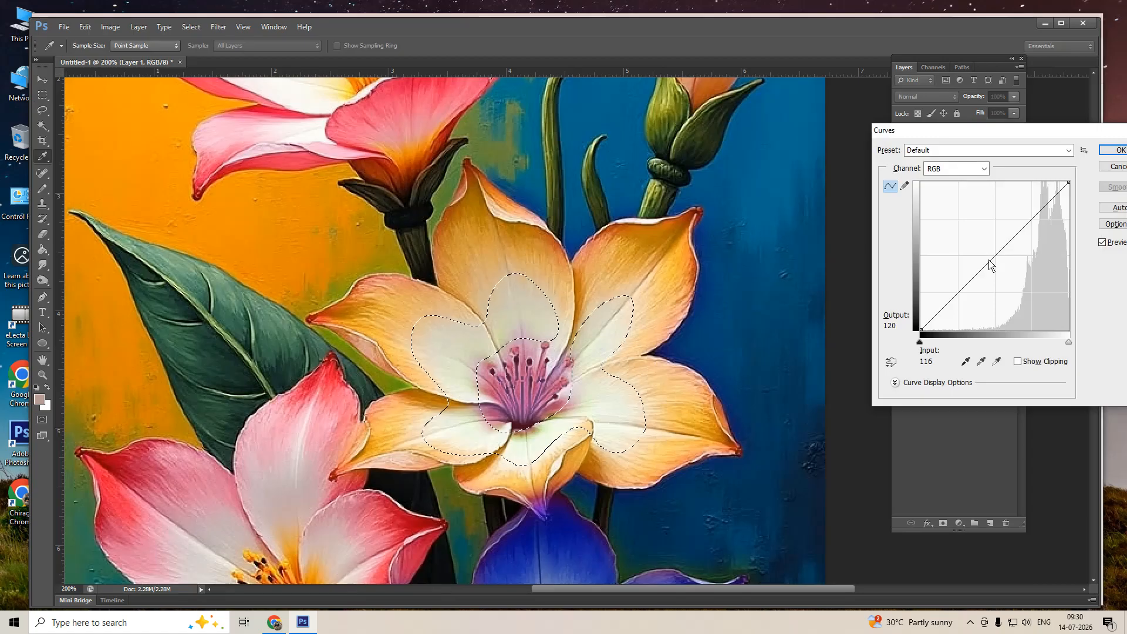
left_click_drag(990, 265, 1013, 286)
key("Return")
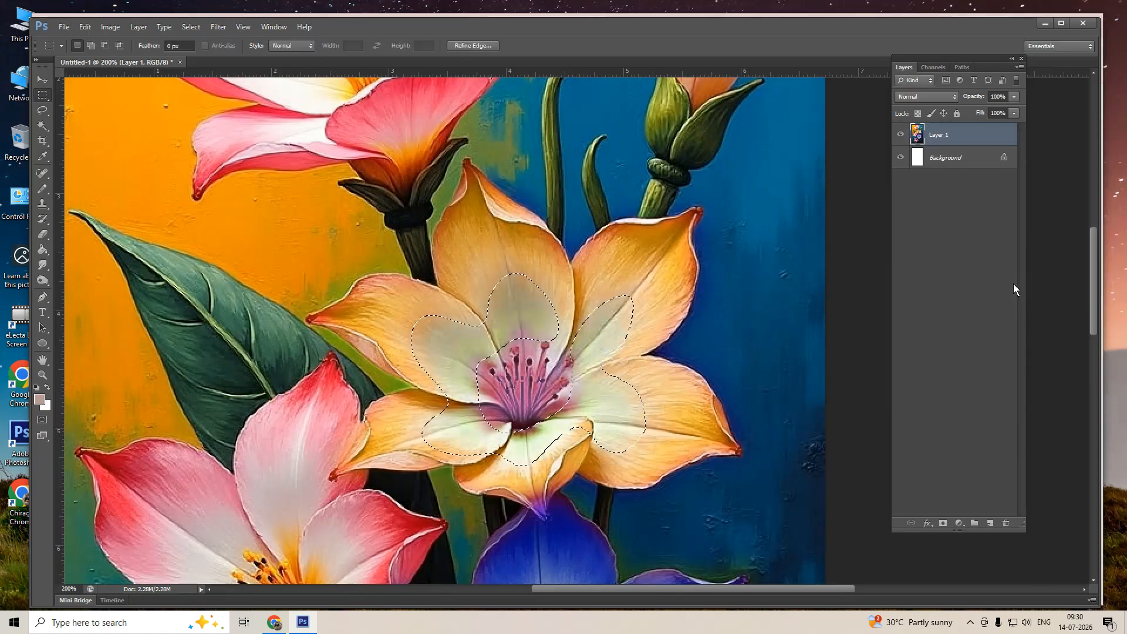
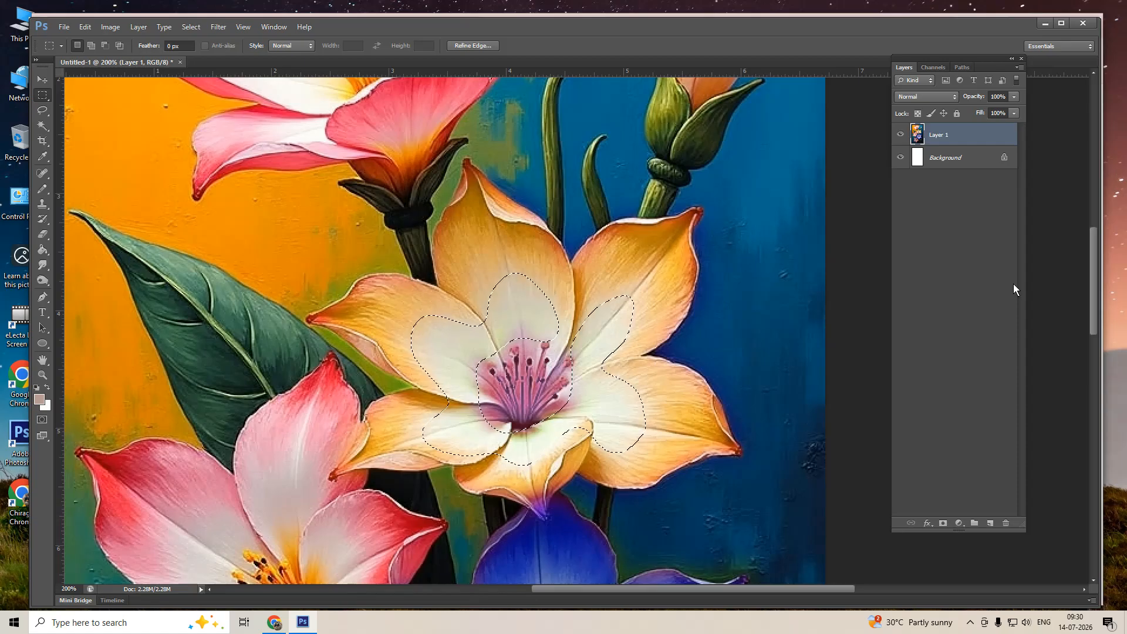
- Try a three-point RGB curve on the petal areas, with input 218 at output 206 and input 143 at output 79
key("ctrl+m")
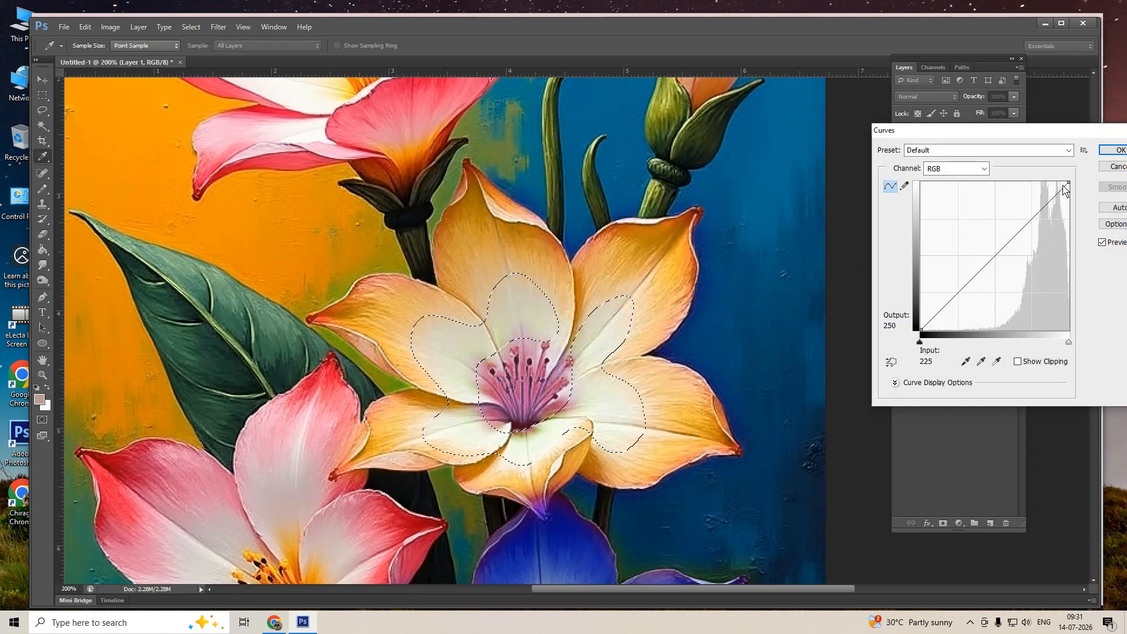
left_click(966, 295)
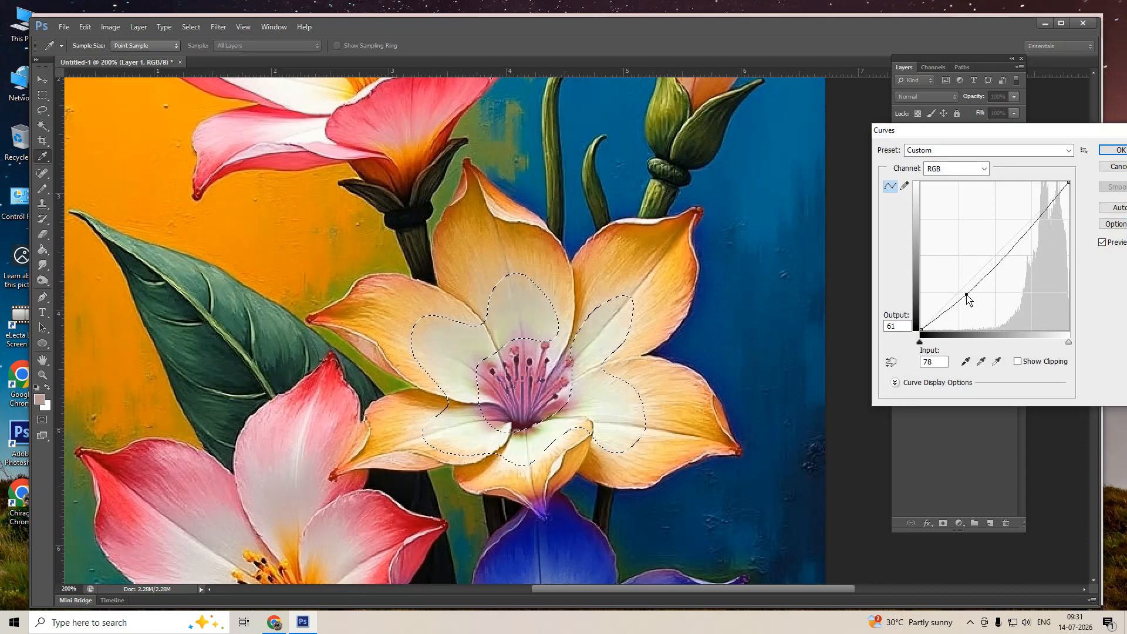
left_click_drag(966, 294, 1007, 282)
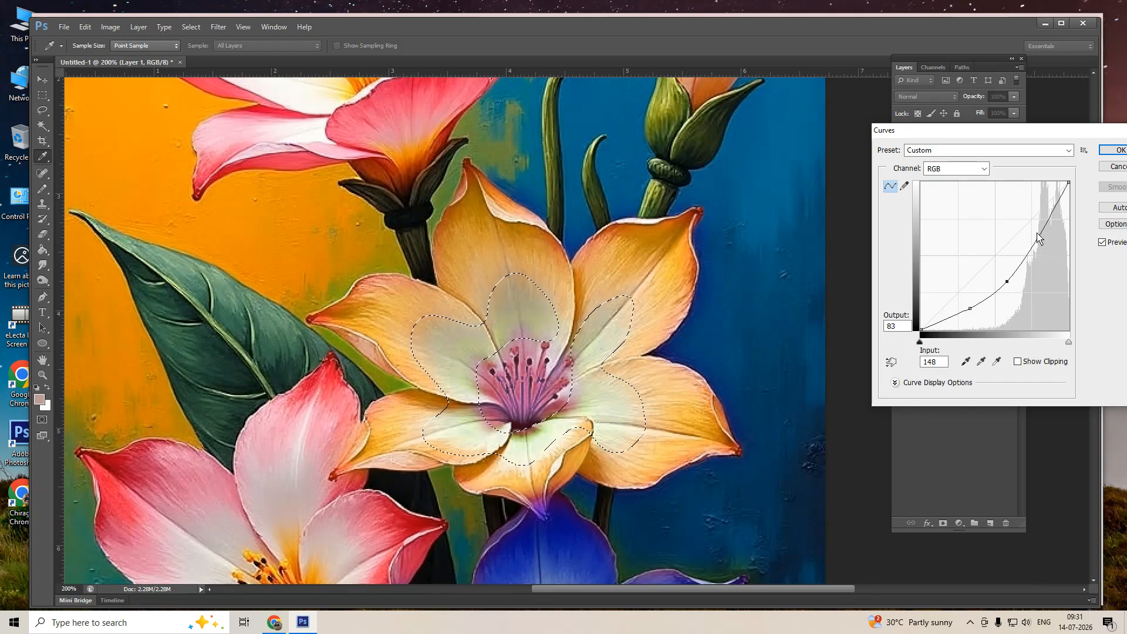
left_click_drag(1045, 222, 1048, 215)
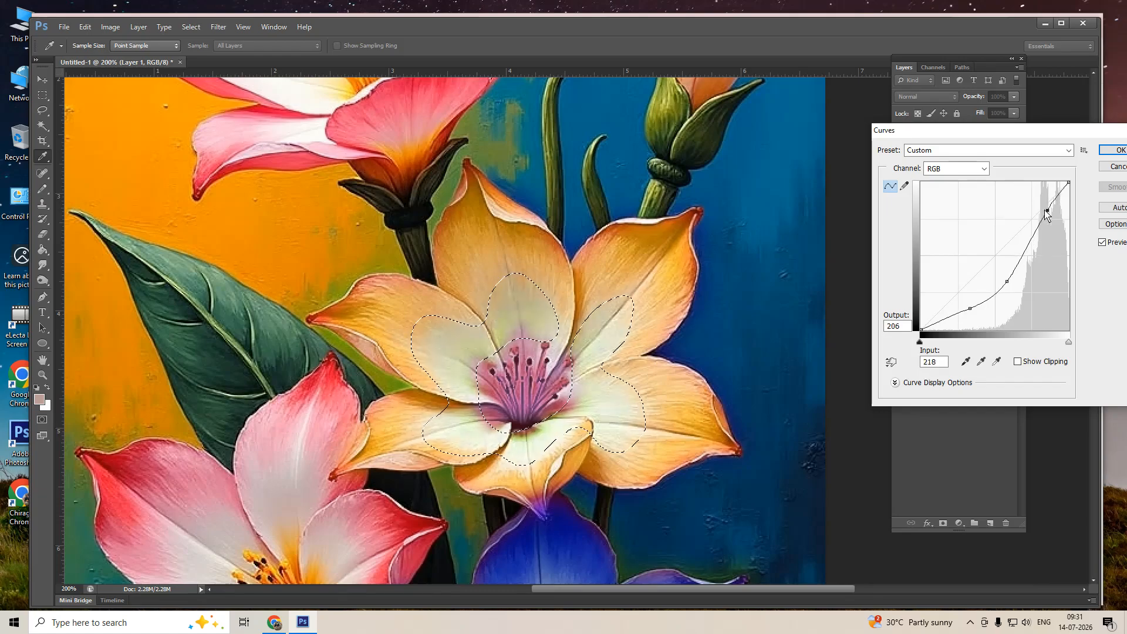
mouse_move(1007, 283)
left_mouse_down()
mouse_move(969, 320)
mouse_move(1003, 285)
left_mouse_up()
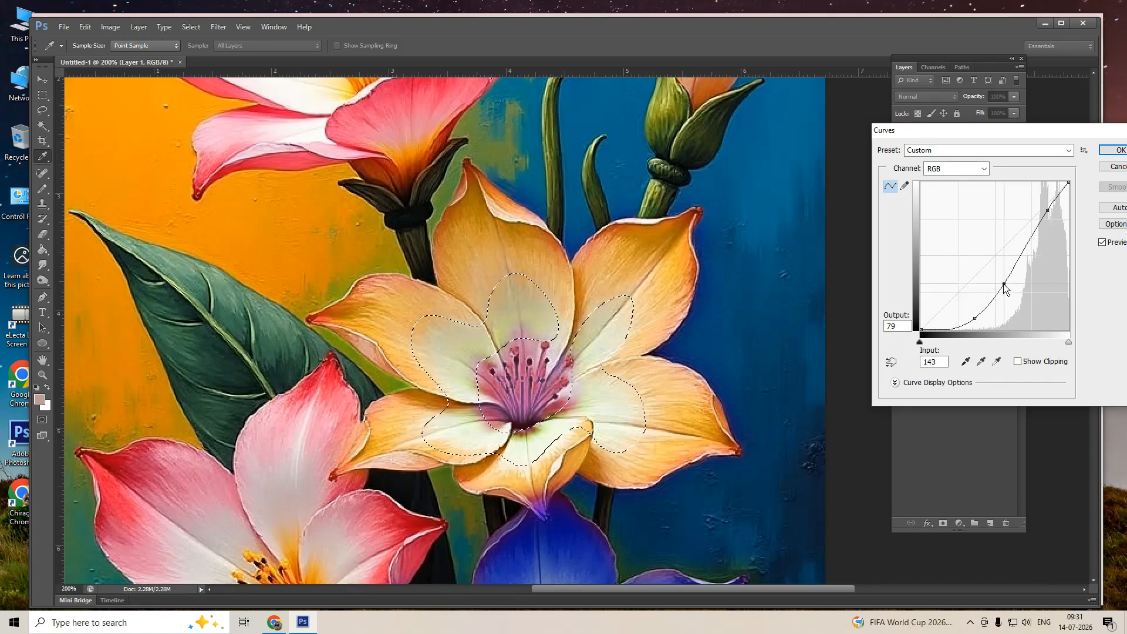
key("Return")
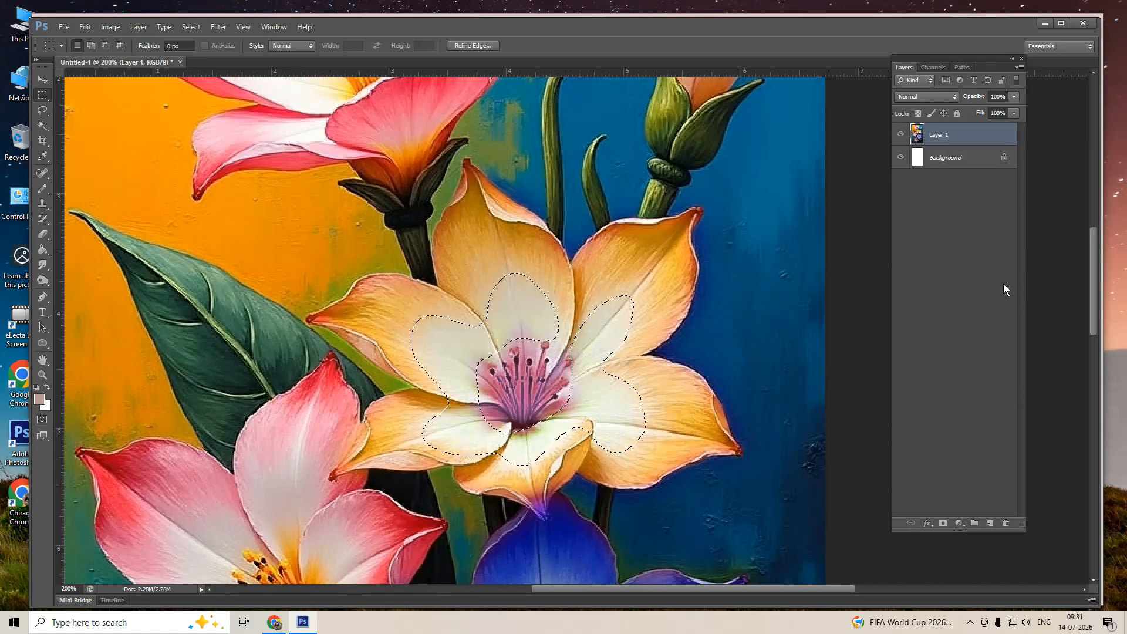
- Try Levels on the feathered petal areas with midtones 0.42 and white output level 230, and cancel the adjustment
key("ctrl+l")
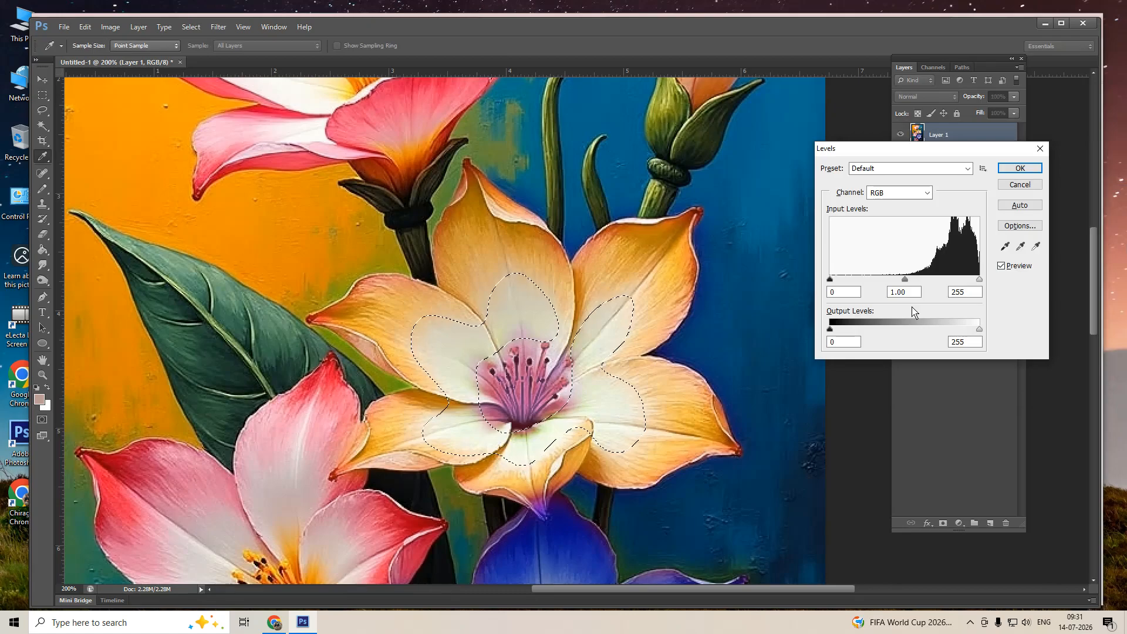
left_click_drag(904, 279, 943, 284)
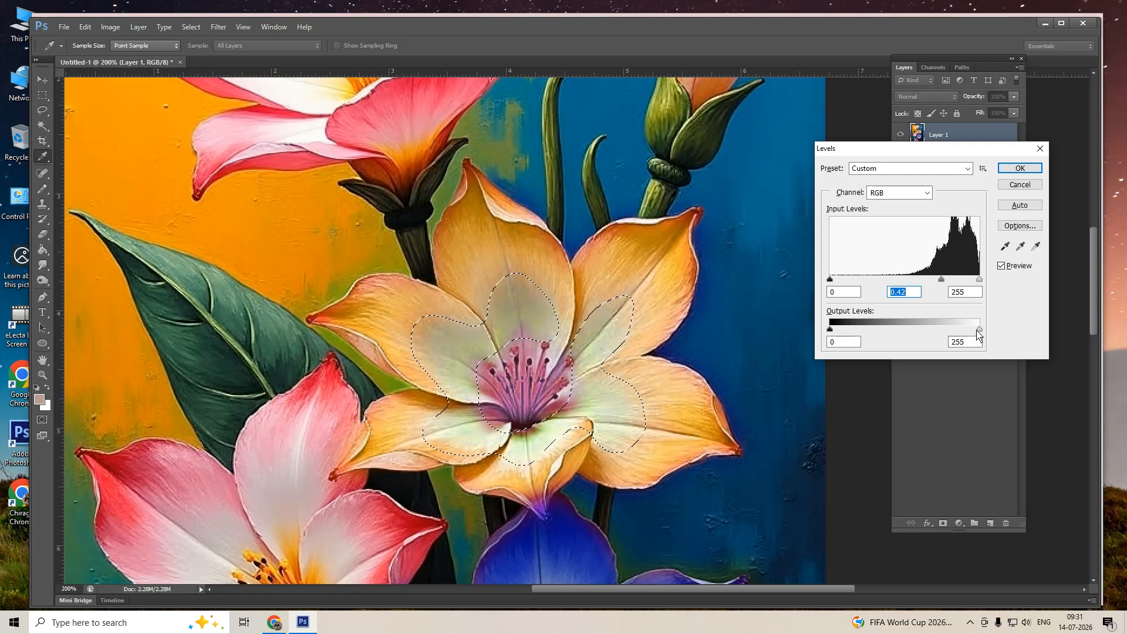
left_click_drag(977, 332, 965, 332)
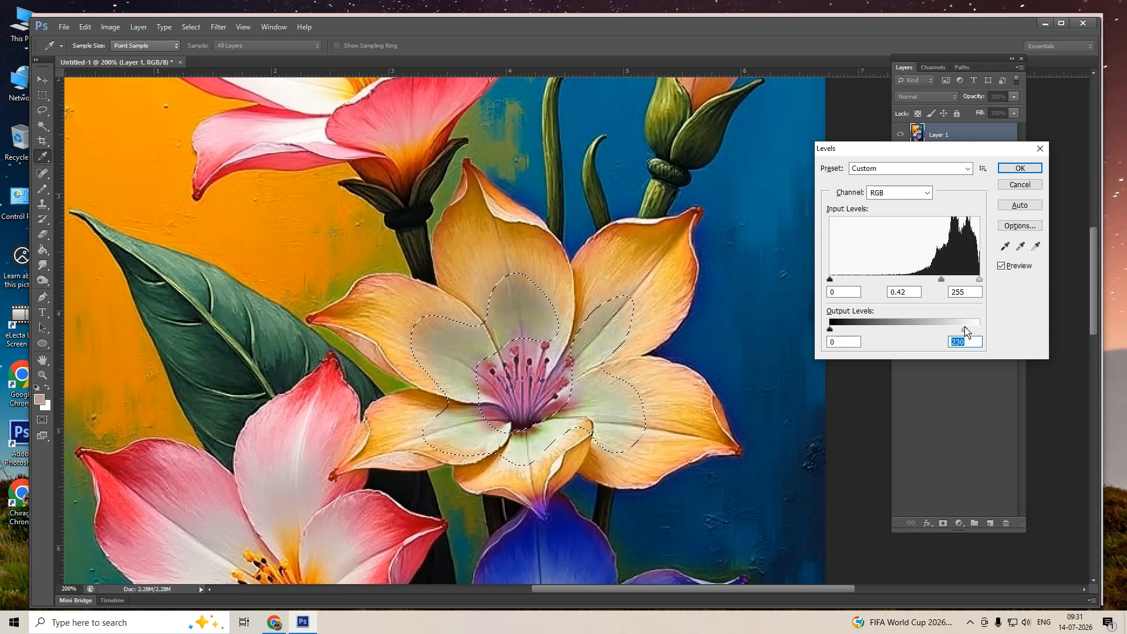
left_click(1020, 185)
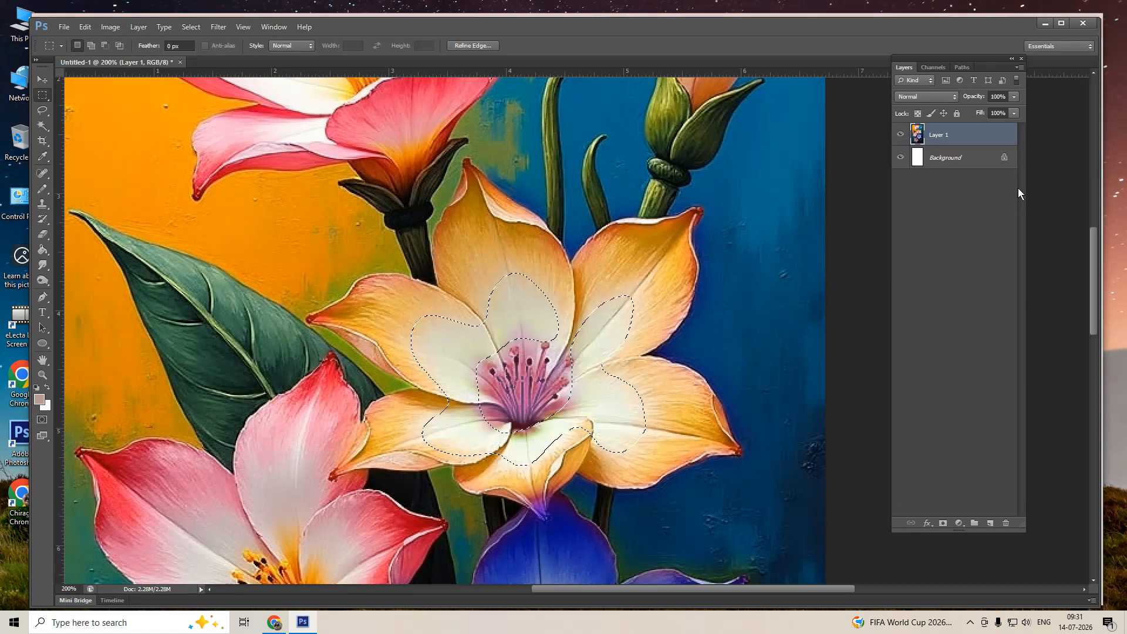
- Preview darker Levels midtones on the petal areas at 0.44 and 0.52, and cancel the adjustment
key("ctrl+l")
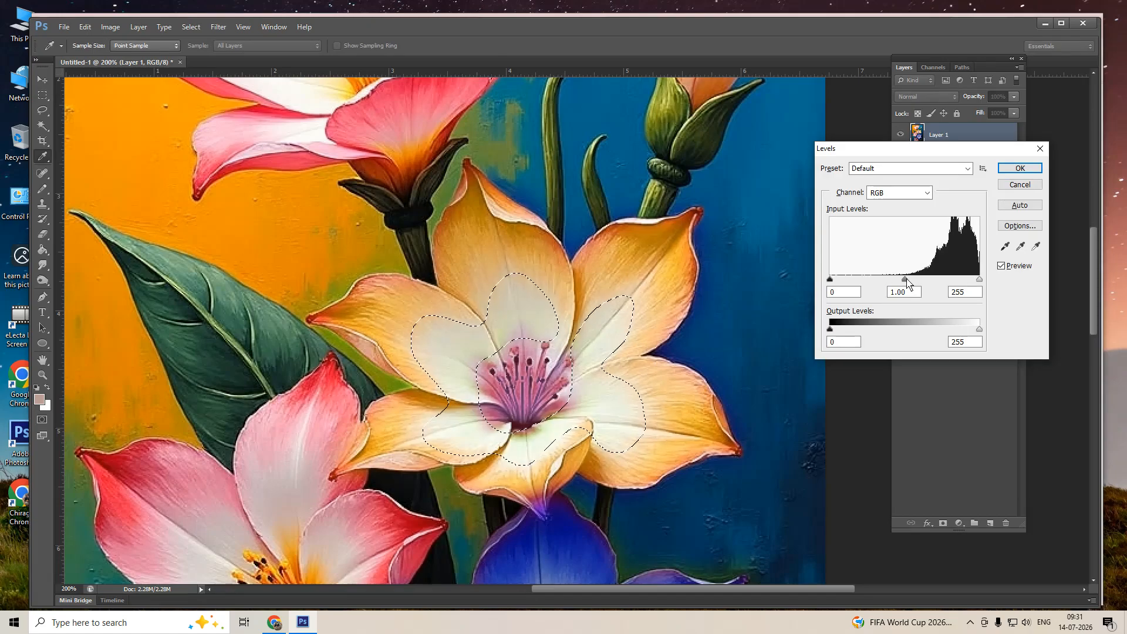
left_click_drag(907, 282, 940, 286)
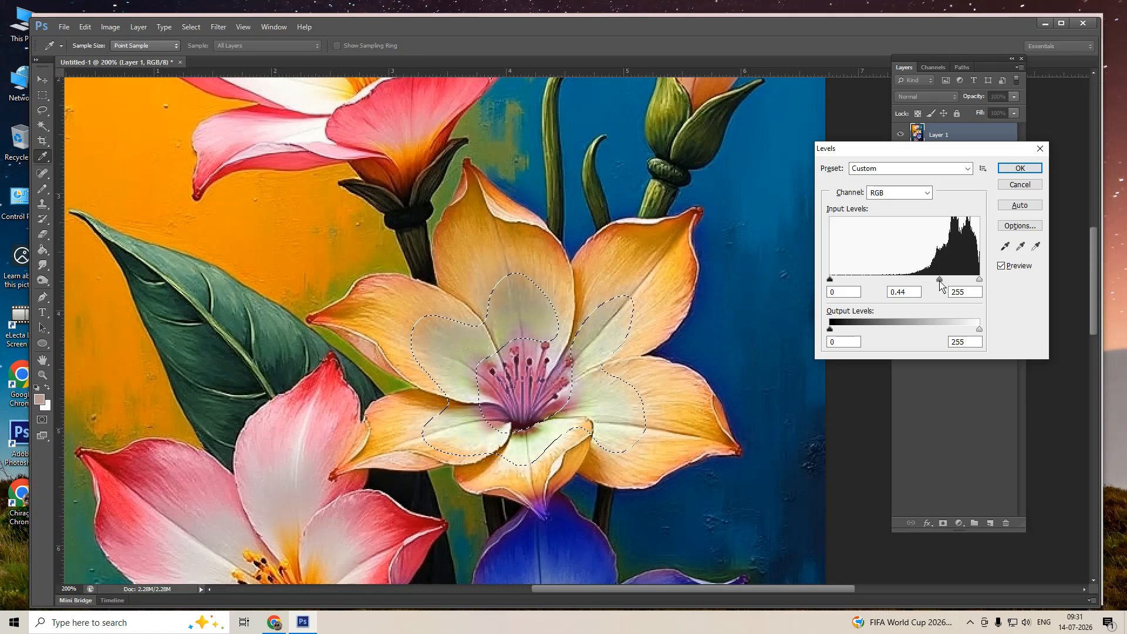
left_click_drag(940, 286, 933, 282)
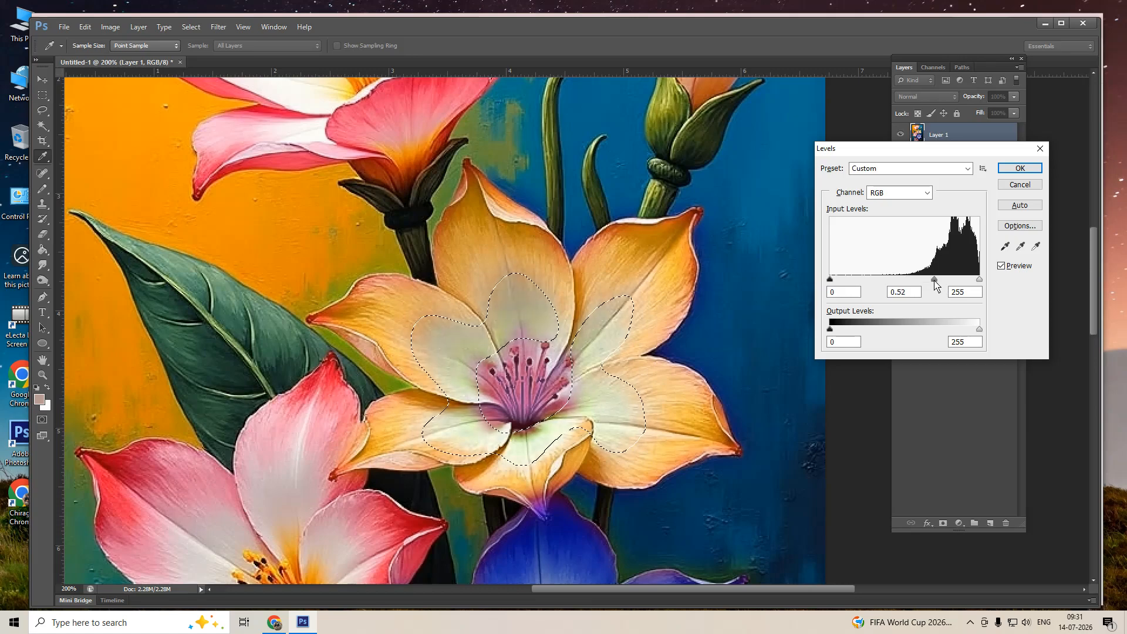
left_click(1017, 185)
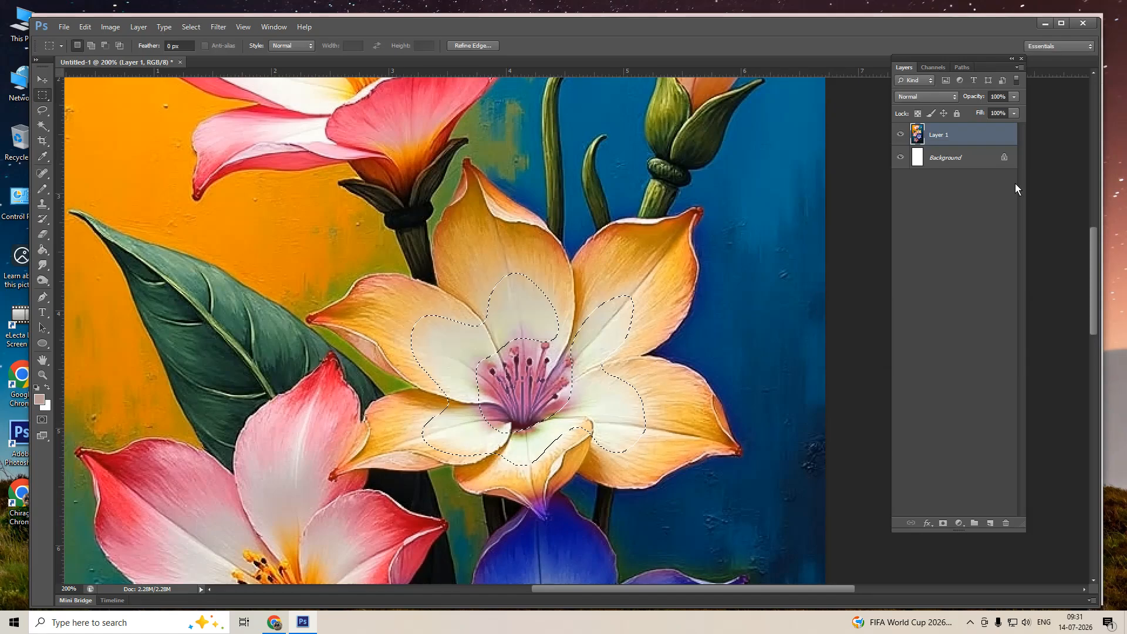
- Raise the black input level of the petal areas to 94 in Levels
key("ctrl+l")
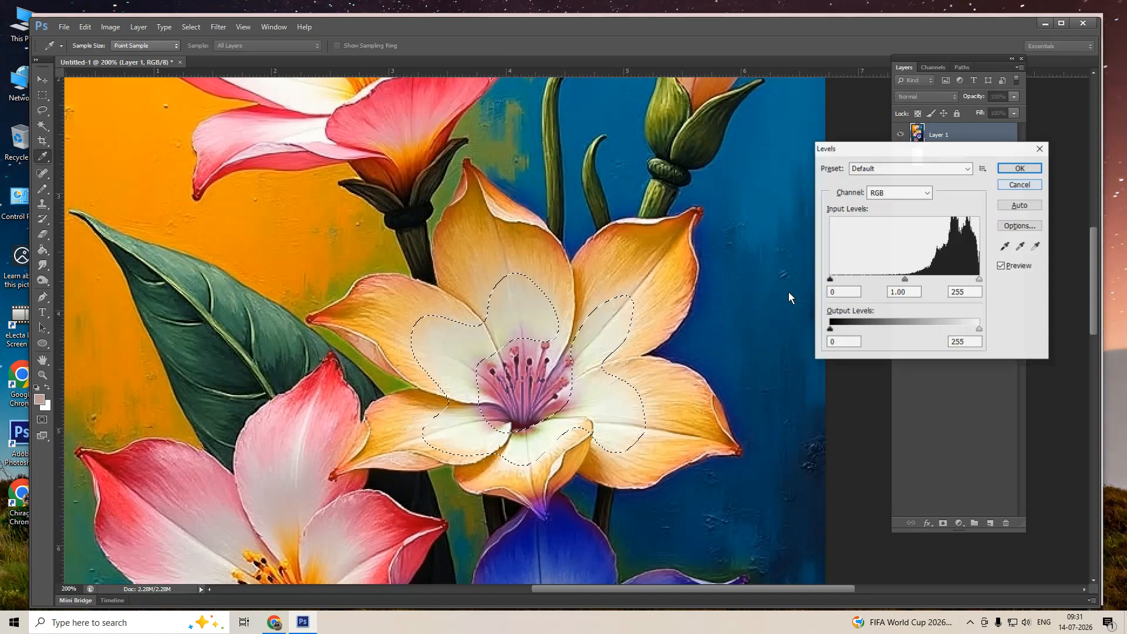
left_click_drag(829, 280, 887, 286)
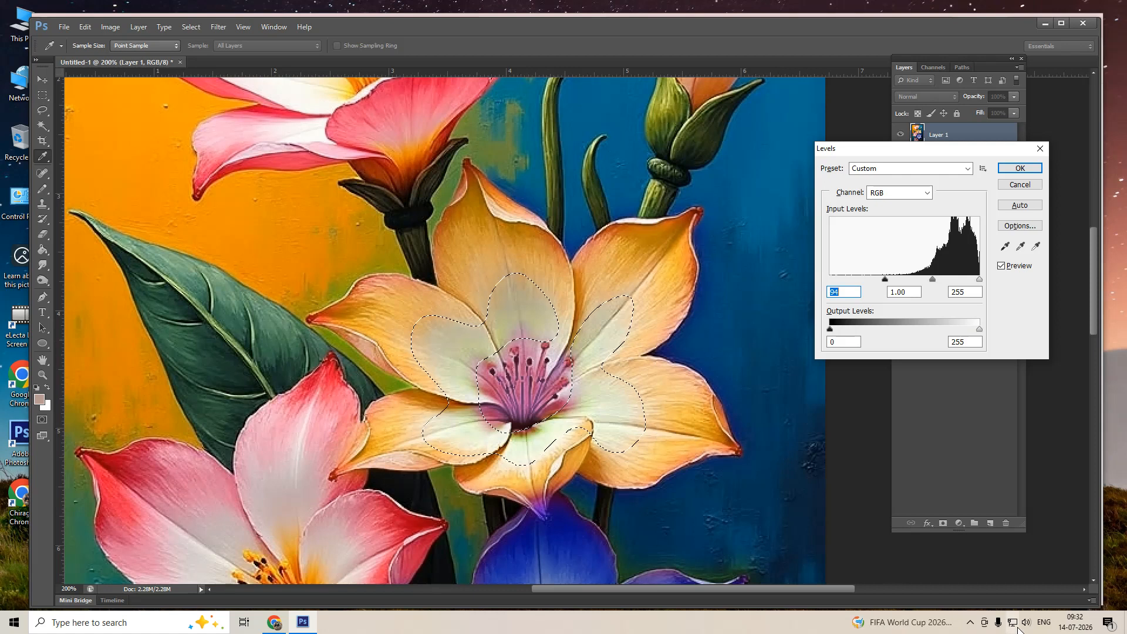
left_click(973, 621)
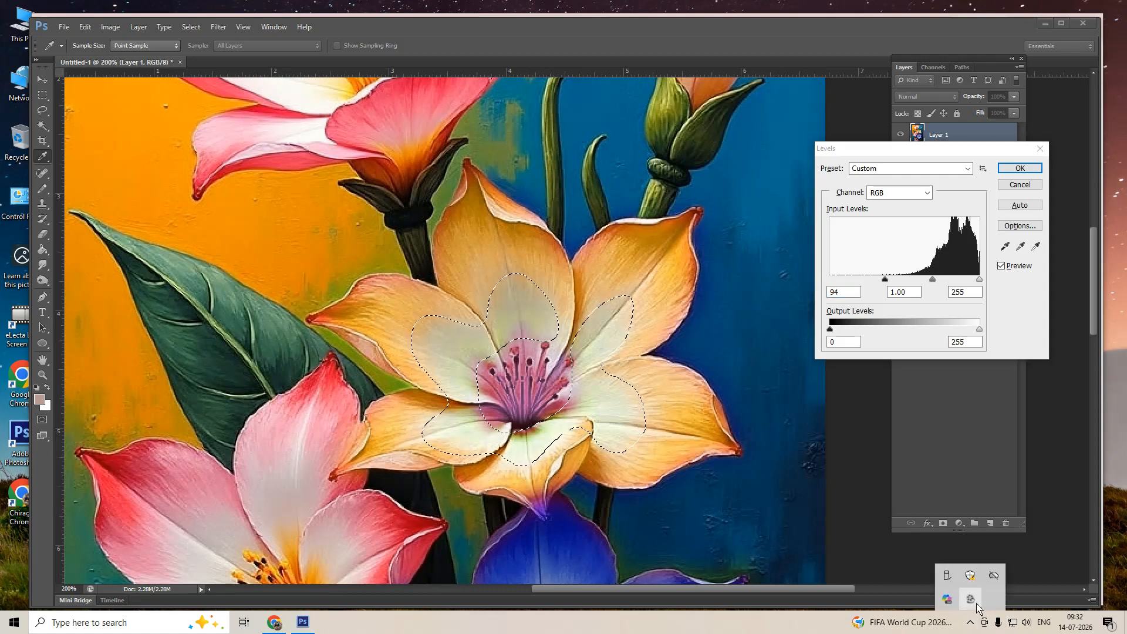
left_click(970, 599)
left_click(1048, 582)
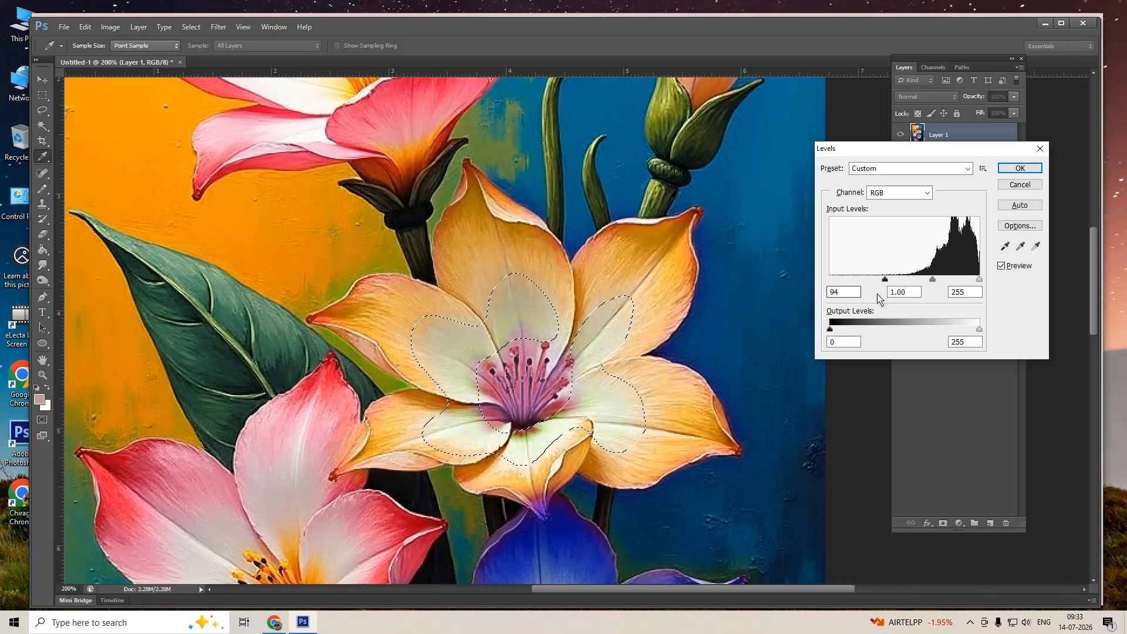
- Try Levels on the feathered petal areas with black input level 111 and white output level 177, and cancel the adjustment
left_click_drag(884, 280, 895, 282)
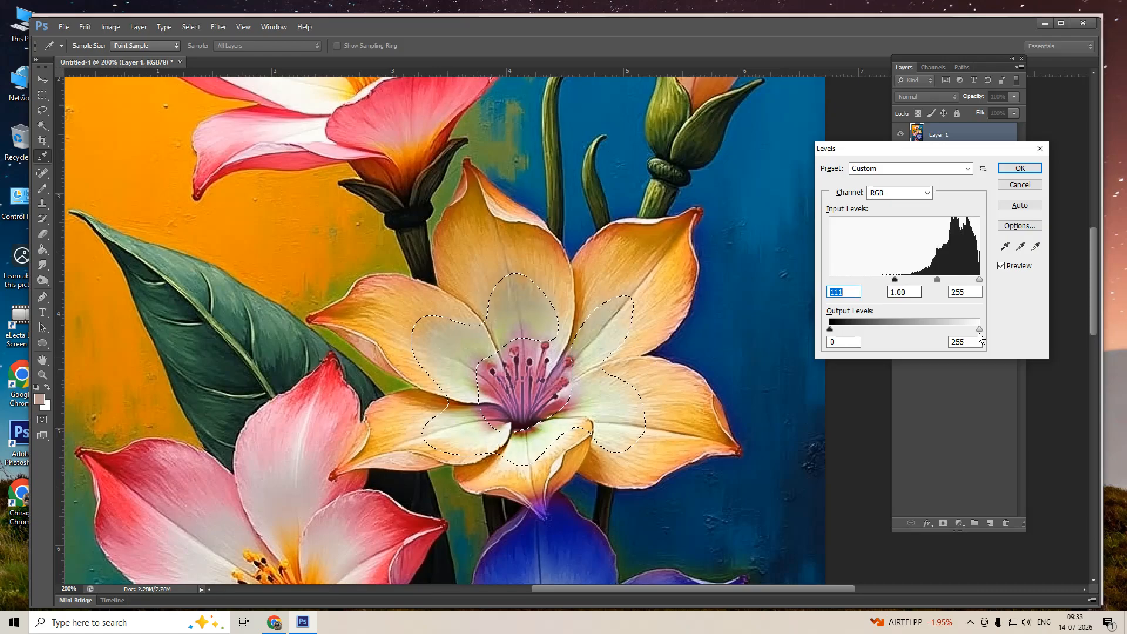
left_click_drag(979, 330, 934, 334)
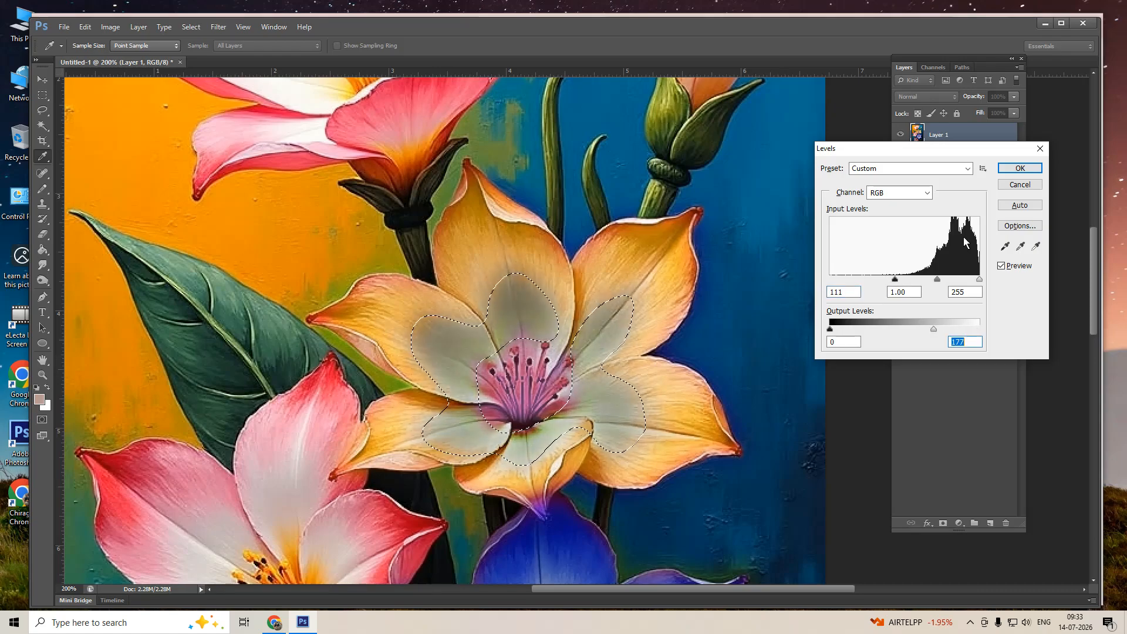
left_click(1019, 184)
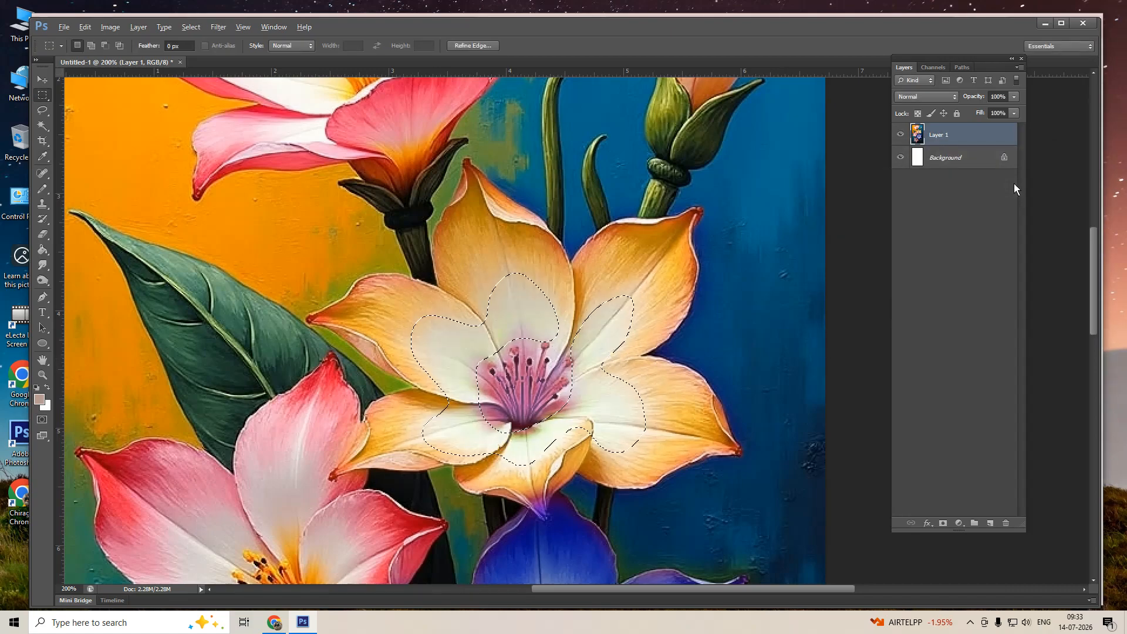
- Apply Selective Color to the whites of the petal areas with cyan +36, magenta +28, yellow +66 and black +32, comparing against the original
key("alt+i")
key("j")
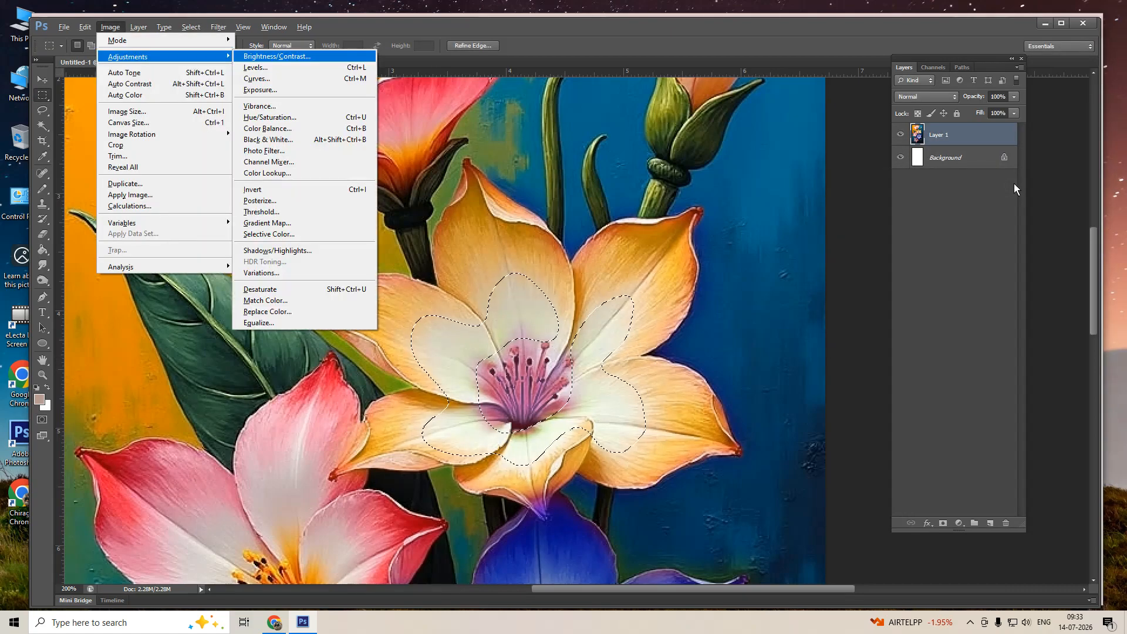
key("s")
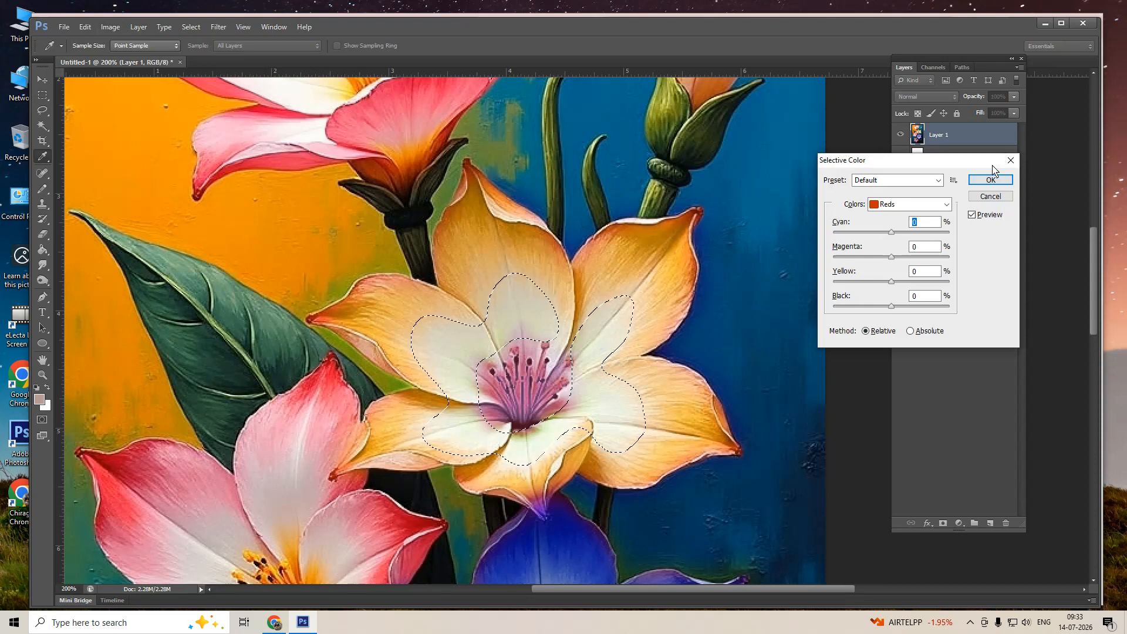
left_click(893, 205)
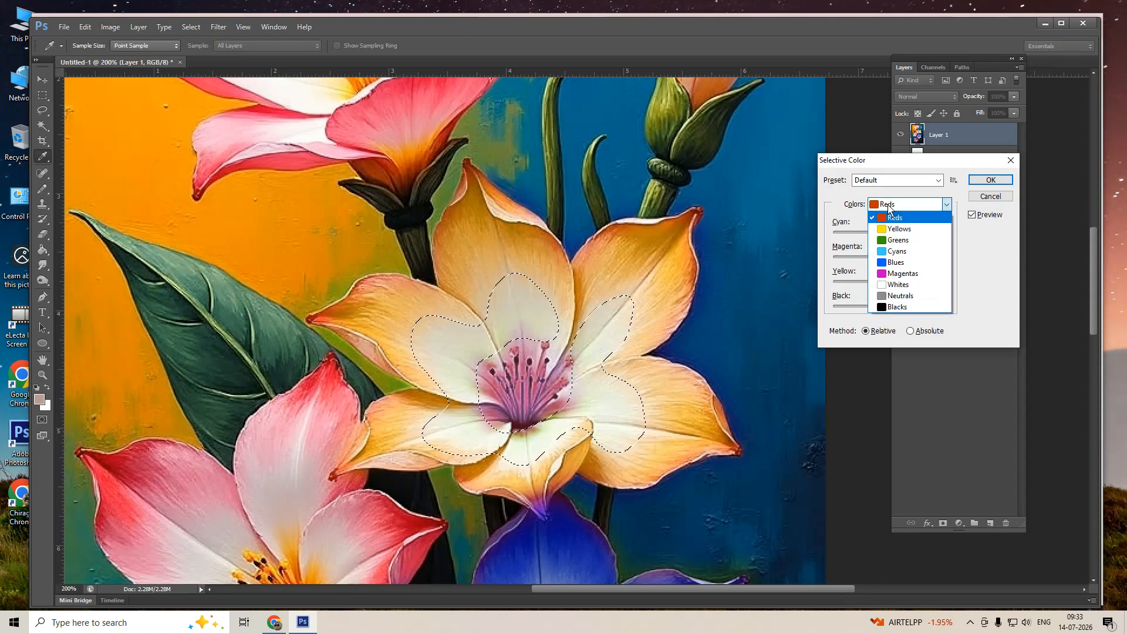
left_click(893, 282)
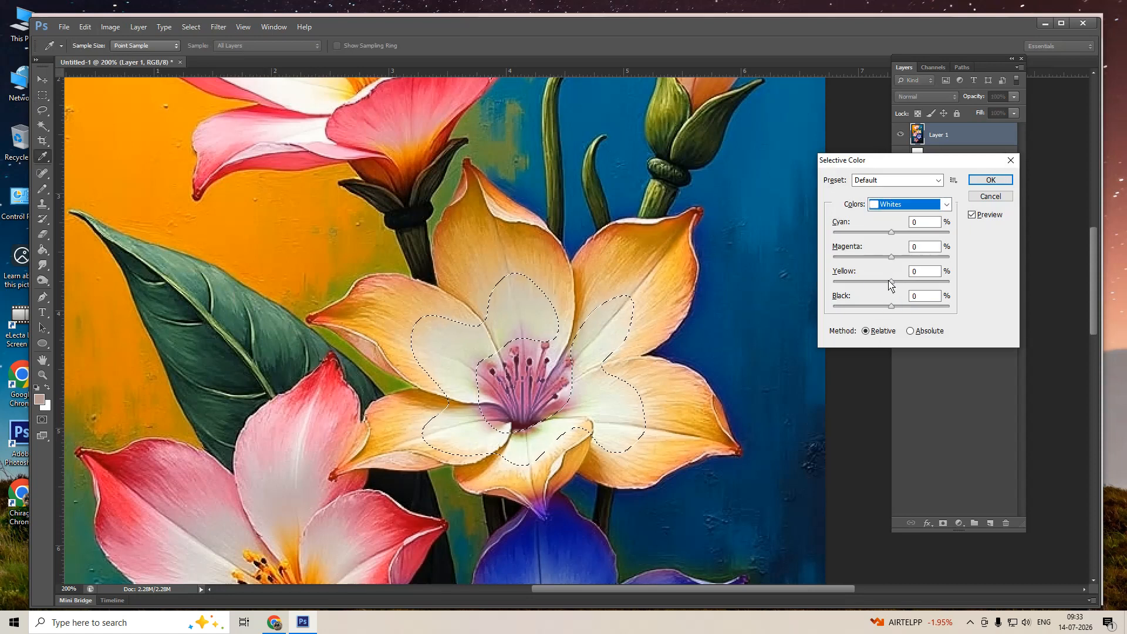
left_click_drag(891, 282, 910, 307)
left_click_drag(892, 256, 913, 232)
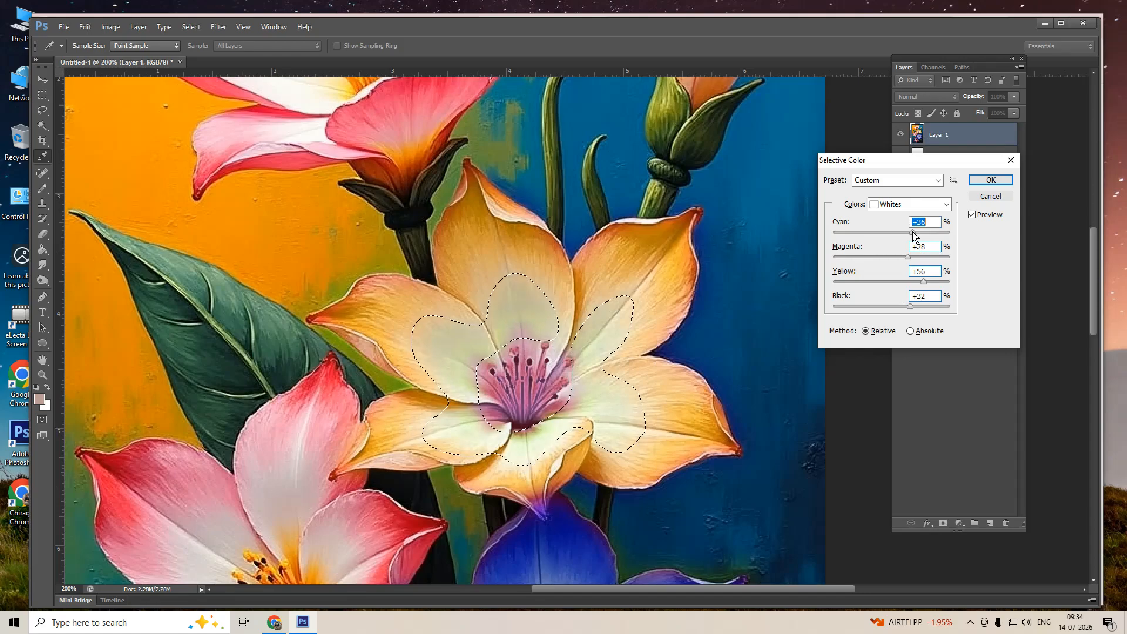
left_click(973, 215)
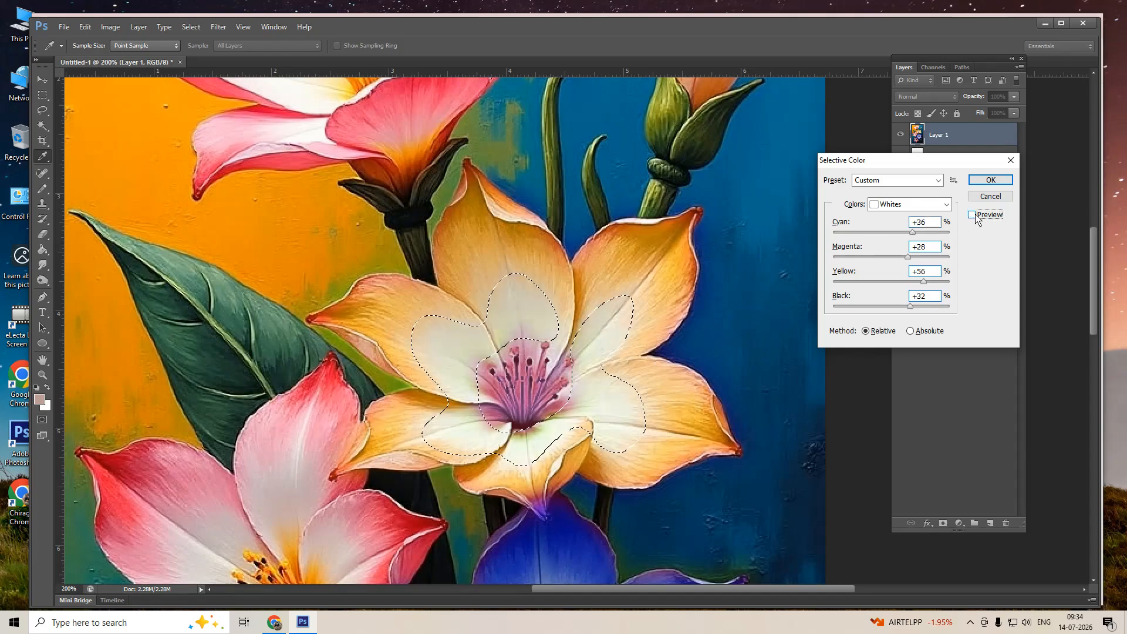
left_click(973, 215)
left_click_drag(924, 282, 930, 280)
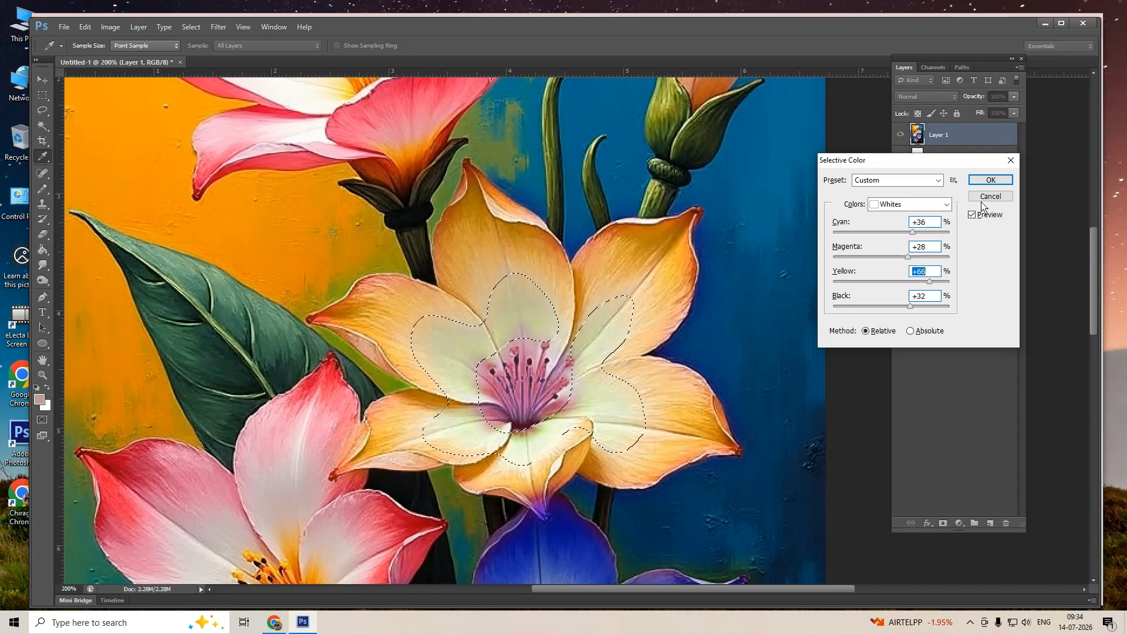
left_click(990, 180)
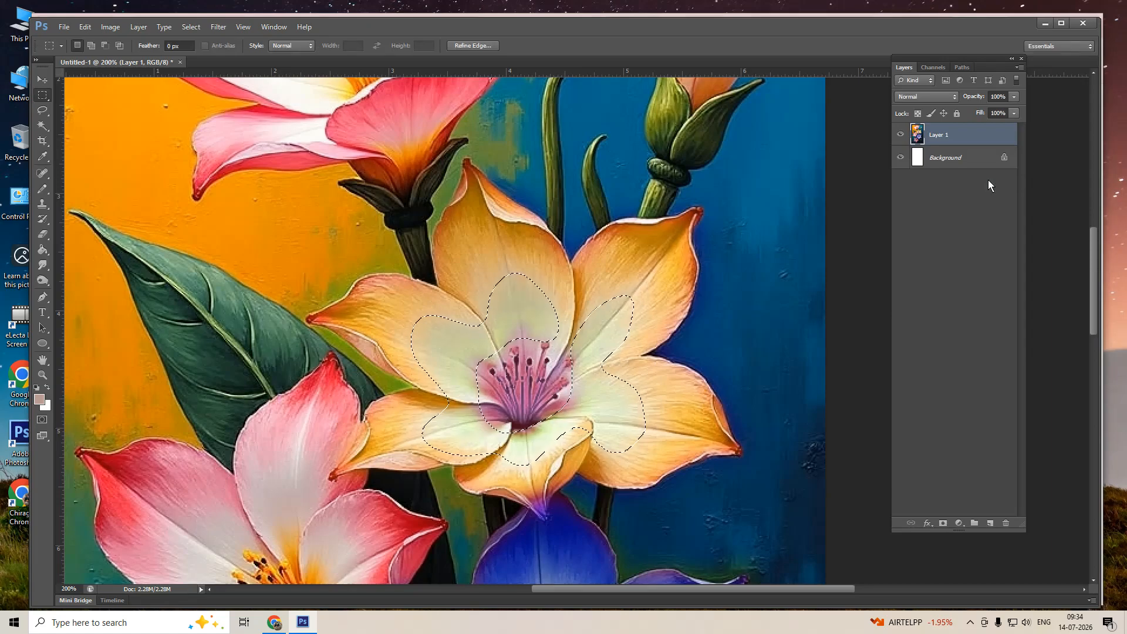
key("alt+i")
key("j")
key("s")
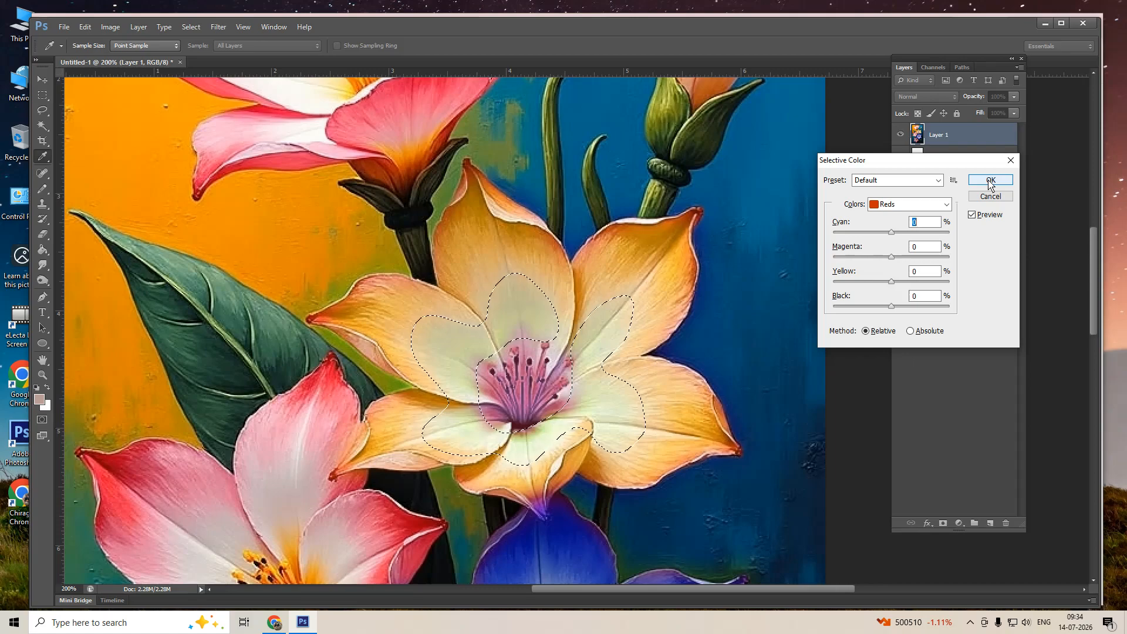
left_click(989, 180)
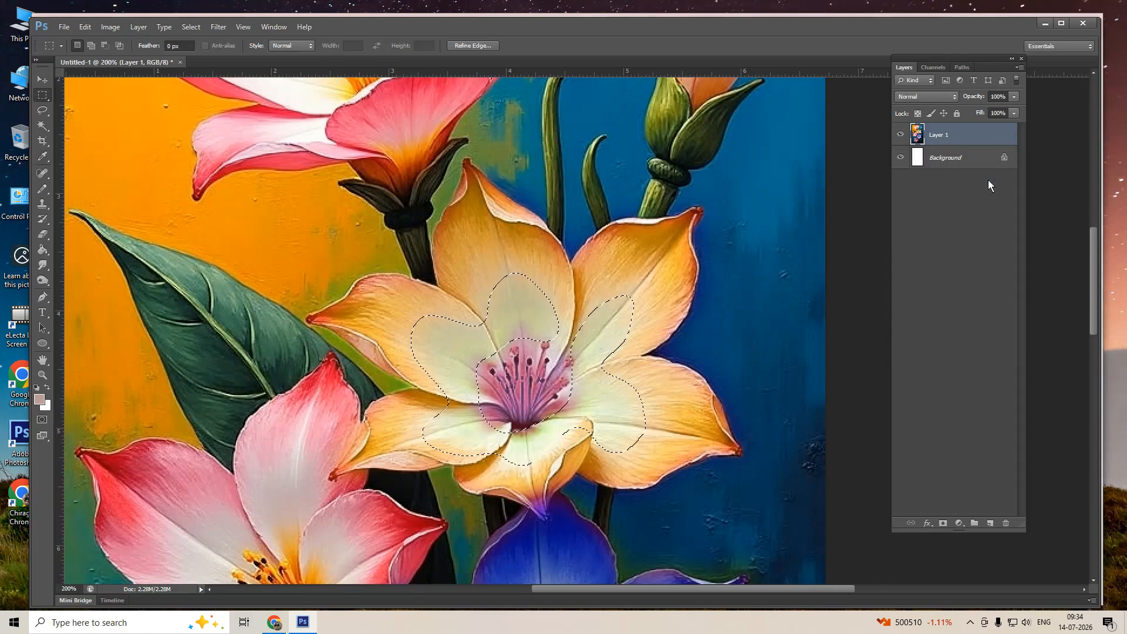
- Add a new layer above the flower image and sample the right petal's pale orange as the foreground colour
left_click(992, 521)
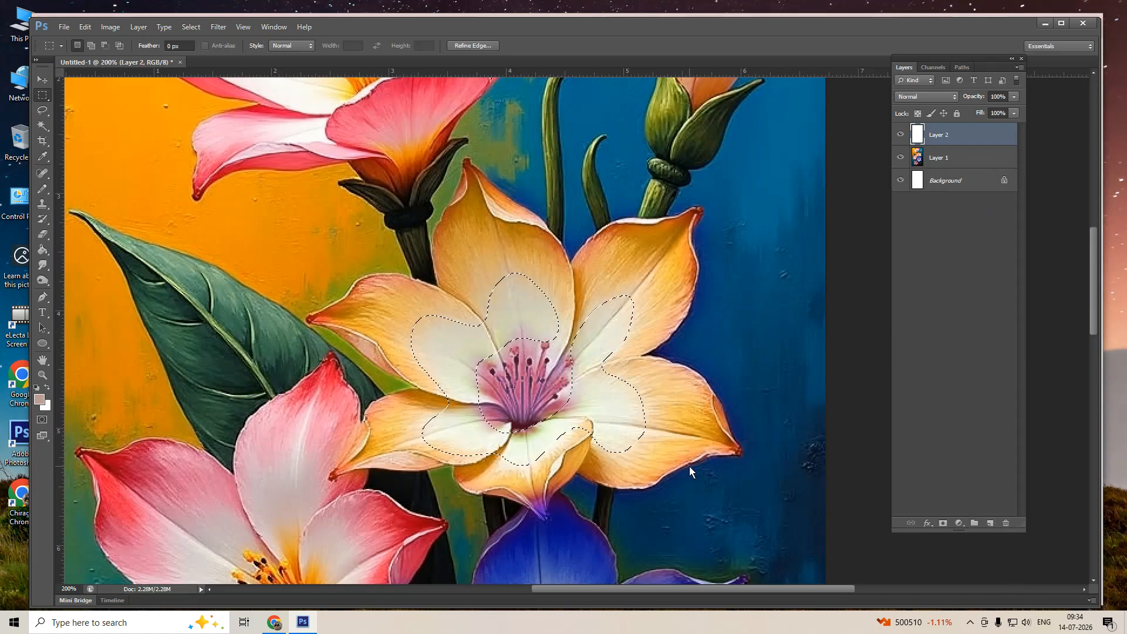
key("i")
left_click(646, 387)
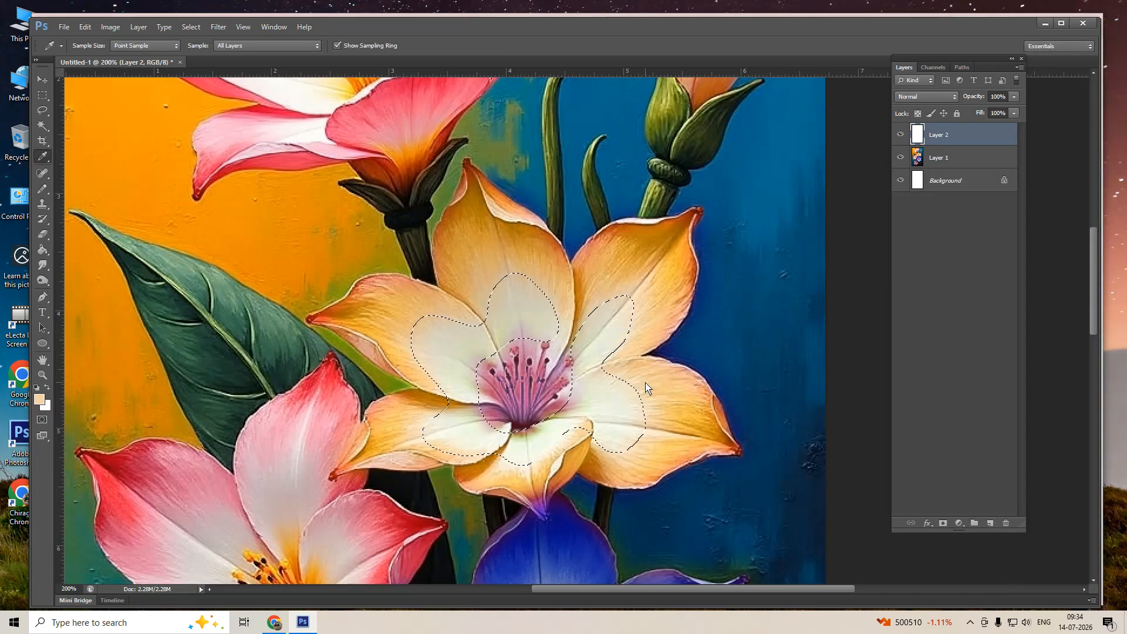
- Paint the sampled colour over the selected area of the lower-right petal with a 90 px brush
key("b")
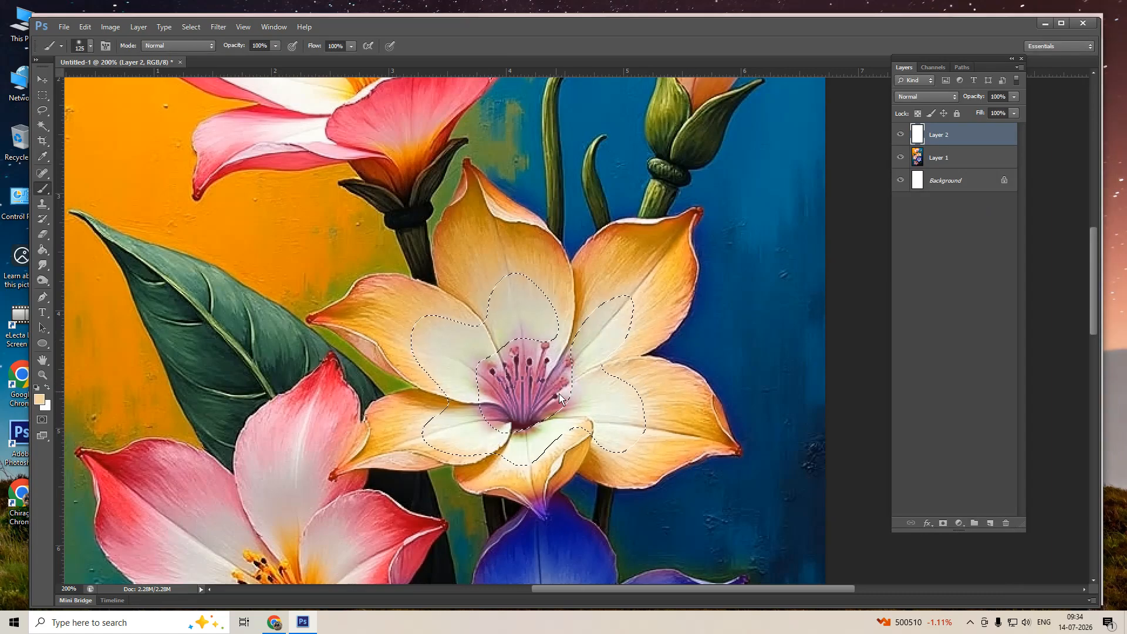
key("bracketleft")
key("bracketleft")
left_click_drag(598, 402, 620, 428)
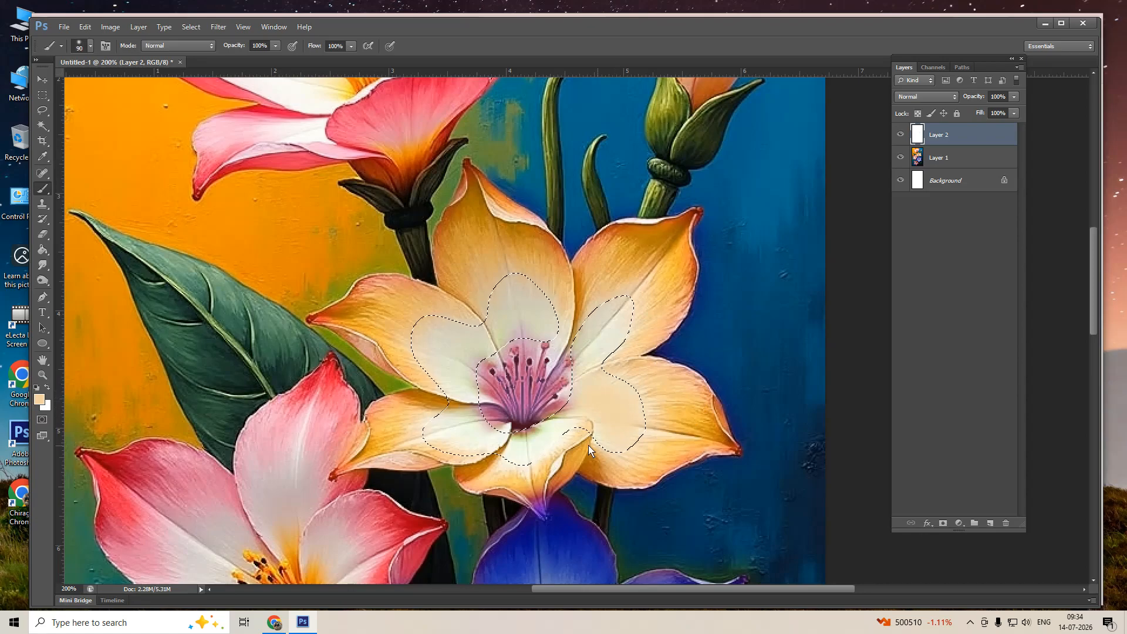
- Reduce the brush to 50 px and paint the selected areas of the bottom and lower-left petals
key("bracketleft")
key("bracketleft")
key("bracketleft")
key("bracketleft")
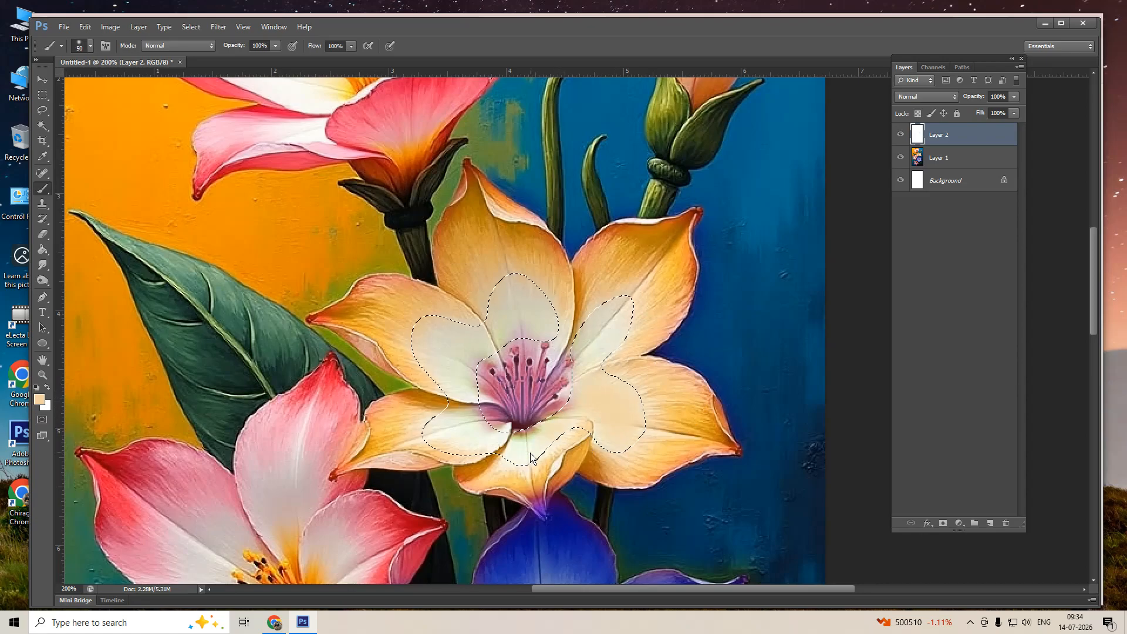
mouse_move(530, 455)
left_mouse_down()
mouse_move(511, 460)
mouse_move(438, 429)
mouse_move(459, 369)
left_mouse_up()
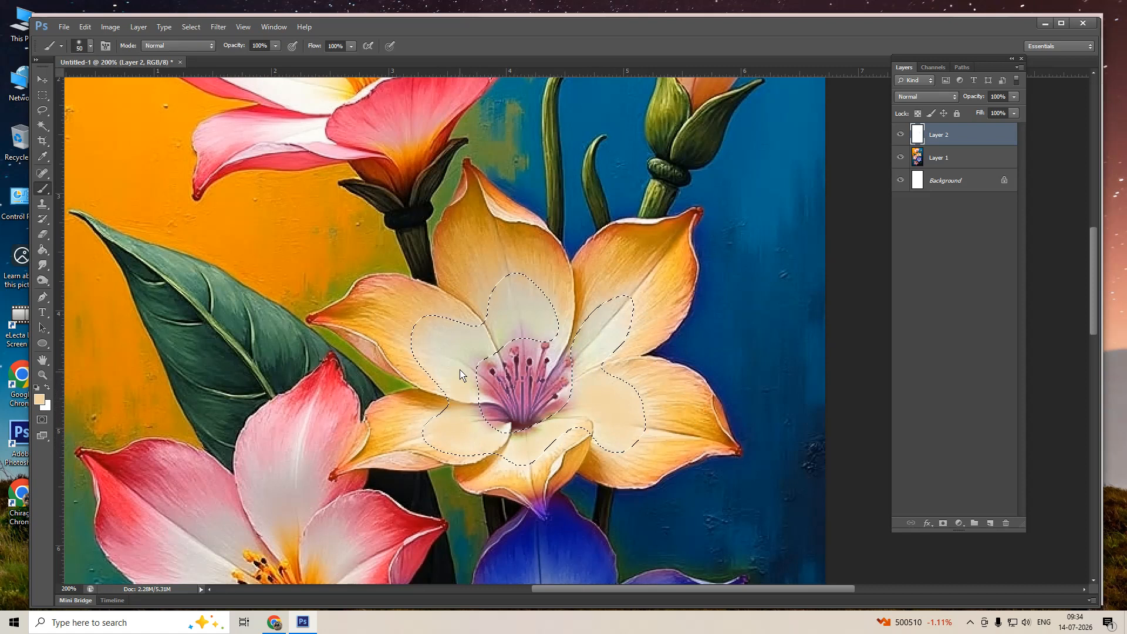
- Paint the selected areas of the upper-left, top and upper-right petals, varying the brush between 80 and 60 px
key("bracketright")
key("bracketright")
key("bracketright")
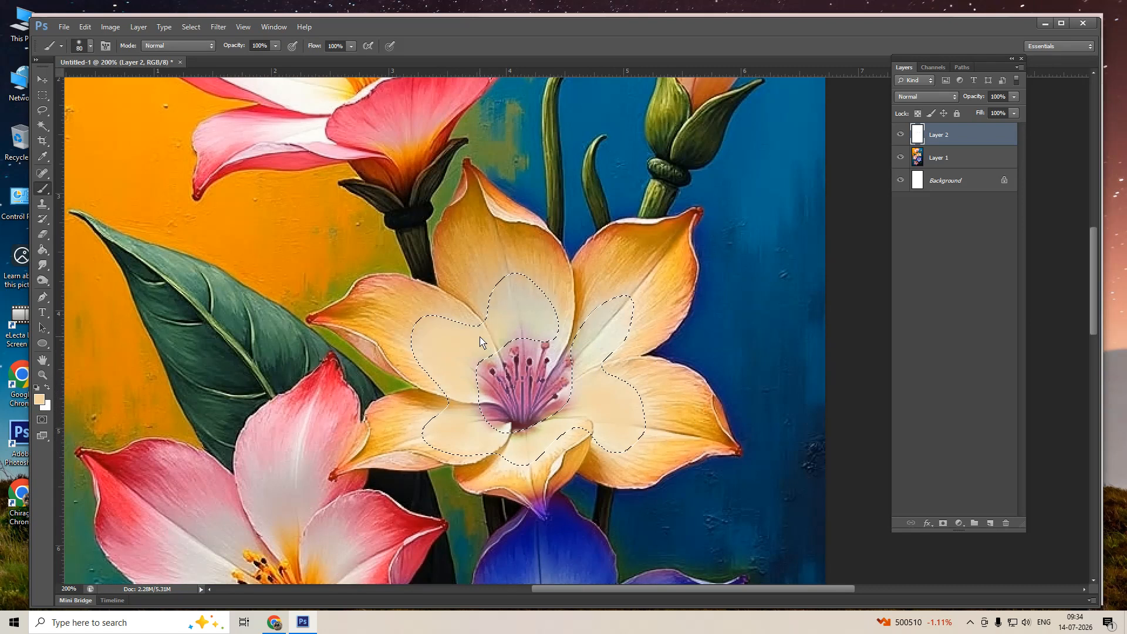
key("bracketleft")
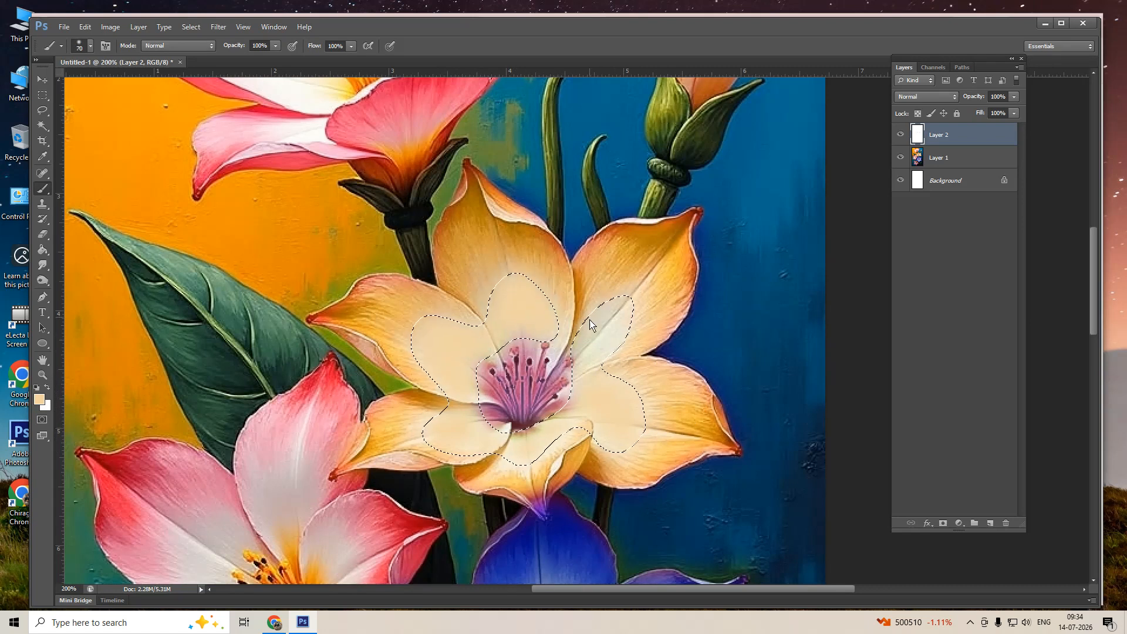
key("bracketleft")
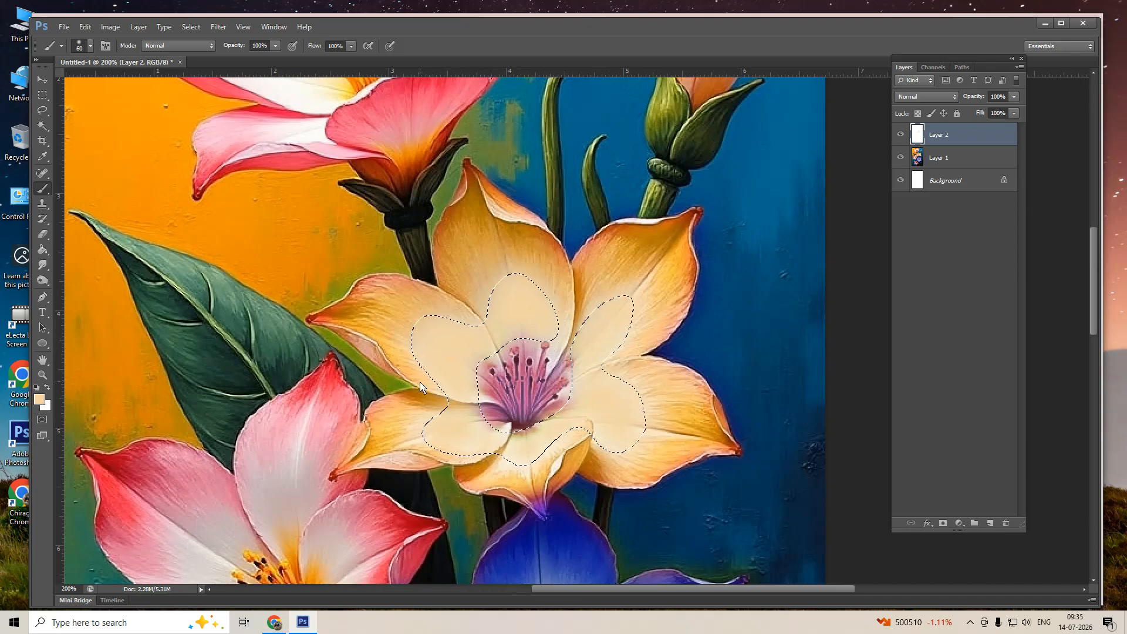
- Set the painted layer's blend mode to Color and compare the petals with the layer hidden and shown
left_click(919, 95)
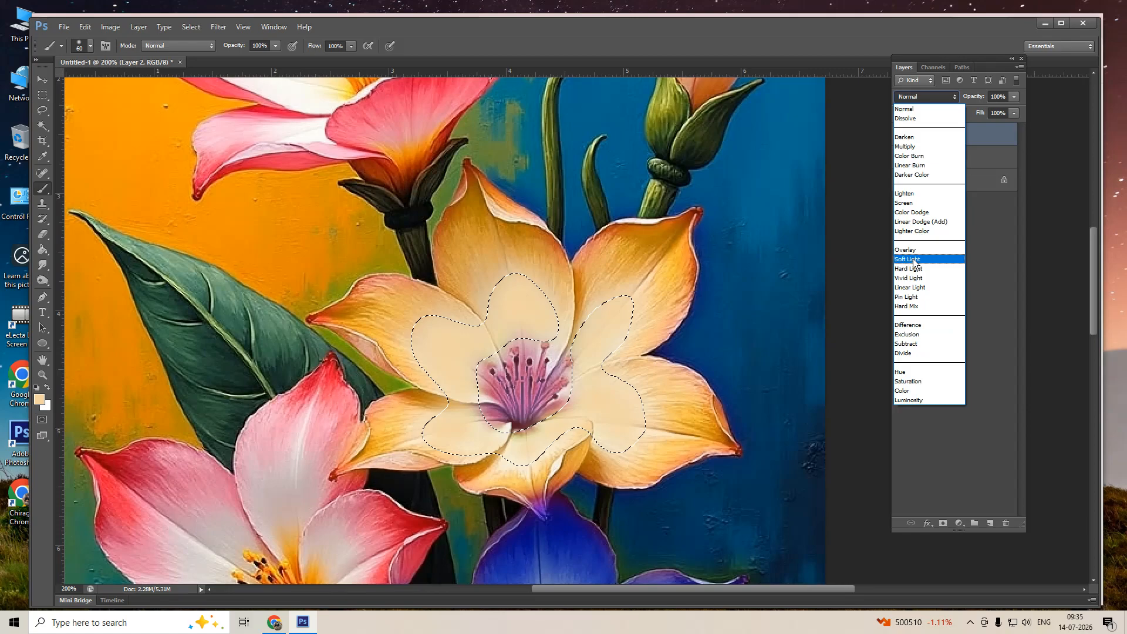
left_click(902, 391)
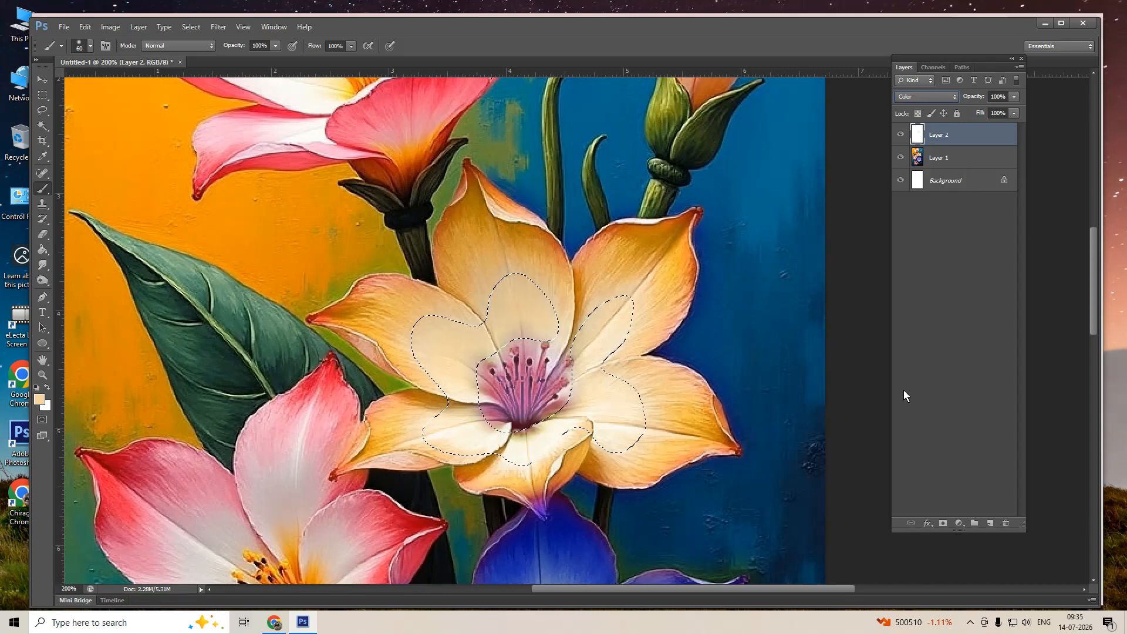
left_click(903, 136)
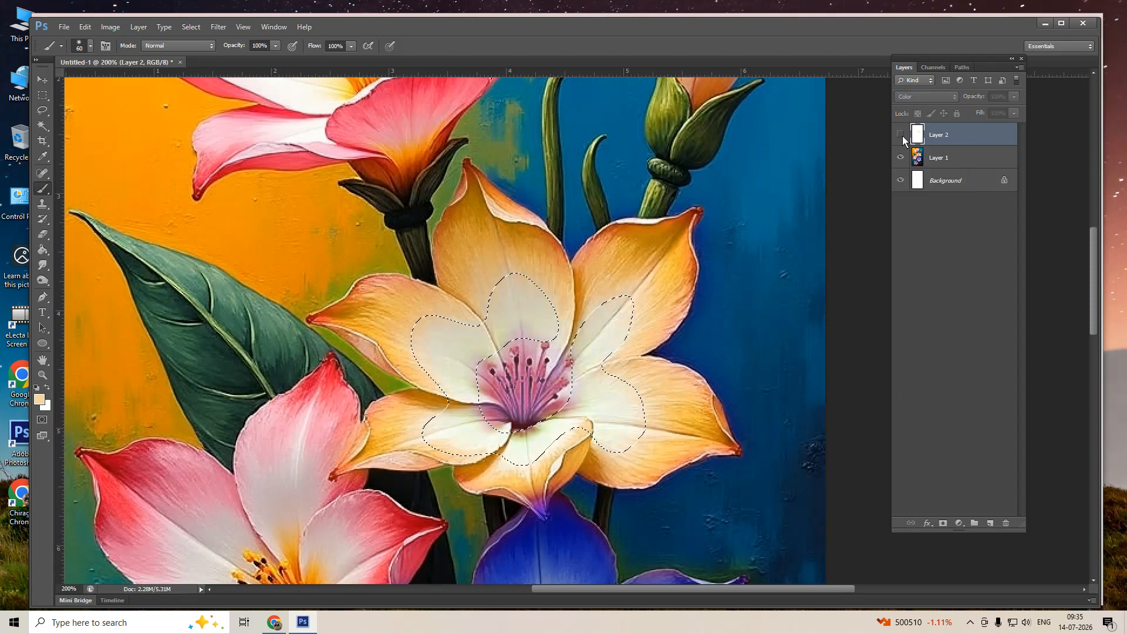
left_click(903, 136)
scroll(589, 444, "up", 3)
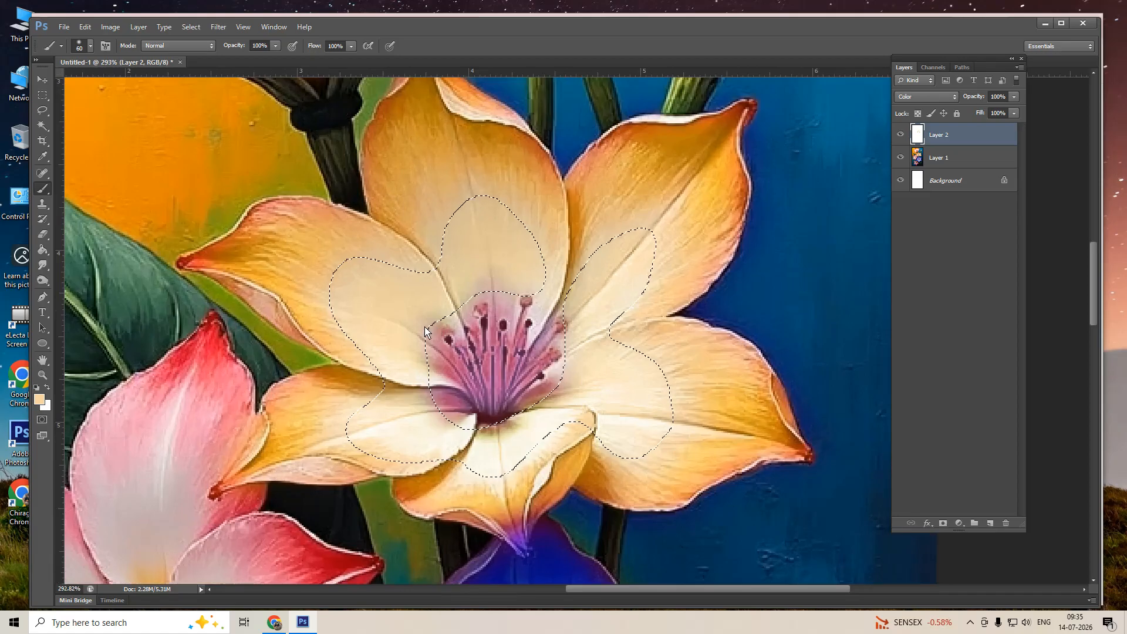
left_click(899, 134)
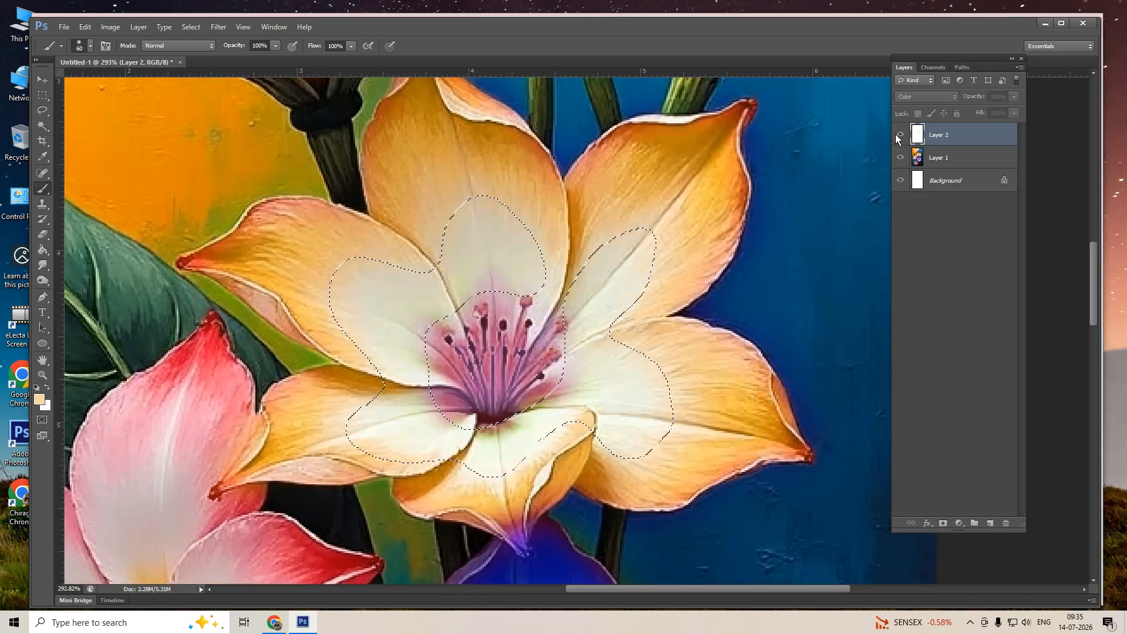
left_click(899, 134)
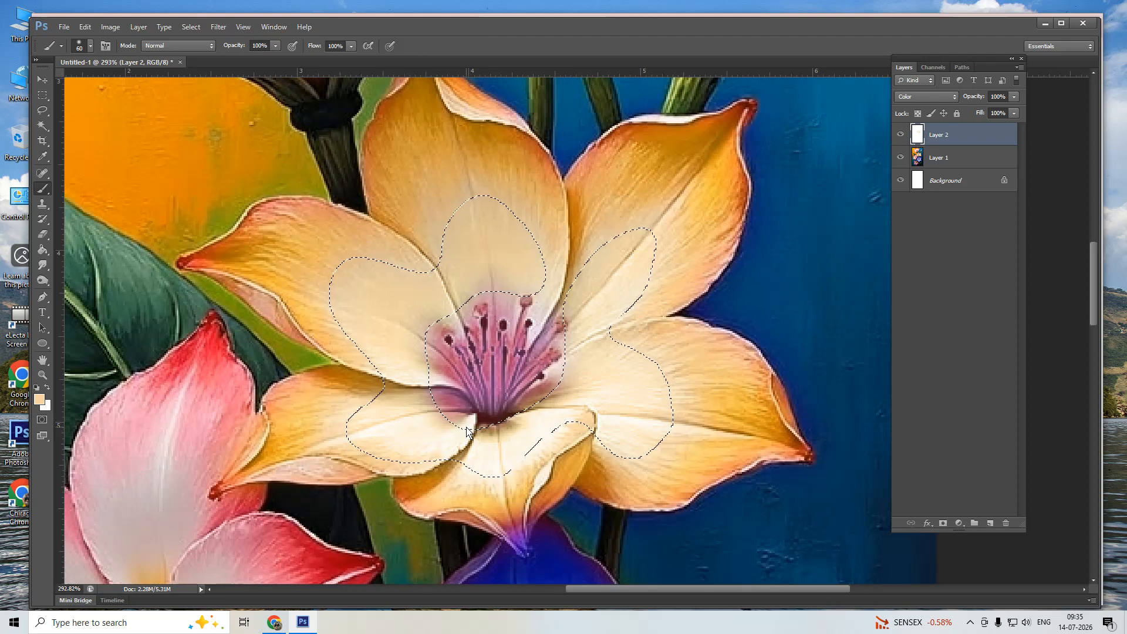
- Try deselecting the petal areas and merging the painted layer down, and undo both
key("ctrl+d")
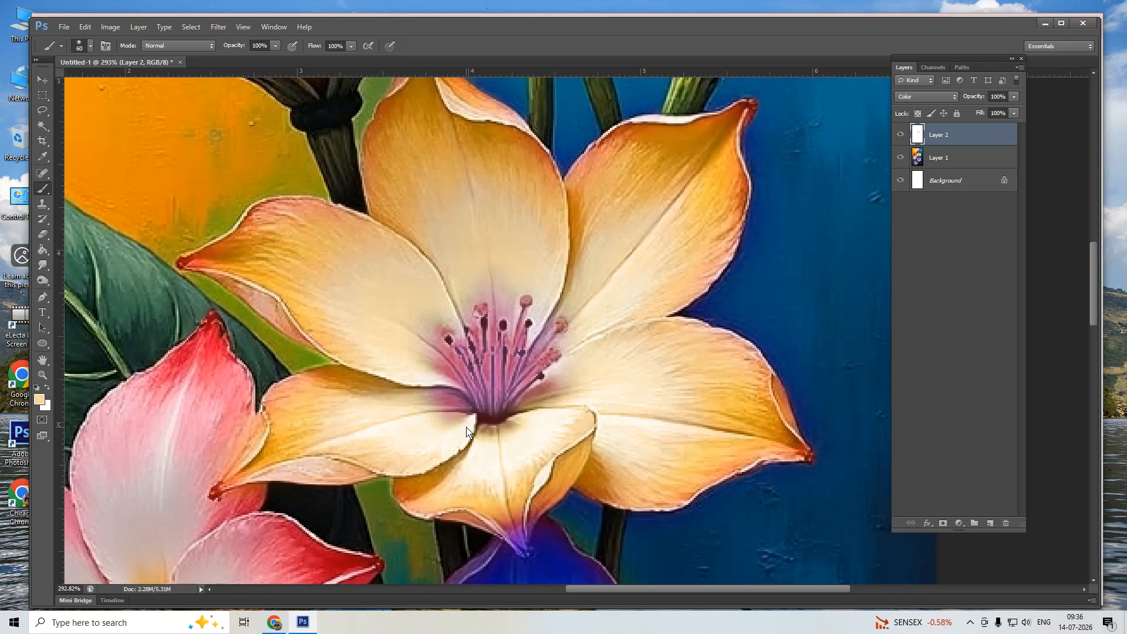
key("ctrl+e")
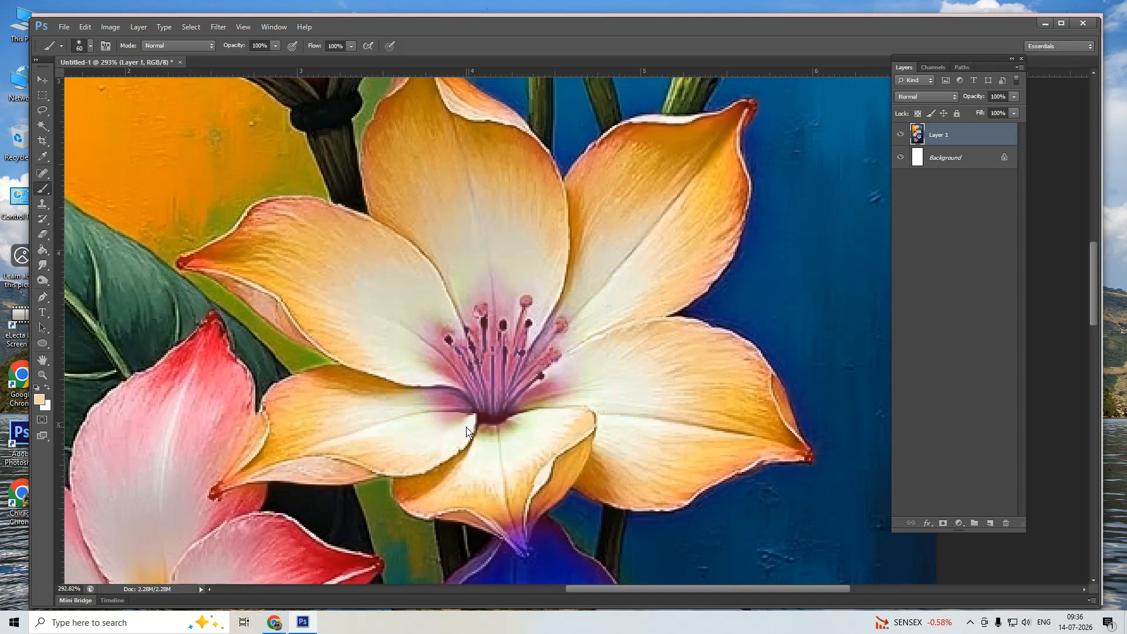
key("ctrl+alt+z")
key("ctrl+alt+z")
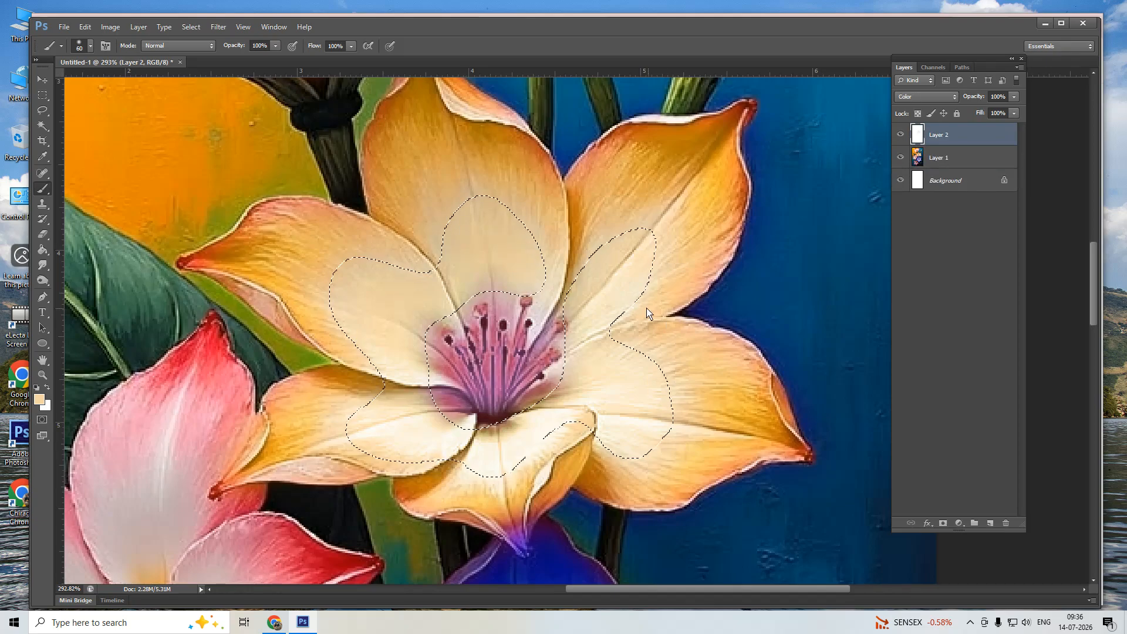
- Delete the painted colour layer above the flower image
right_click(949, 140)
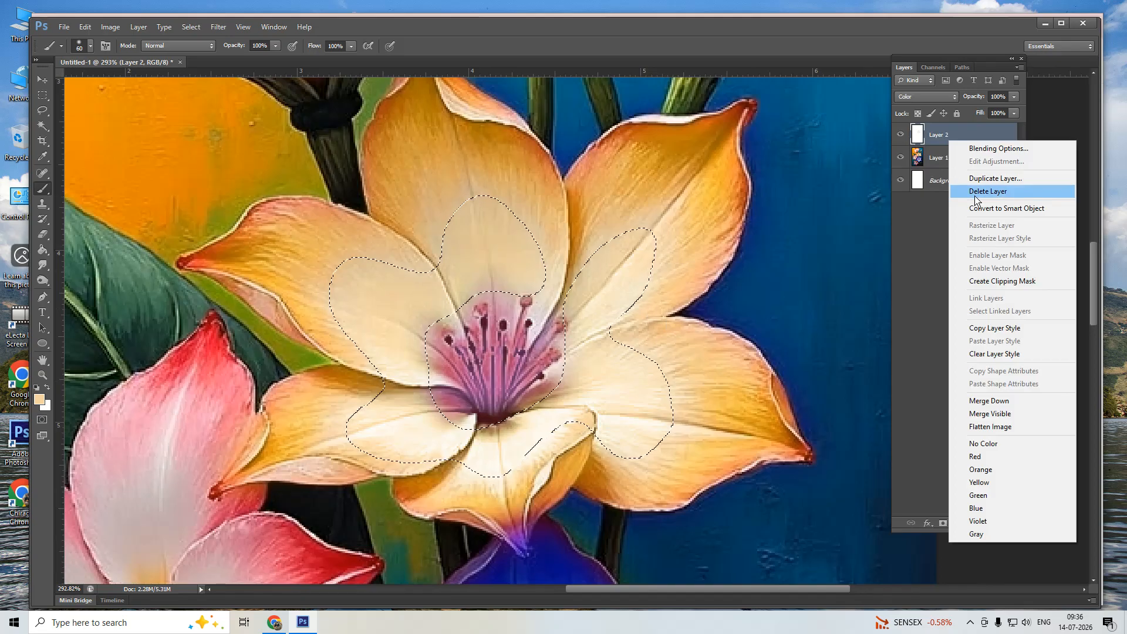
left_click(962, 190)
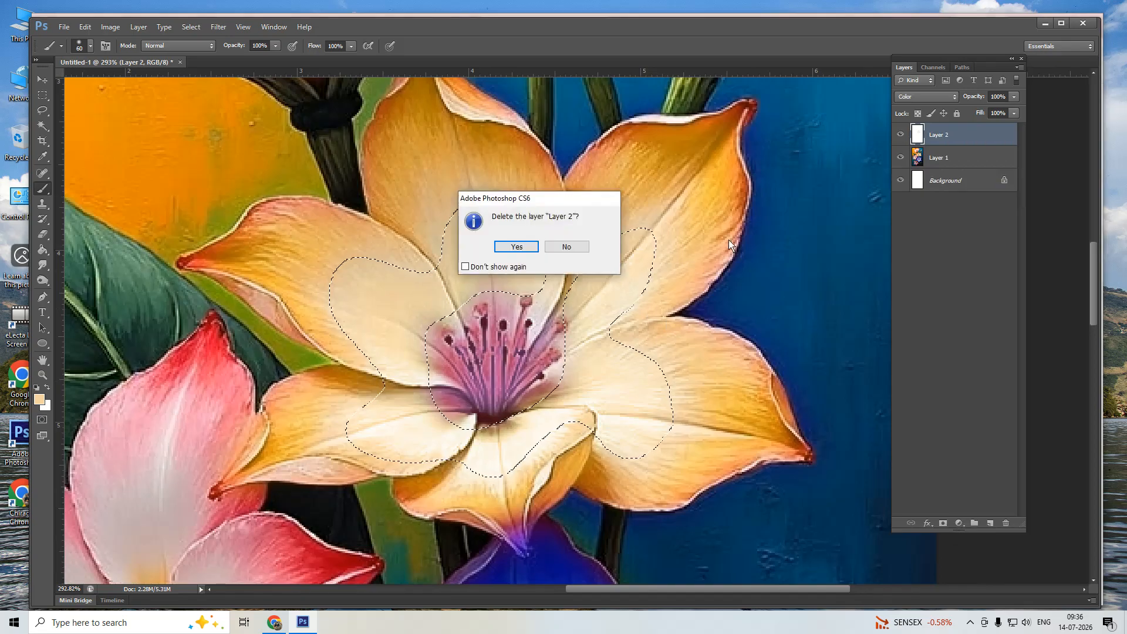
left_click(516, 247)
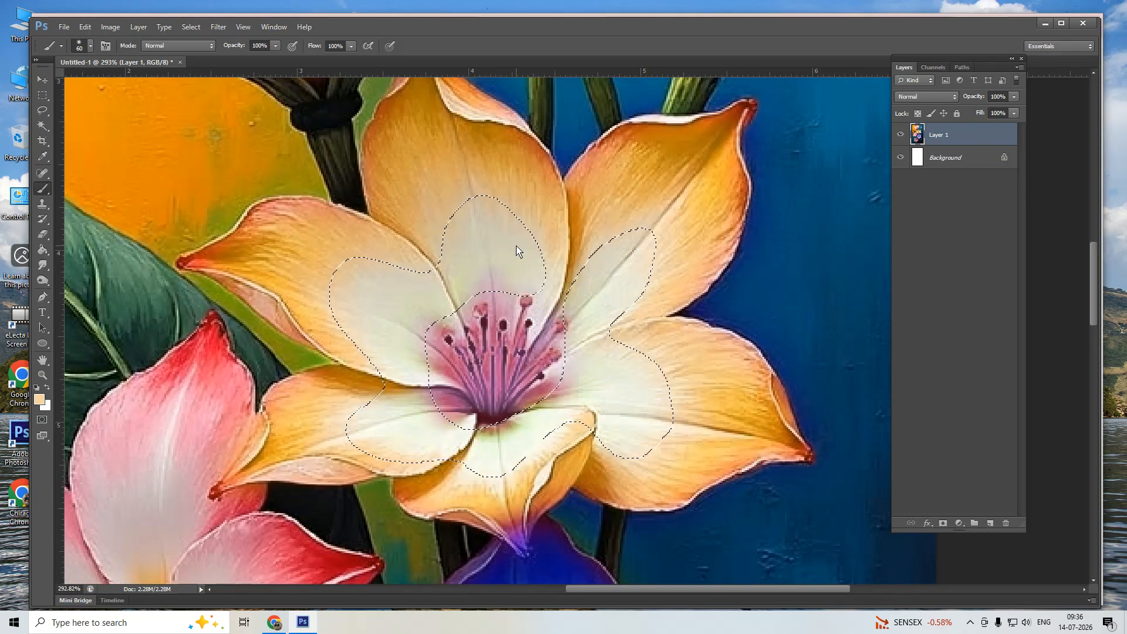
- Start Replace Color on the petal selection, sample the pale inner-petal colour and set the result colour to e5e5c0
left_click(110, 27)
mouse_move(127, 57)
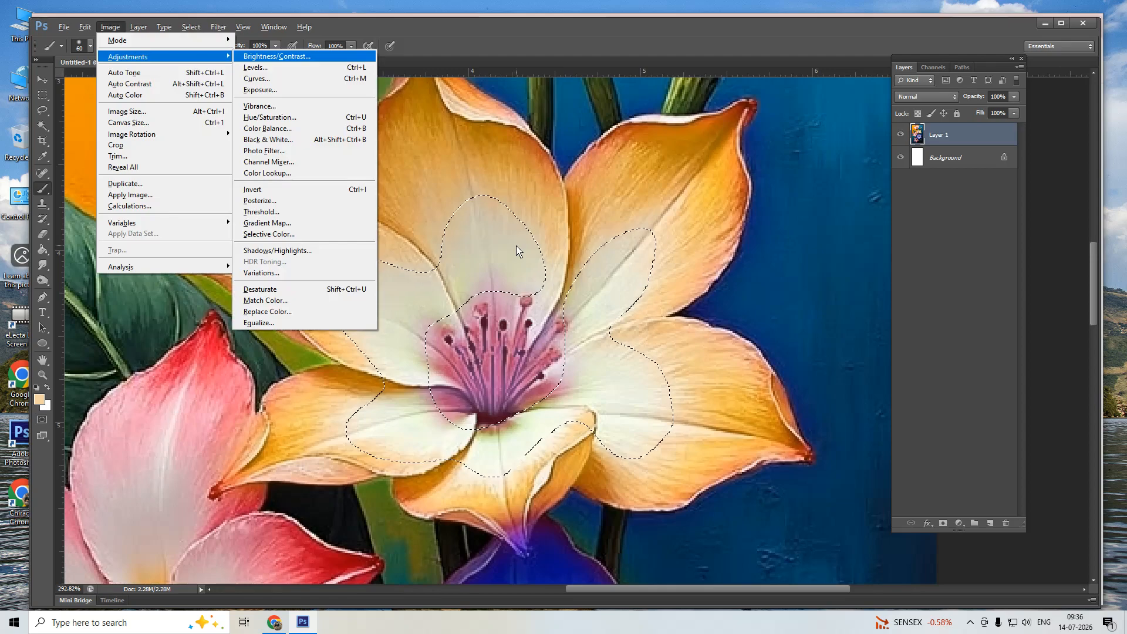
left_click(300, 318)
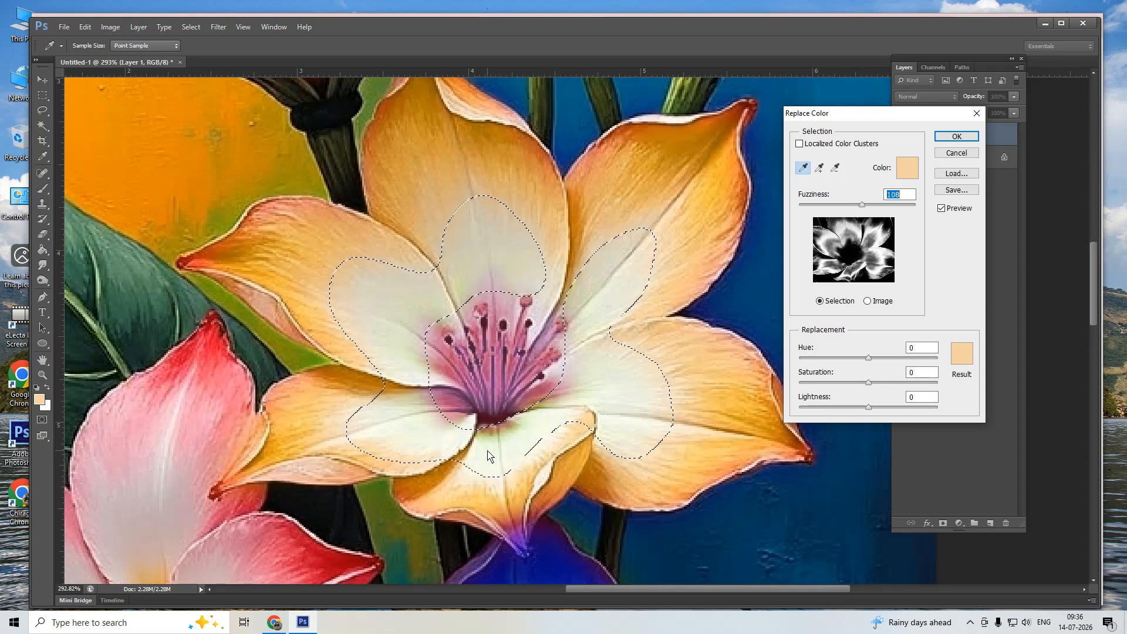
left_click(557, 419)
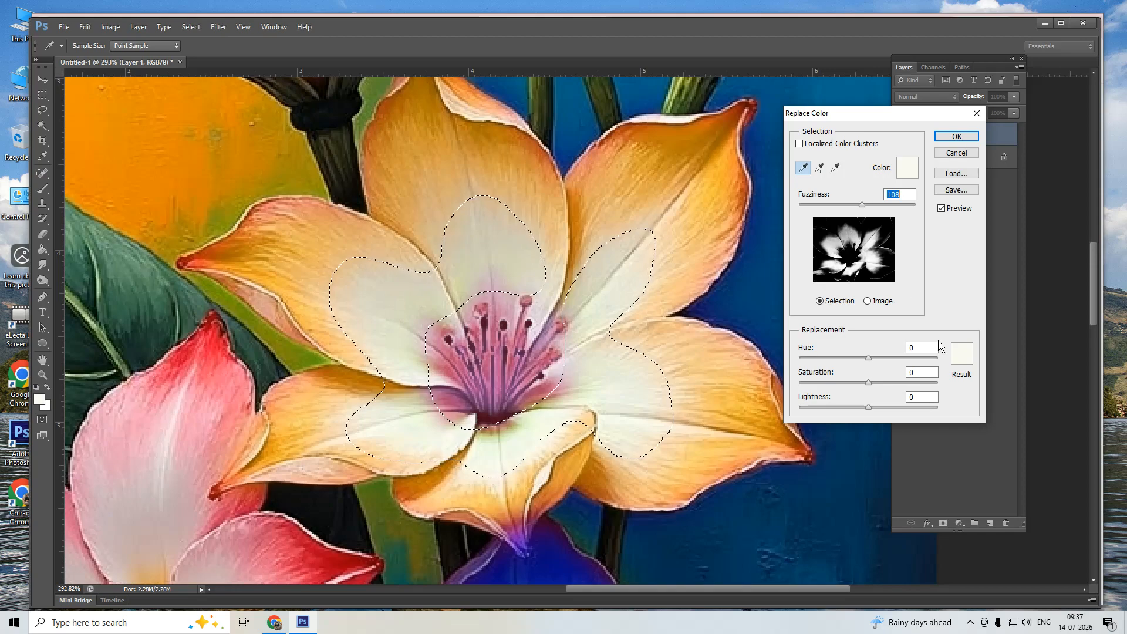
left_click(966, 355)
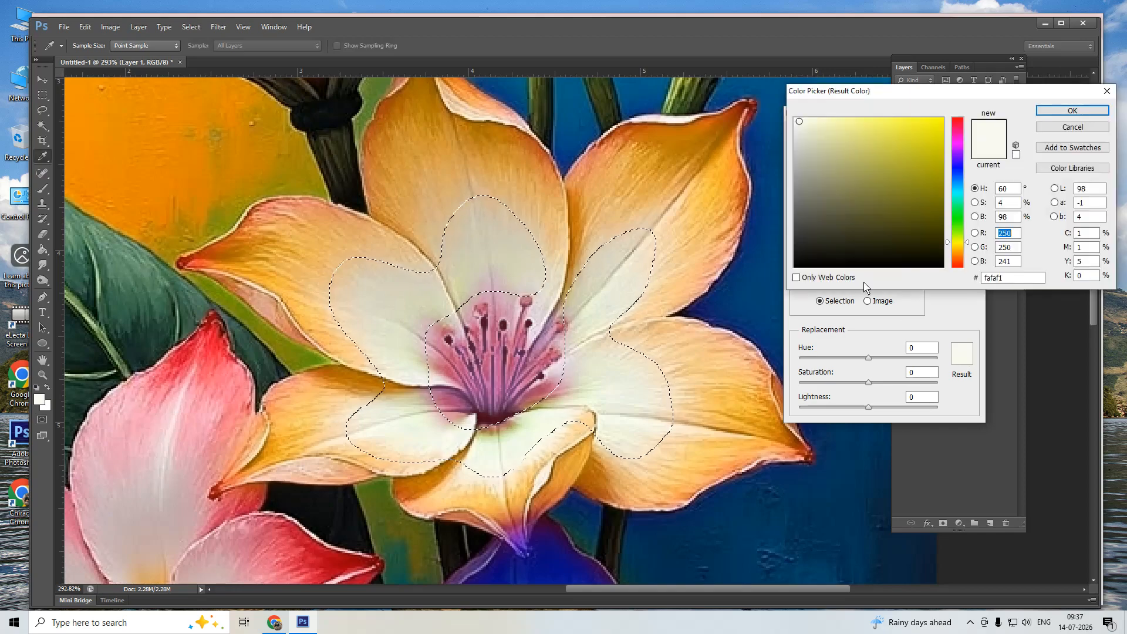
left_click(814, 129)
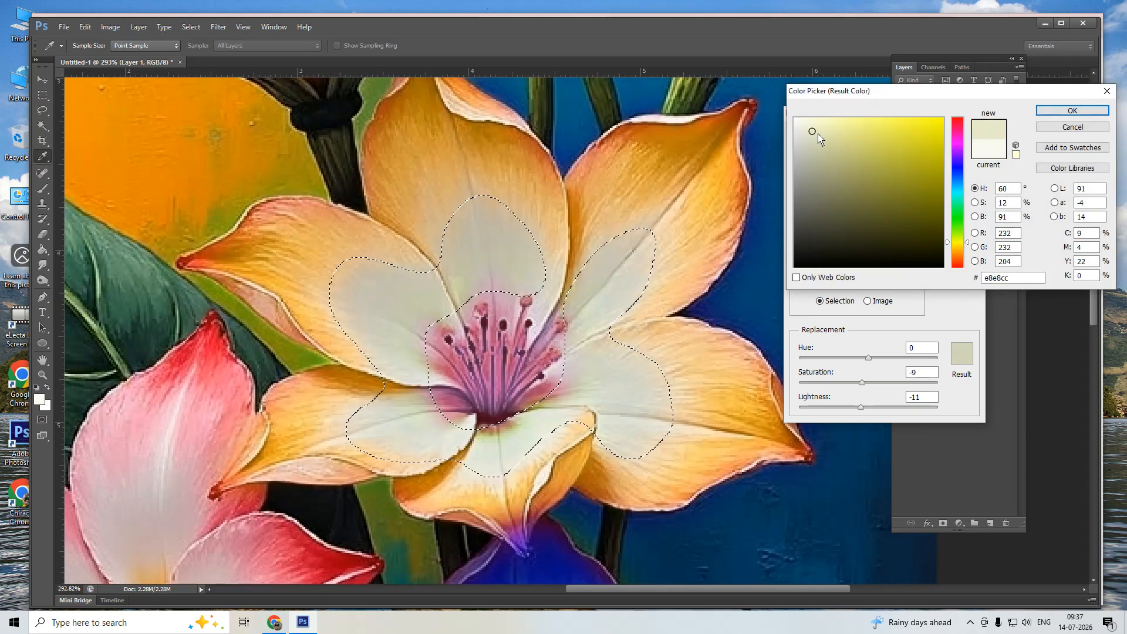
left_click(818, 134)
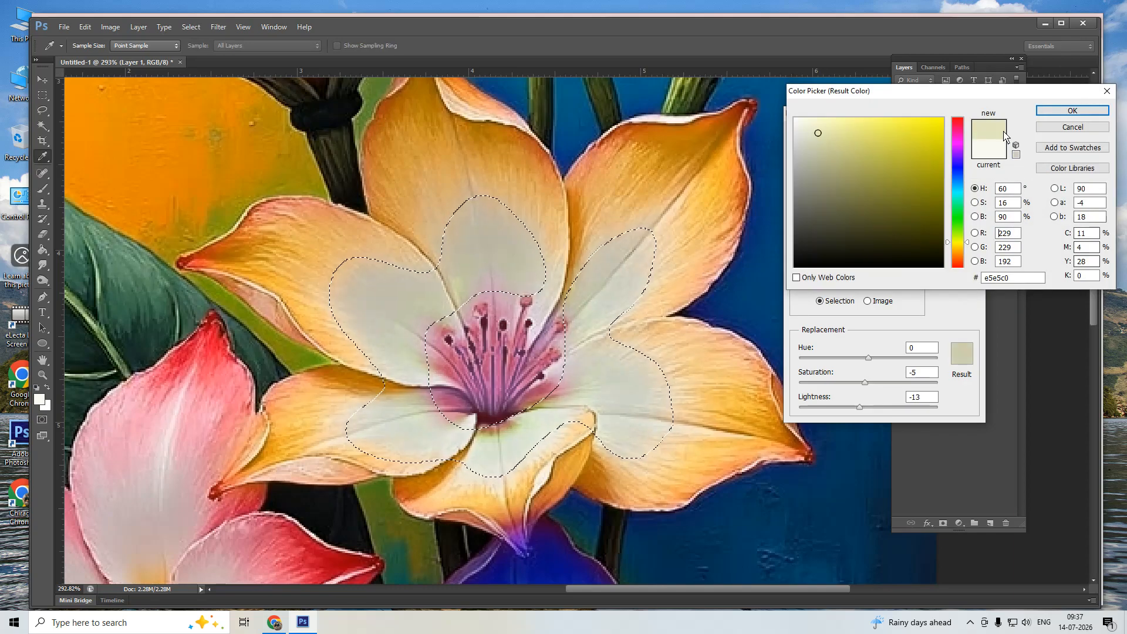
left_click(1072, 111)
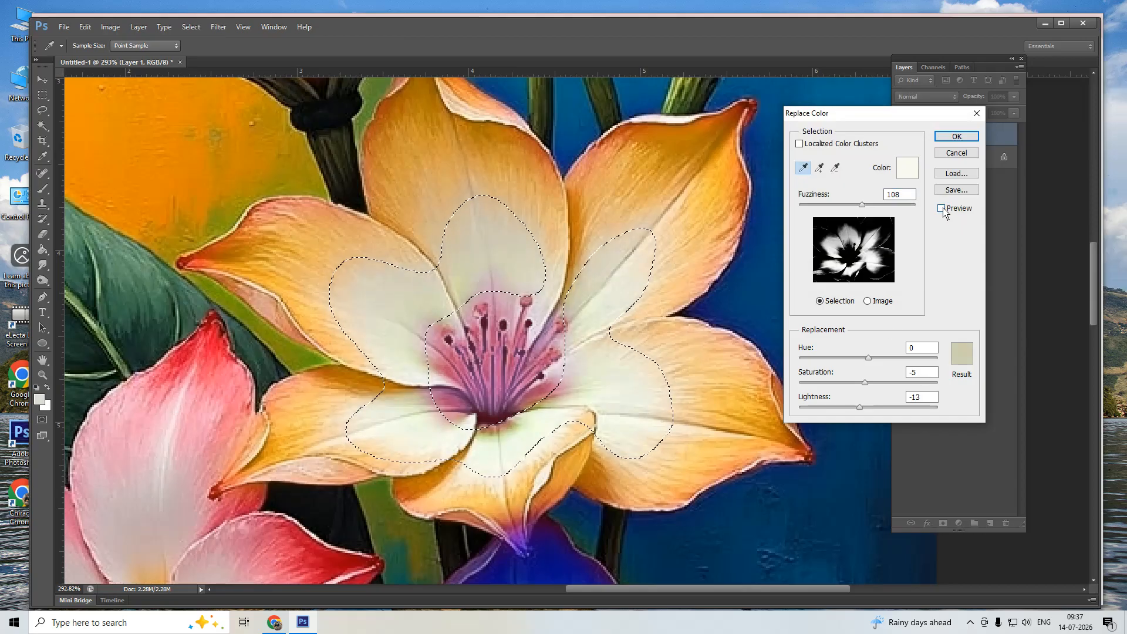
- Apply the colour replacement with fuzziness 60, hue +37, saturation +3 and lightness +3
left_click_drag(862, 204, 834, 207)
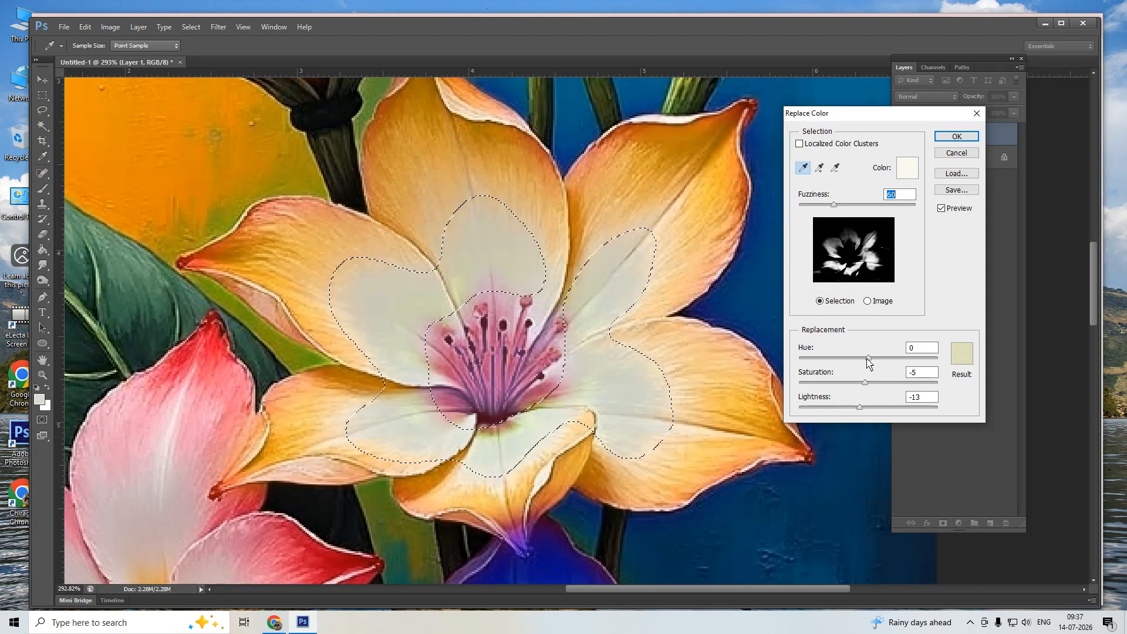
left_click_drag(867, 356, 865, 388)
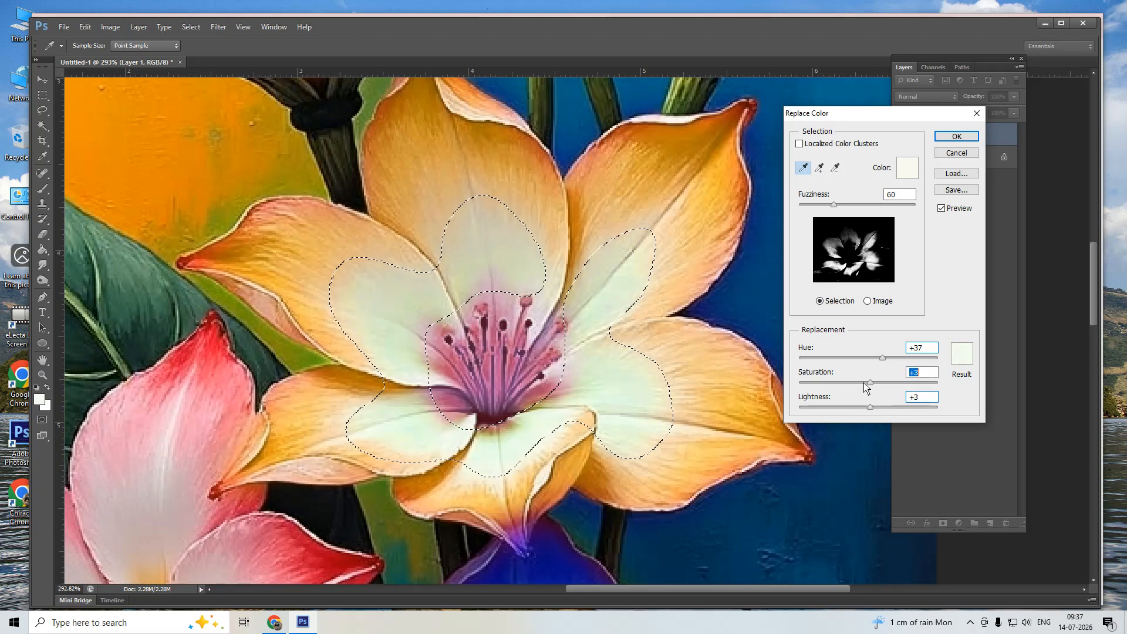
left_click(956, 137)
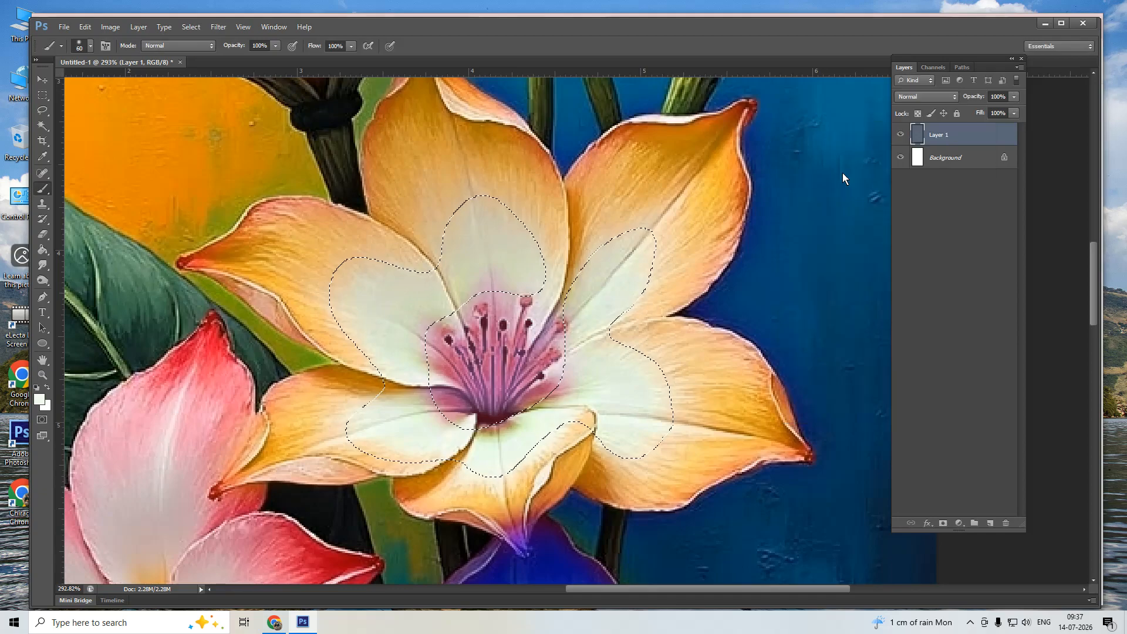
- Apply Selective Color to the whites of the petal selection with cyan -24%, magenta -23% and yellow +44%
left_click(106, 26)
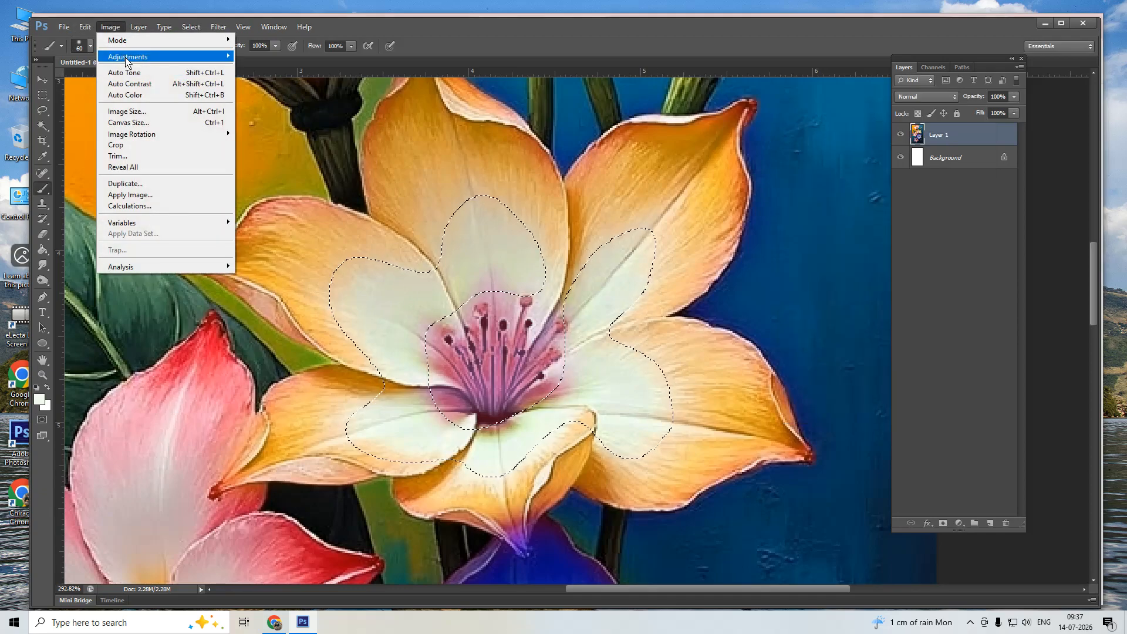
mouse_move(129, 57)
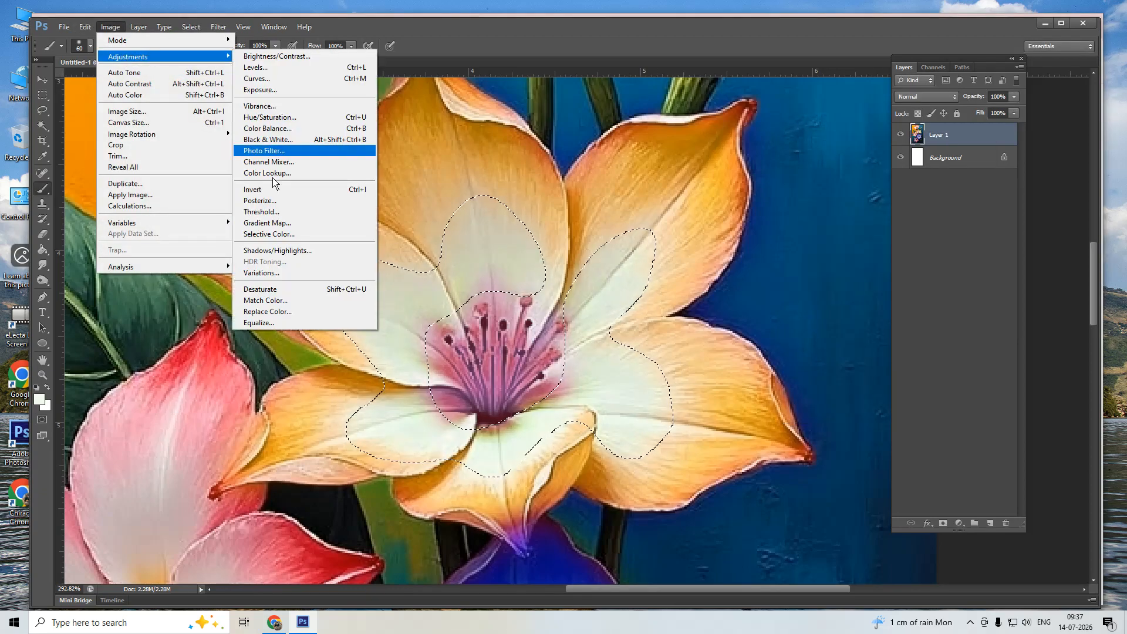
left_click(290, 234)
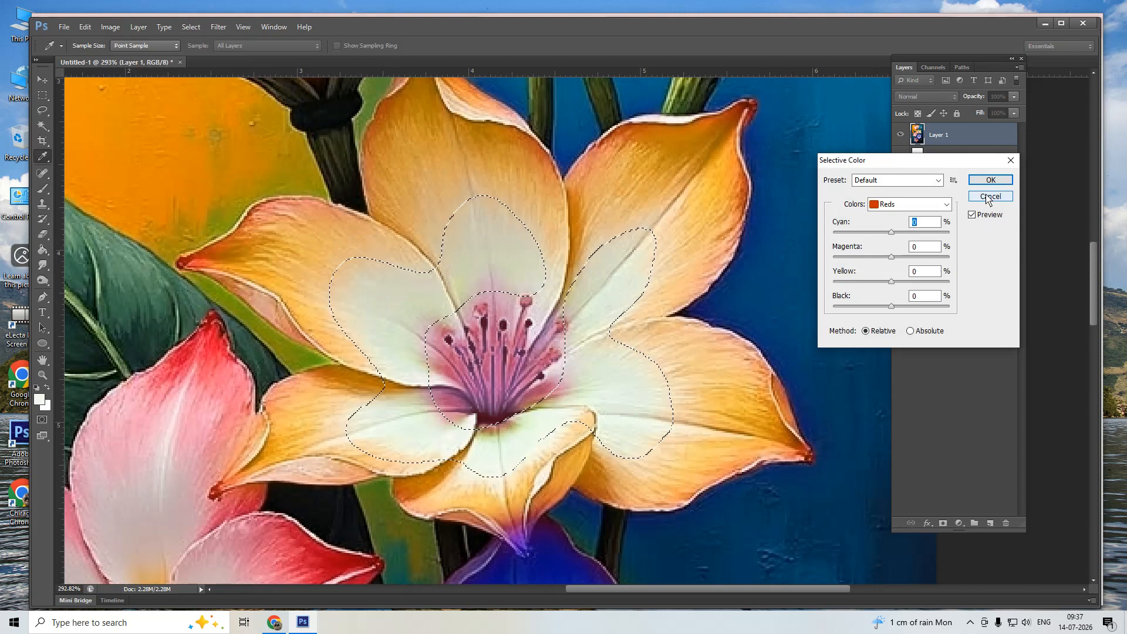
left_click(916, 205)
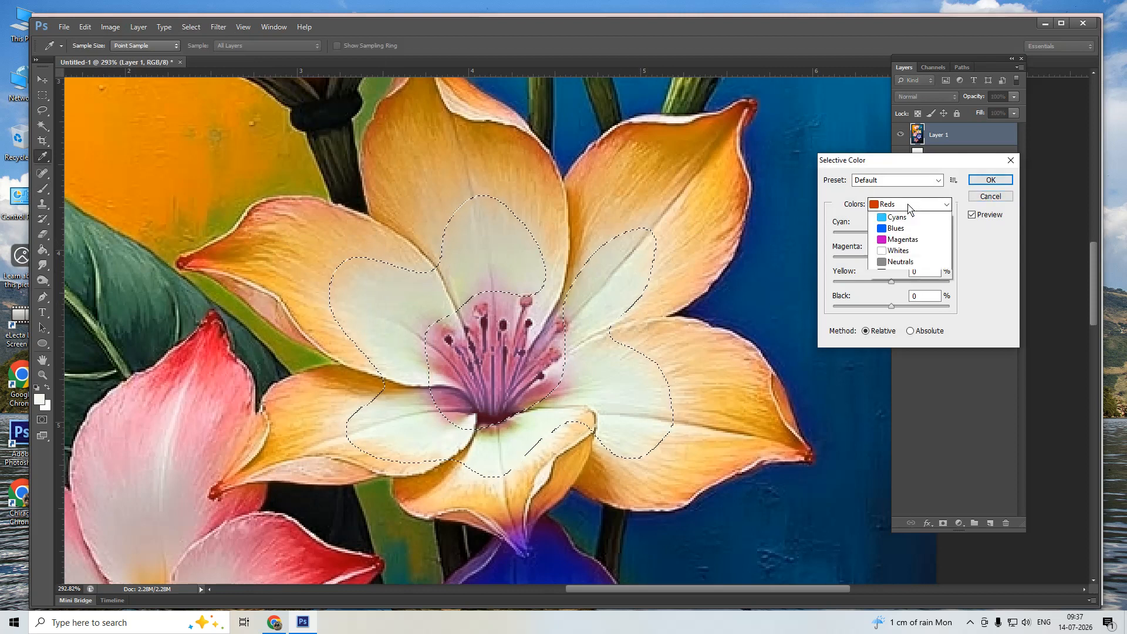
left_click(890, 286)
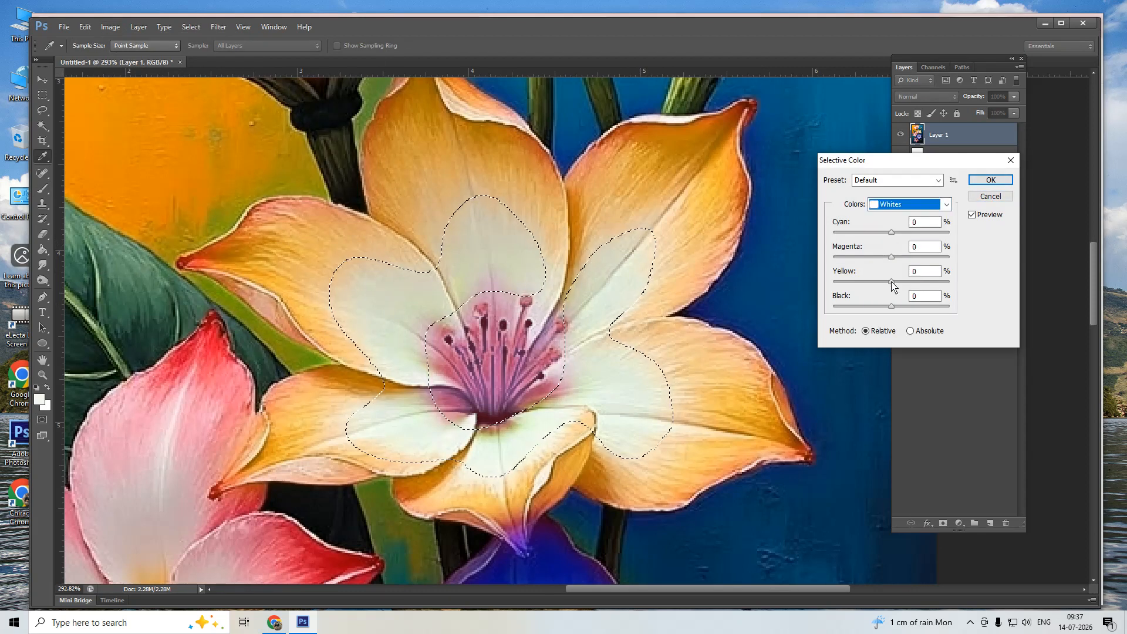
left_click_drag(893, 285, 945, 291)
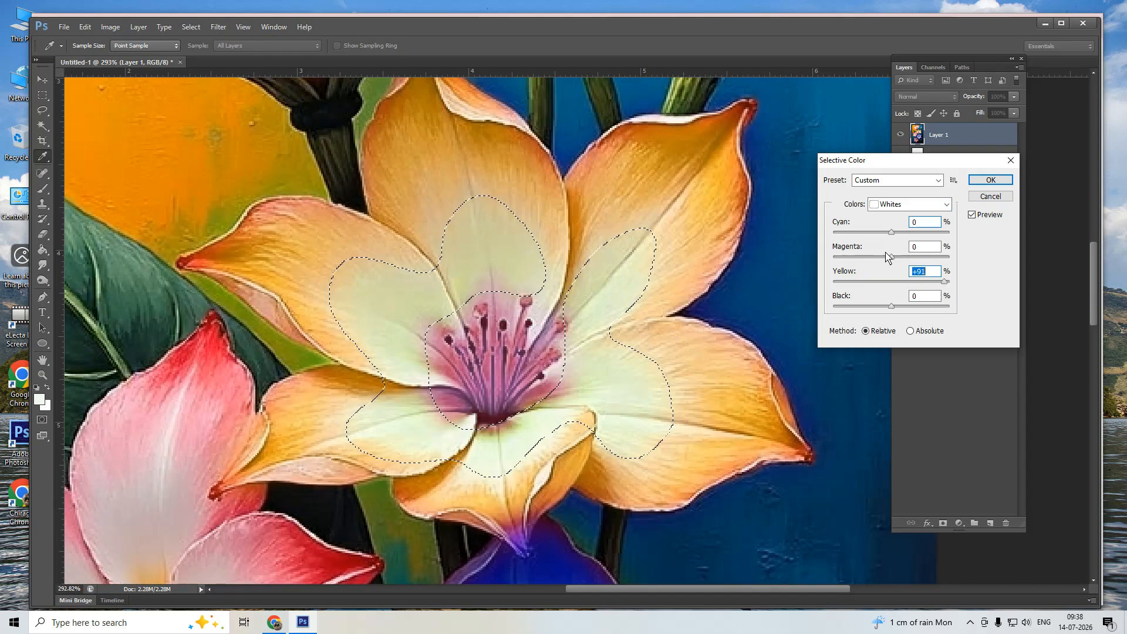
left_click_drag(891, 259, 878, 234)
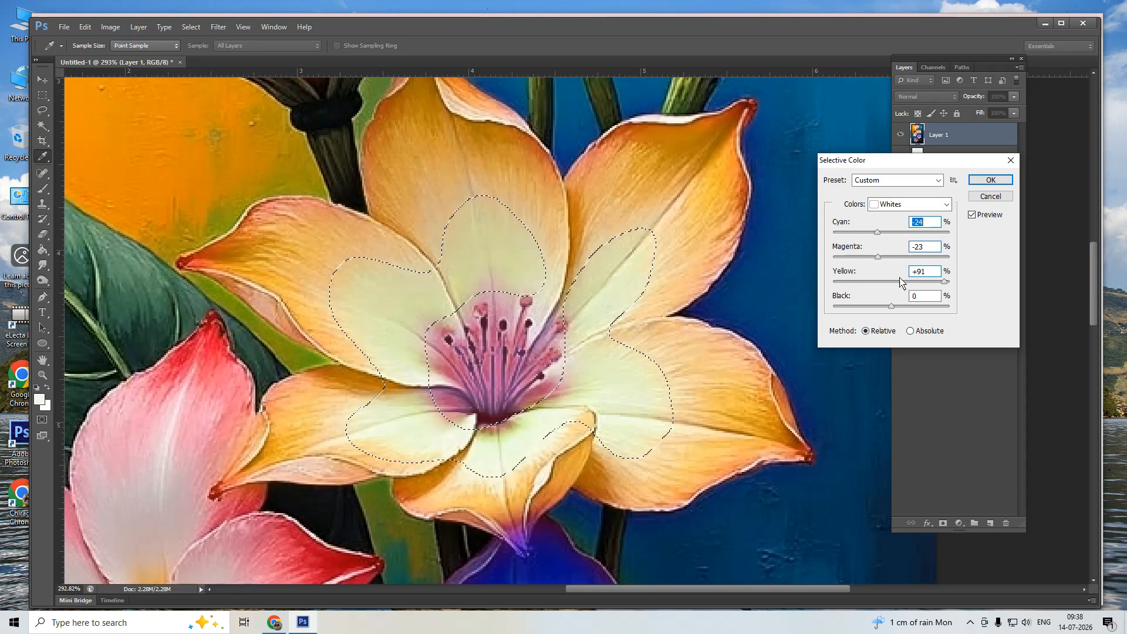
left_click_drag(945, 282, 916, 282)
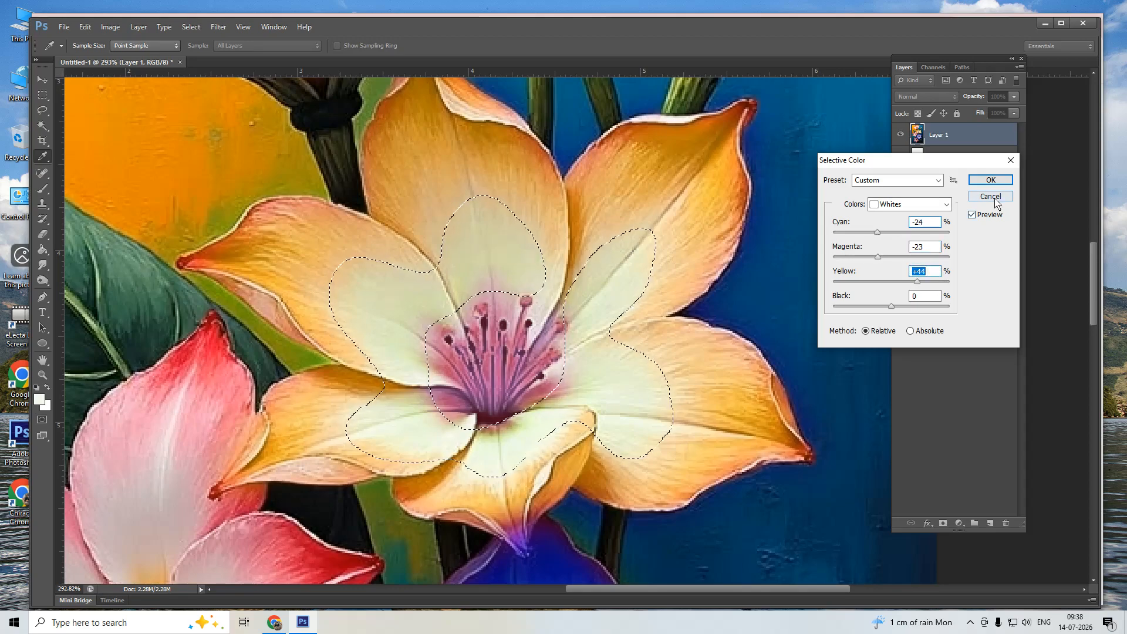
left_click(990, 179)
- Deselect the inner-petal areas and fit the whole flower painting in view
key("b")
key("ctrl+d")
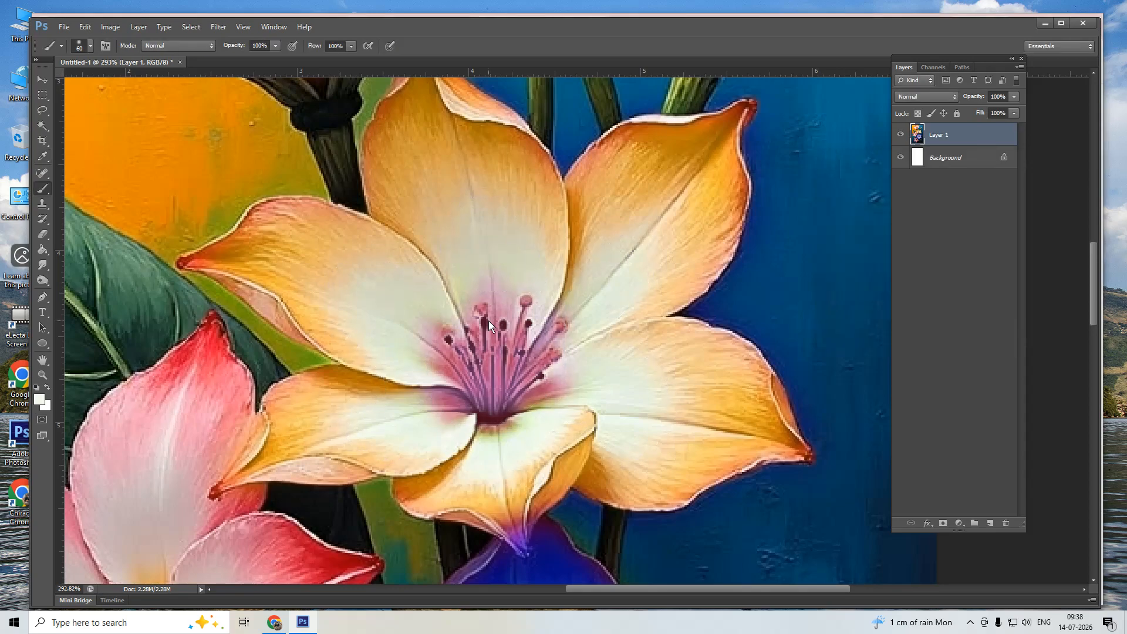
key("m")
right_click(450, 302)
left_click(477, 309)
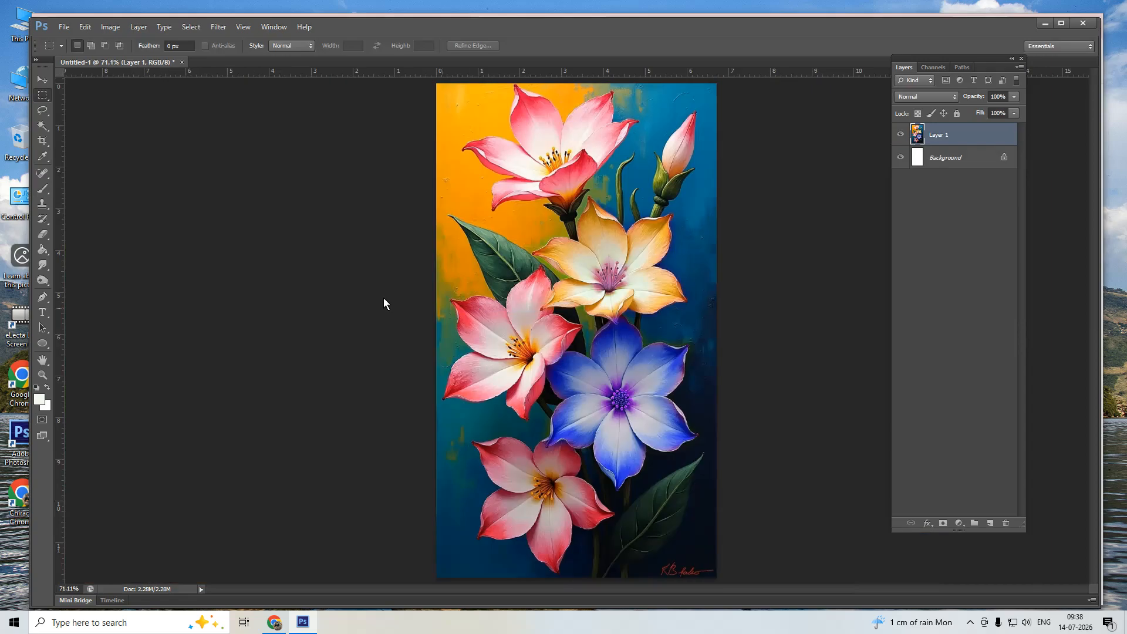
left_click(45, 111)
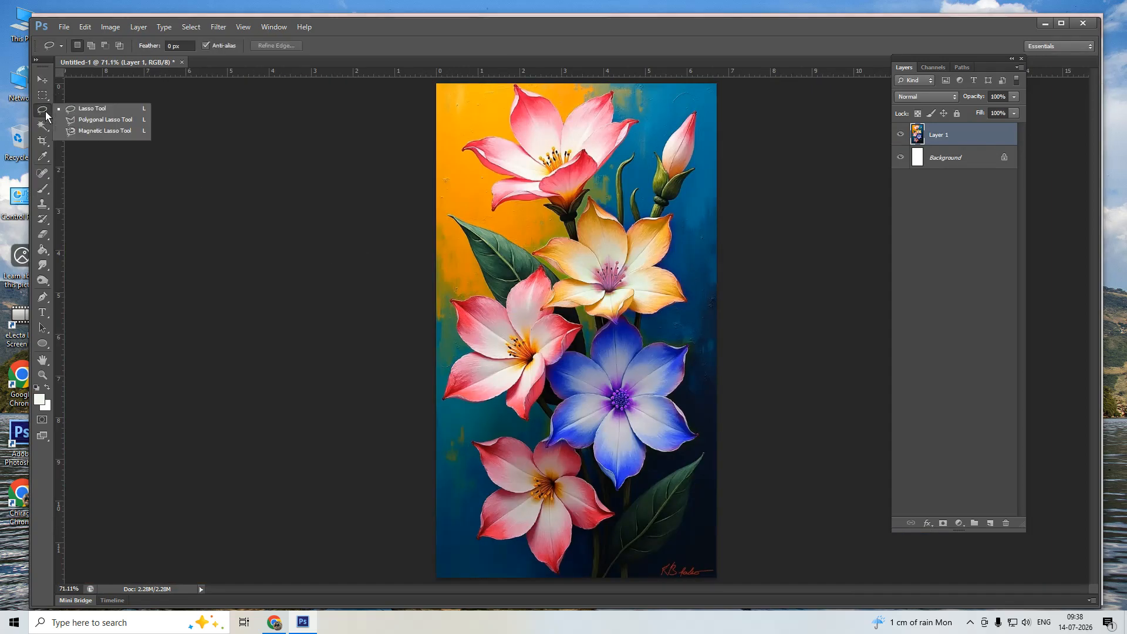
left_click(378, 30)
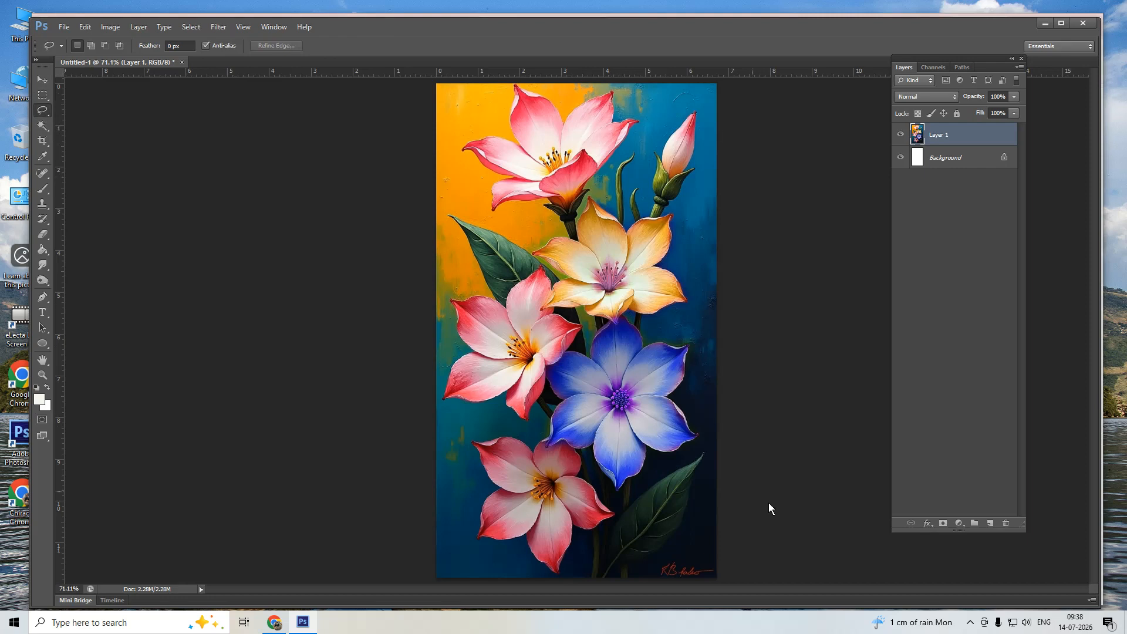
left_click(969, 624)
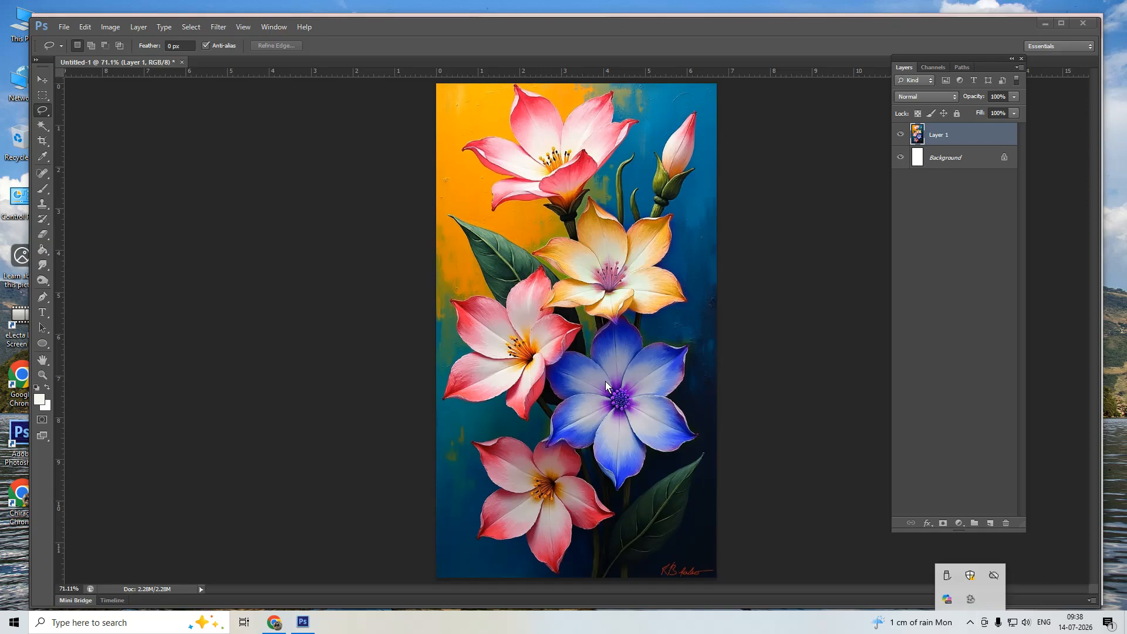
left_click(972, 604)
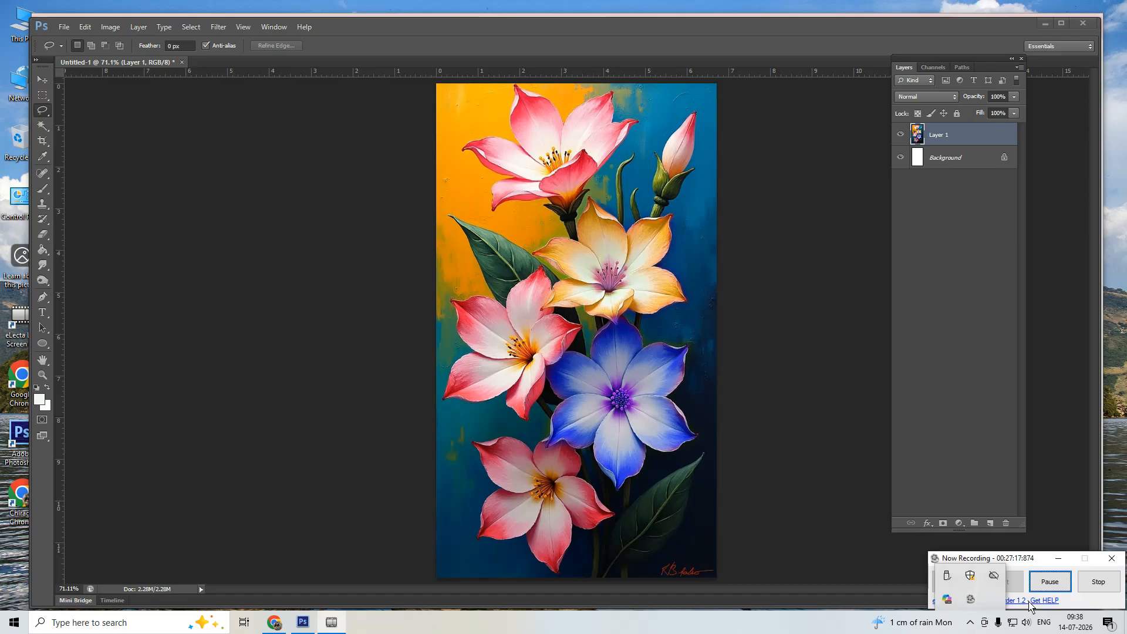